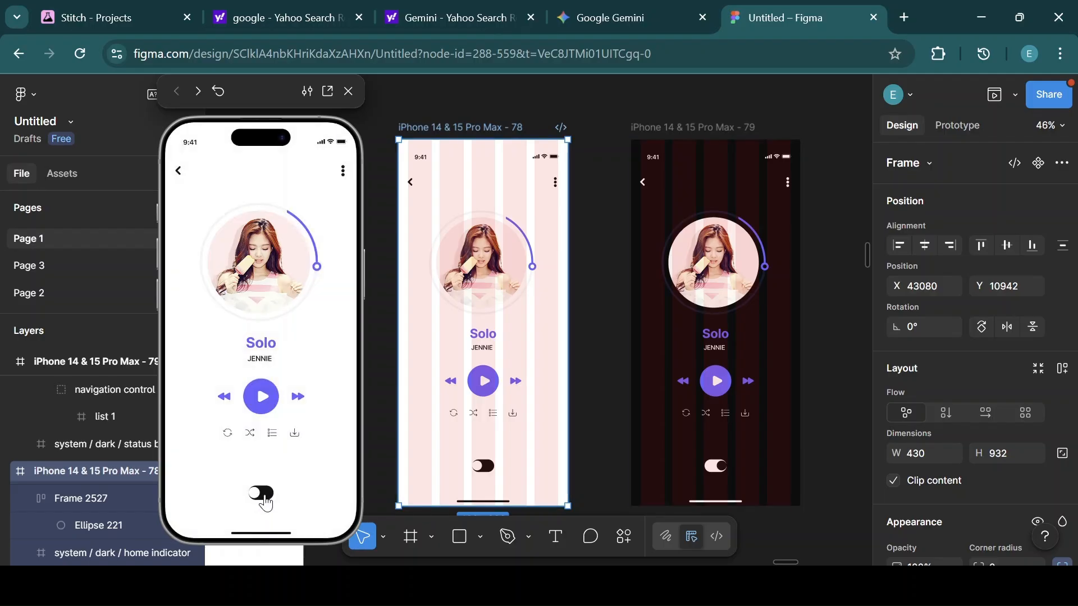
# Test the theme switch in the prototype preview, toggling the player between light and dark modes.
pyautogui.click(269, 498)
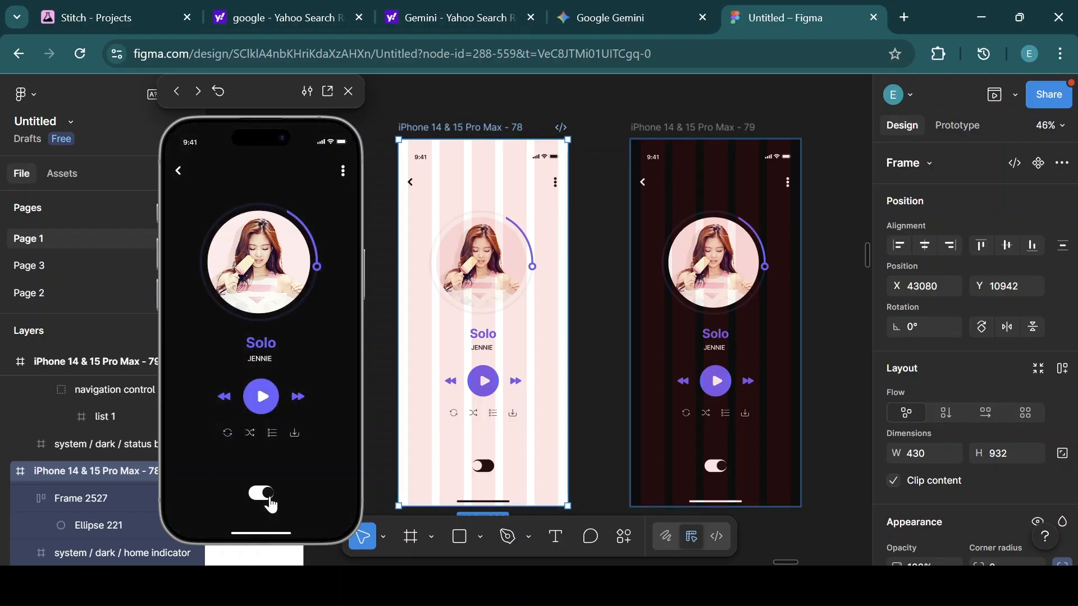
pyautogui.click(259, 502)
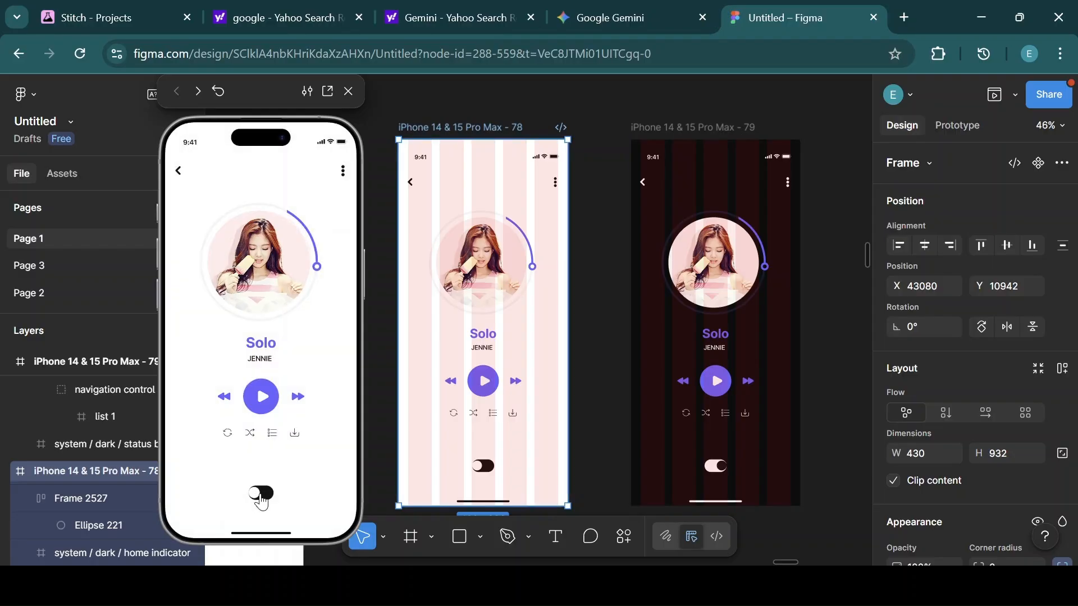
pyautogui.click(266, 501)
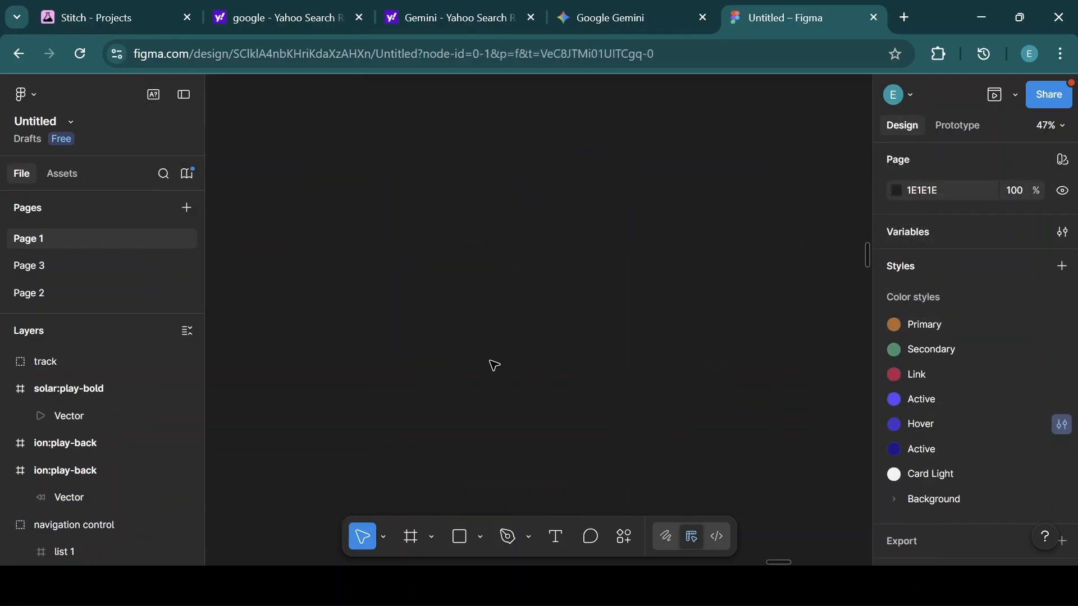
# Draw a rectangle about 318 × 98 on the empty canvas.
pyautogui.click(463, 536)
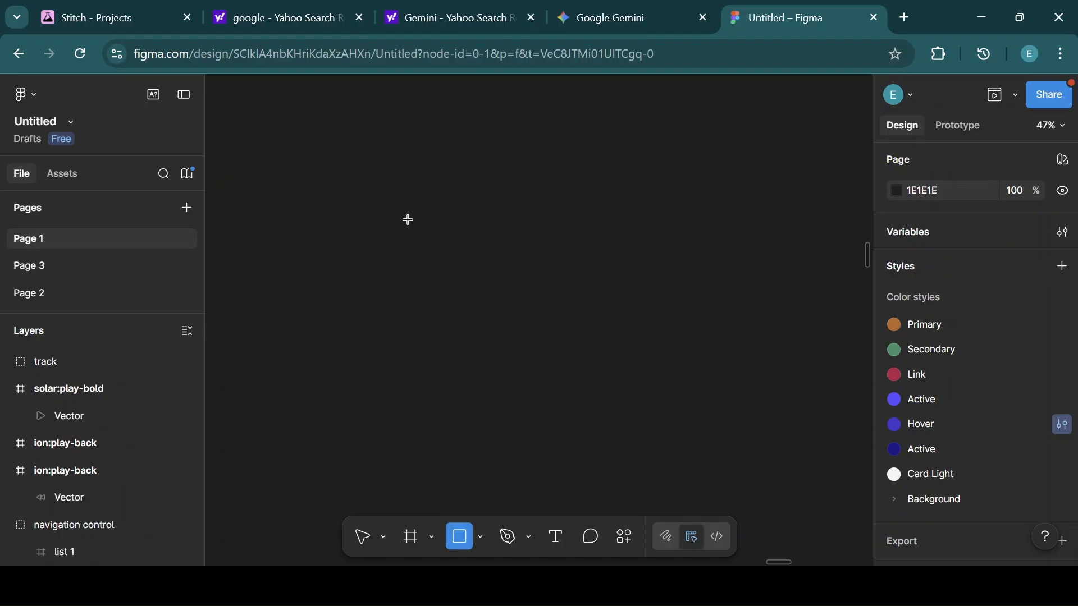
pyautogui.moveTo(409, 220); pyautogui.dragTo(536, 260)
pyautogui.scroll(-4, 924, 368)
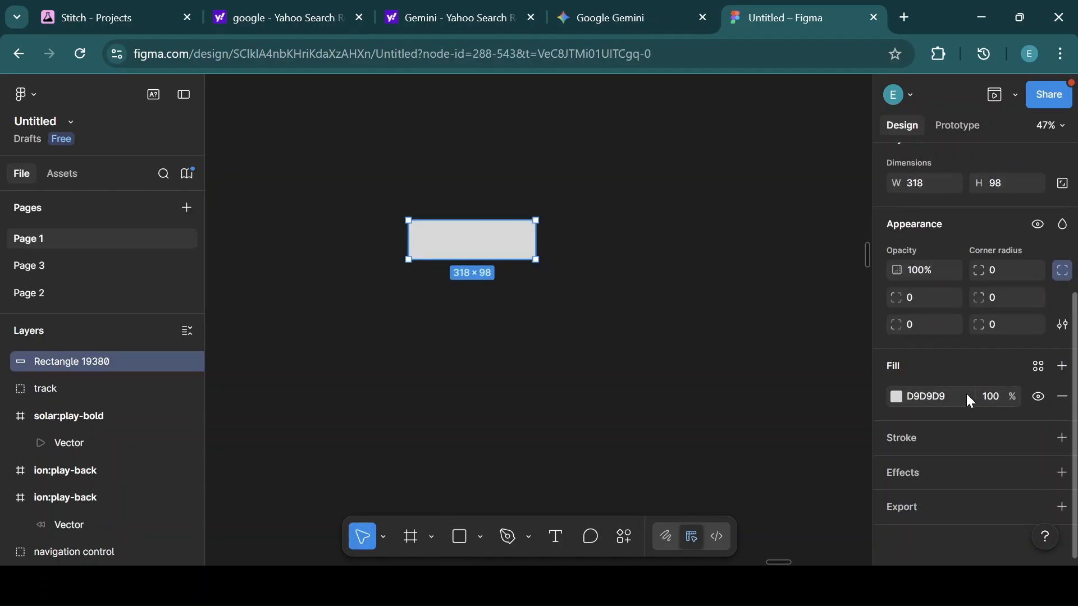
# Set the rectangle's fill colour to FFFFFF.
pyautogui.click(928, 399)
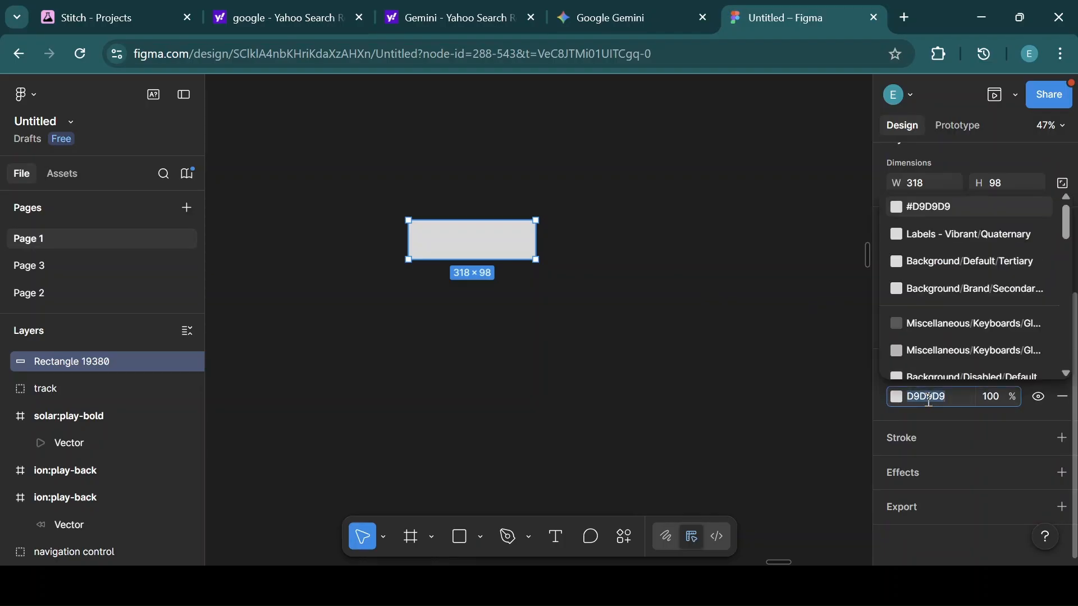
pyautogui.press('BackSpace')
pyautogui.write('ffffff')
pyautogui.press('Return')
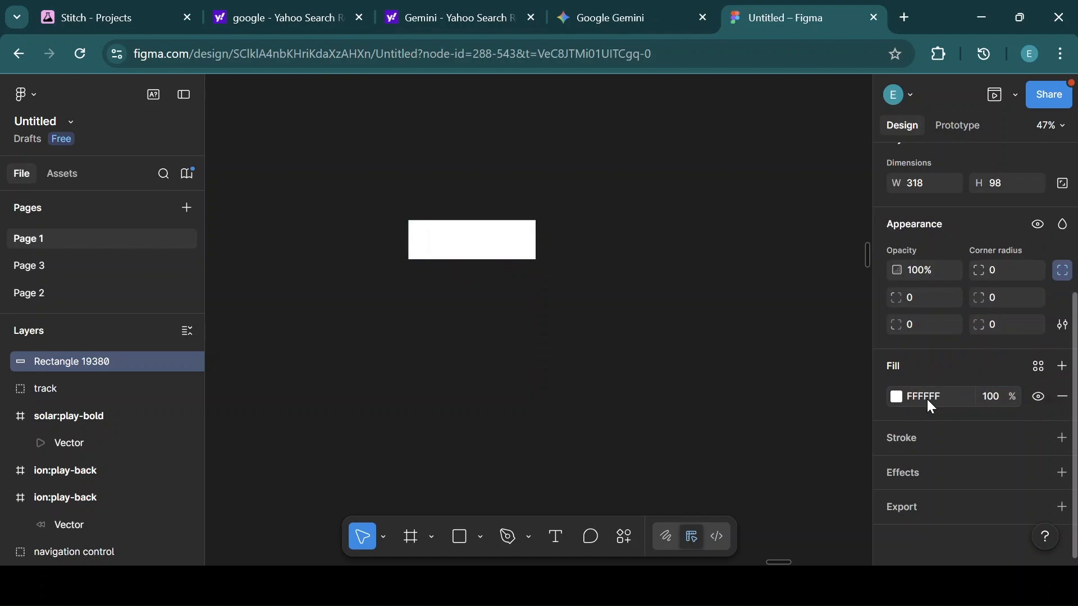
# Add a fill layer and create a color style named Background Light from the rectangle's fills.
pyautogui.click(1063, 367)
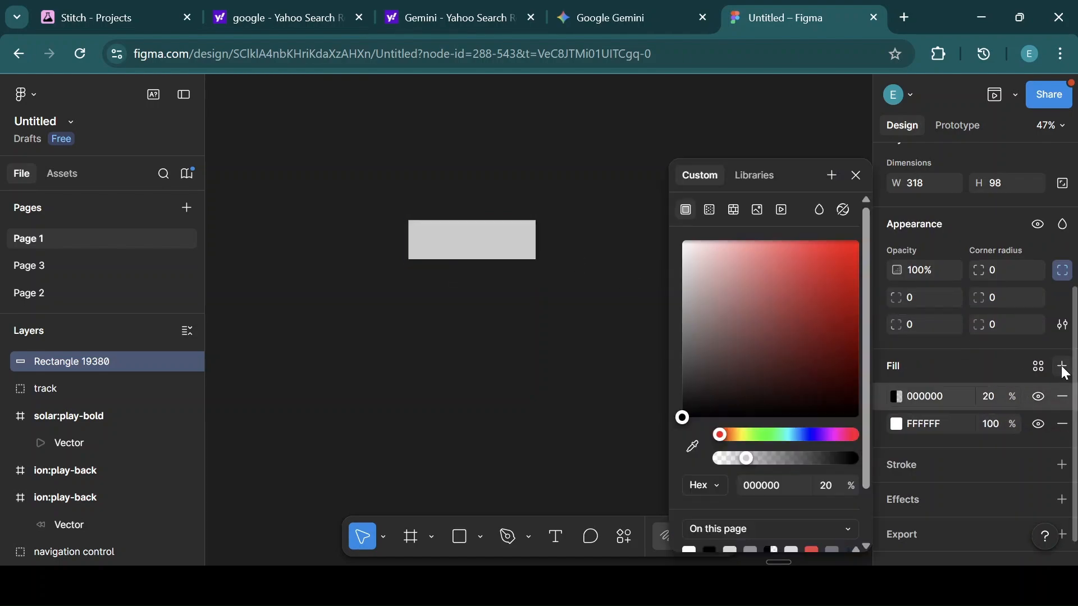
pyautogui.click(826, 177)
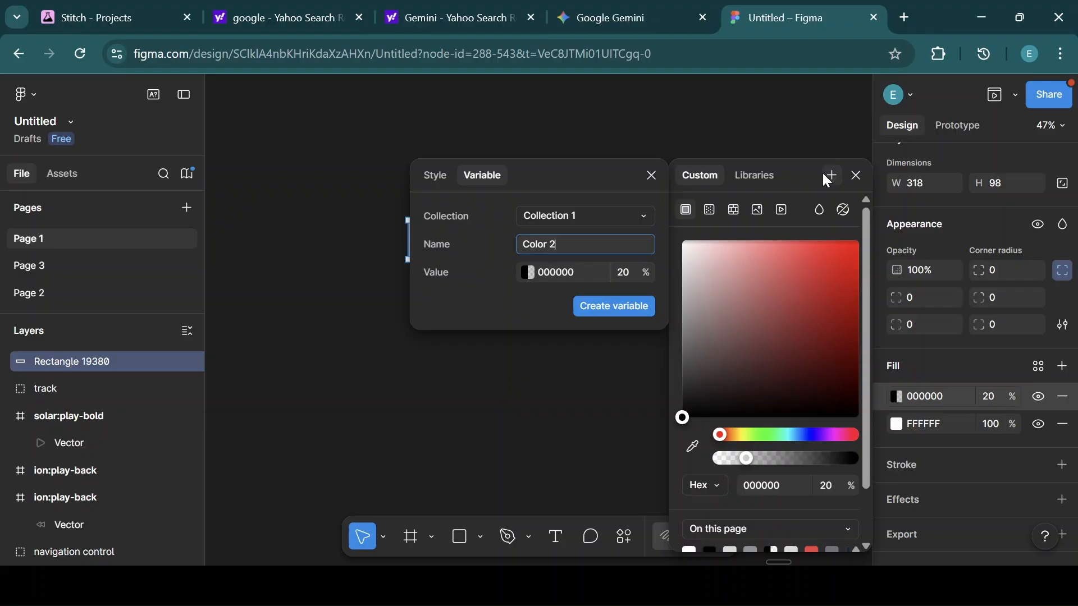
pyautogui.click(441, 177)
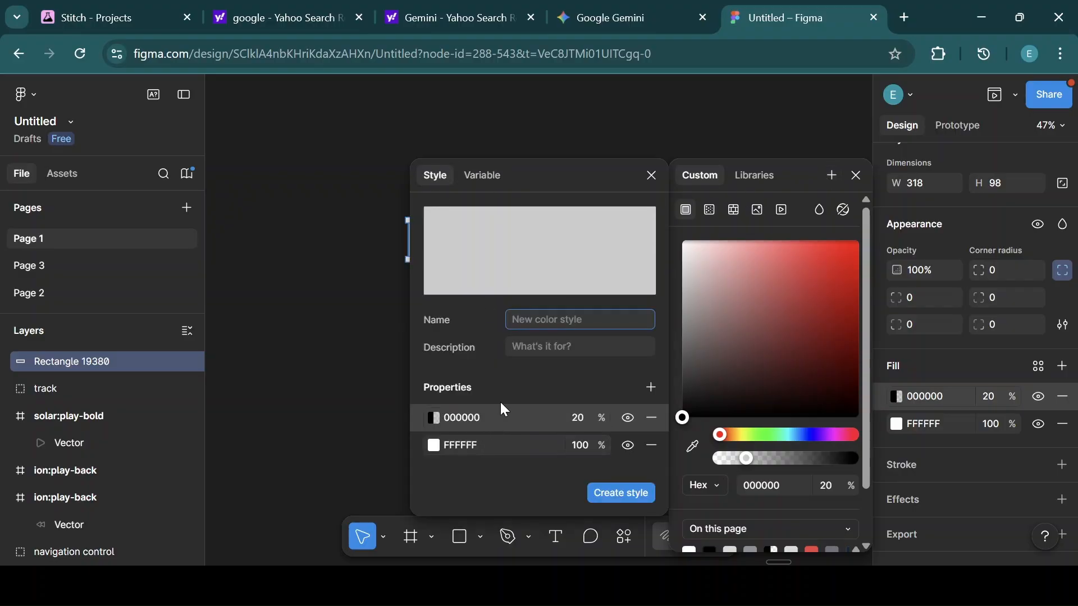
pyautogui.write('Background Light')
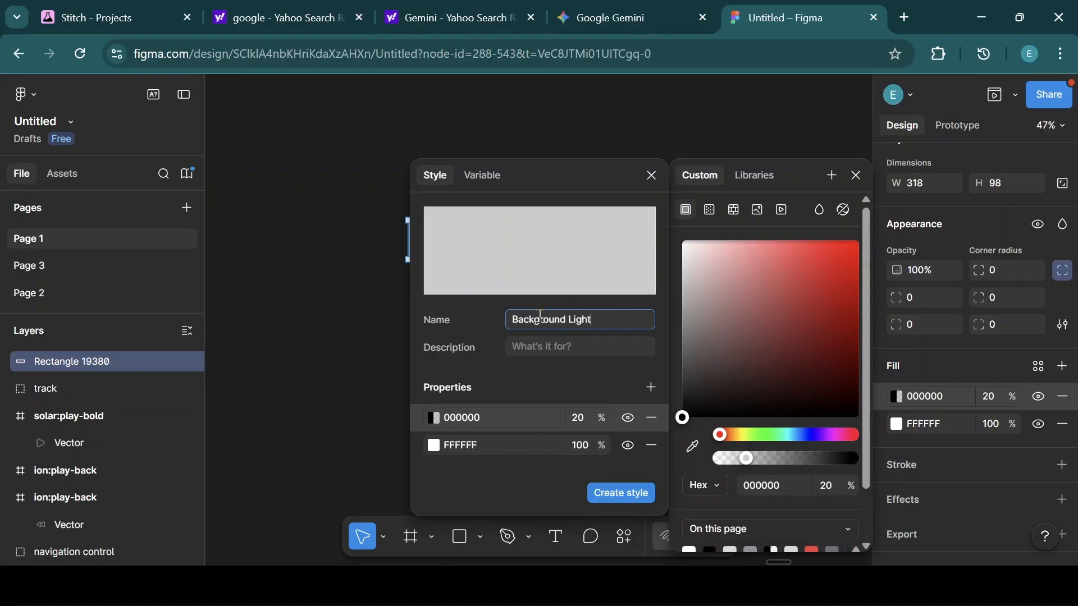
pyautogui.click(606, 493)
# Nudge the rectangle up and edit the Background Light style to remove its 20% black fill layer.
pyautogui.moveTo(517, 248); pyautogui.dragTo(529, 233)
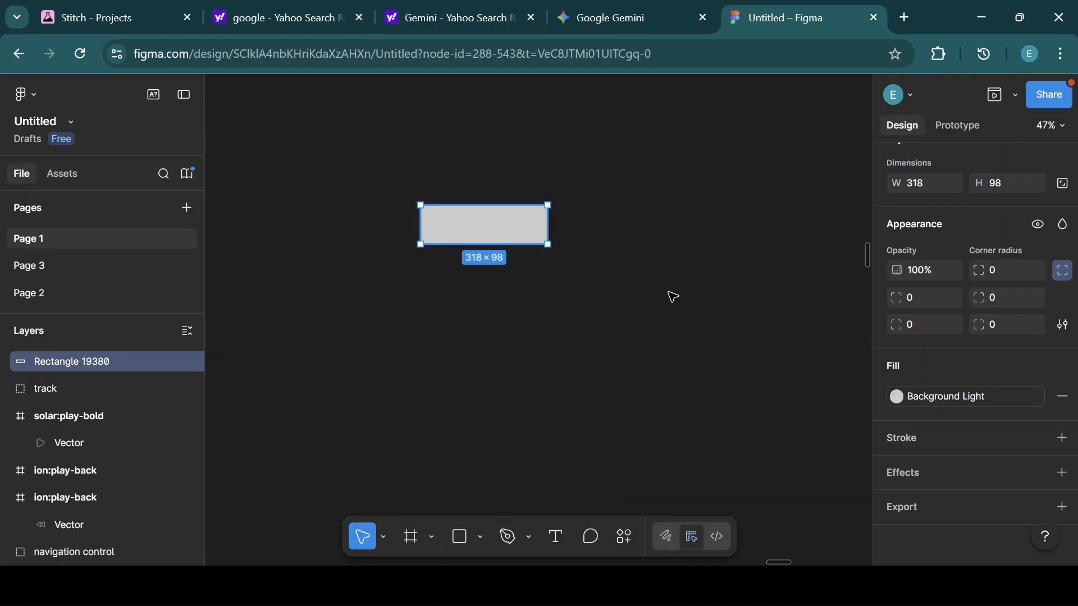
pyautogui.click(897, 399)
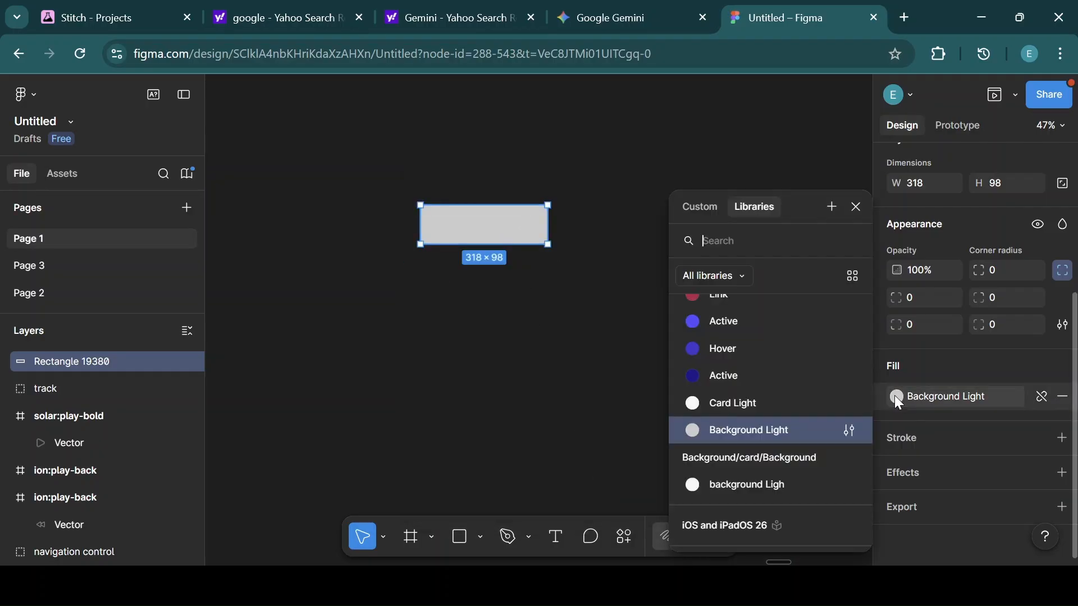
pyautogui.click(840, 430)
pyautogui.click(647, 501)
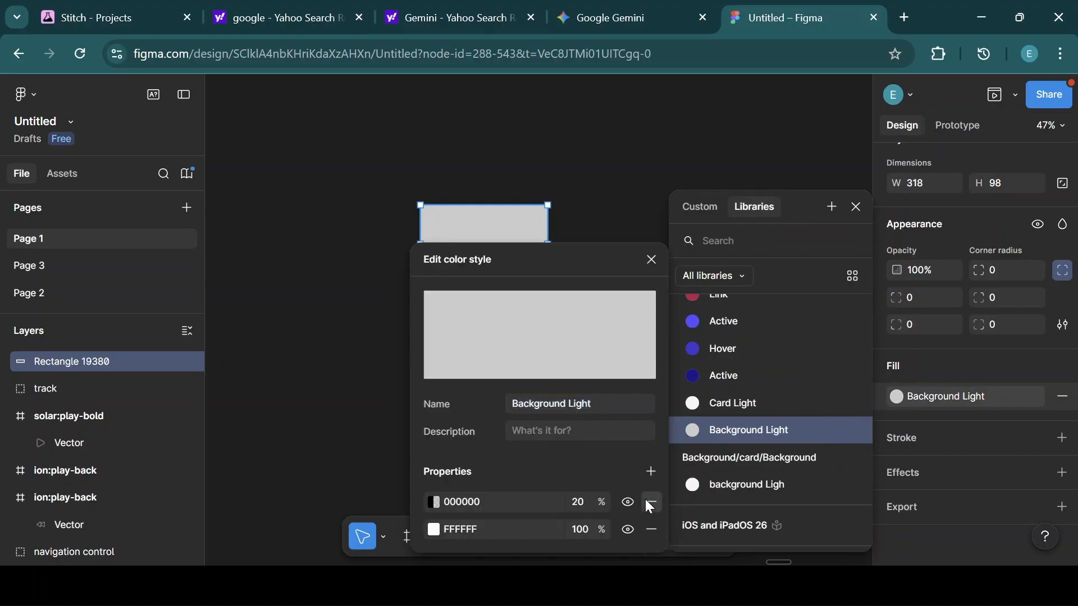
pyautogui.click(651, 261)
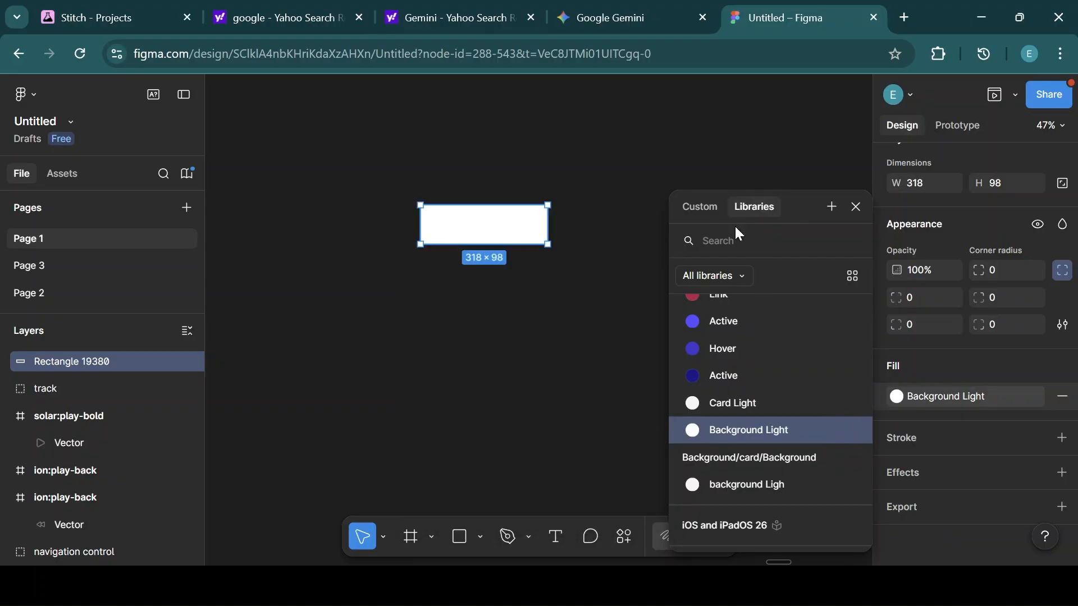
pyautogui.click(858, 209)
# Duplicate the rectangle and move the copy down below the original.
pyautogui.moveTo(500, 236); pyautogui.dragTo(507, 208)
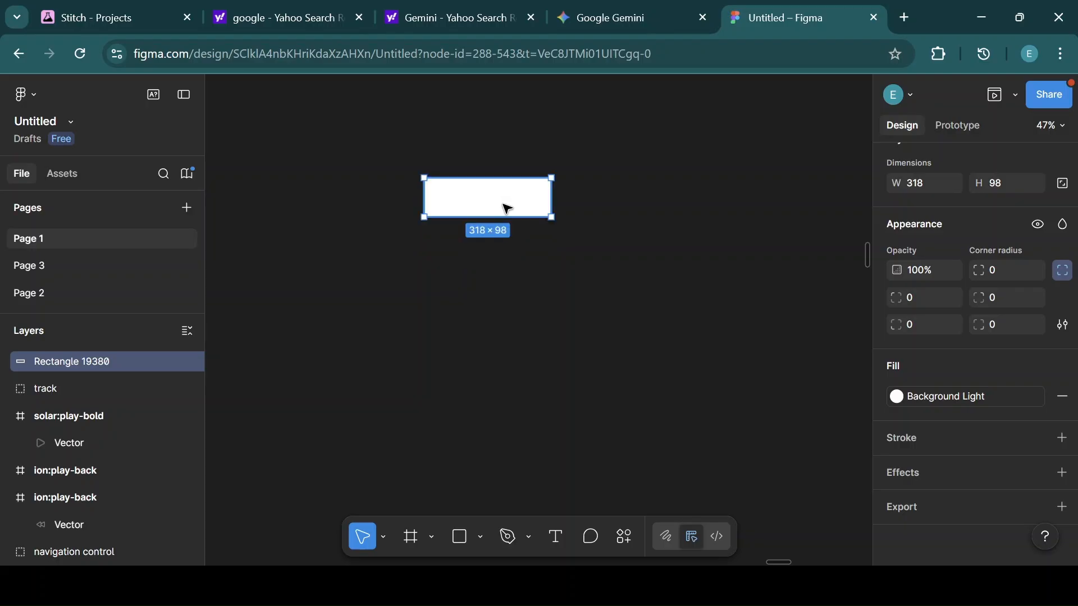
pyautogui.hotkey('ctrl', 'd')
pyautogui.hotkey('shift', 'Down')
pyautogui.hotkey('shift', 'Down')
pyautogui.hotkey('shift', 'Down')
pyautogui.hotkey('shift', 'Down')
pyautogui.hotkey('shift', 'Down')
pyautogui.hotkey('shift', 'Down')
pyautogui.hotkey('shift', 'Down')
pyautogui.hotkey('shift', 'Down')
pyautogui.hotkey('shift', 'Down')
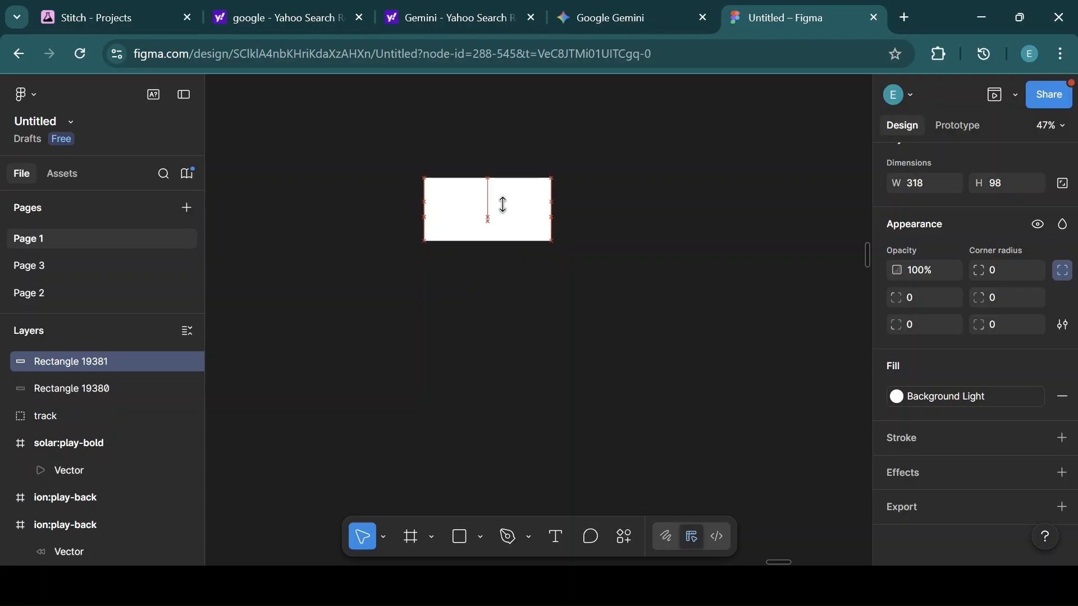
pyautogui.hotkey('shift', 'Down')
pyautogui.hotkey('shift', 'Down')
pyautogui.hotkey('shift', 'Down')
pyautogui.hotkey('shift', 'Down')
pyautogui.hotkey('shift', 'Down')
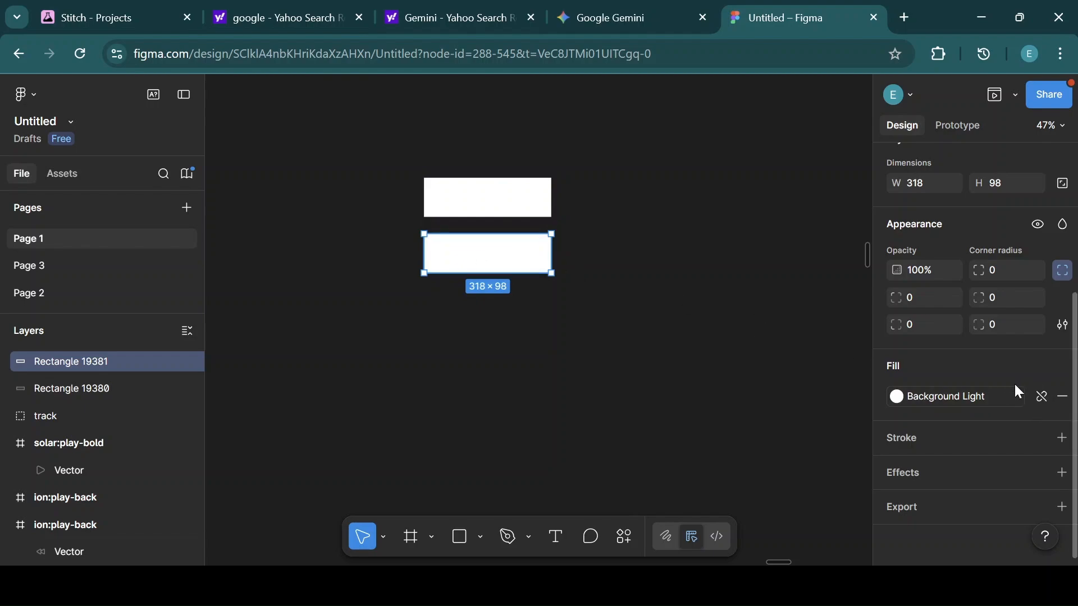
# Detach the copy's style and set its fill colour to F4F4F4.
pyautogui.click(1041, 397)
pyautogui.click(936, 395)
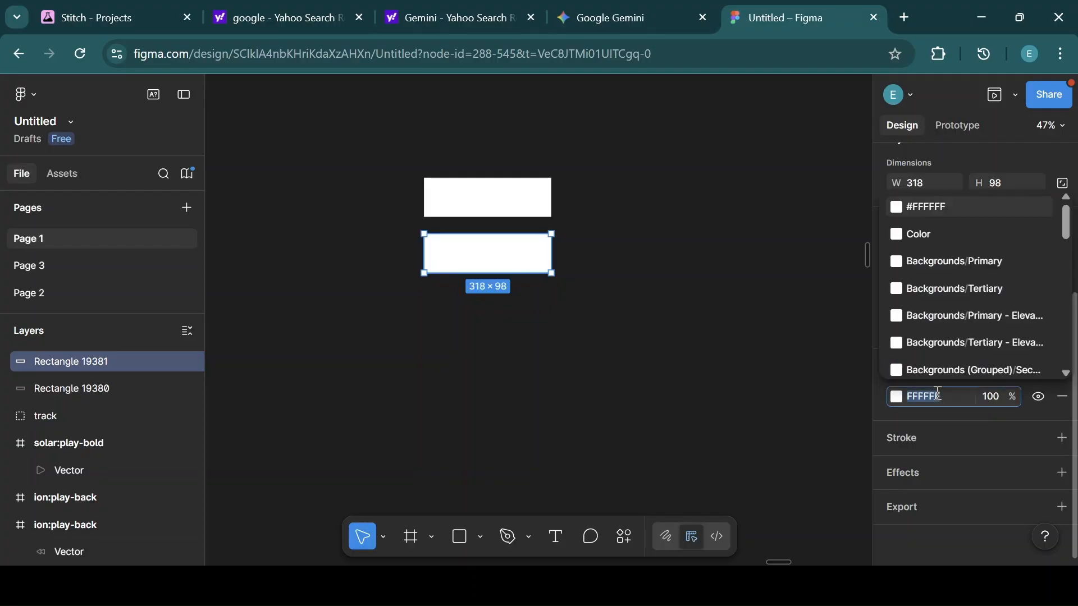
pyautogui.press('BackSpace')
pyautogui.write('f4f4f')
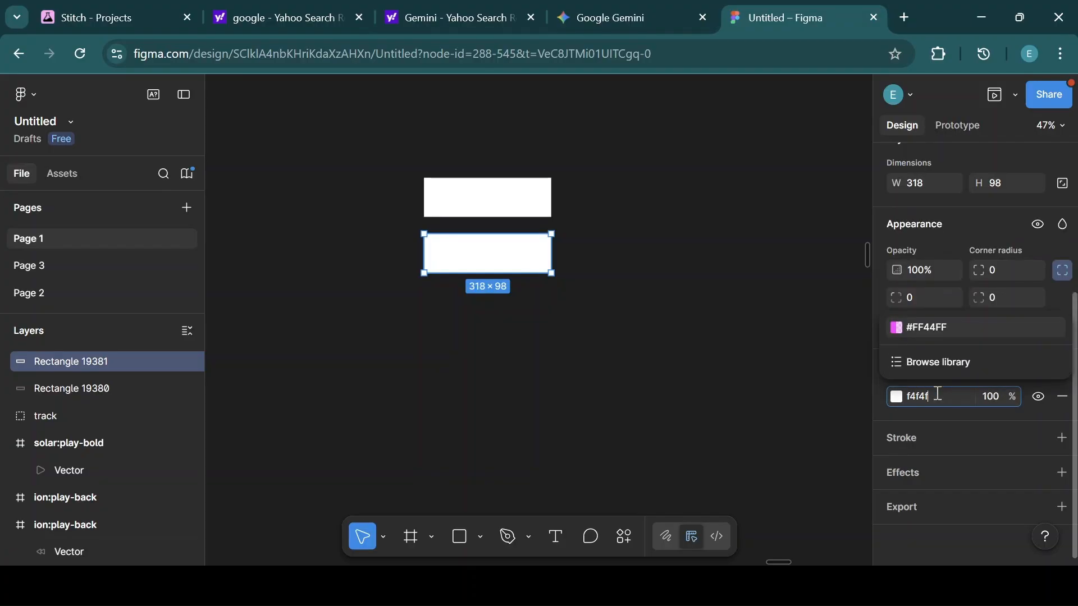
pyautogui.write('4')
pyautogui.press('Return')
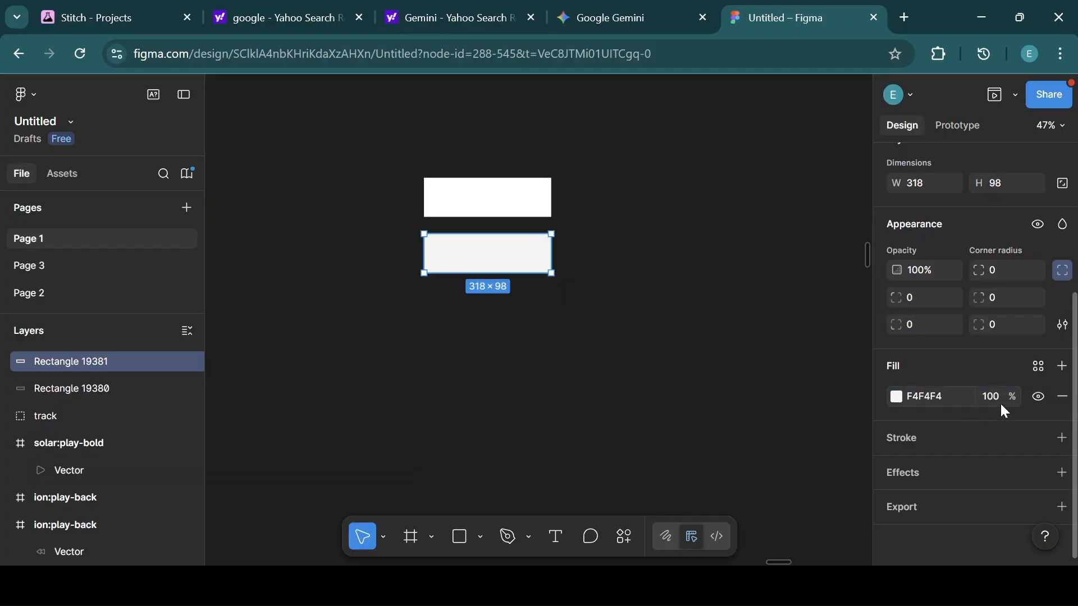
# Add a fill layer and create a color style named Card Light from the copy's fills.
pyautogui.click(1062, 367)
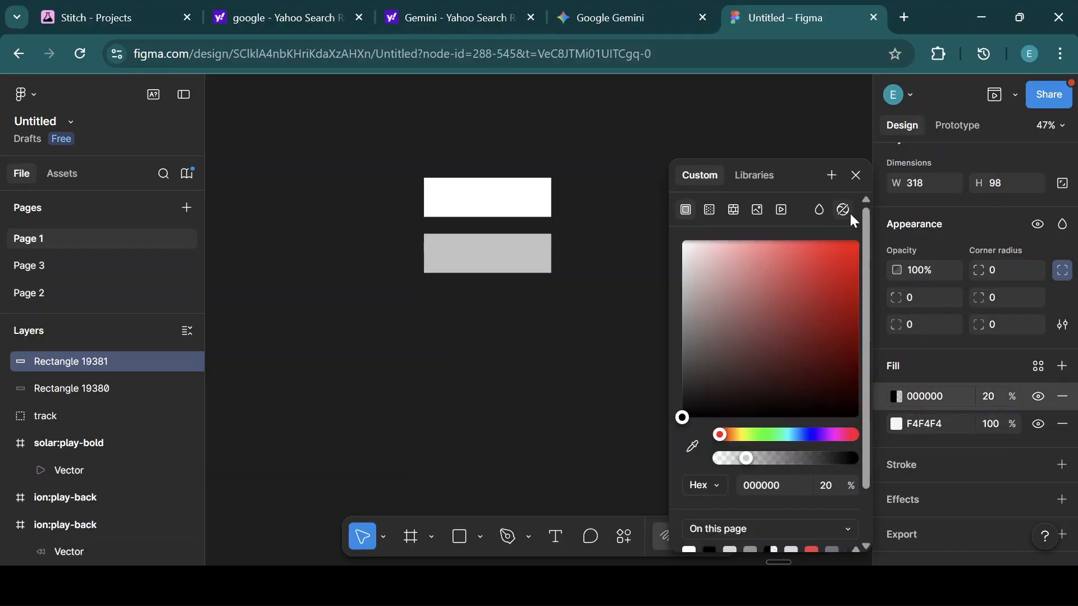
pyautogui.click(833, 176)
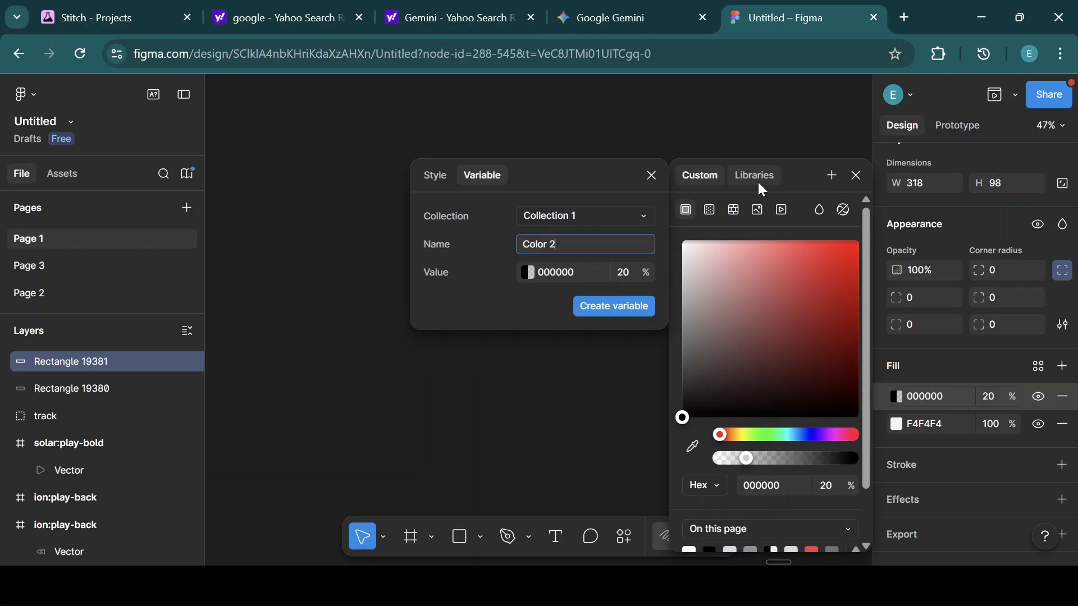
pyautogui.click(435, 178)
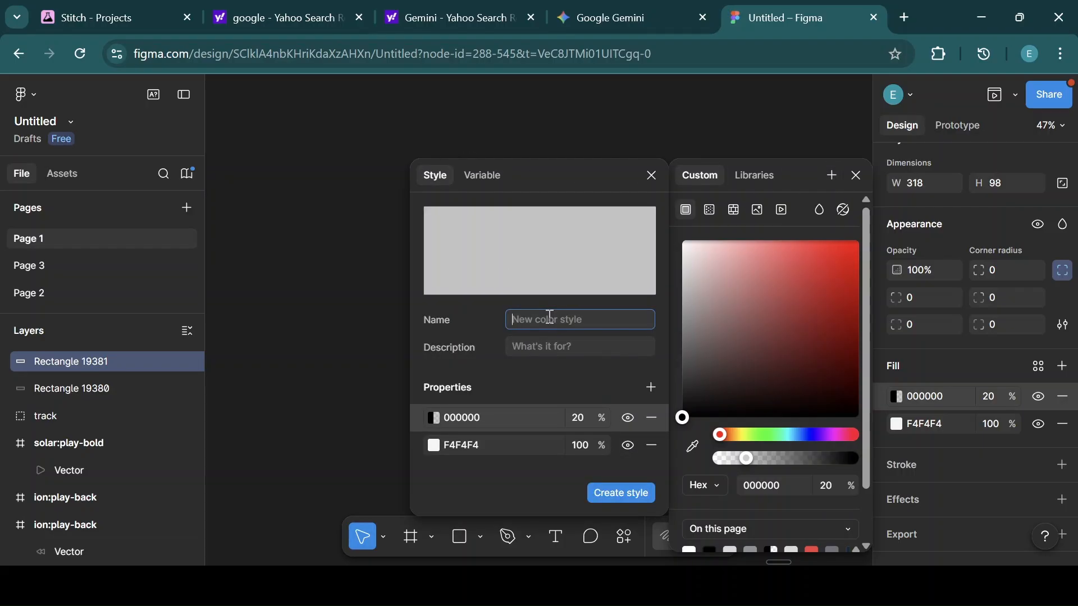
pyautogui.write('Crad')
pyautogui.press('BackSpace')
pyautogui.press('BackSpace')
pyautogui.write('d Ligh')
pyautogui.click(619, 492)
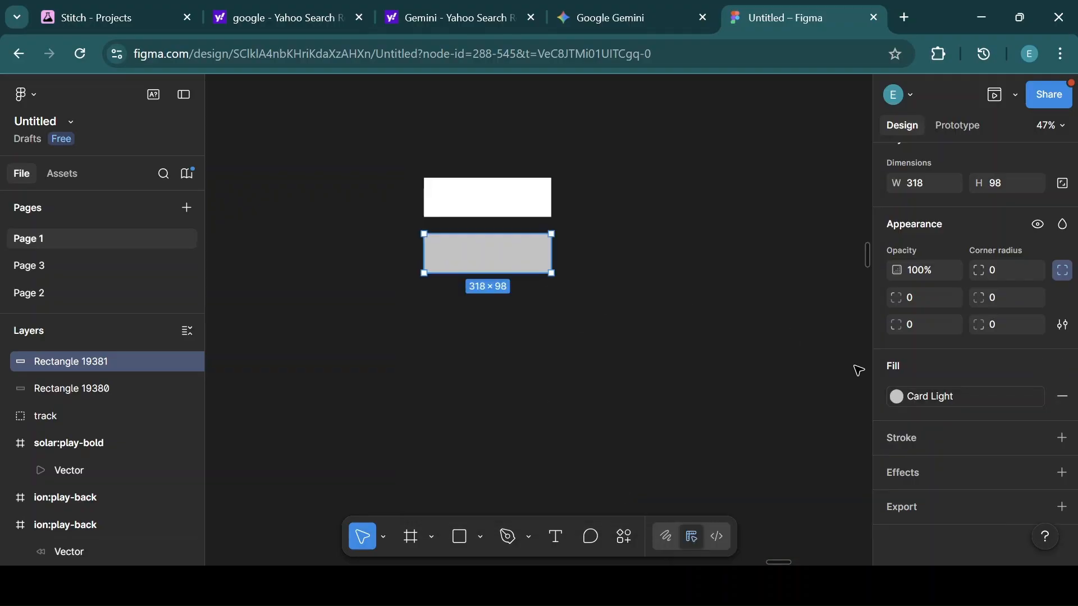
# Edit the Card Light style to remove its 20% black fill layer.
pyautogui.click(896, 397)
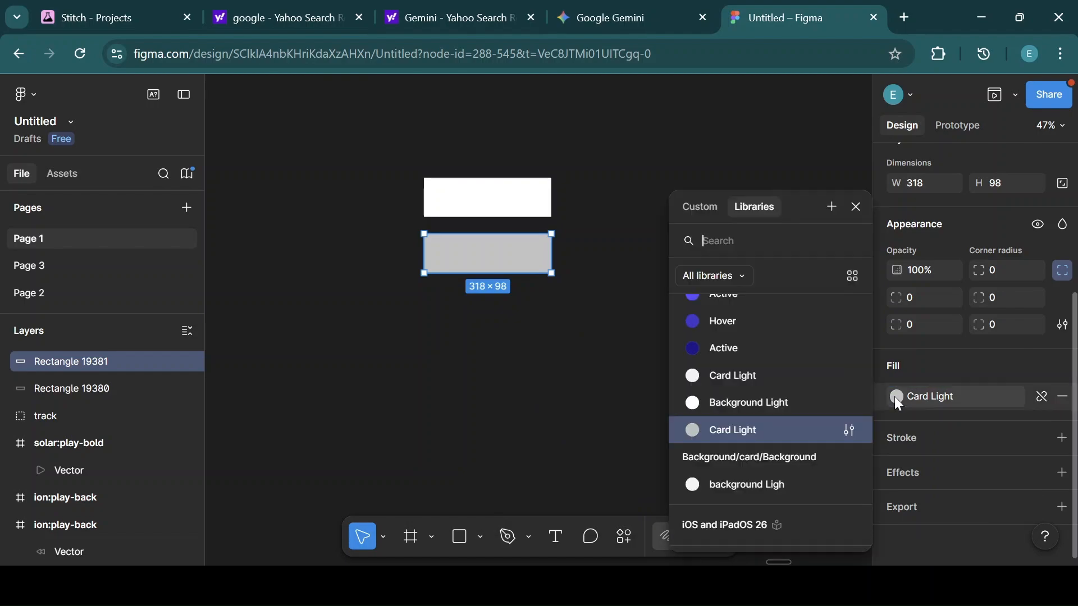
pyautogui.click(840, 430)
pyautogui.click(654, 503)
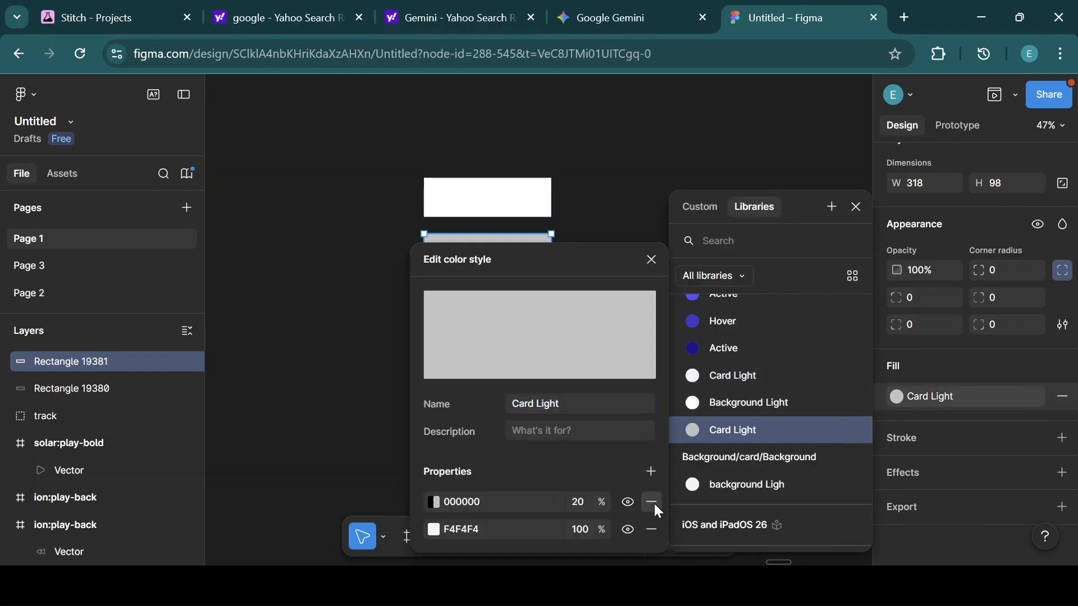
pyautogui.click(652, 259)
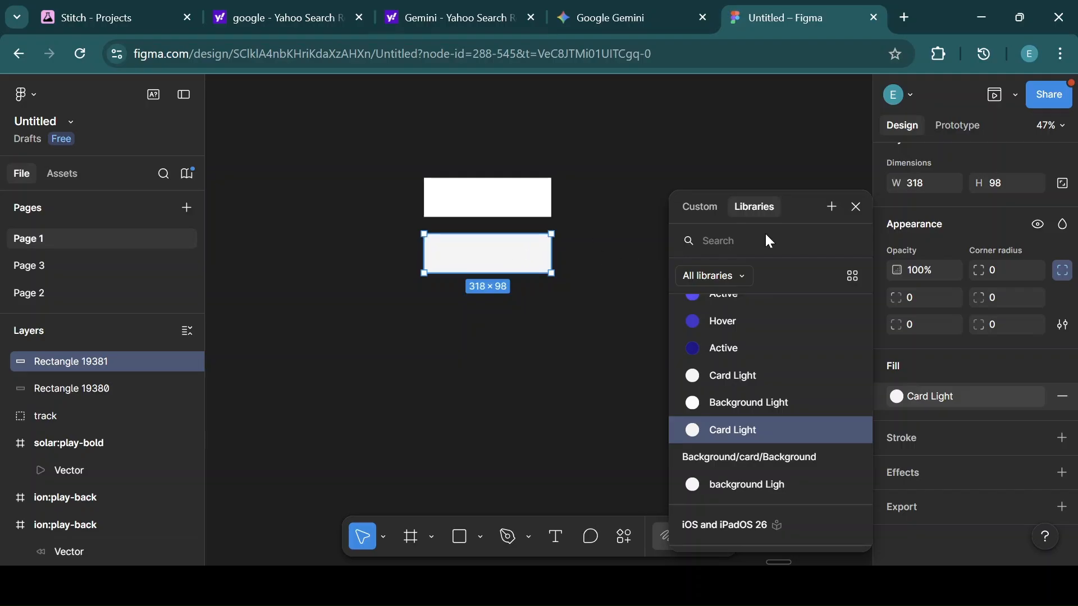
pyautogui.click(856, 208)
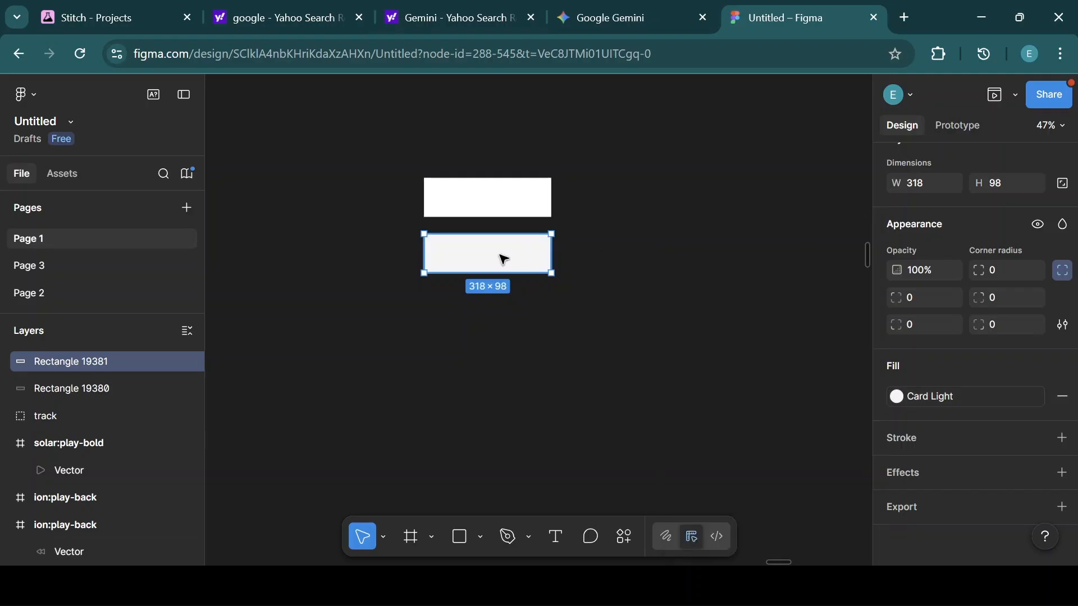
# Duplicate the second rectangle, detach the copy's style, and set its fill colour to 111111.
pyautogui.hotkey('ctrl', 'd')
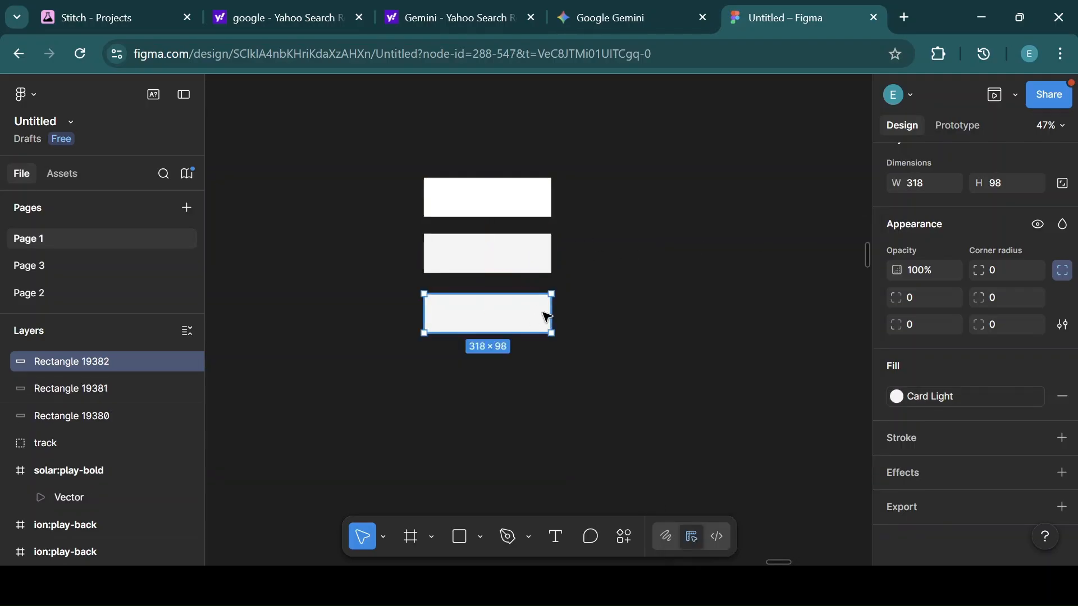
pyautogui.click(1043, 394)
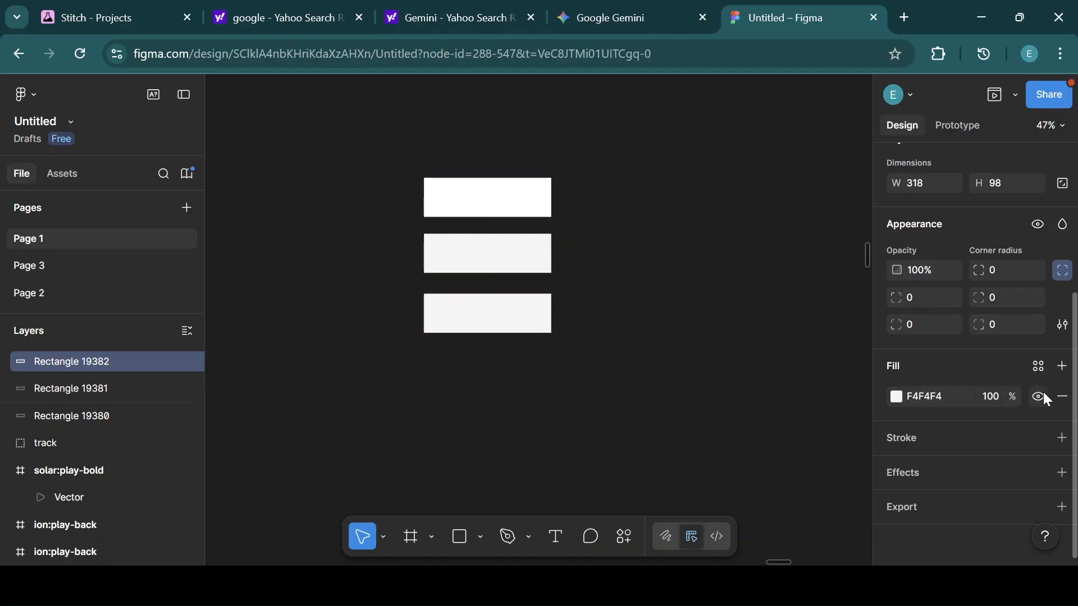
pyautogui.click(932, 397)
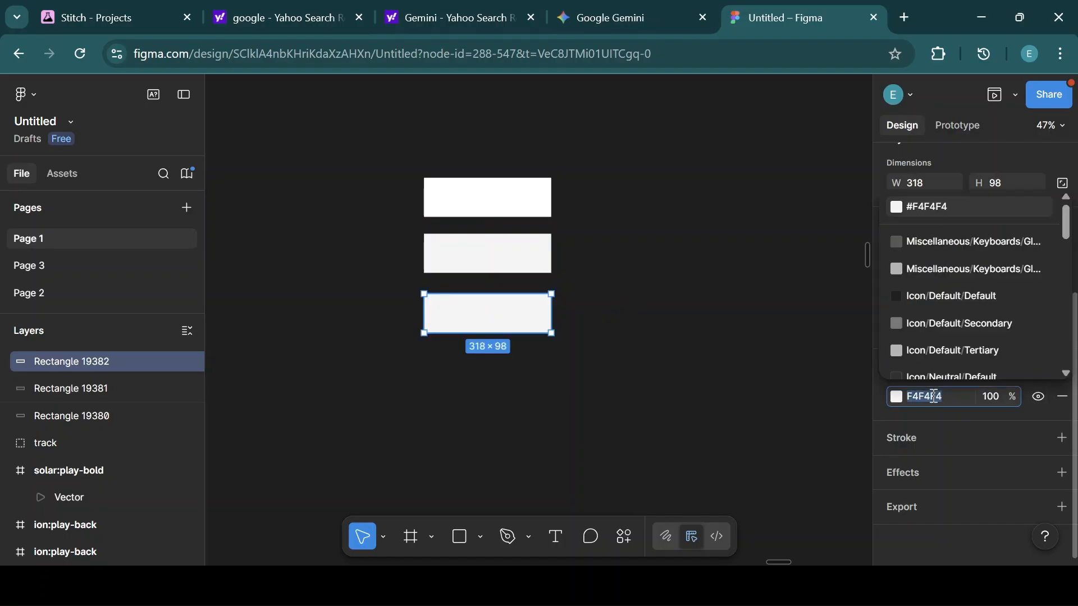
pyautogui.press('BackSpace')
pyautogui.write('111111')
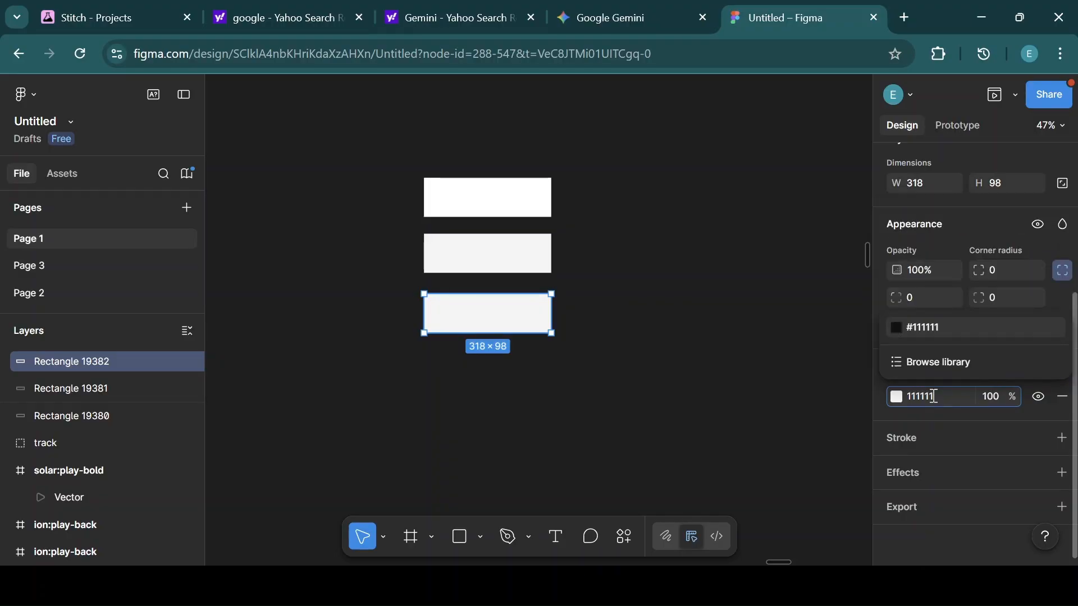
pyautogui.press('Return')
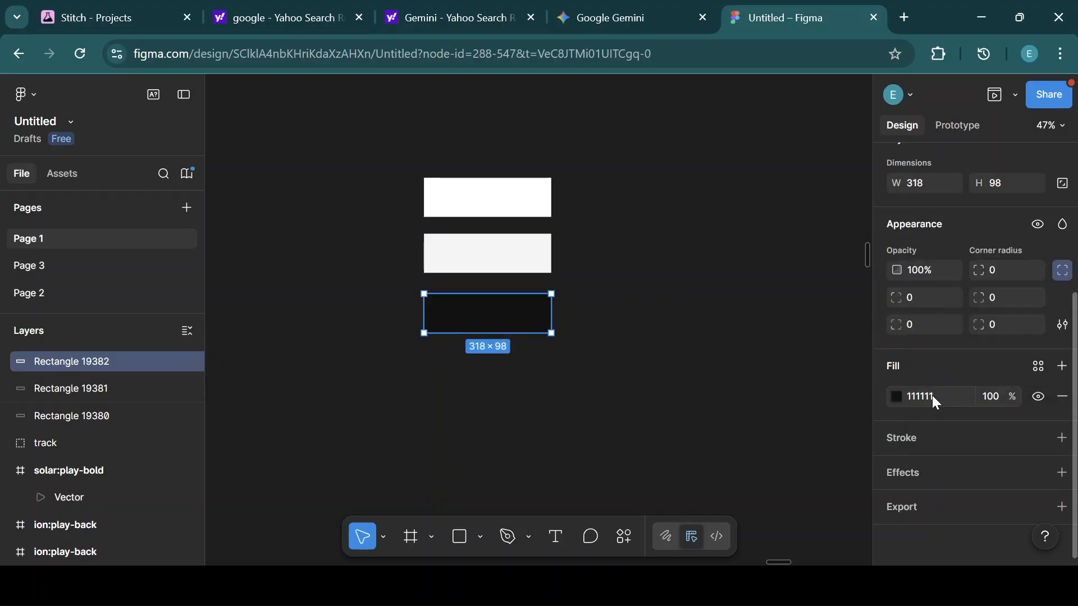
pyautogui.click(1062, 366)
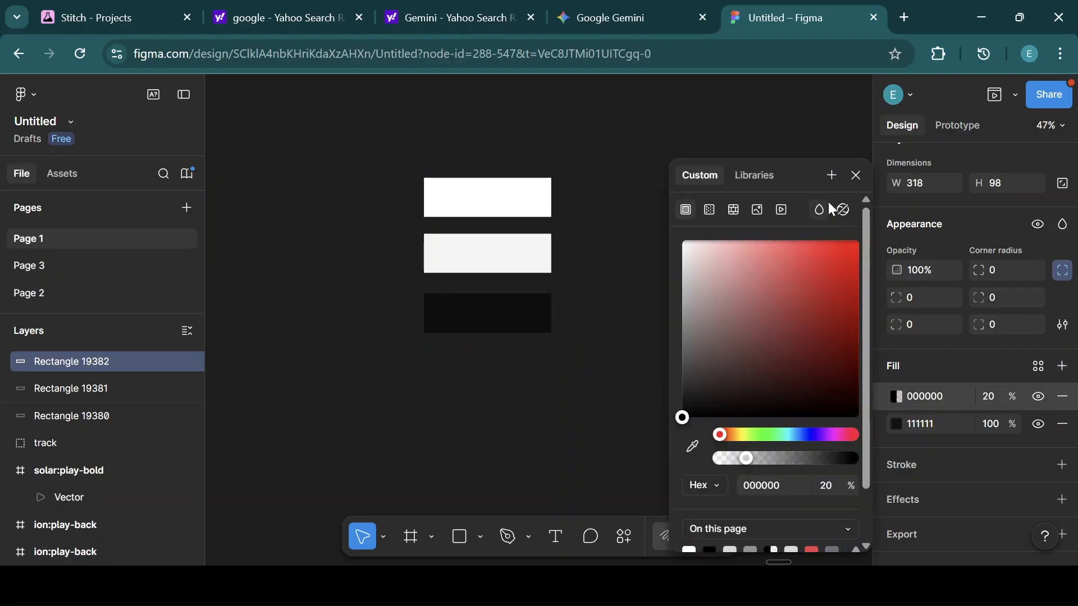
pyautogui.click(828, 176)
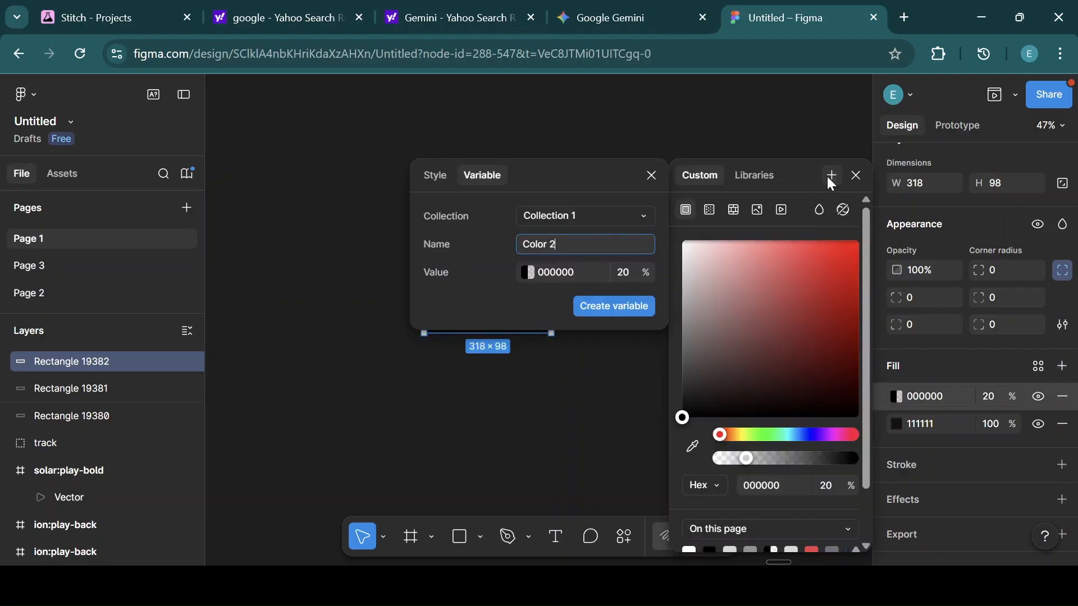
pyautogui.click(437, 178)
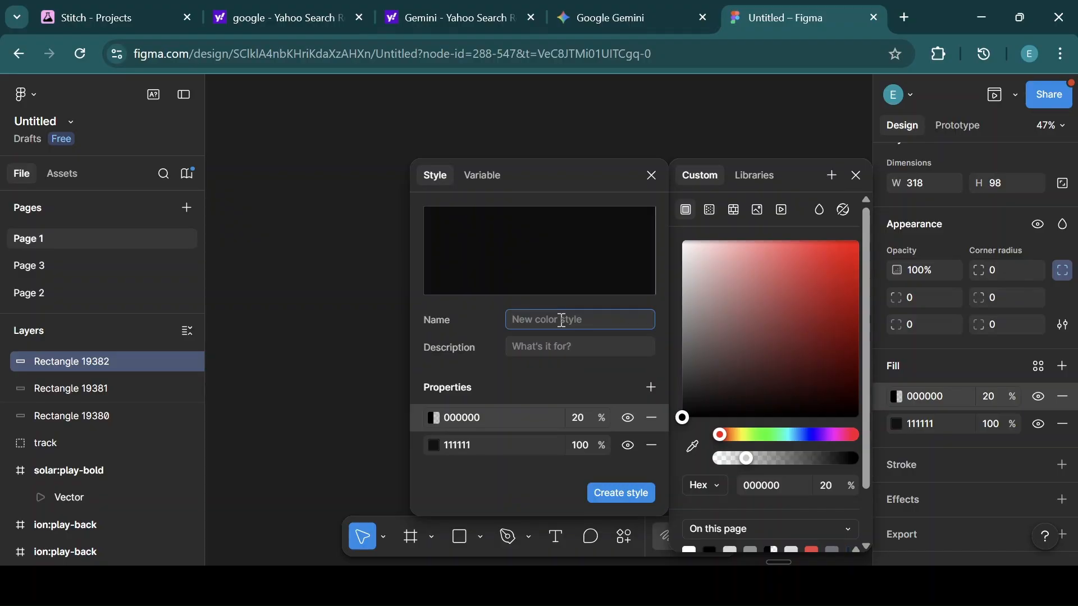
pyautogui.write('Tex')
pyautogui.press('BackSpace')
pyautogui.press('BackSpace')
pyautogui.press('BackSpace')
pyautogui.write('Primary Text Ligh')
pyautogui.click(651, 418)
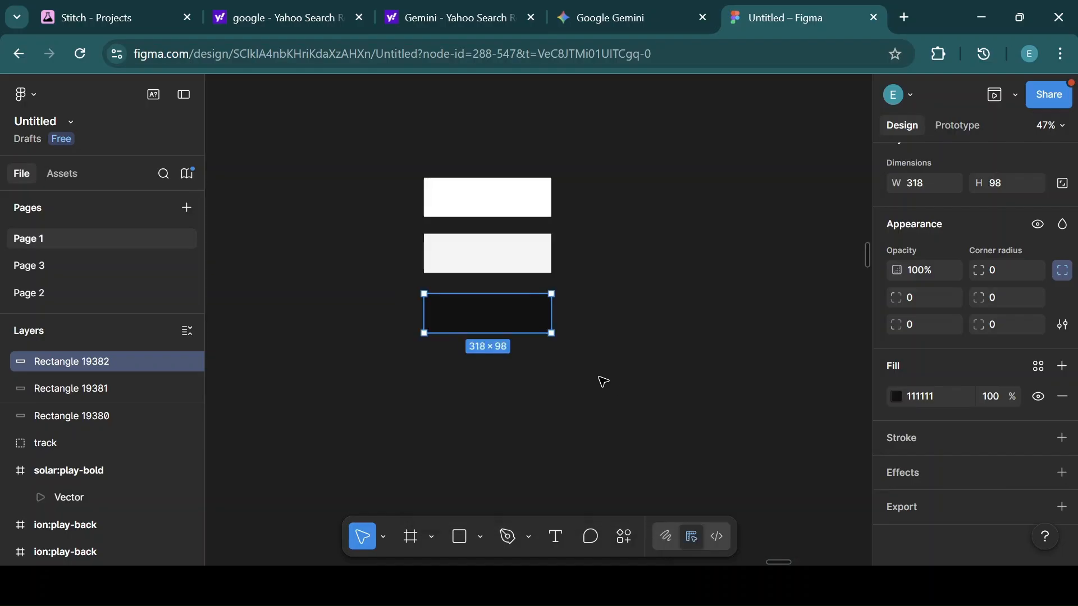
# Add a fill layer and create a color style named Primary Text Light from the copy's fills.
pyautogui.click(1062, 366)
pyautogui.click(833, 175)
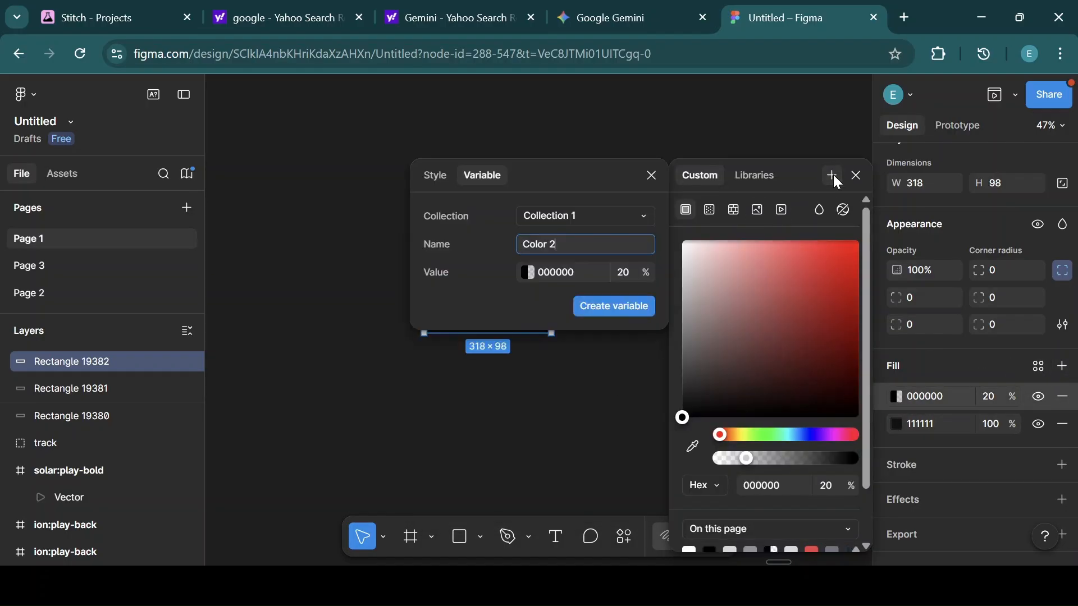
pyautogui.click(430, 174)
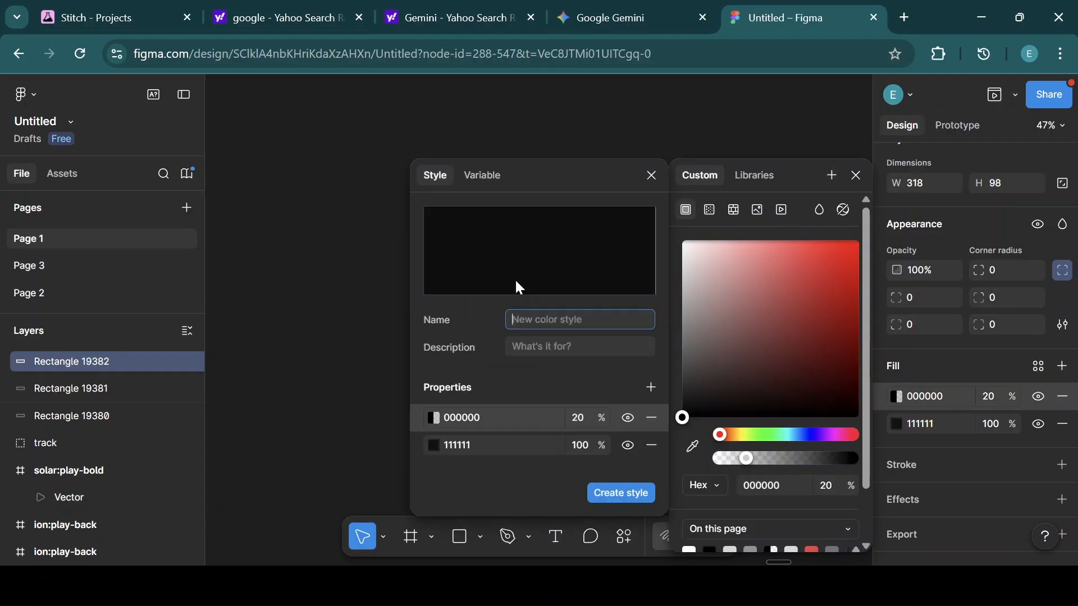
pyautogui.write('Primary_Text Light')
pyautogui.click(623, 493)
# Edit the Primary Text Light style to remove its 20% black fill layer.
pyautogui.click(896, 397)
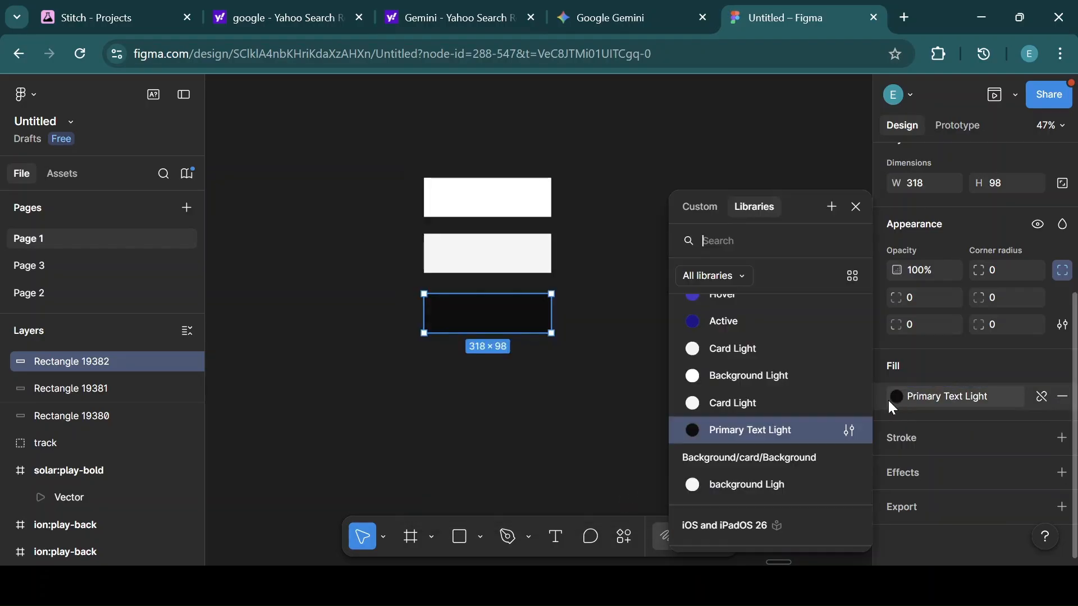
pyautogui.click(839, 431)
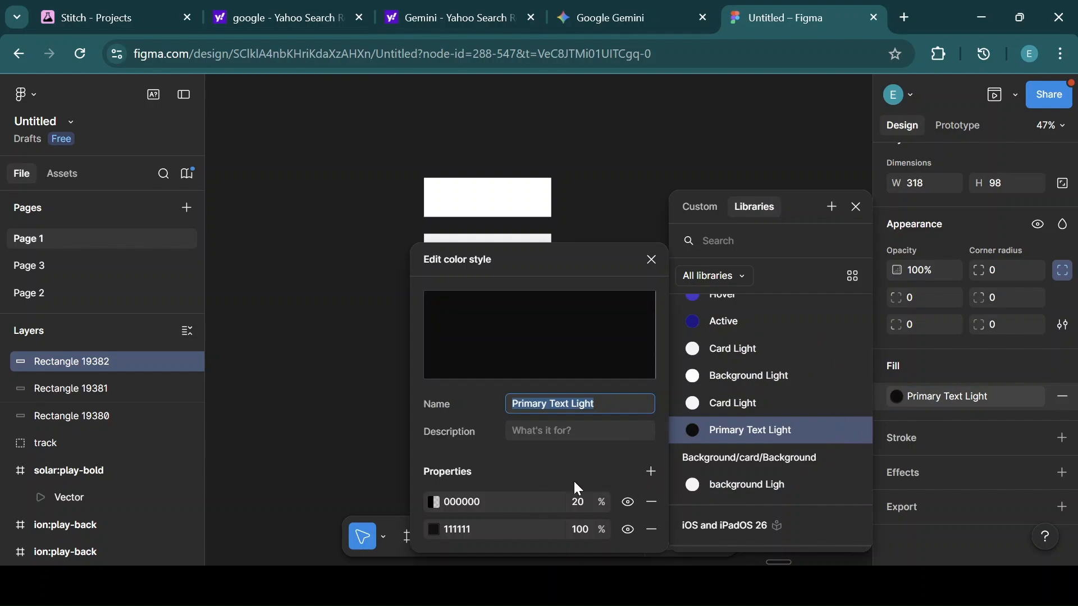
pyautogui.click(651, 502)
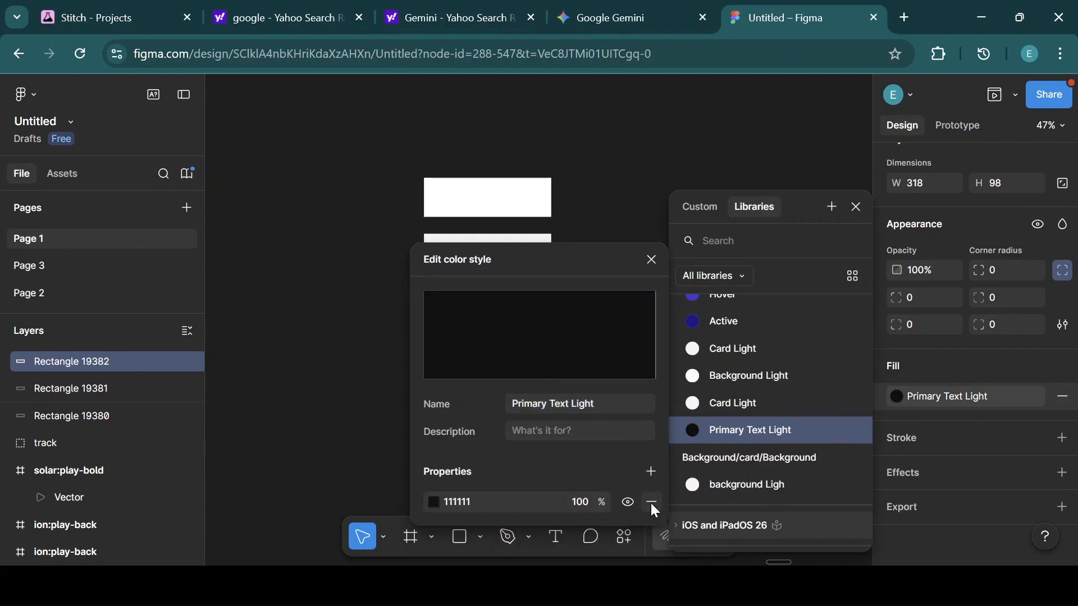
pyautogui.click(651, 260)
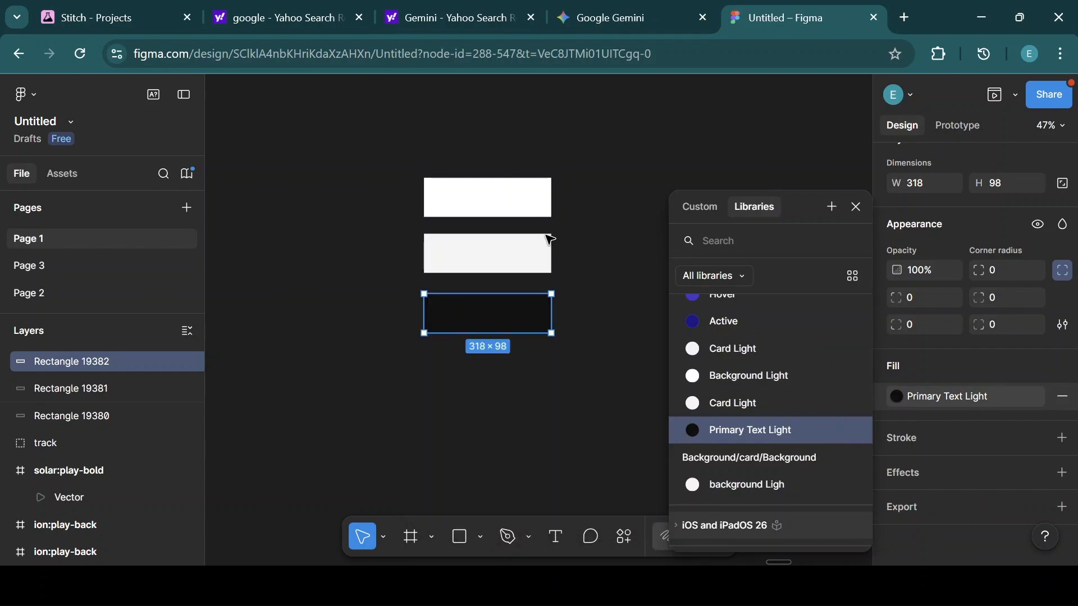
pyautogui.click(856, 207)
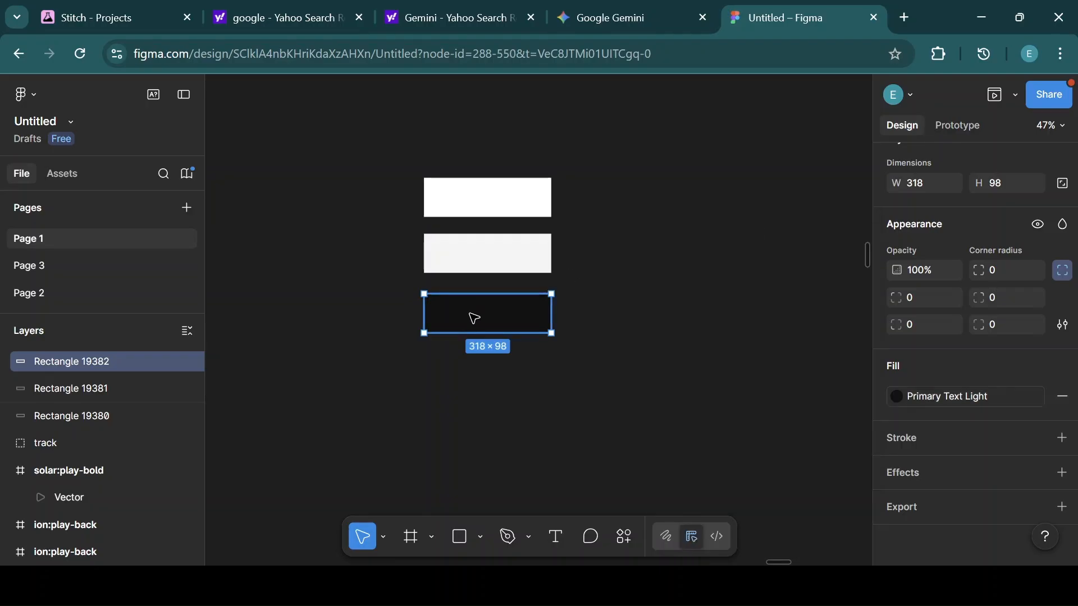
# Duplicate the dark rectangle, detach the copy's style, and set its fill colour to 6C63FF.
pyautogui.hotkey('ctrl', 'd')
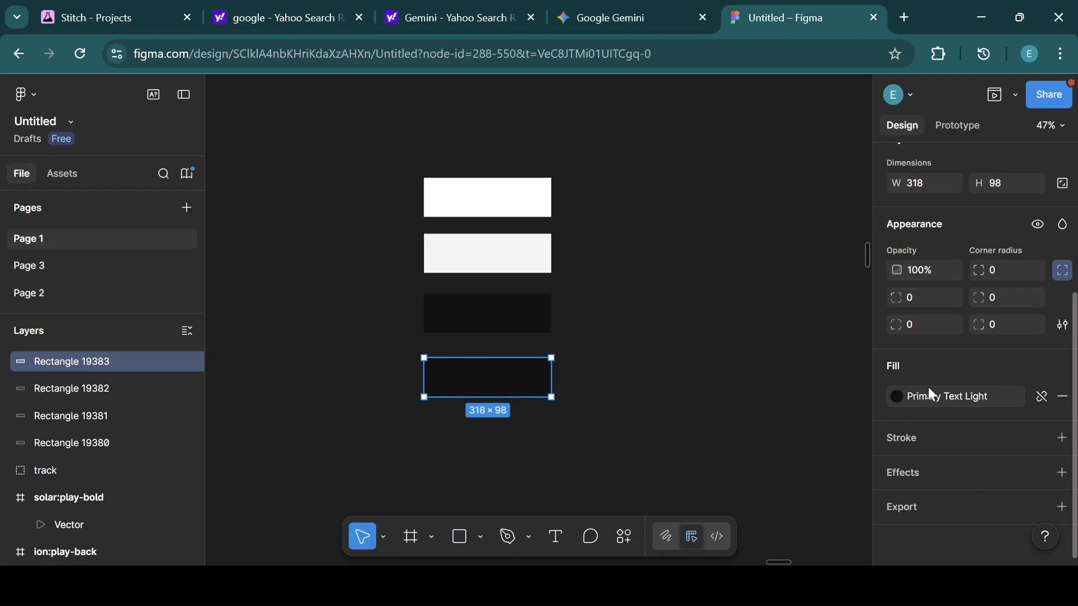
pyautogui.click(1042, 398)
pyautogui.click(931, 396)
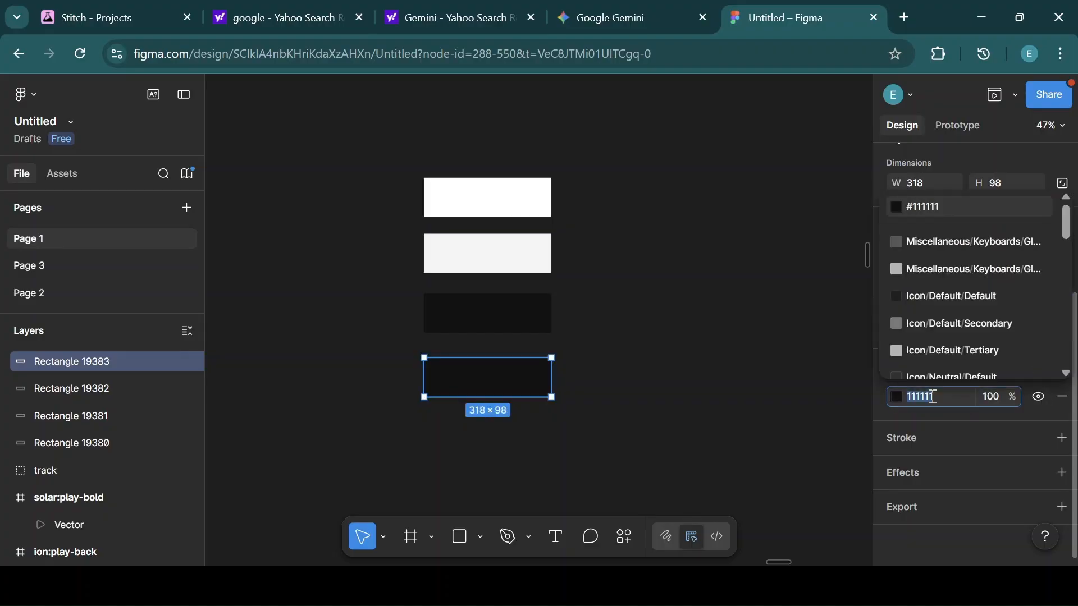
pyautogui.press('BackSpace')
pyautogui.write('6')
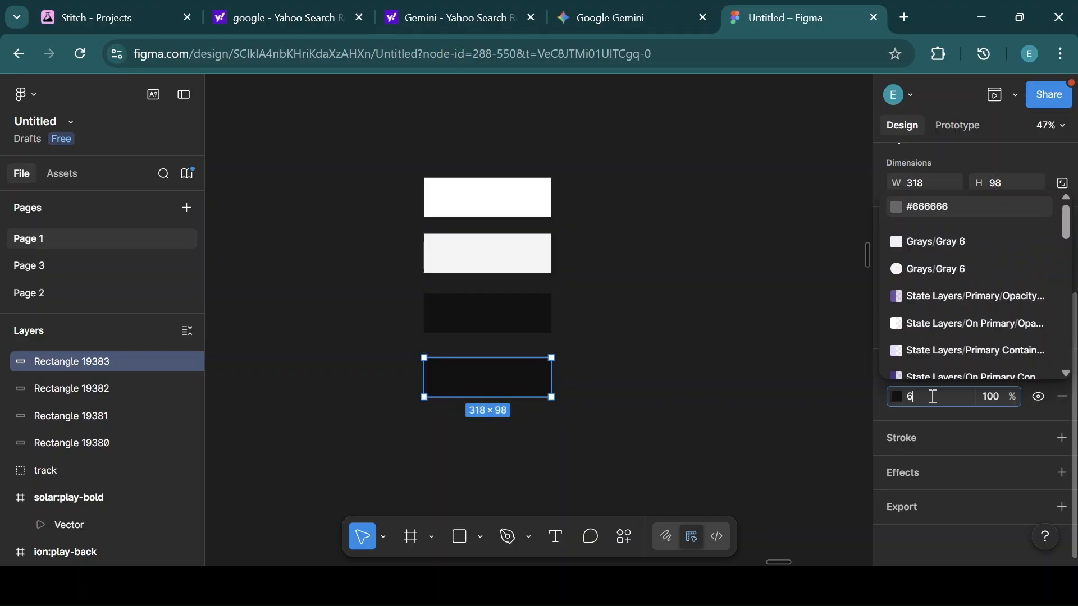
pyautogui.write('c6')
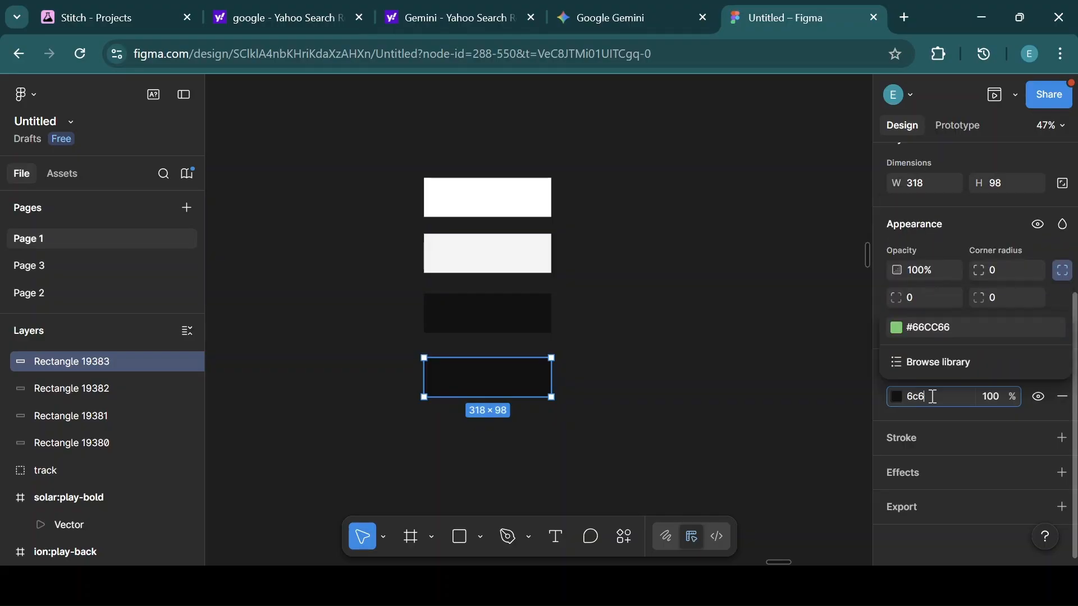
pyautogui.write('3ff')
pyautogui.press('Return')
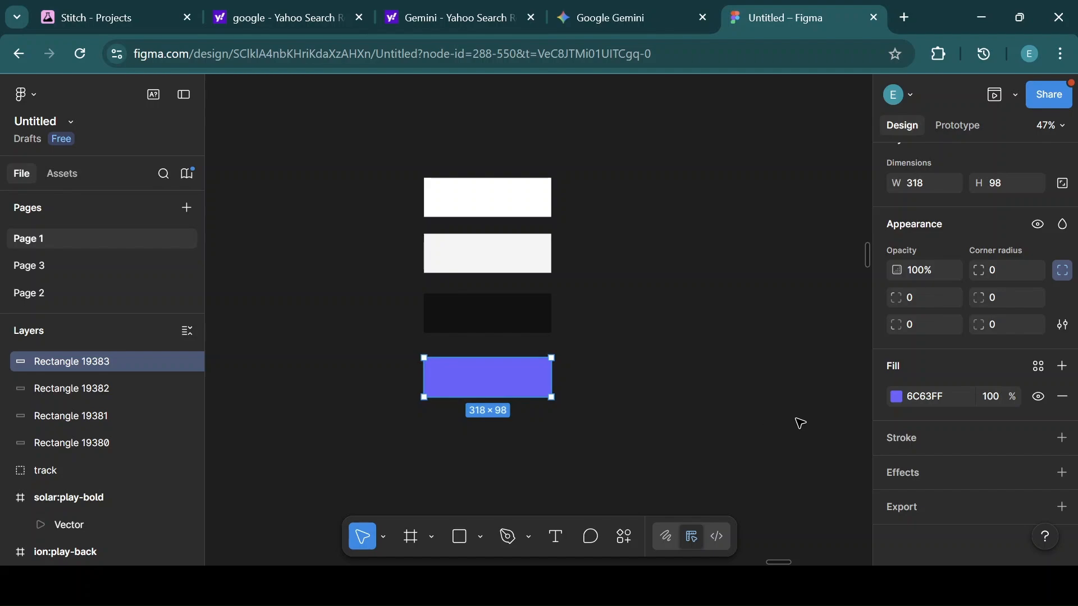
# Add a fill layer and create a color style named Main from the purple rectangle's fills.
pyautogui.click(1062, 367)
pyautogui.click(831, 175)
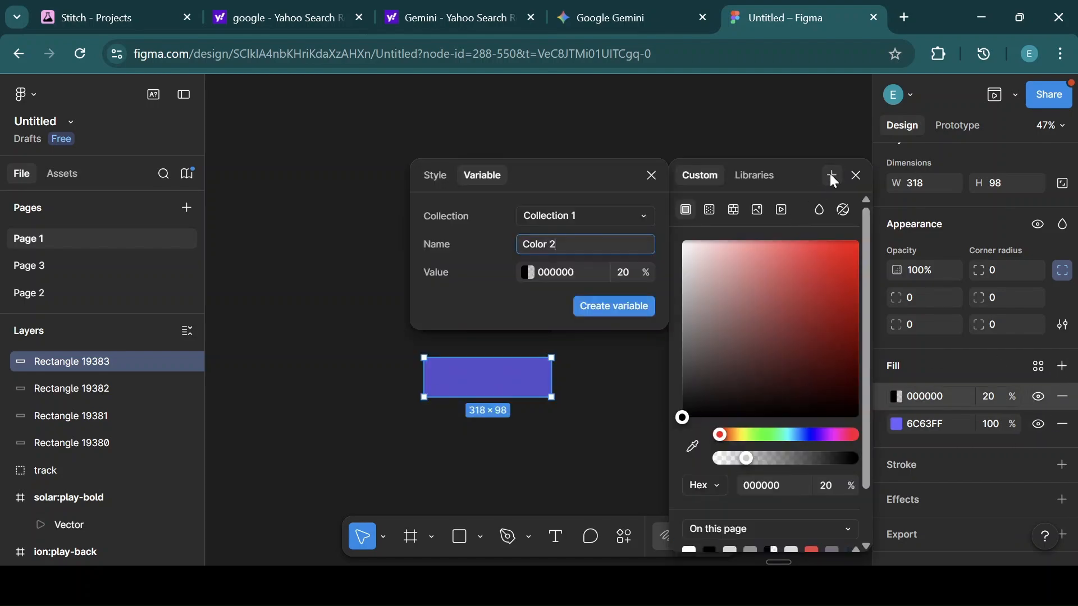
pyautogui.click(433, 177)
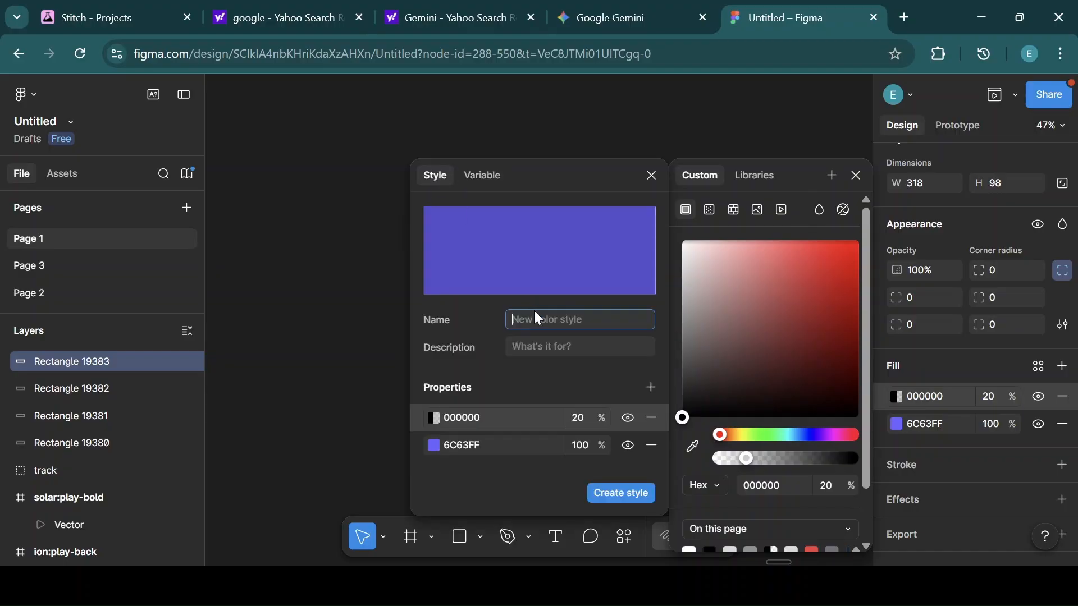
pyautogui.write('Main')
pyautogui.click(613, 492)
# Edit the Main style to remove its 20% black fill layer.
pyautogui.click(896, 400)
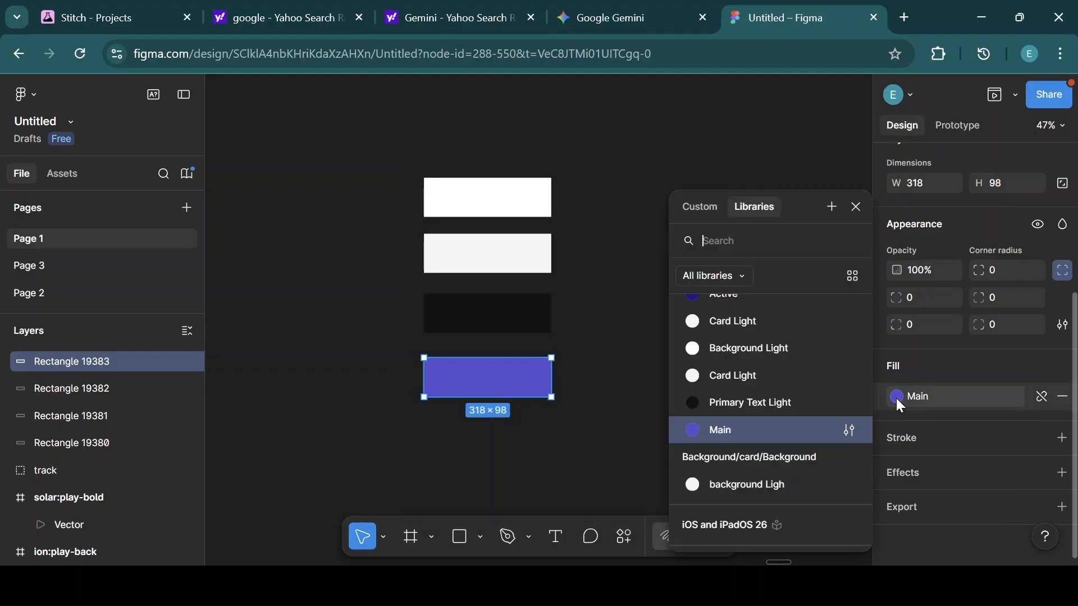
pyautogui.click(842, 431)
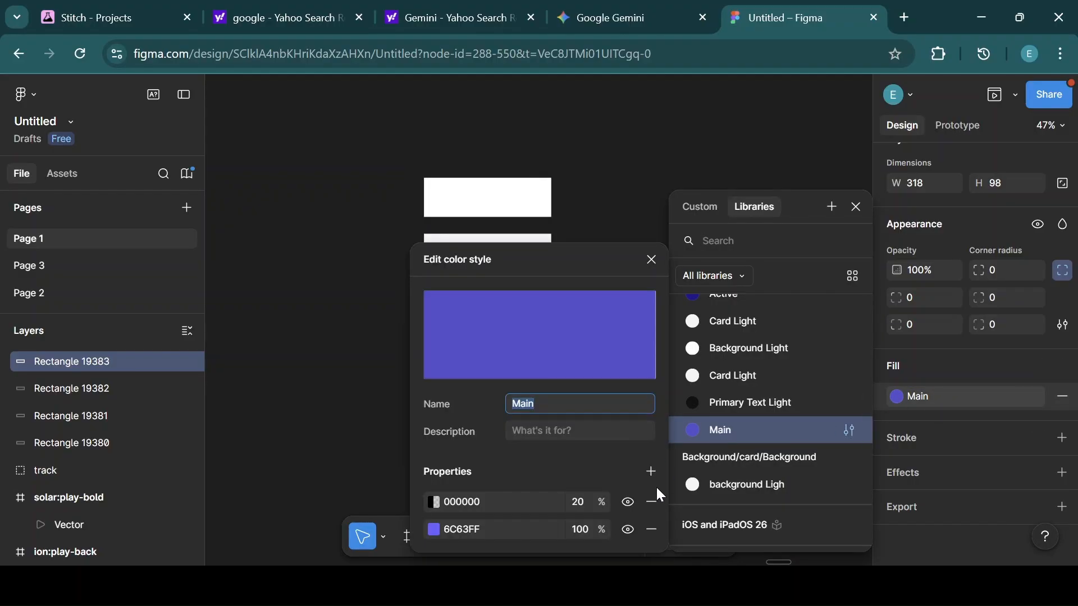
pyautogui.click(649, 259)
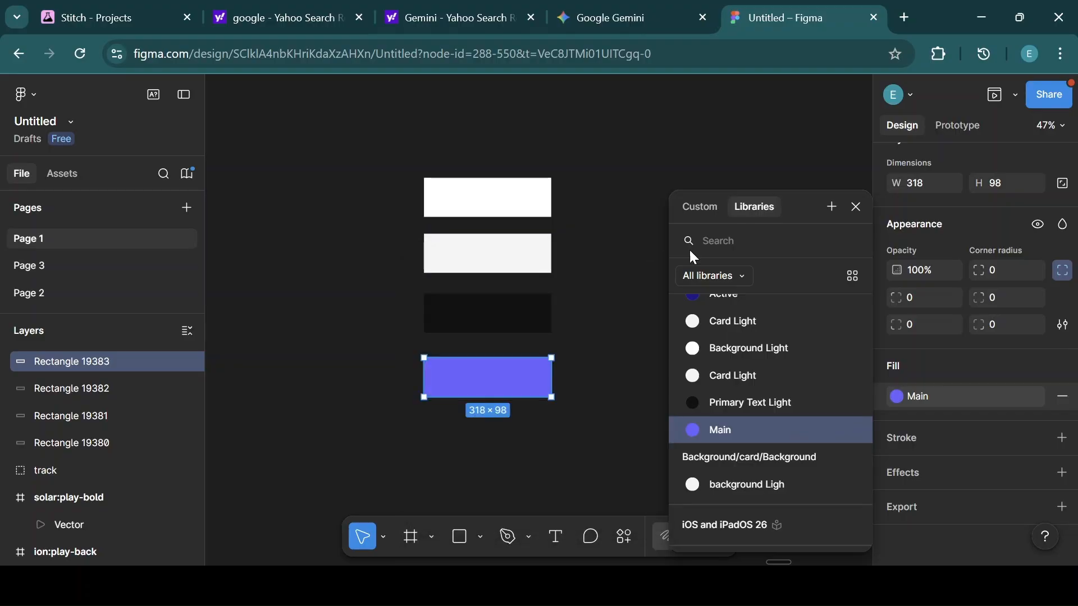
pyautogui.click(856, 207)
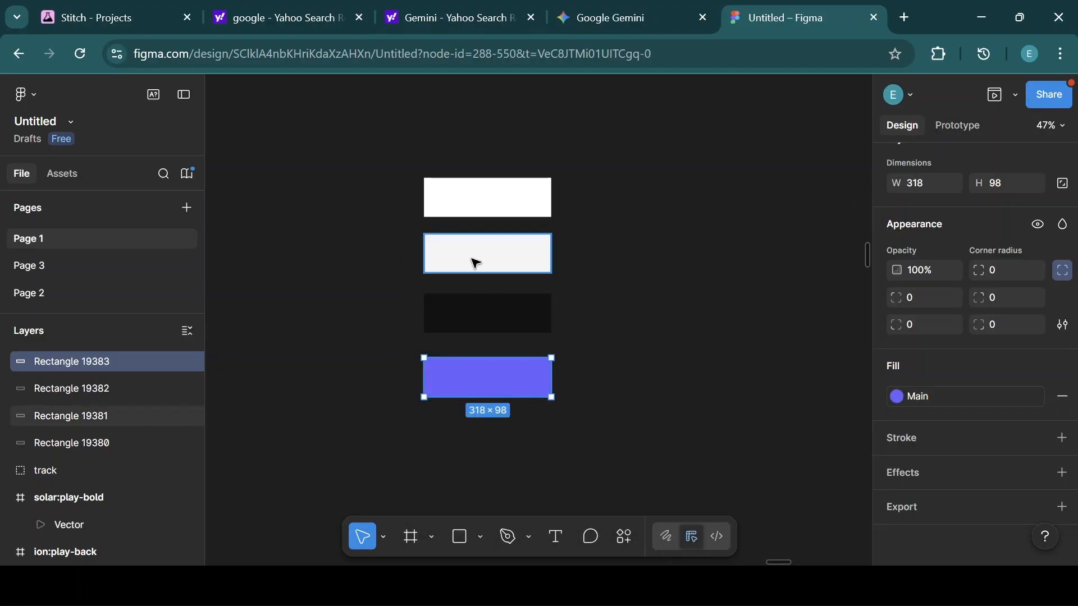
# Duplicate the top white rectangle to the right, detach its style, and set its fill colour to 0D0D0D.
pyautogui.click(470, 211)
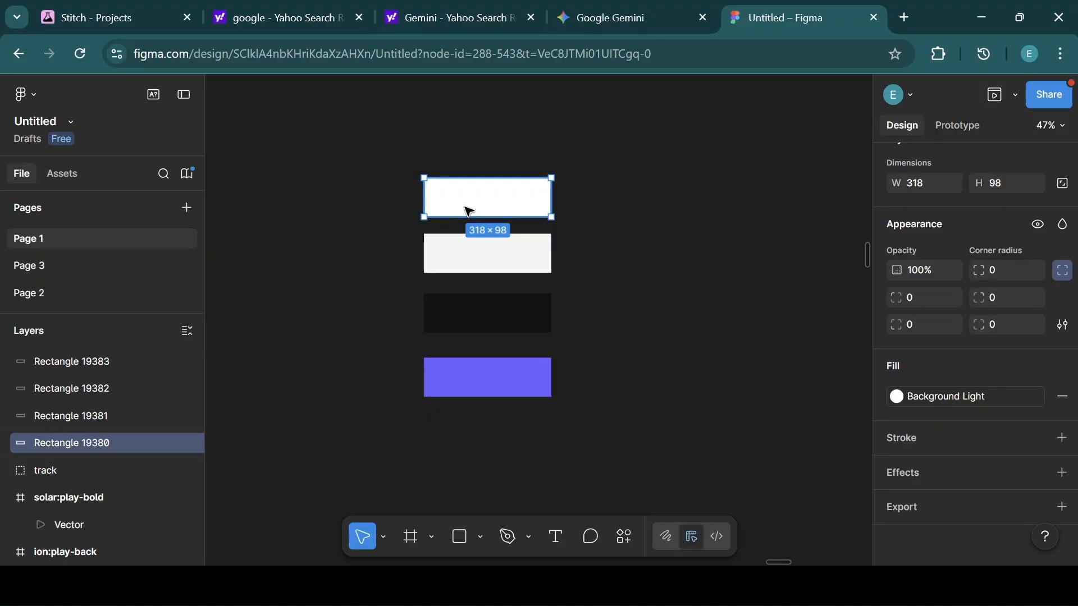
pyautogui.hotkey('ctrl', 'd')
pyautogui.moveTo(483, 202); pyautogui.dragTo(647, 204)
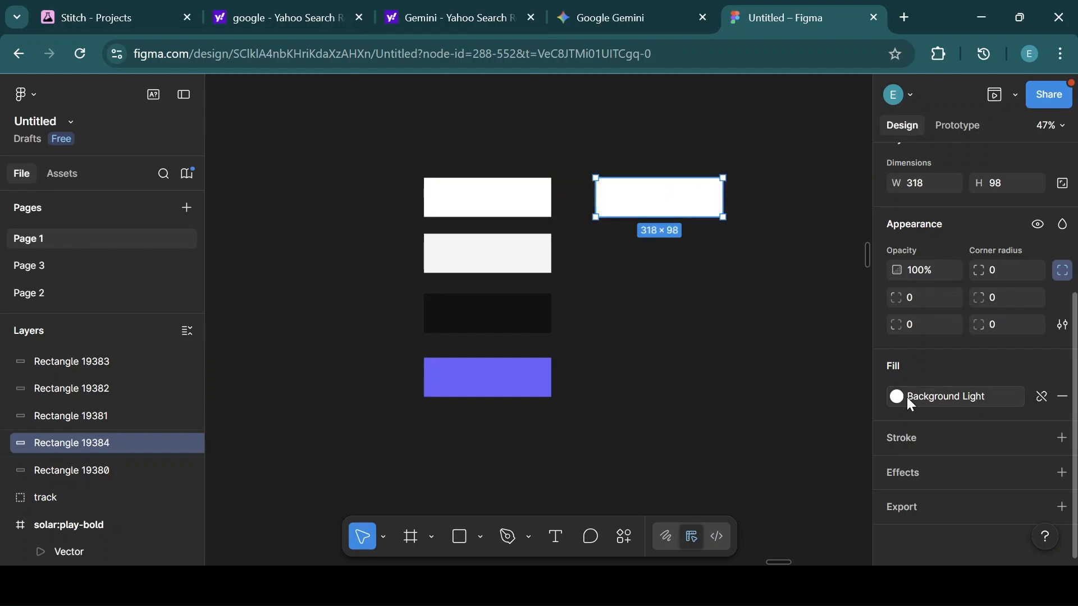
pyautogui.click(1042, 396)
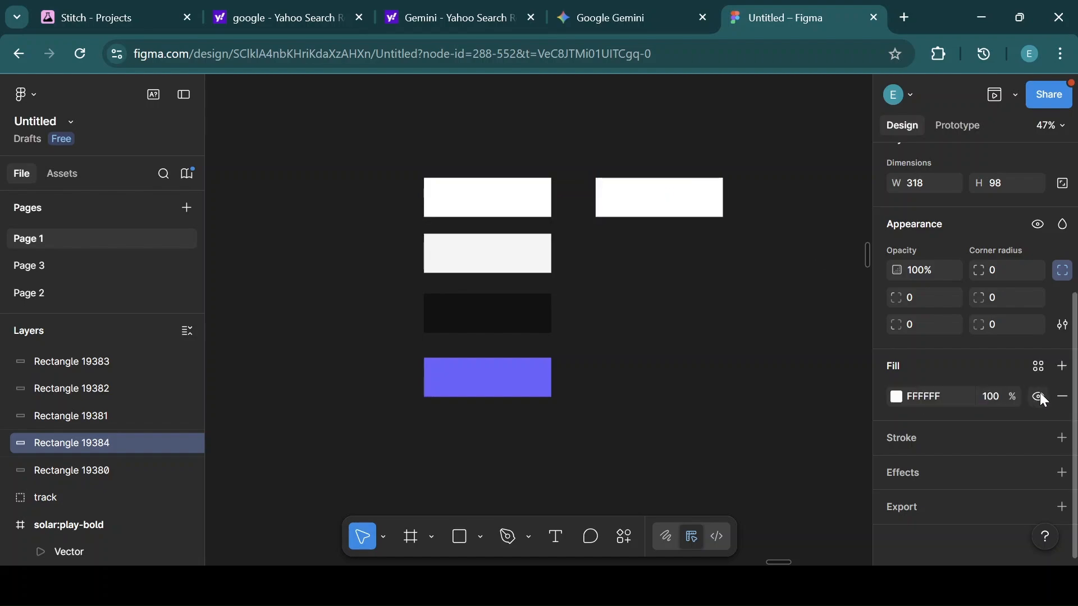
pyautogui.click(924, 395)
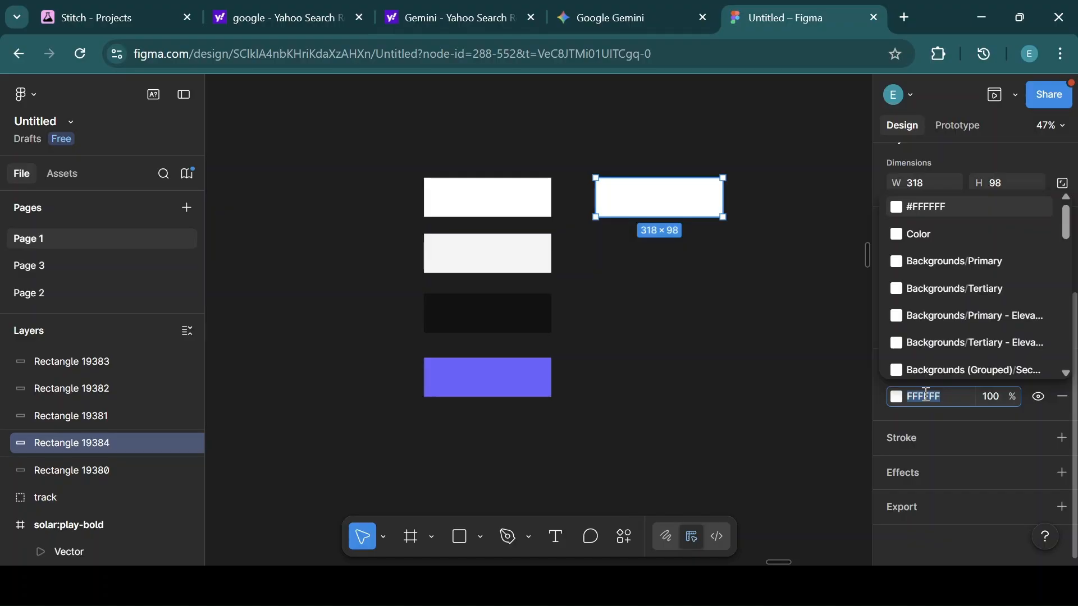
pyautogui.press('BackSpace')
pyautogui.write('0d0d0d0')
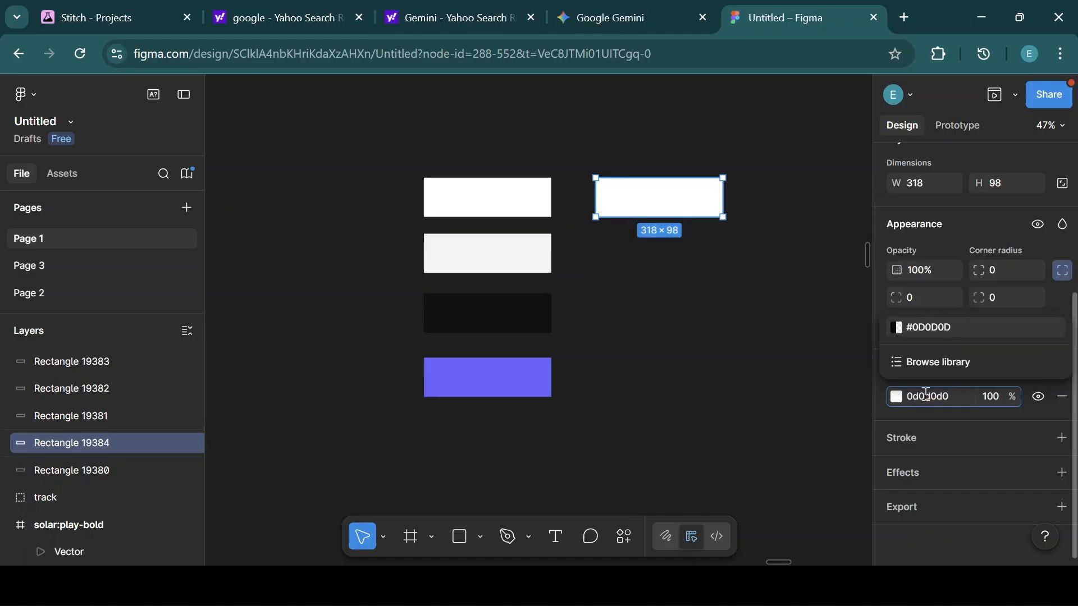
pyautogui.press('BackSpace')
pyautogui.press('Return')
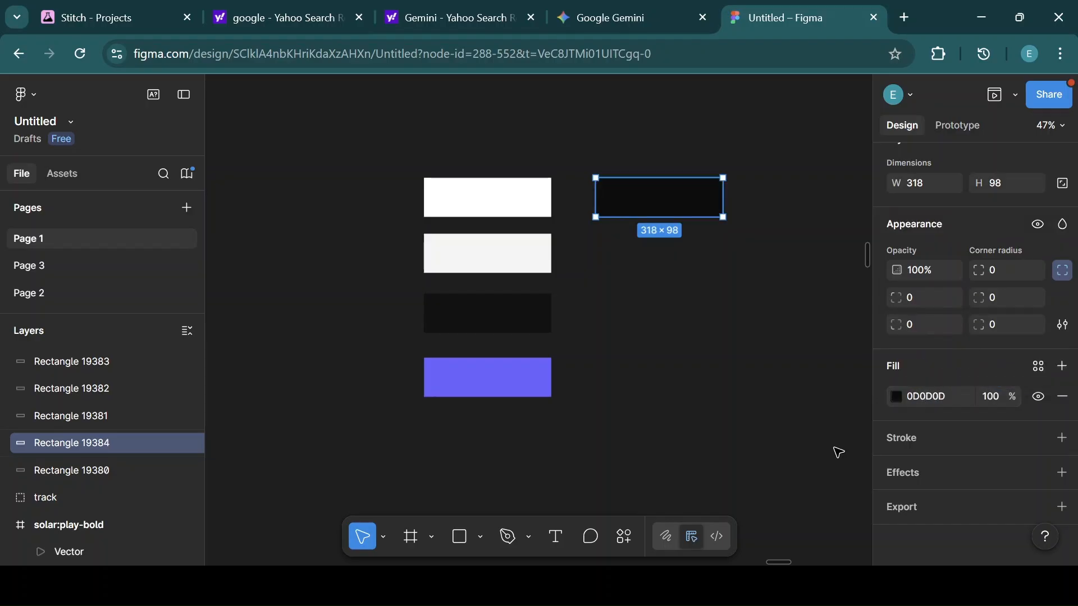
# Add a fill layer and create a color style named Background Dark from the copy's fills.
pyautogui.click(1063, 367)
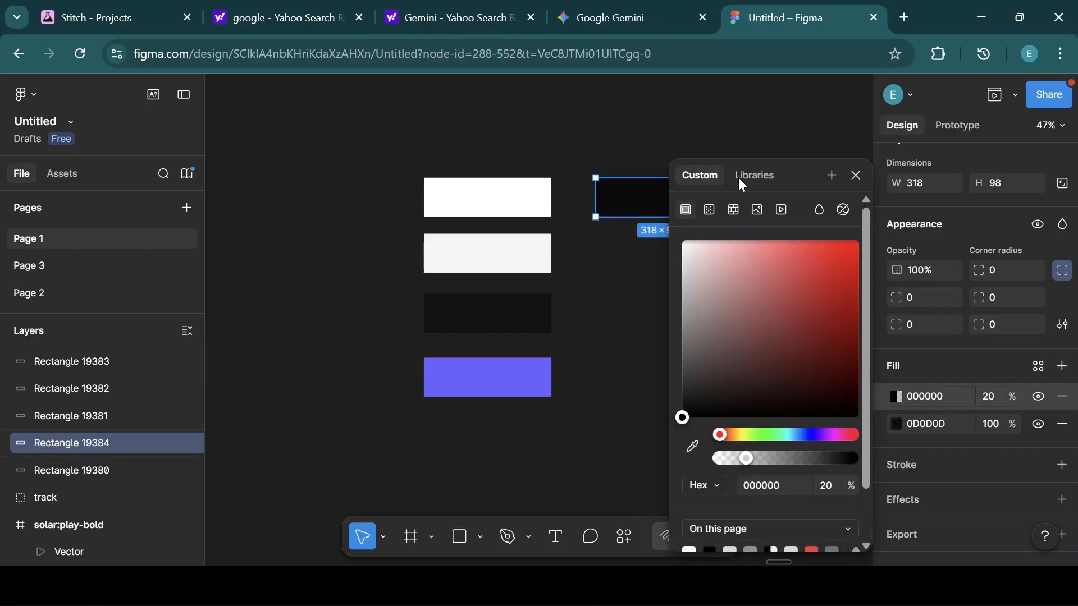
pyautogui.click(832, 177)
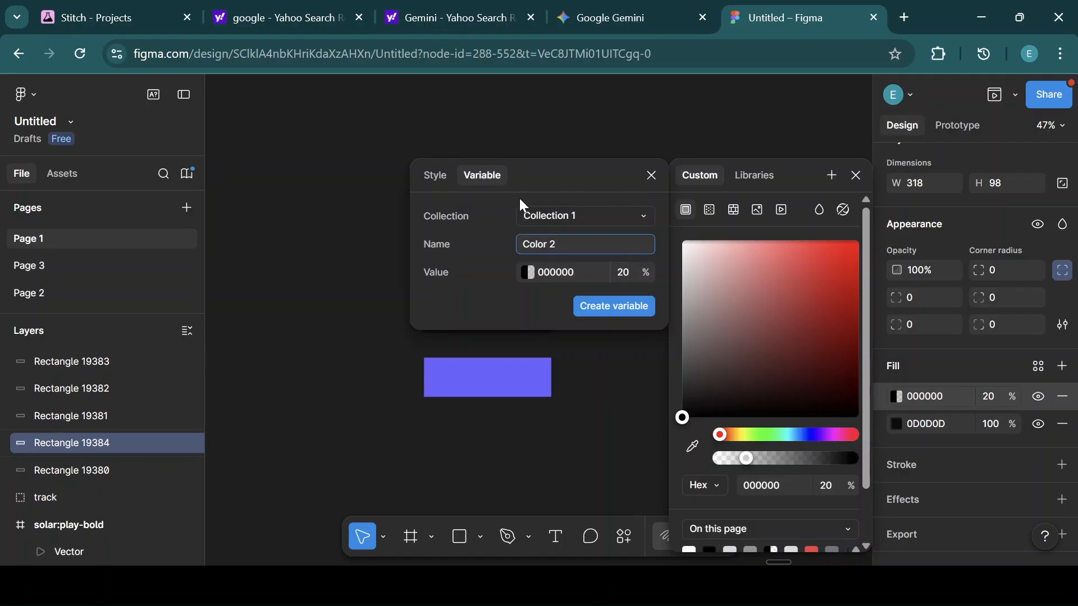
pyautogui.click(446, 175)
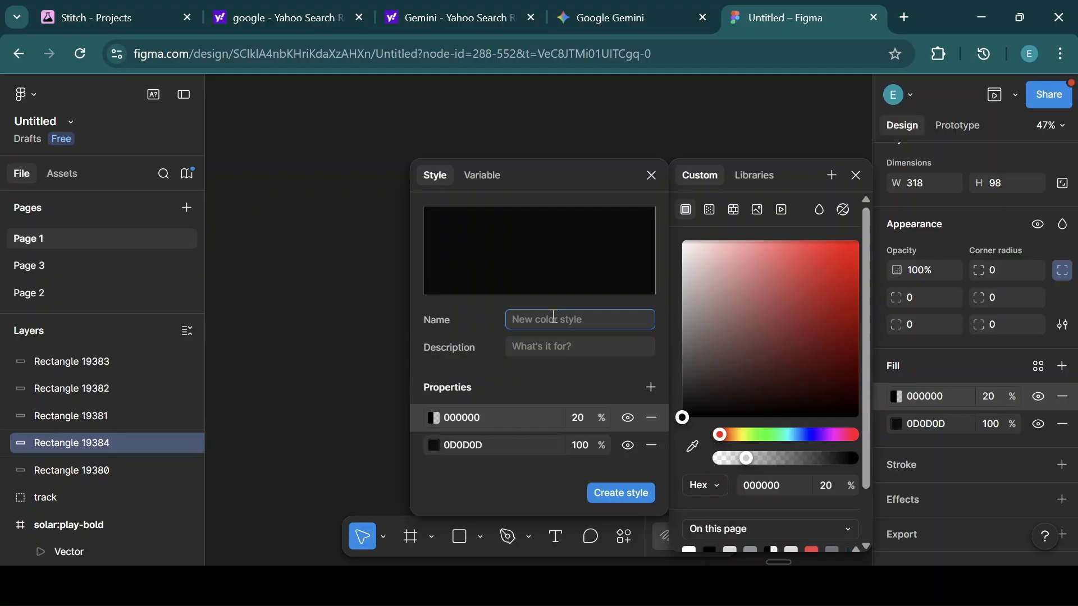
pyautogui.write('Background Dark')
pyautogui.click(626, 497)
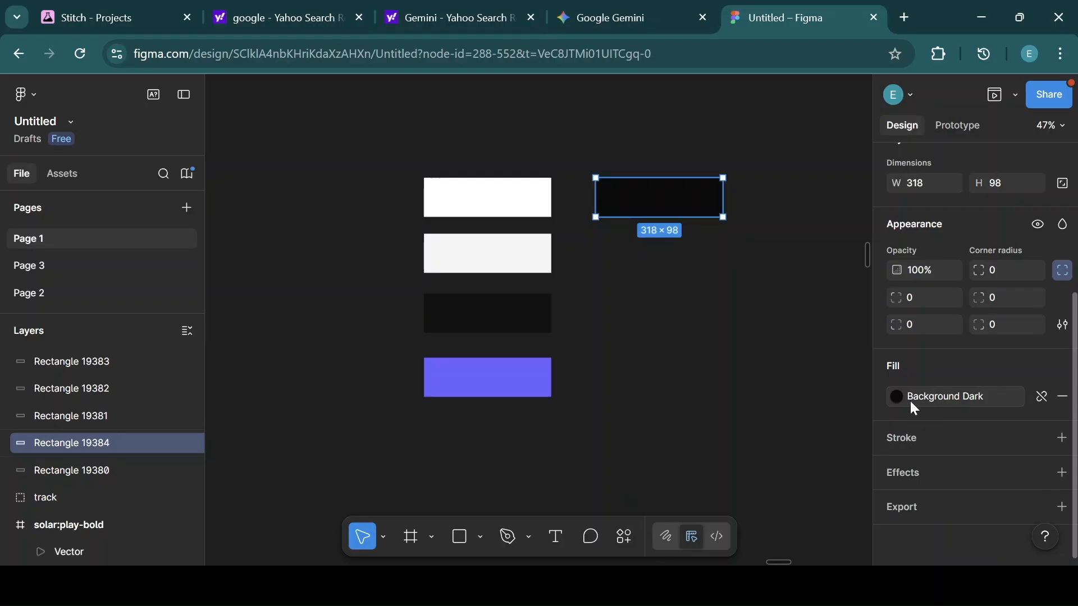
# Edit the Background Dark style to remove its 20% black fill layer.
pyautogui.click(895, 397)
pyautogui.click(840, 433)
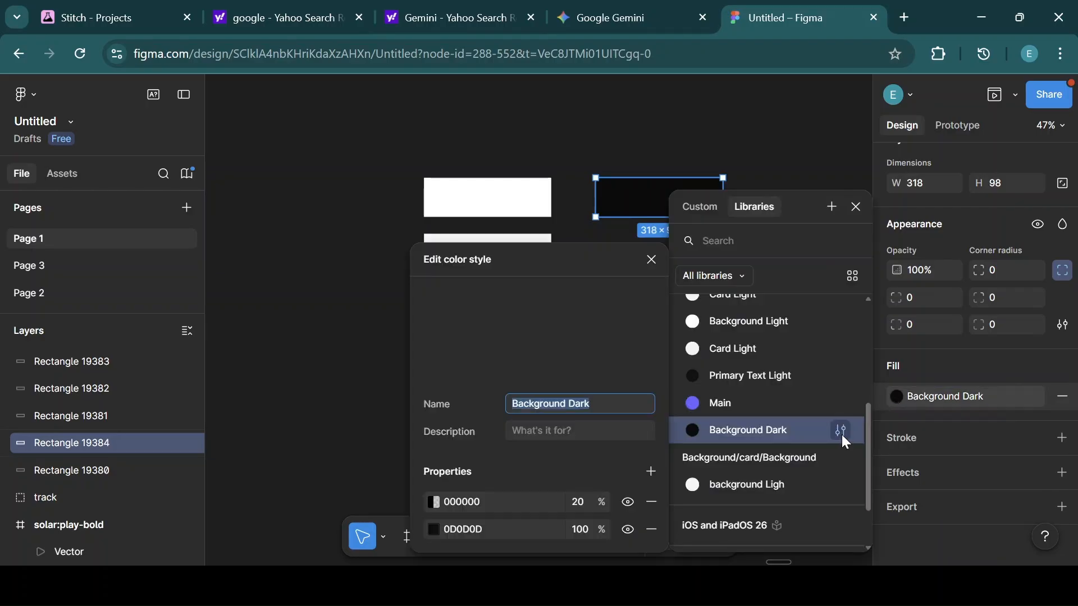
pyautogui.click(651, 501)
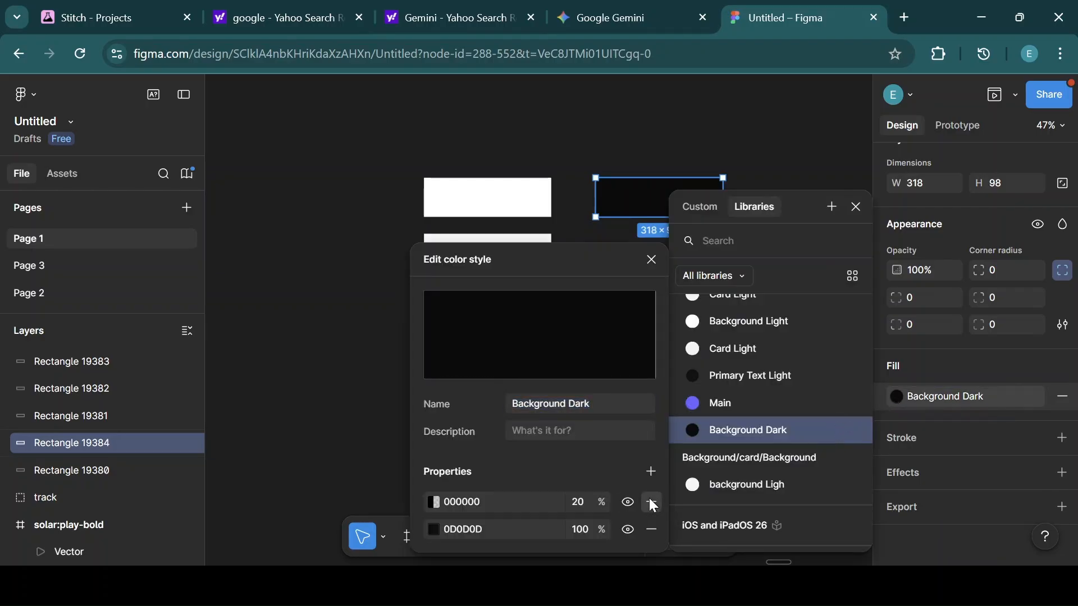
pyautogui.click(652, 260)
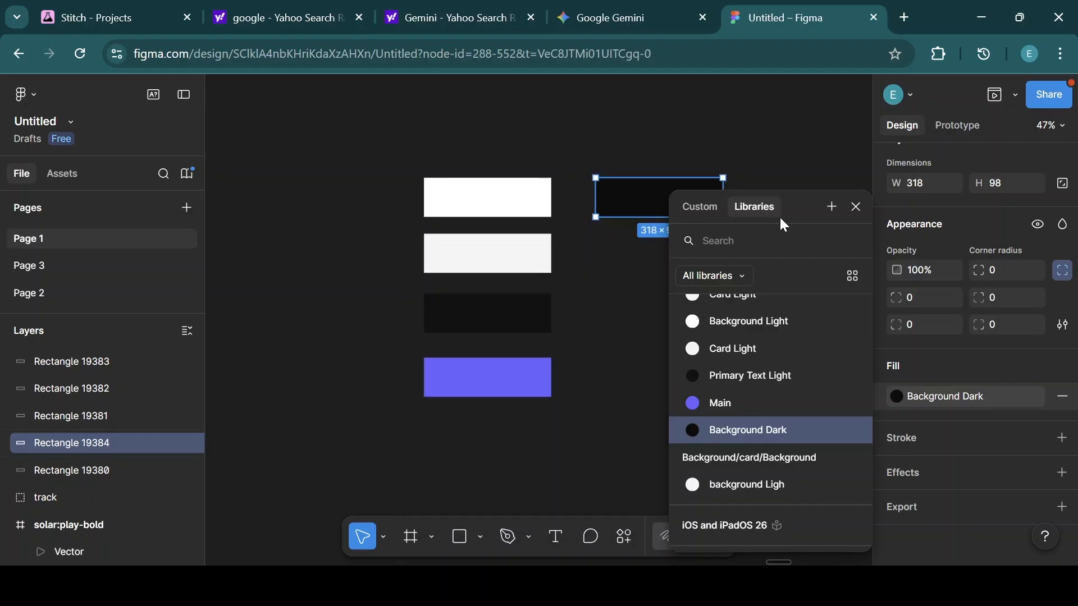
# Duplicate the dark rectangle below itself, detach its style, and set the copy's fill colour to 1A1A2E.
pyautogui.click(857, 208)
pyautogui.hotkey('ctrl', 'd')
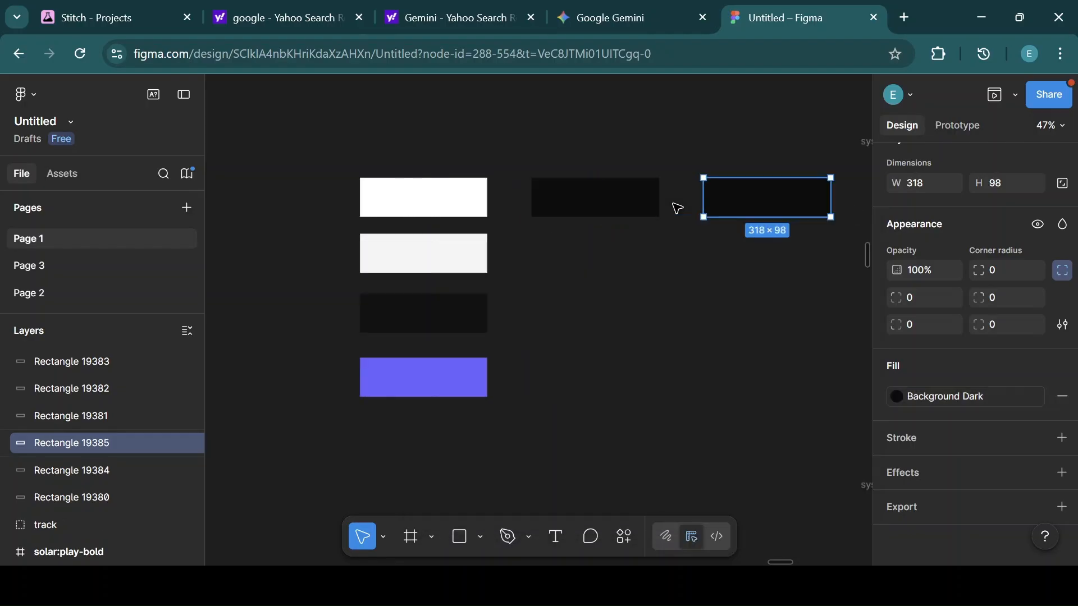
pyautogui.moveTo(753, 211); pyautogui.dragTo(581, 276)
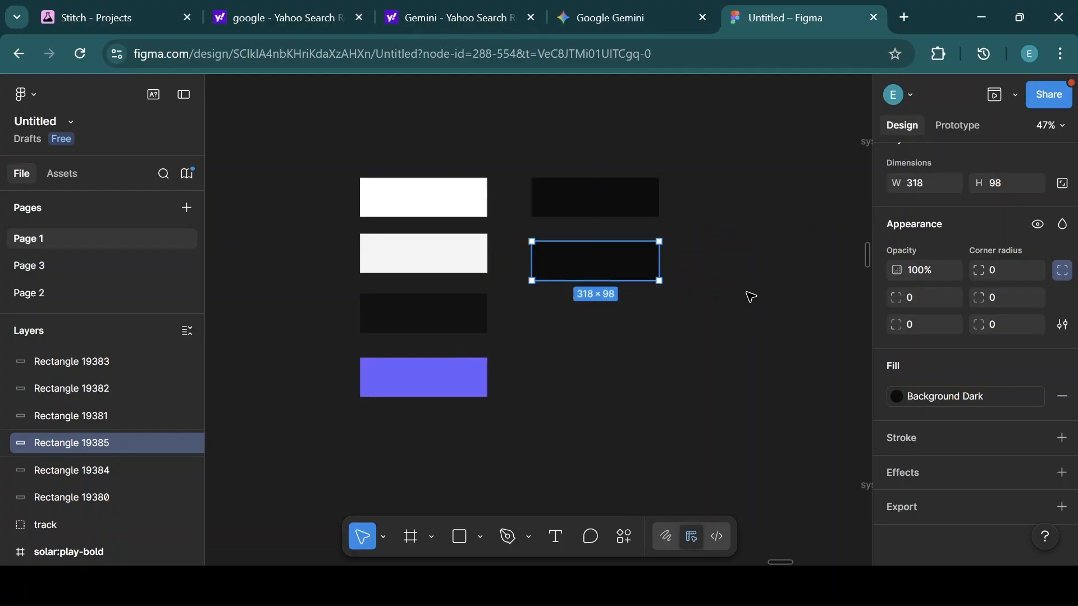
pyautogui.click(1047, 397)
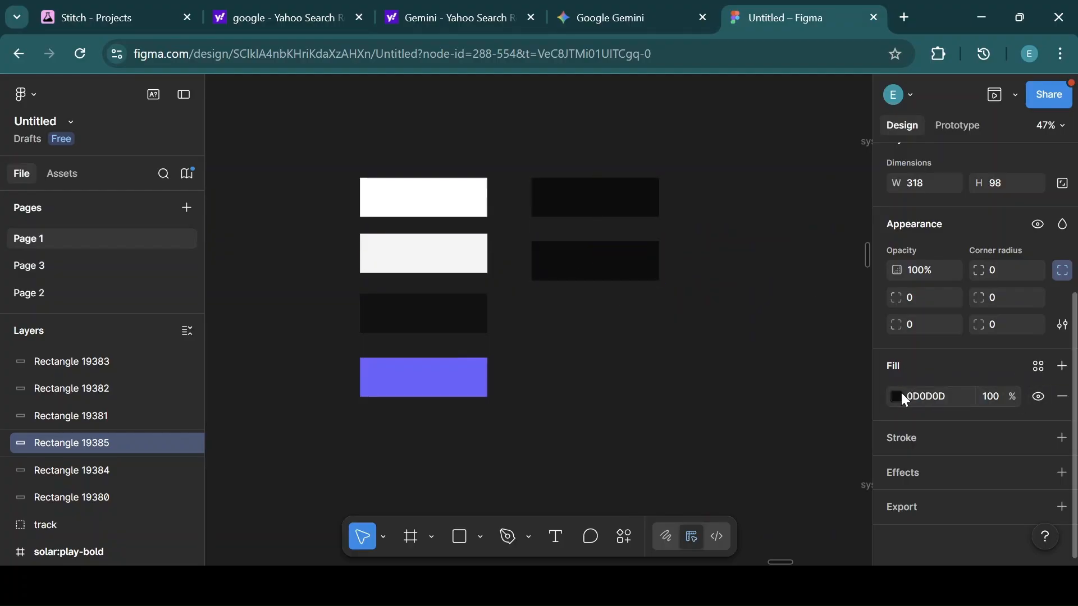
pyautogui.click(933, 396)
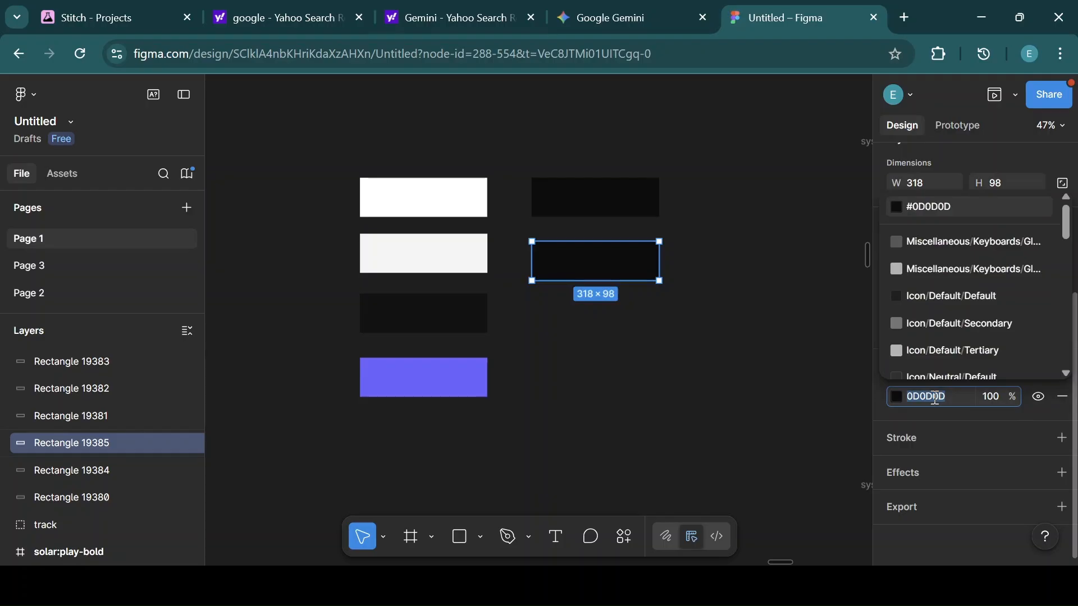
pyautogui.press('BackSpace')
pyautogui.write('1a1a')
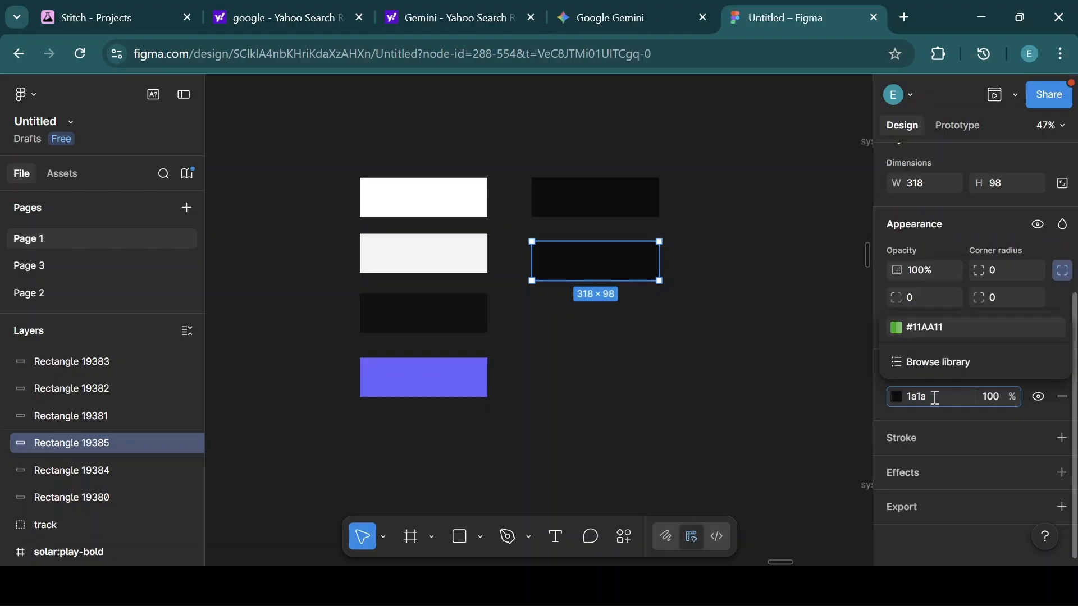
pyautogui.write('2e')
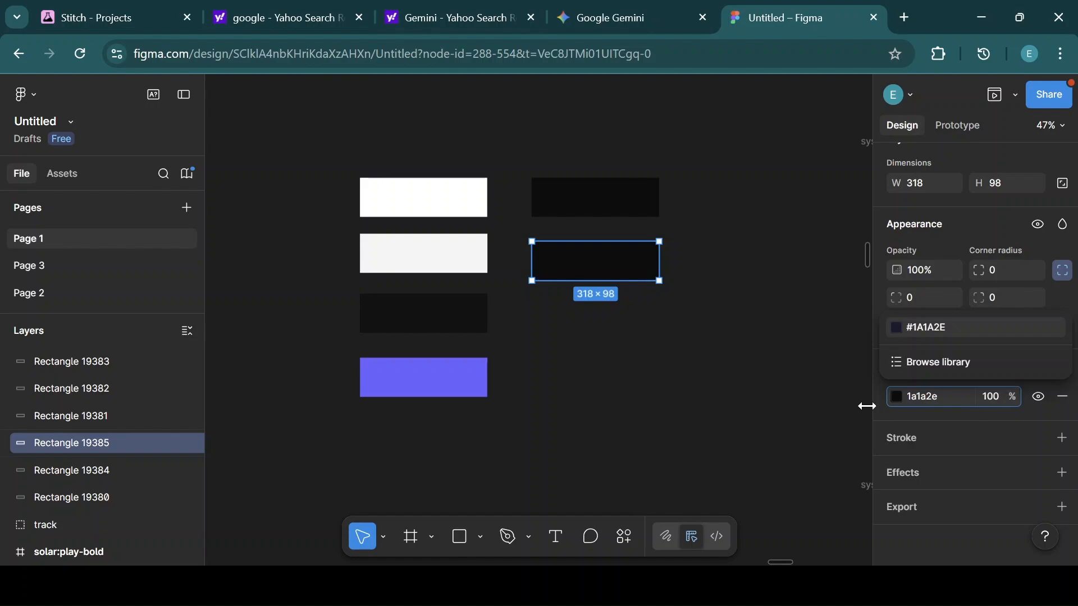
pyautogui.press('Return')
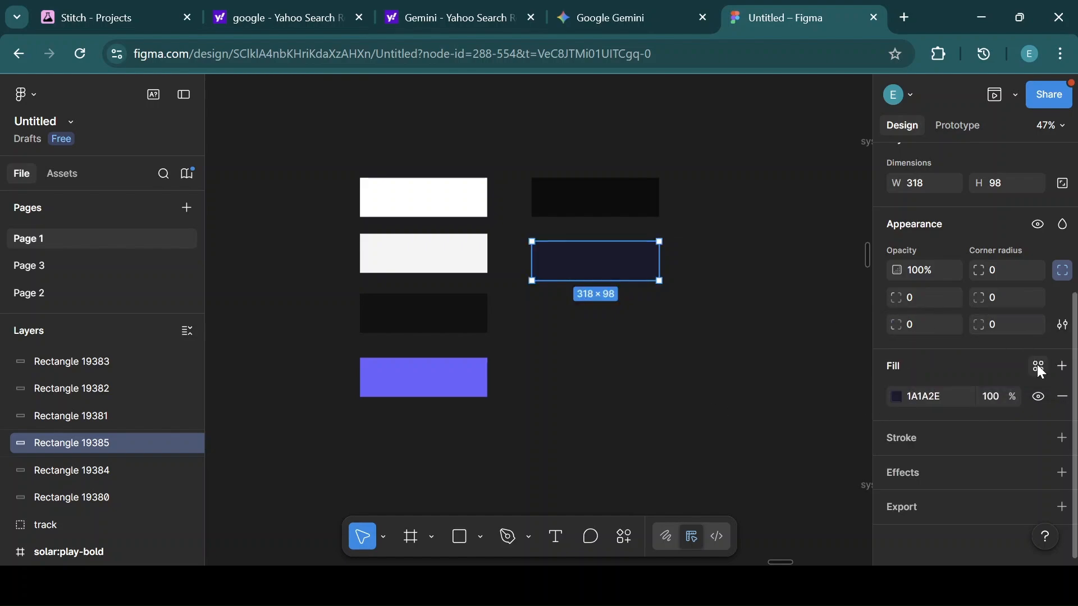
# Add a fill layer and create a color style named Card Dark from the copy's fills.
pyautogui.click(1063, 366)
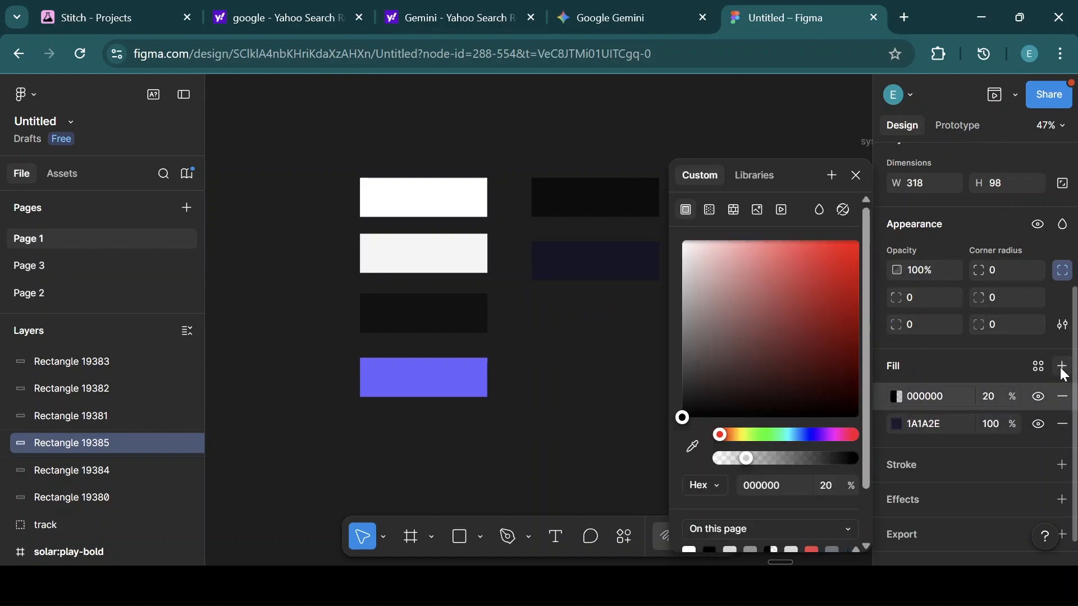
pyautogui.click(833, 176)
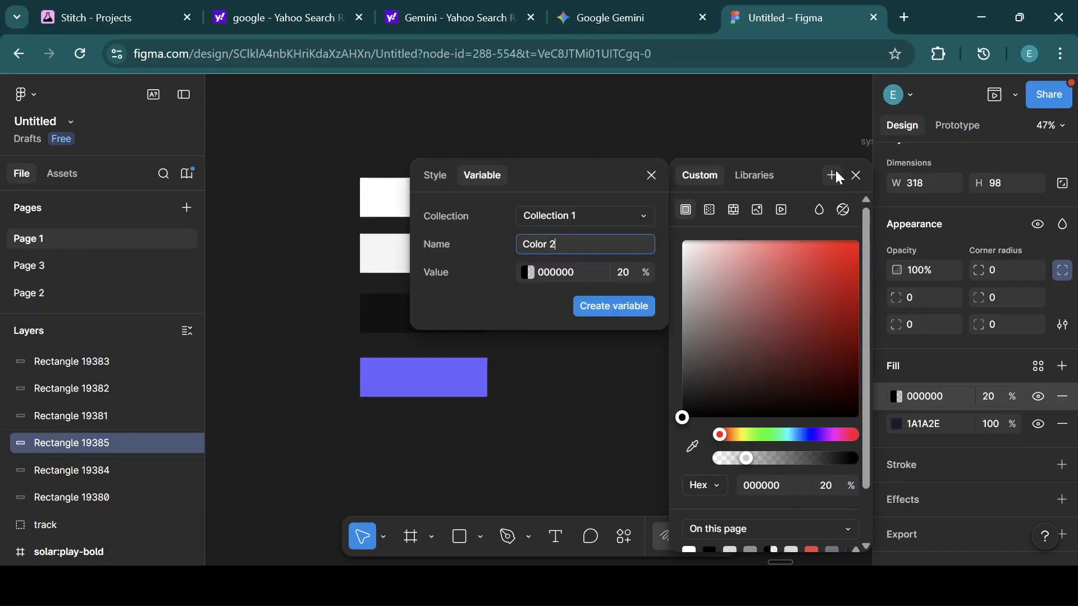
pyautogui.click(433, 176)
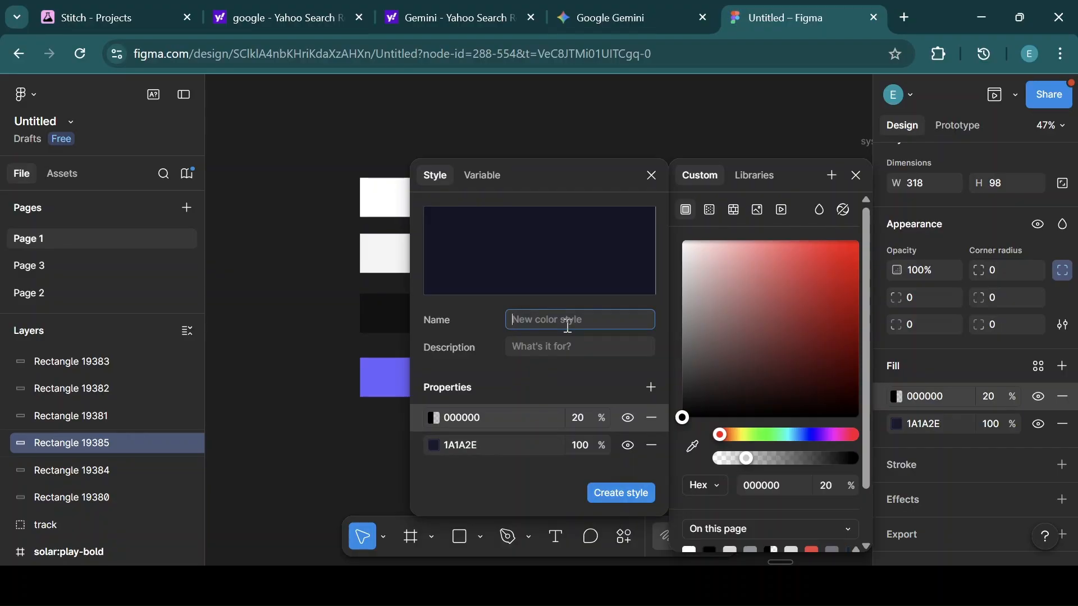
pyautogui.write('Card Dark')
pyautogui.click(616, 493)
# Edit the Card Dark style to remove its 20% black fill layer.
pyautogui.click(898, 396)
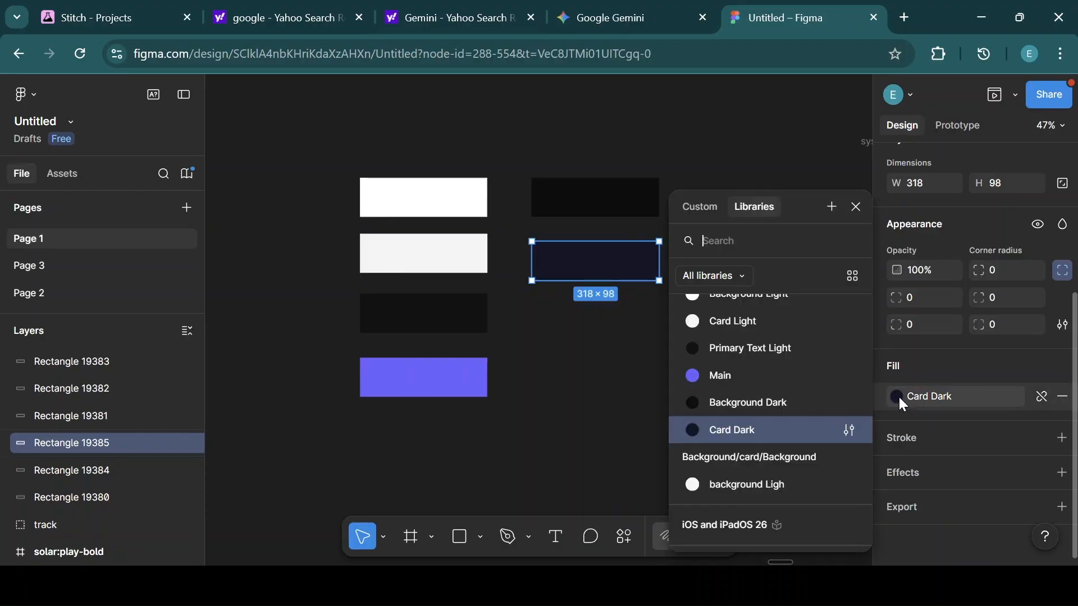
pyautogui.click(841, 430)
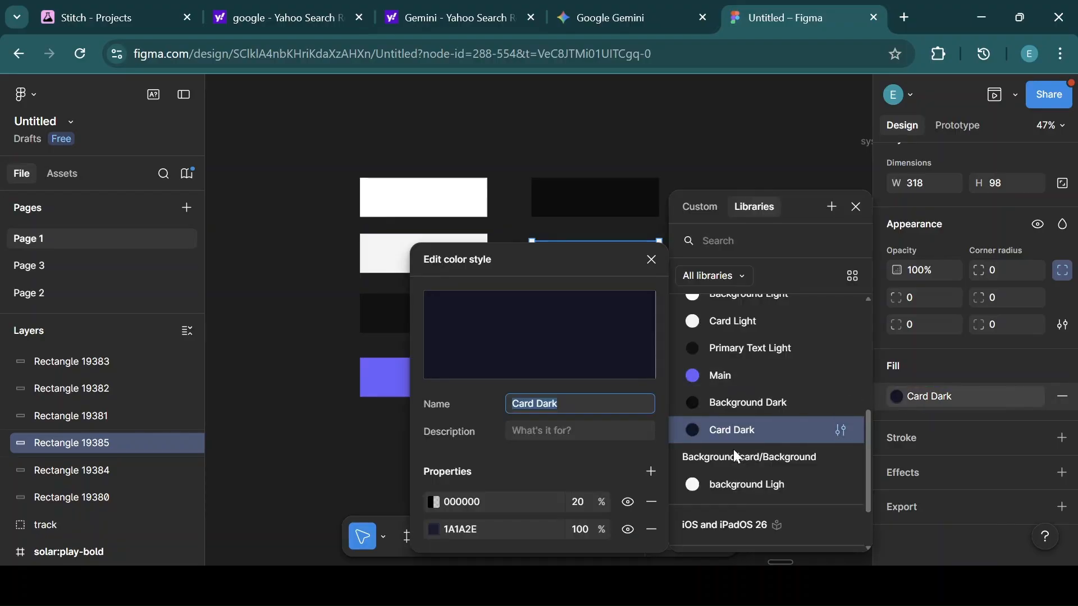
pyautogui.click(653, 502)
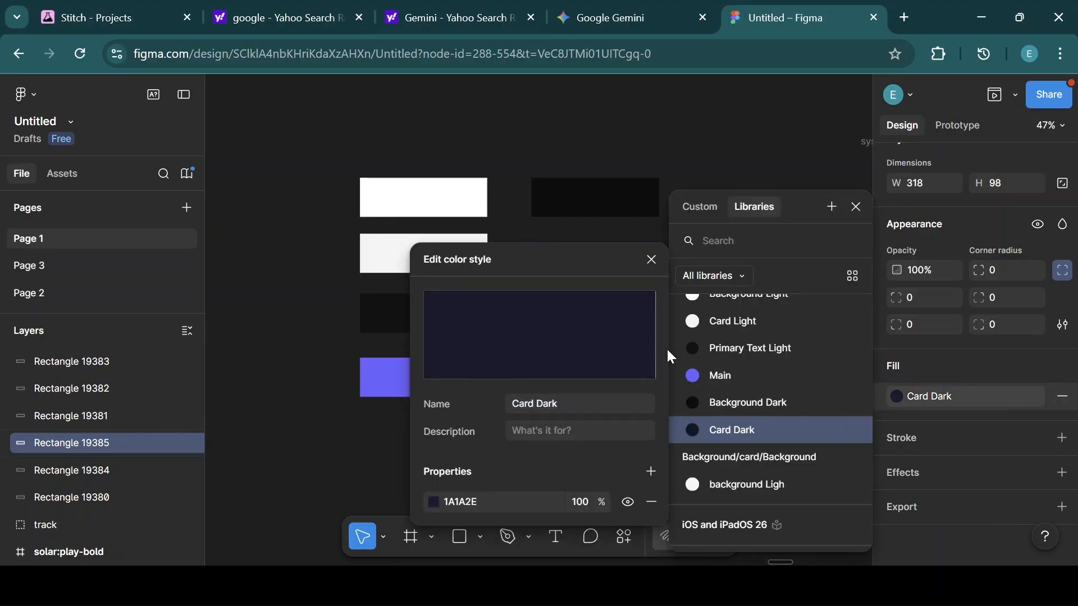
pyautogui.click(651, 260)
pyautogui.click(857, 209)
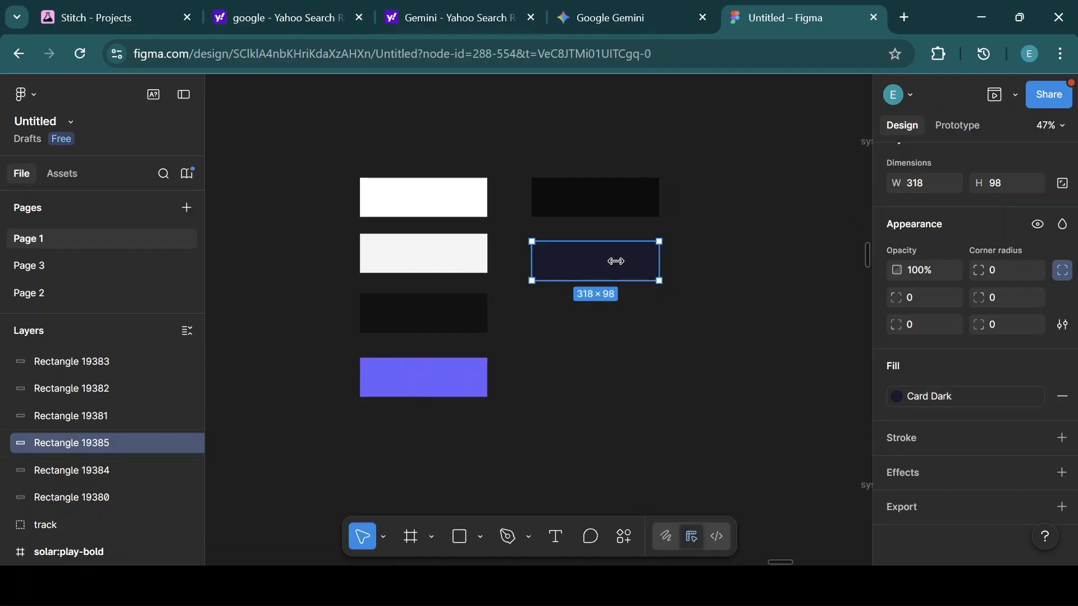
# Duplicate the Card Dark rectangle below it, detach its style, and set the copy's fill colour to FFFFFF.
pyautogui.hotkey('ctrl', 'd')
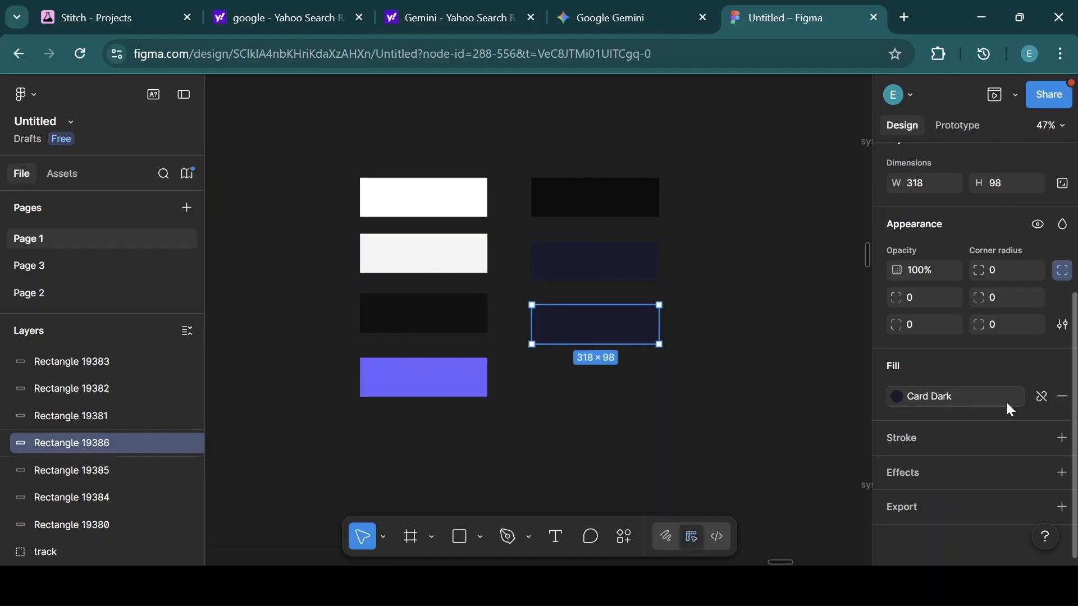
pyautogui.click(1042, 397)
pyautogui.click(936, 391)
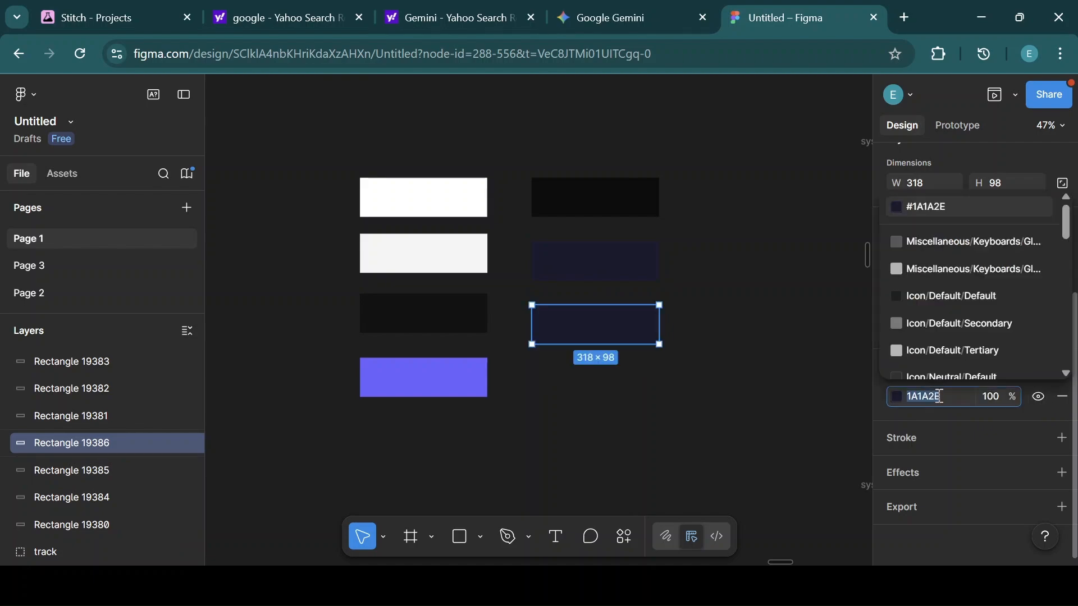
pyautogui.press('BackSpace')
pyautogui.write('fffff')
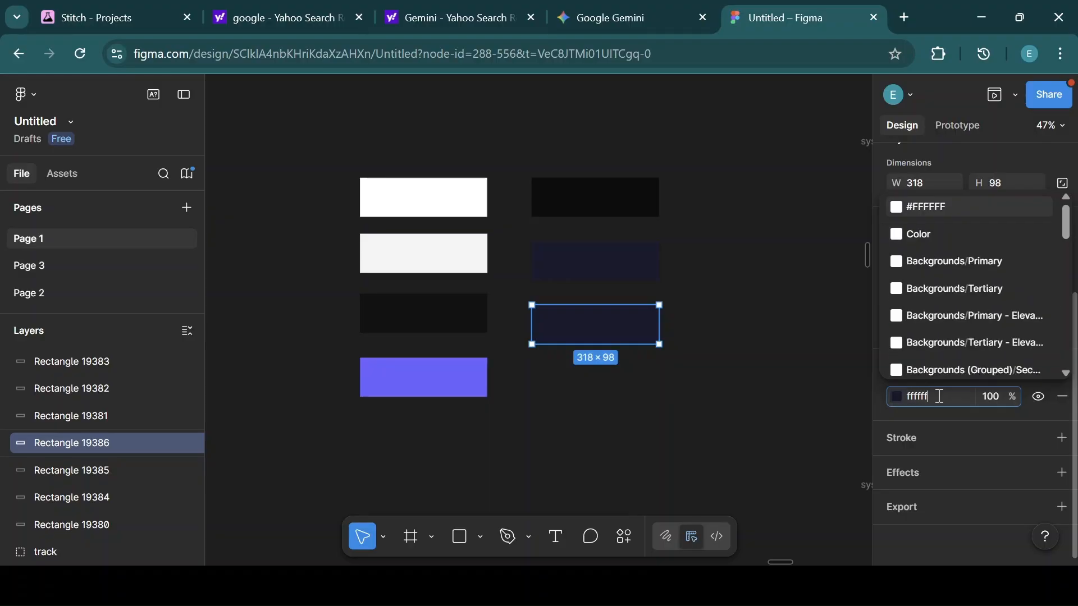
pyautogui.write('f')
pyautogui.press('Return')
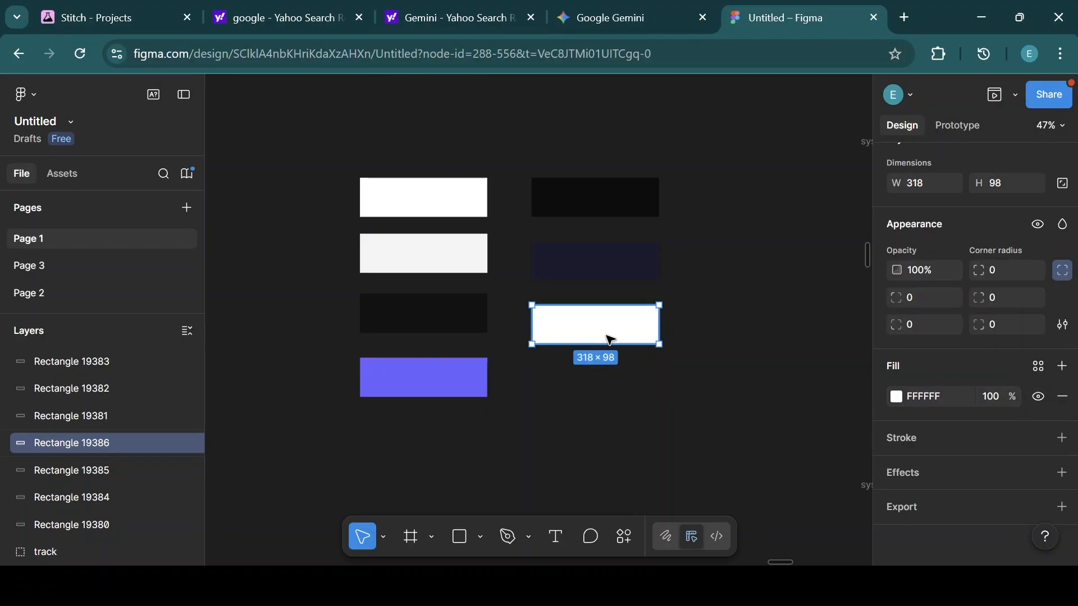
pyautogui.moveTo(608, 330); pyautogui.dragTo(608, 323)
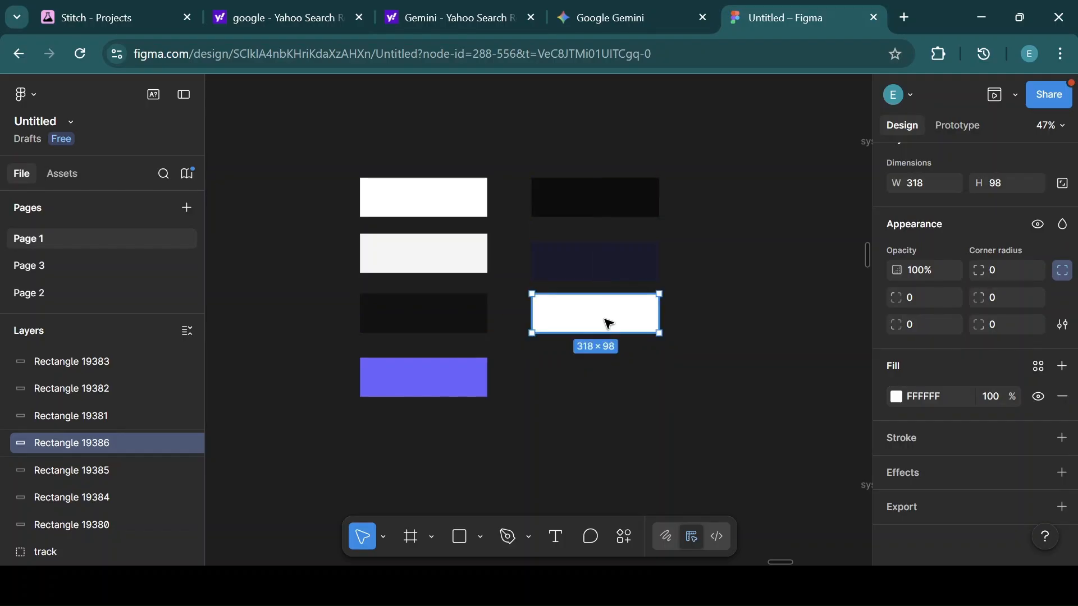
# Add a fill layer and create a color style named Primary Text Dark from the copy's fills.
pyautogui.click(1062, 367)
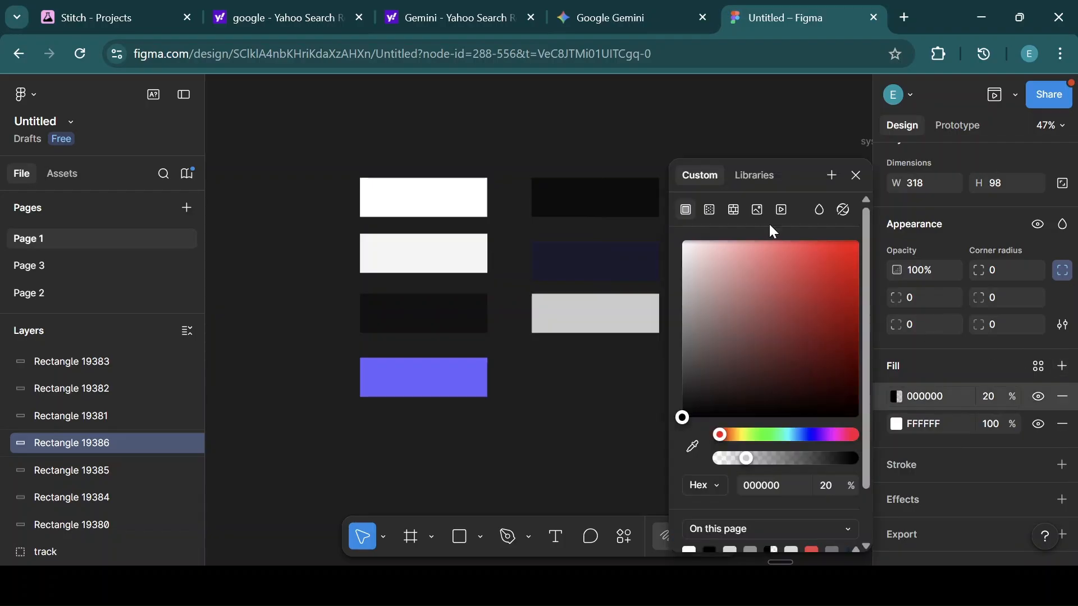
pyautogui.click(833, 176)
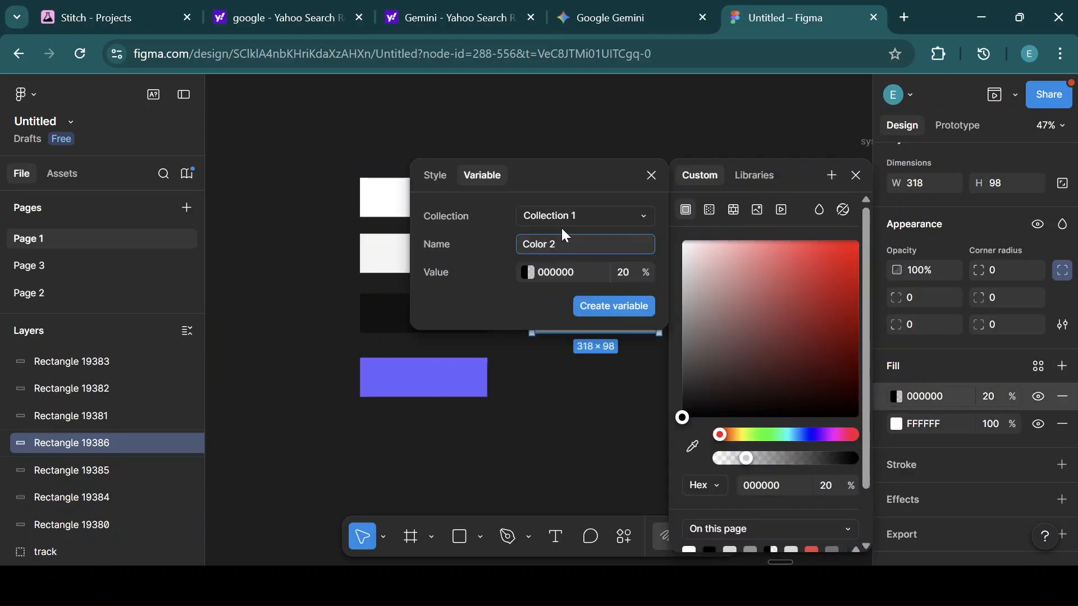
pyautogui.click(435, 177)
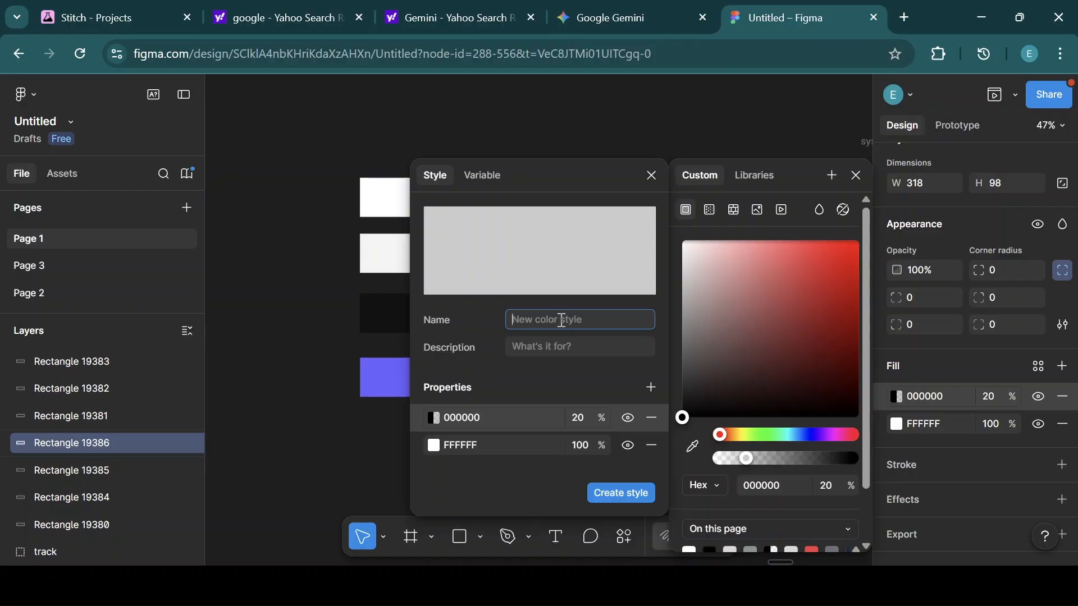
pyautogui.write('Primary Text Dark')
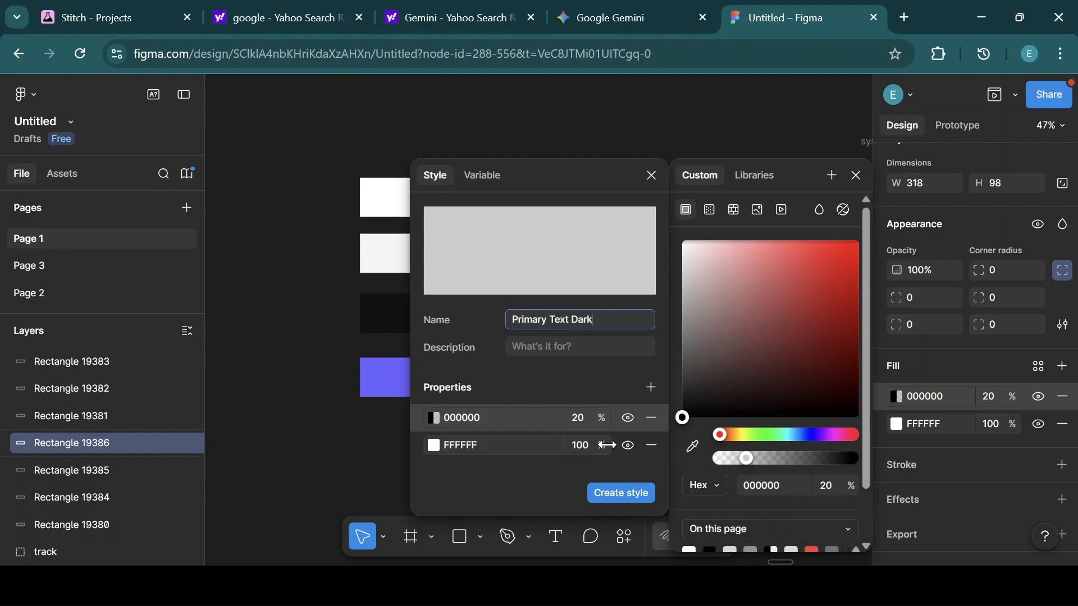
pyautogui.click(621, 494)
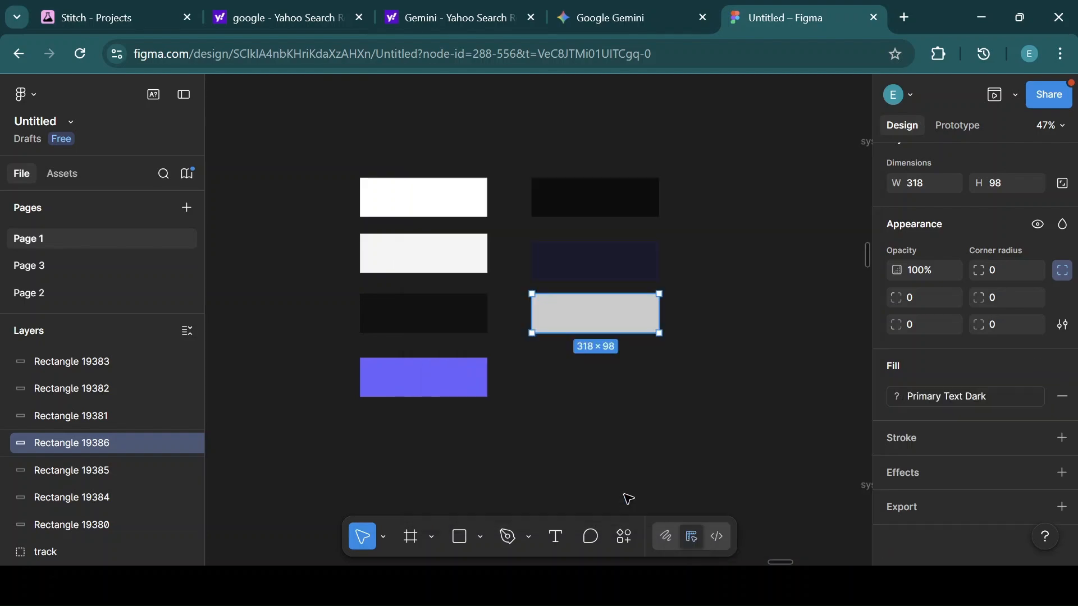
# Edit the Primary Text Dark style to remove its 20% black fill layer.
pyautogui.click(898, 397)
pyautogui.click(842, 431)
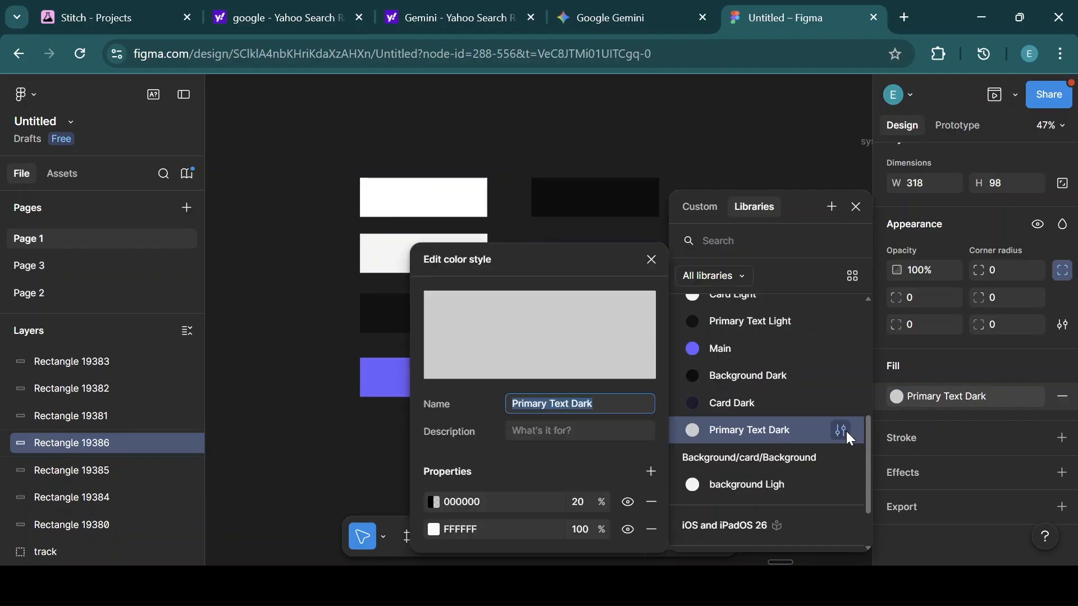
pyautogui.click(651, 501)
pyautogui.click(651, 259)
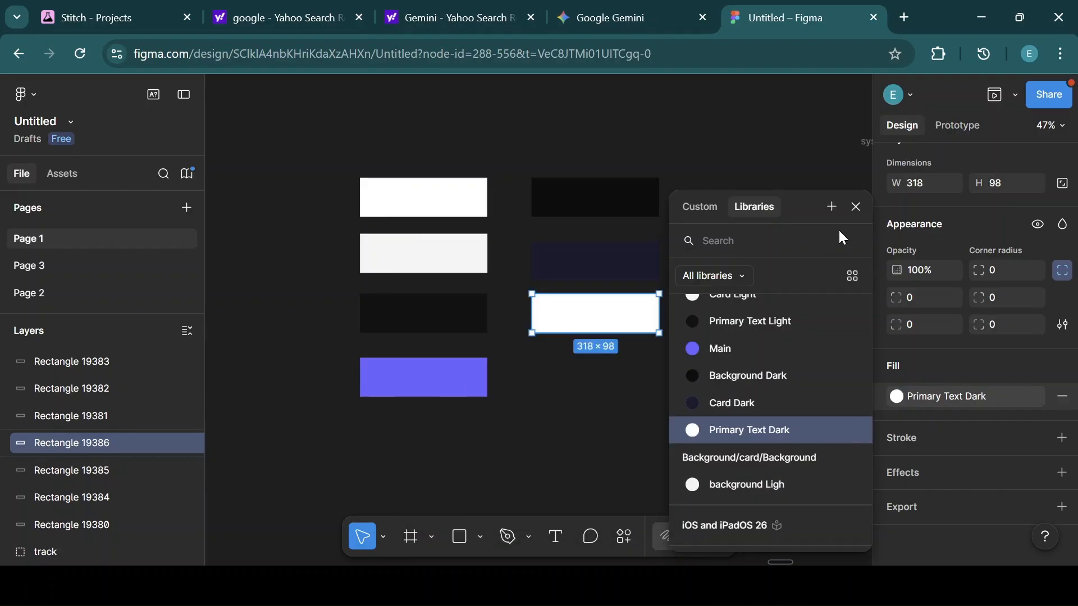
pyautogui.click(856, 207)
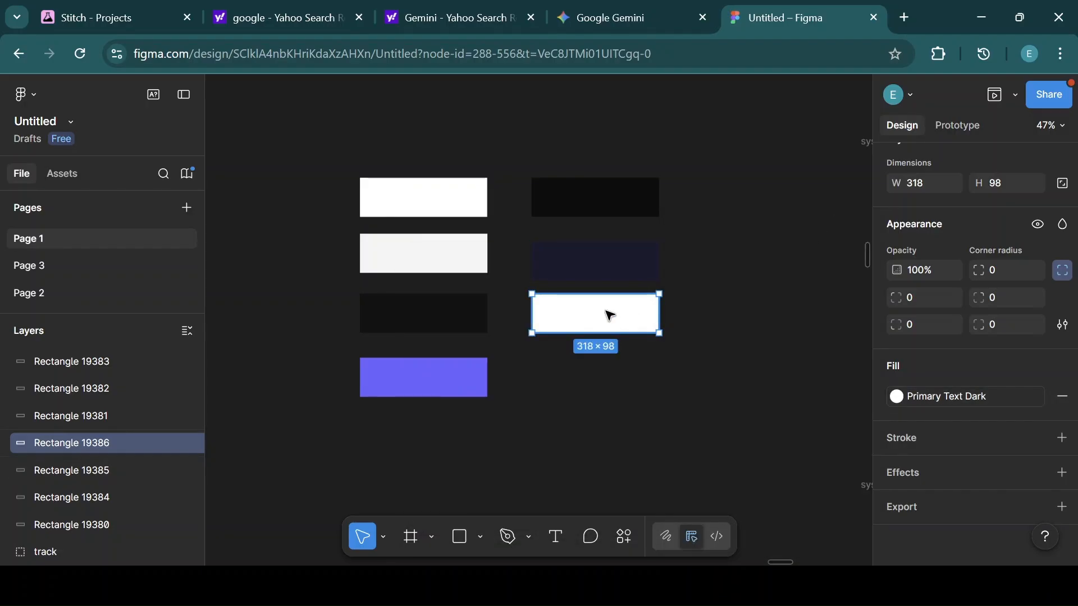
pyautogui.hotkey('ctrl', 'd')
pyautogui.moveTo(597, 368); pyautogui.dragTo(601, 382)
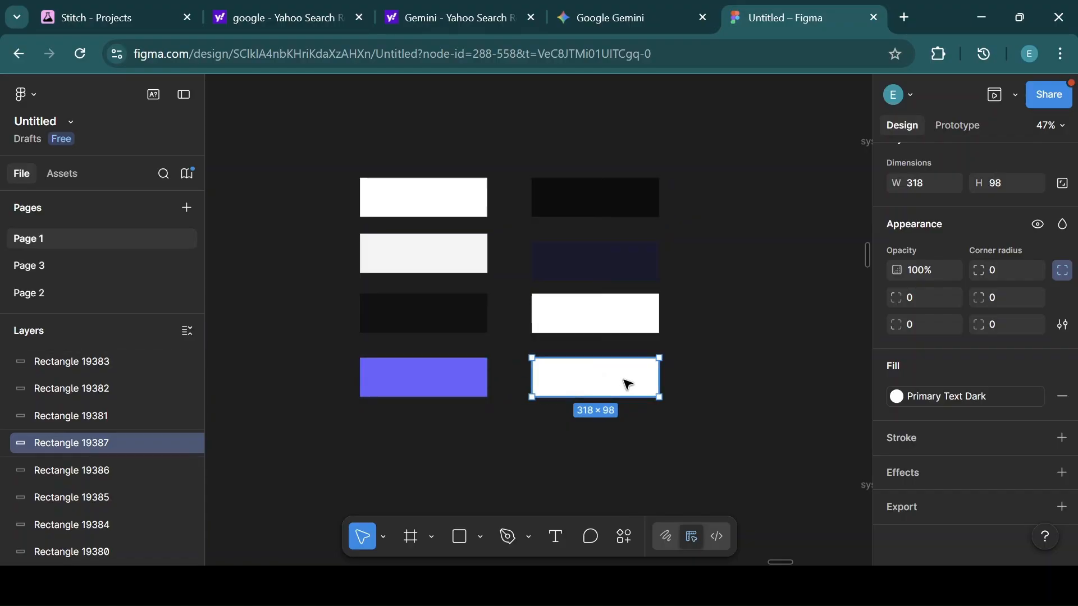
pyautogui.press('Delete')
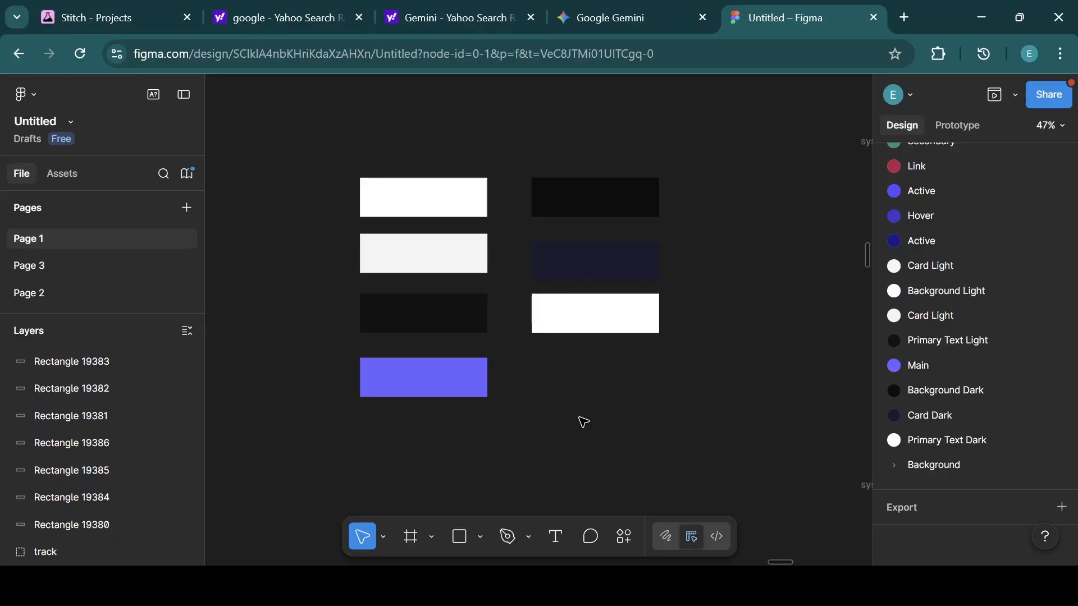
# Create a new iPhone 14 & 15 Pro Max frame.
pyautogui.click(410, 538)
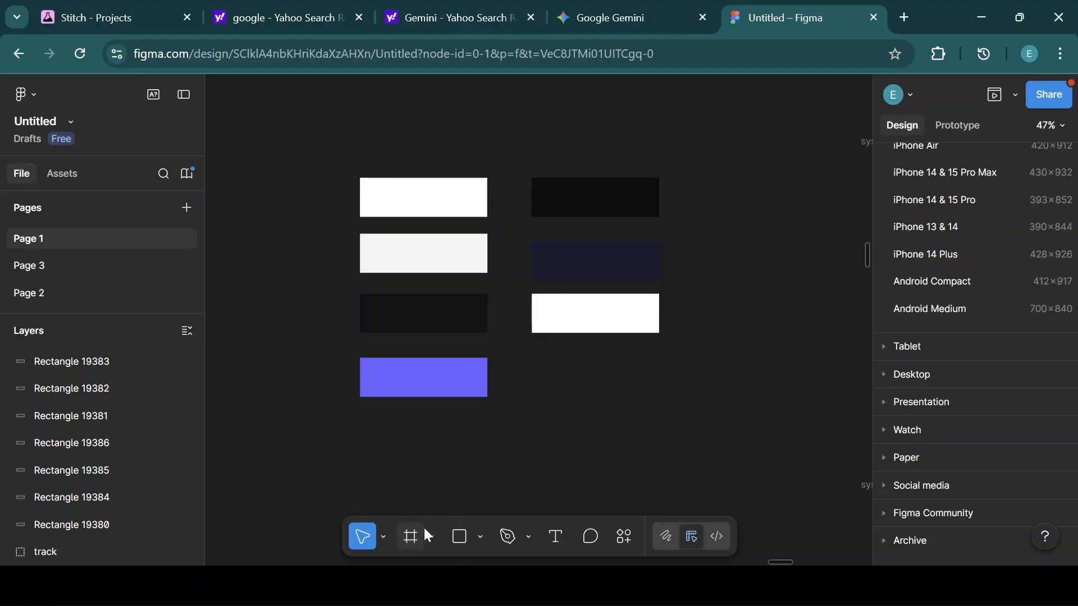
pyautogui.click(956, 172)
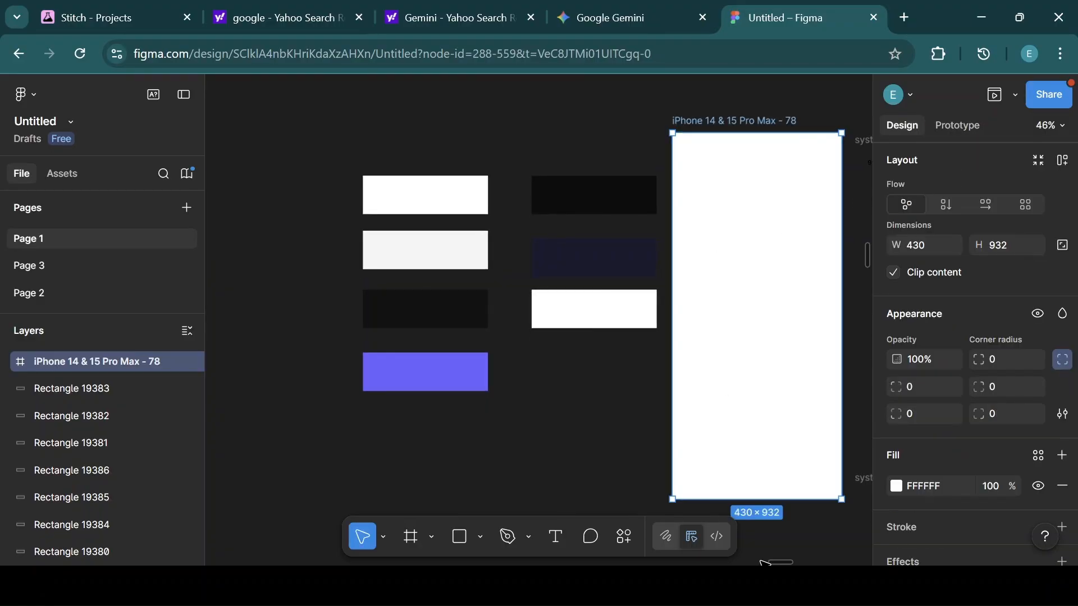
# Move the three dark swatches beneath the light swatches and nudge the phone frame into place.
pyautogui.moveTo(779, 562); pyautogui.dragTo(784, 562)
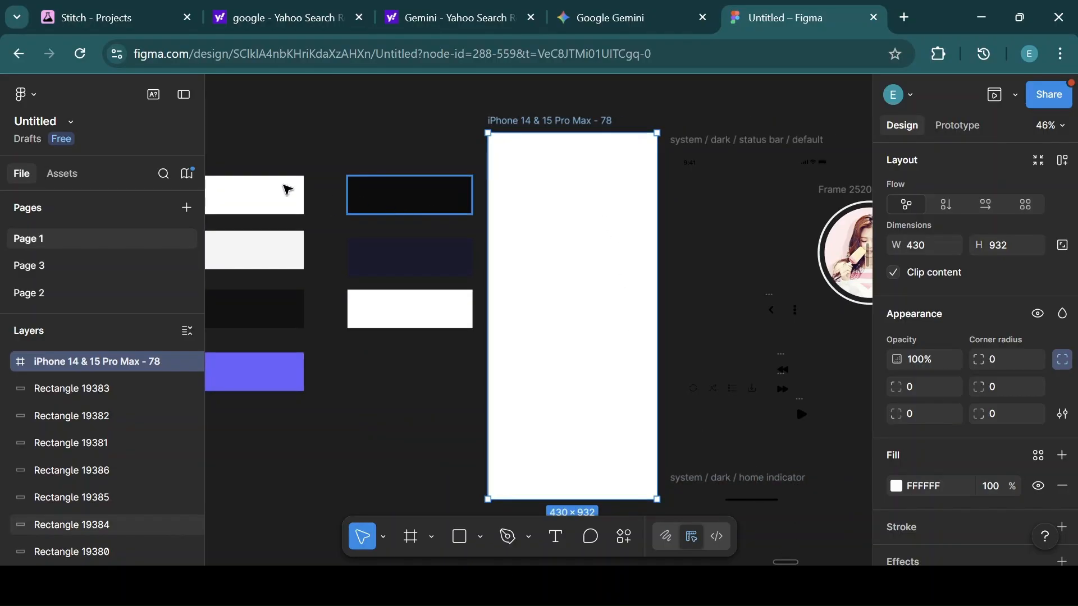
pyautogui.moveTo(347, 161); pyautogui.dragTo(457, 359)
pyautogui.moveTo(443, 229); pyautogui.dragTo(274, 466)
pyautogui.moveTo(544, 126)
pyautogui.mouseDown()
pyautogui.moveTo(513, 128)
pyautogui.moveTo(554, 124)
pyautogui.mouseUp()
# Open the prototype Preview window and move it beside the phone frame.
pyautogui.click(1016, 95)
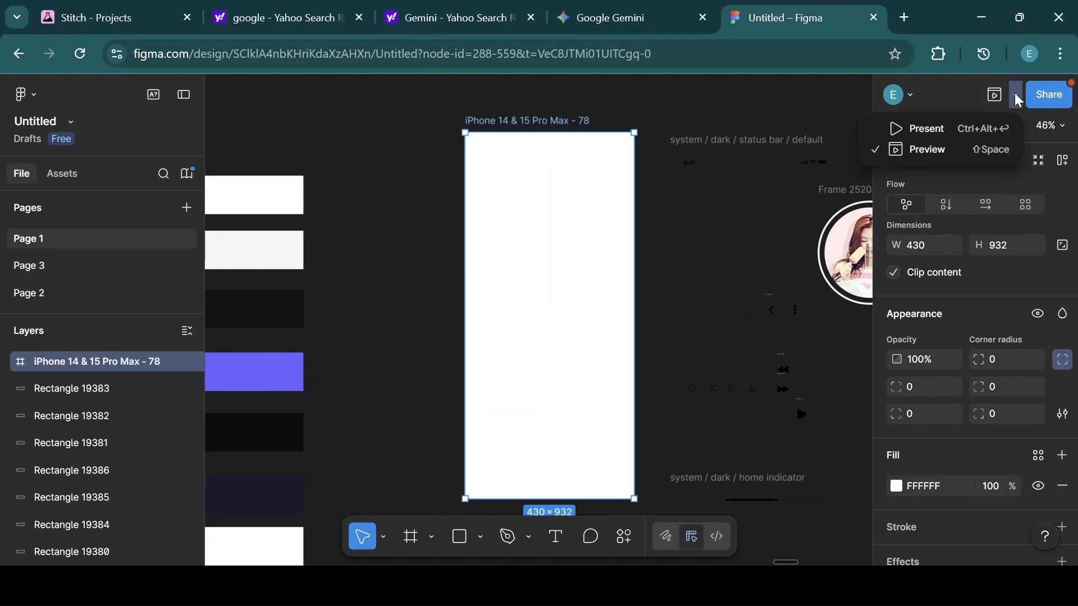
pyautogui.click(945, 155)
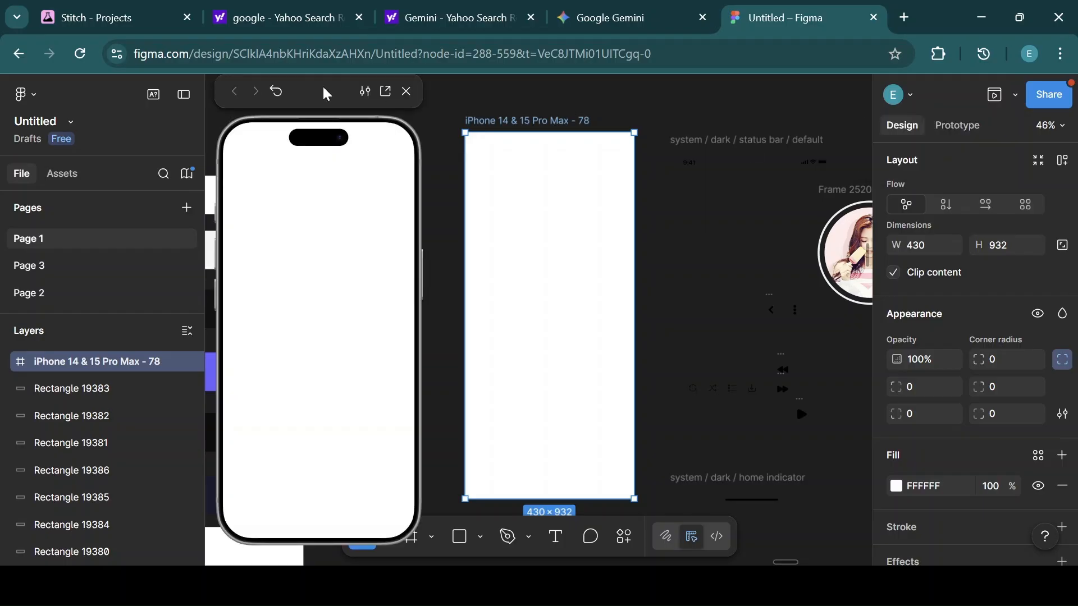
pyautogui.moveTo(320, 92); pyautogui.dragTo(281, 91)
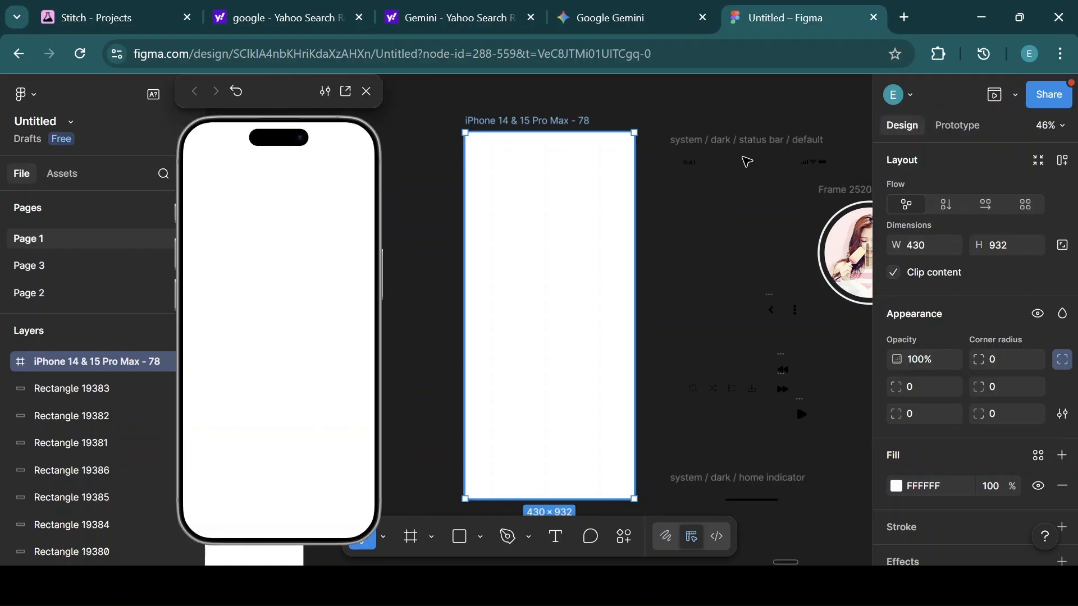
# Move the dark status bar into the top of the new phone frame and fine-tune its position.
pyautogui.click(690, 159)
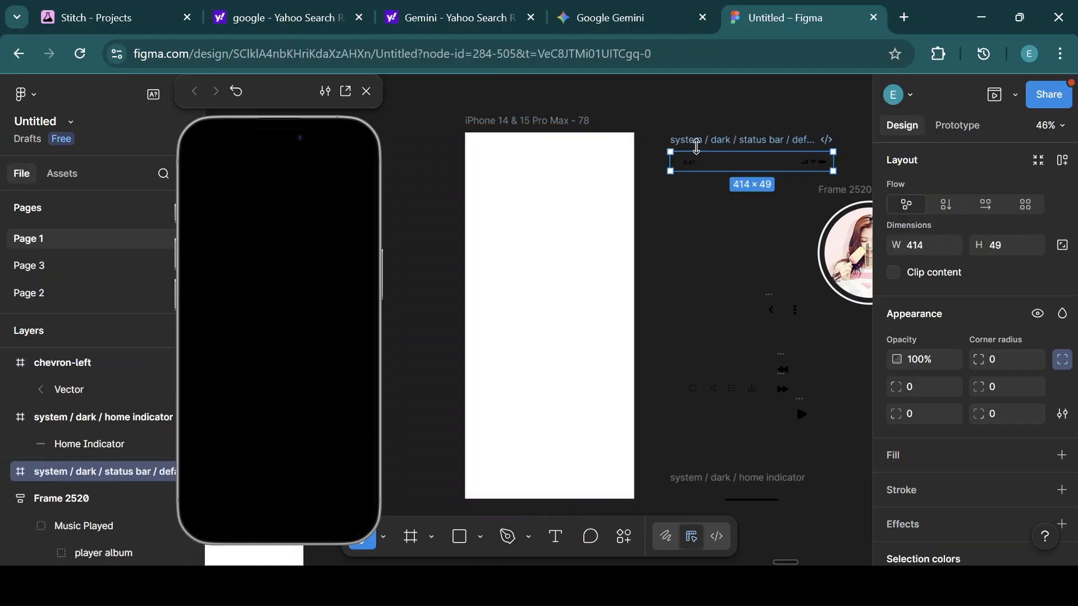
pyautogui.moveTo(714, 163); pyautogui.dragTo(530, 159)
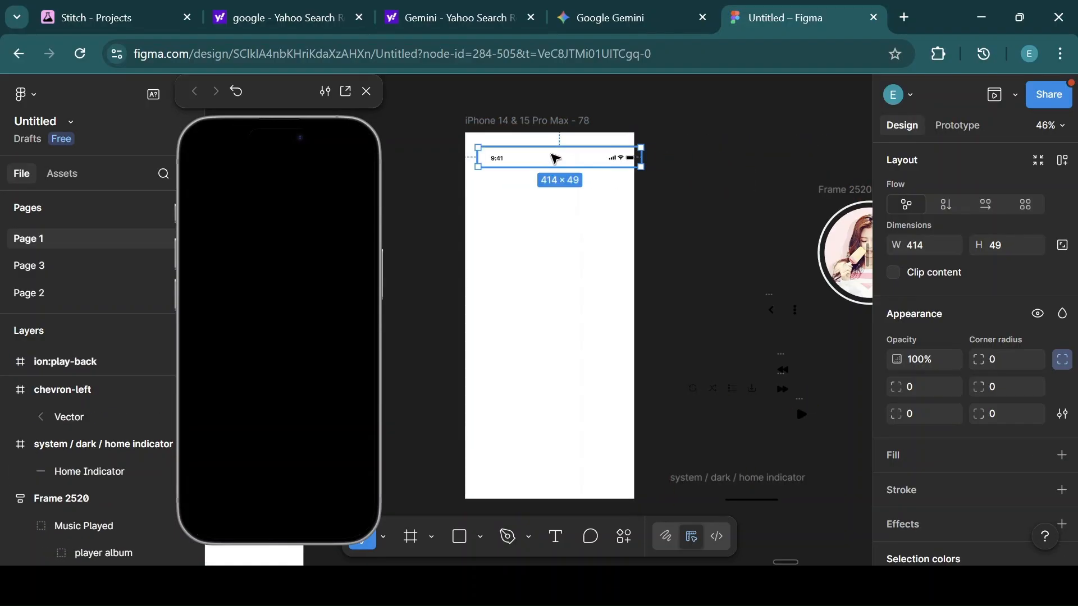
pyautogui.moveTo(555, 159); pyautogui.dragTo(541, 157)
pyautogui.click(534, 120)
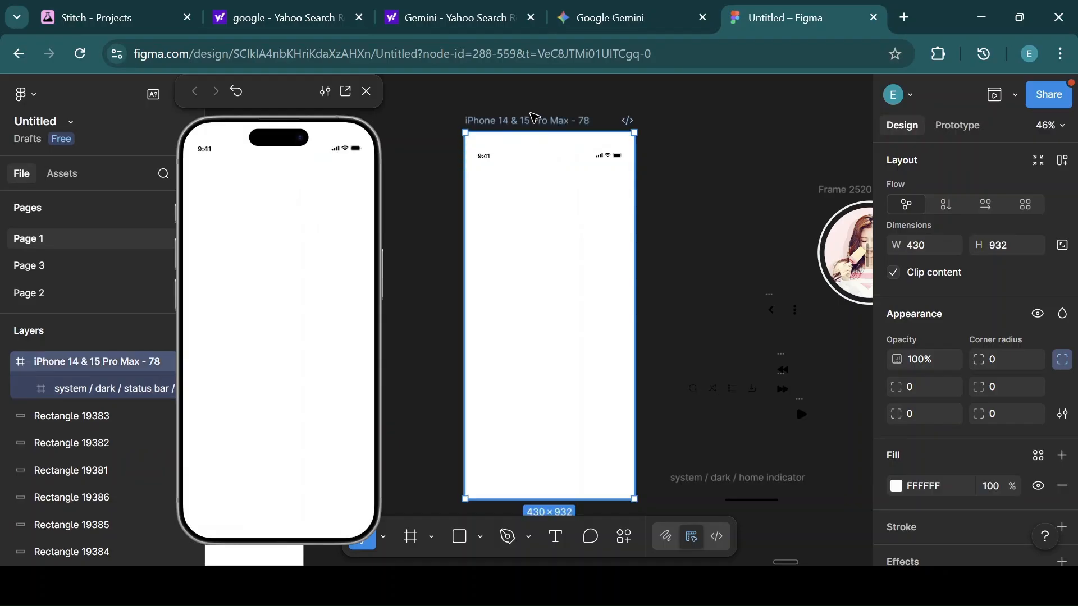
pyautogui.moveTo(550, 163); pyautogui.dragTo(554, 156)
pyautogui.scroll(4, 966, 204)
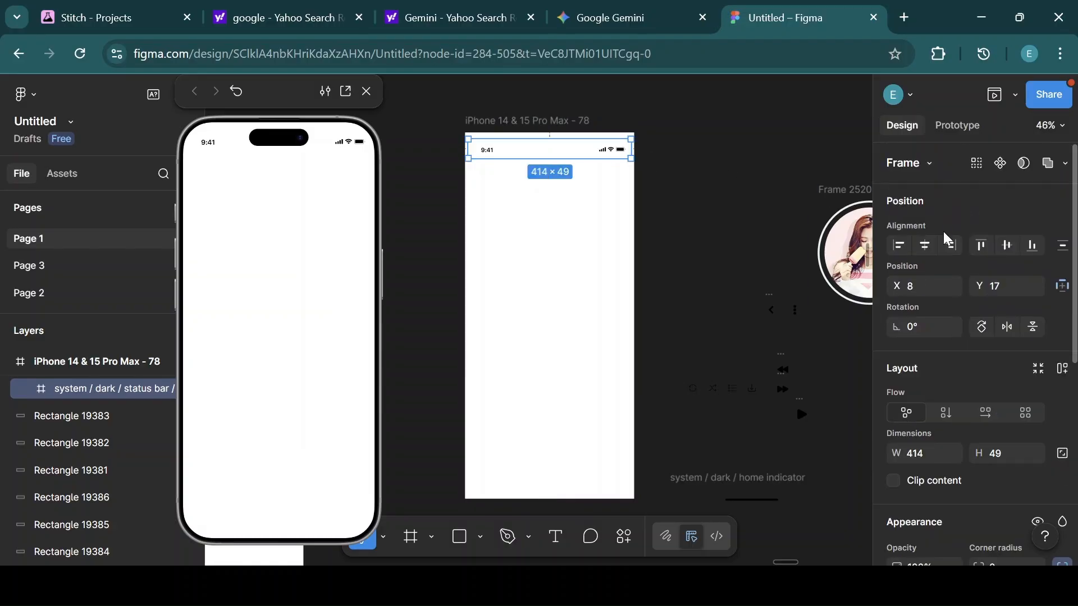
pyautogui.click(709, 178)
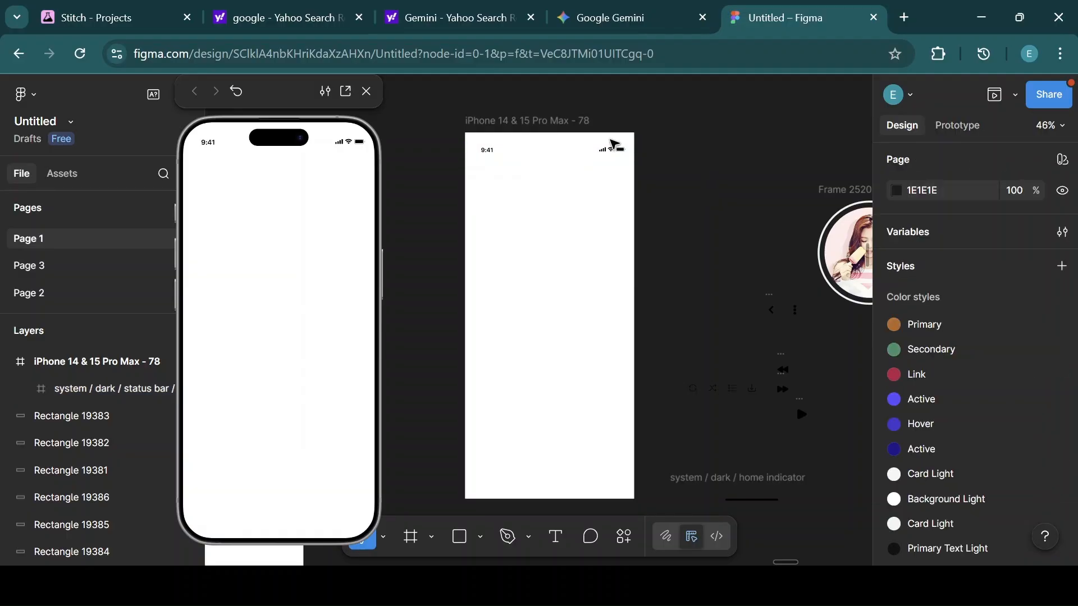
# Move the back chevron icon into the phone frame's top-left corner below the status bar.
pyautogui.click(563, 128)
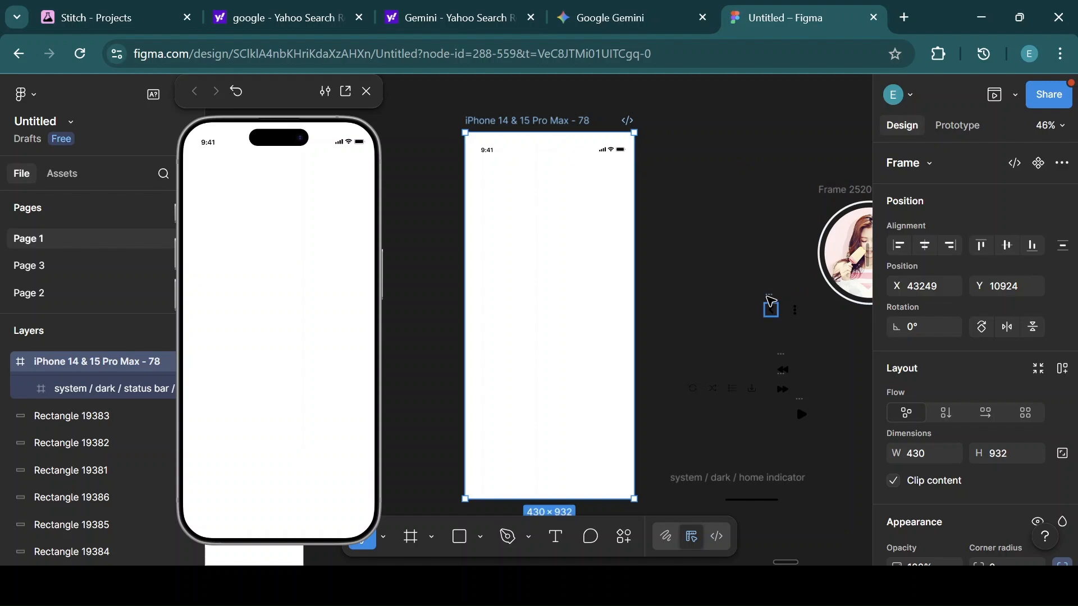
pyautogui.click(771, 304)
pyautogui.moveTo(771, 301); pyautogui.dragTo(486, 183)
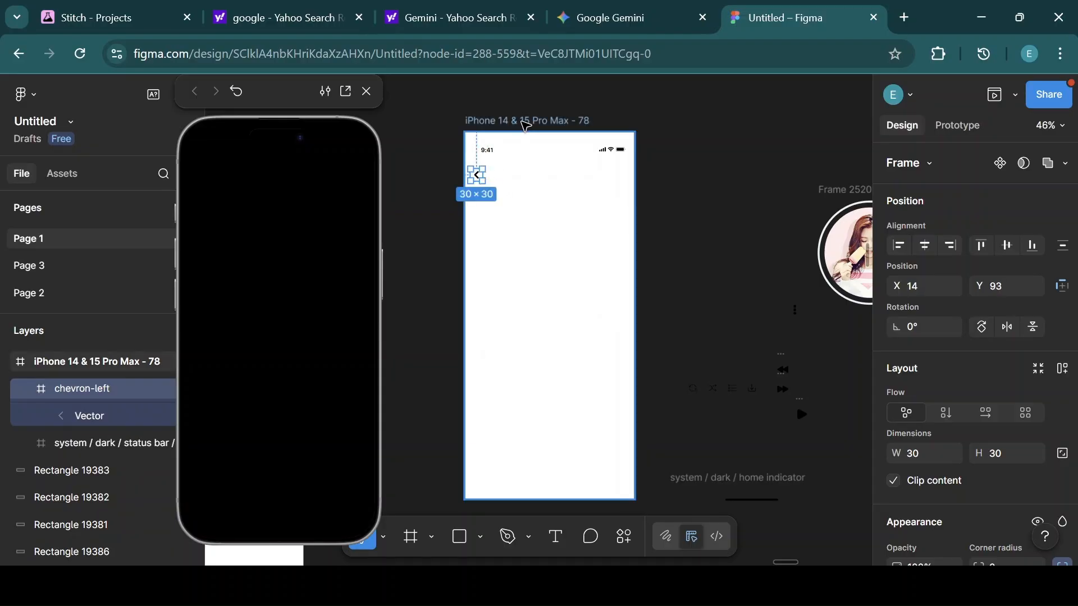
pyautogui.click(525, 121)
# Add a layout guide to the phone frame as 5 columns with a 24 margin.
pyautogui.scroll(-8, 1011, 281)
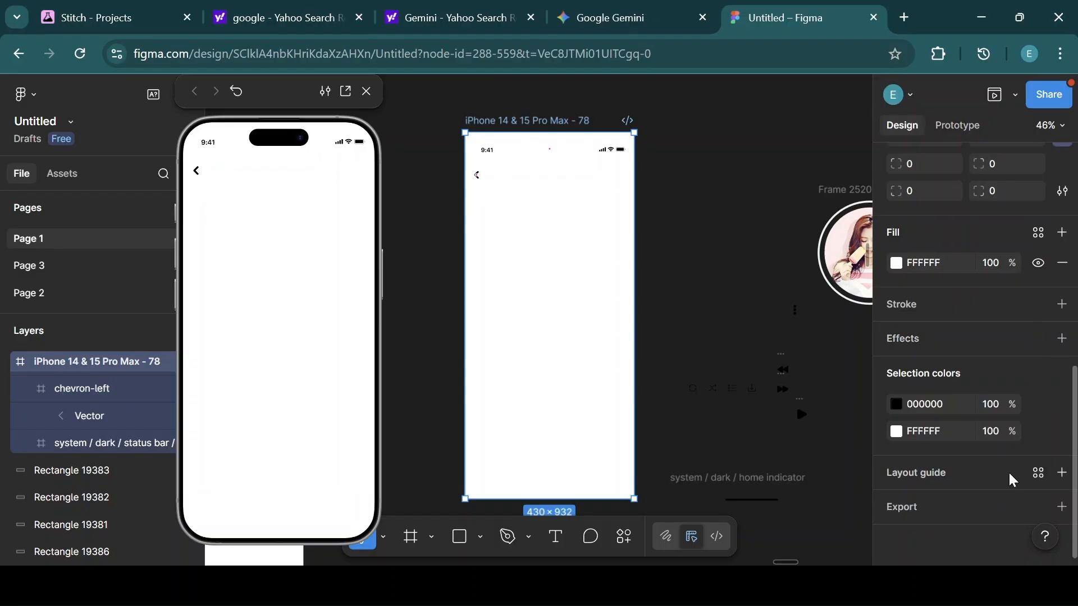
pyautogui.click(924, 469)
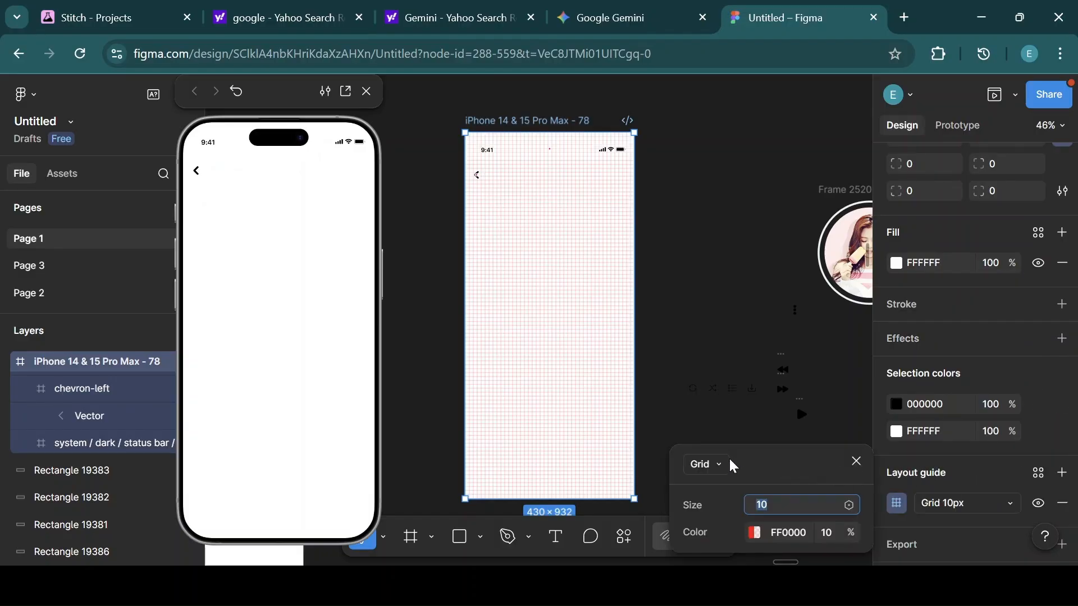
pyautogui.click(709, 464)
pyautogui.click(723, 511)
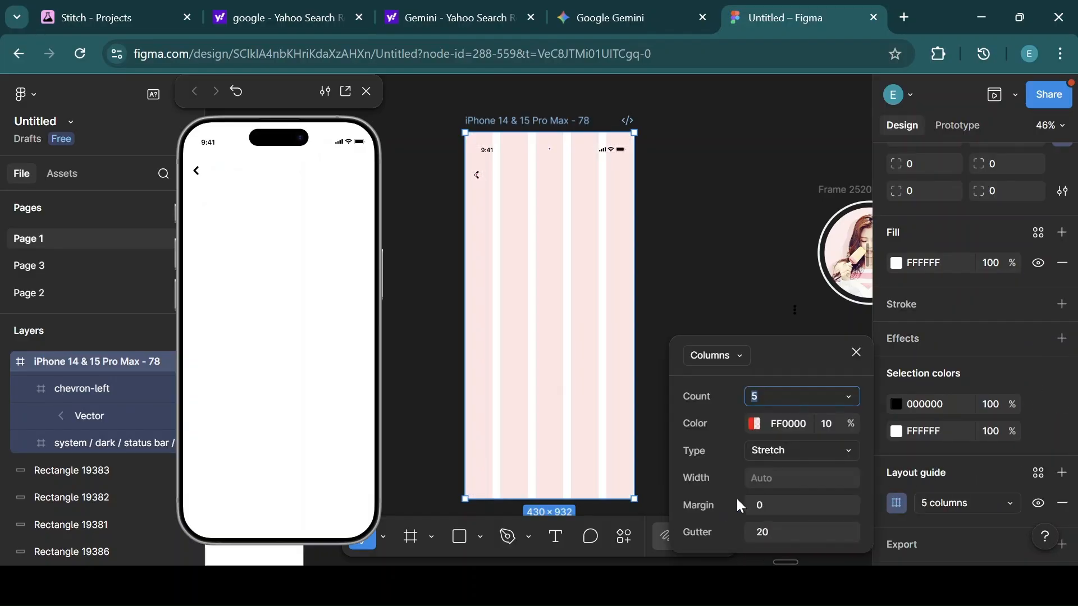
pyautogui.click(777, 510)
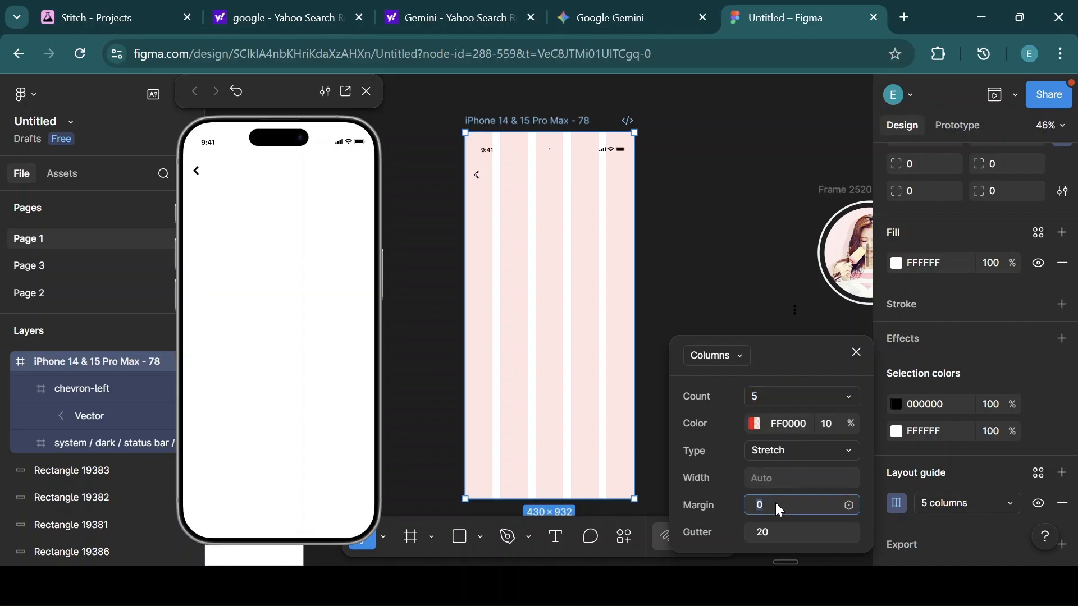
pyautogui.write('24')
pyautogui.press('Return')
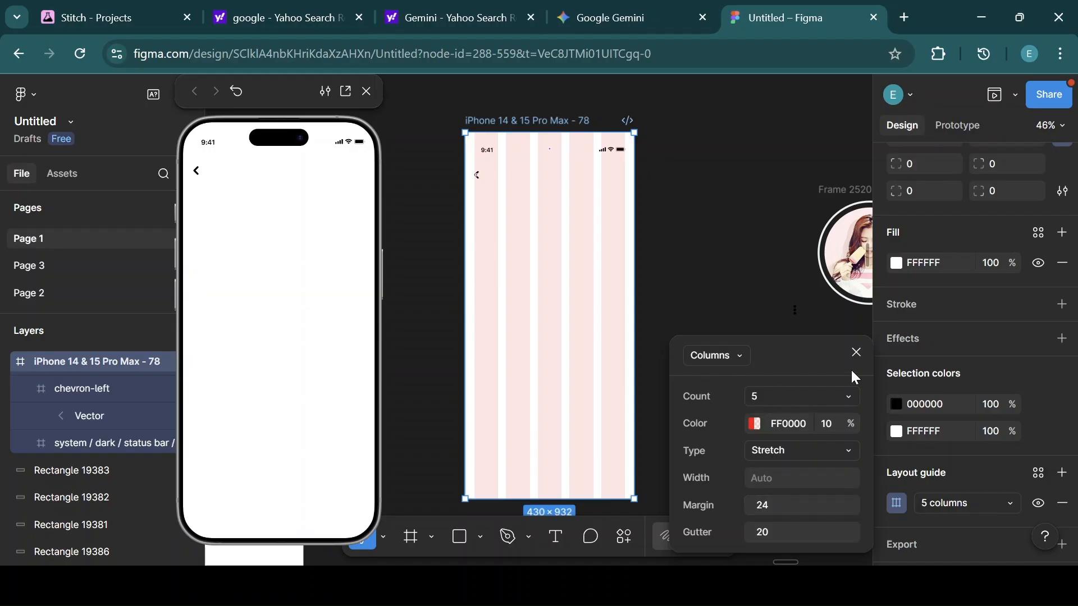
pyautogui.click(857, 354)
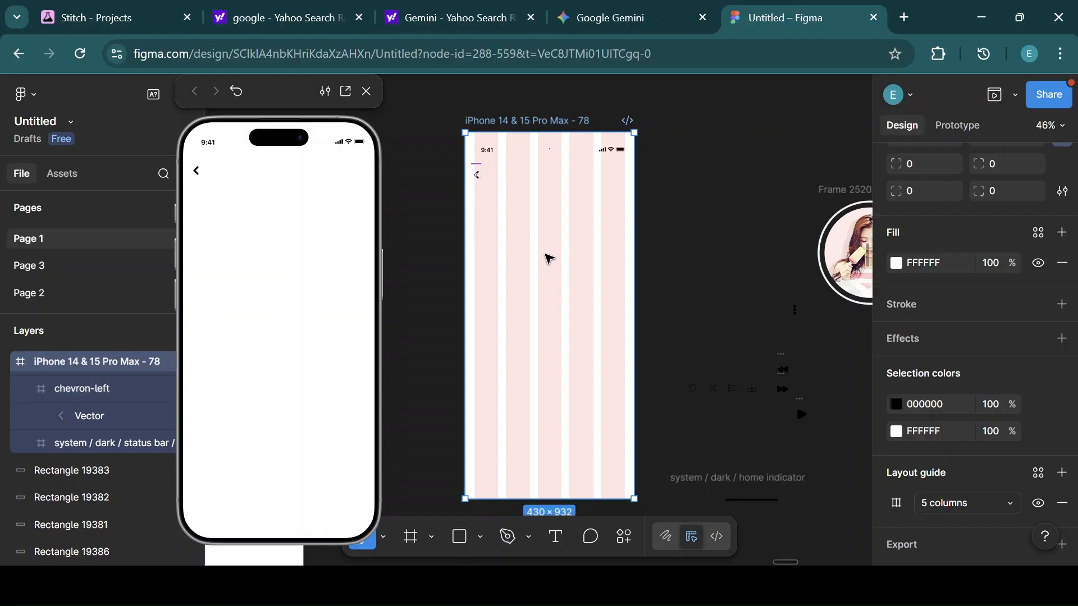
pyautogui.press('Escape')
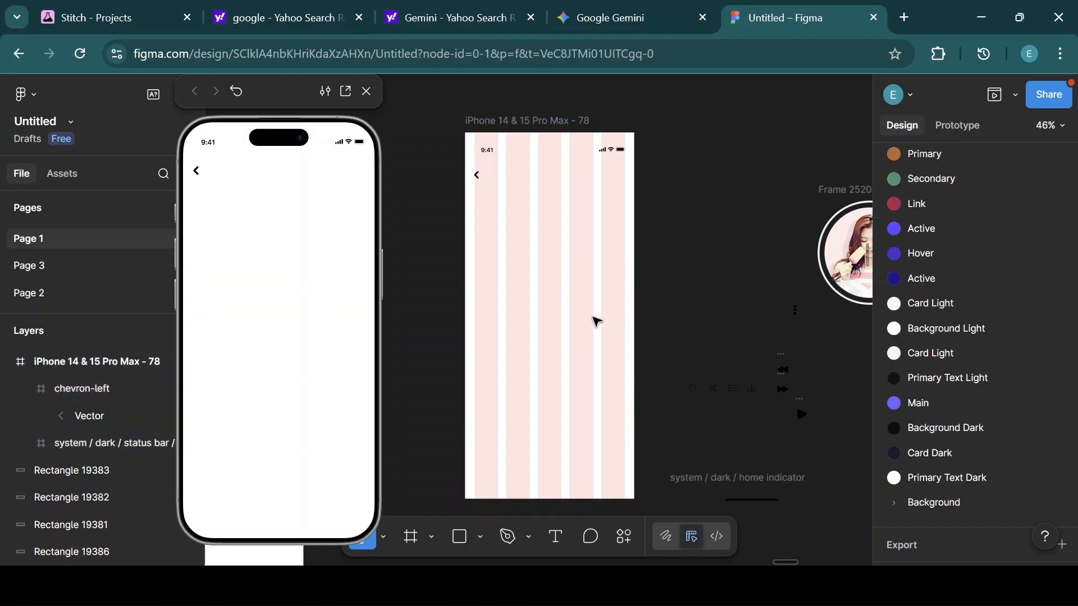
# Place the more-options icon at the frame's top right and wrap it with the back chevron in an auto layout row.
pyautogui.click(797, 319)
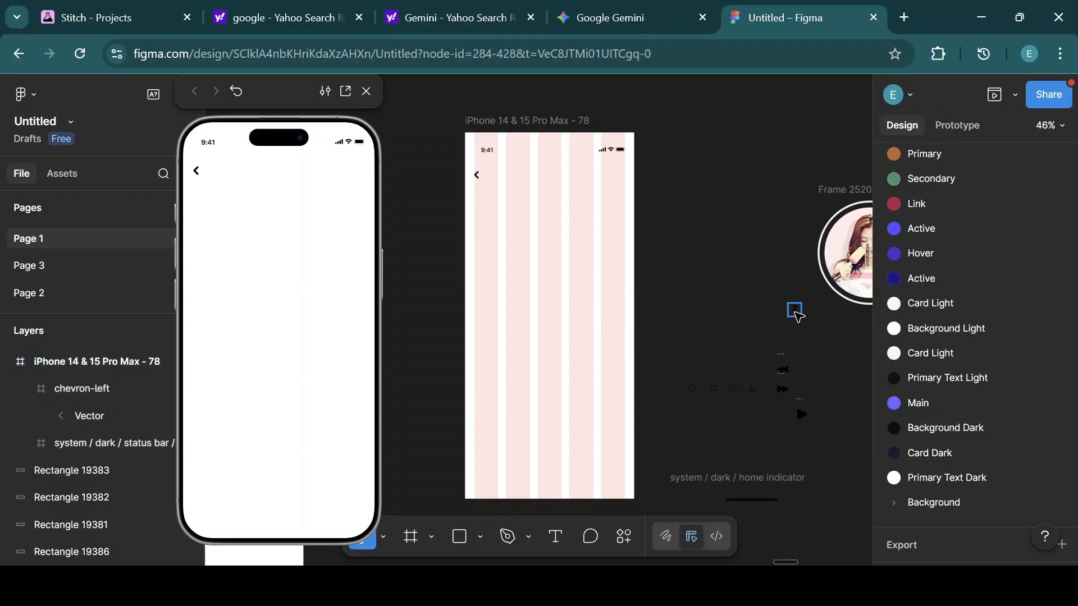
pyautogui.moveTo(797, 318); pyautogui.dragTo(623, 175)
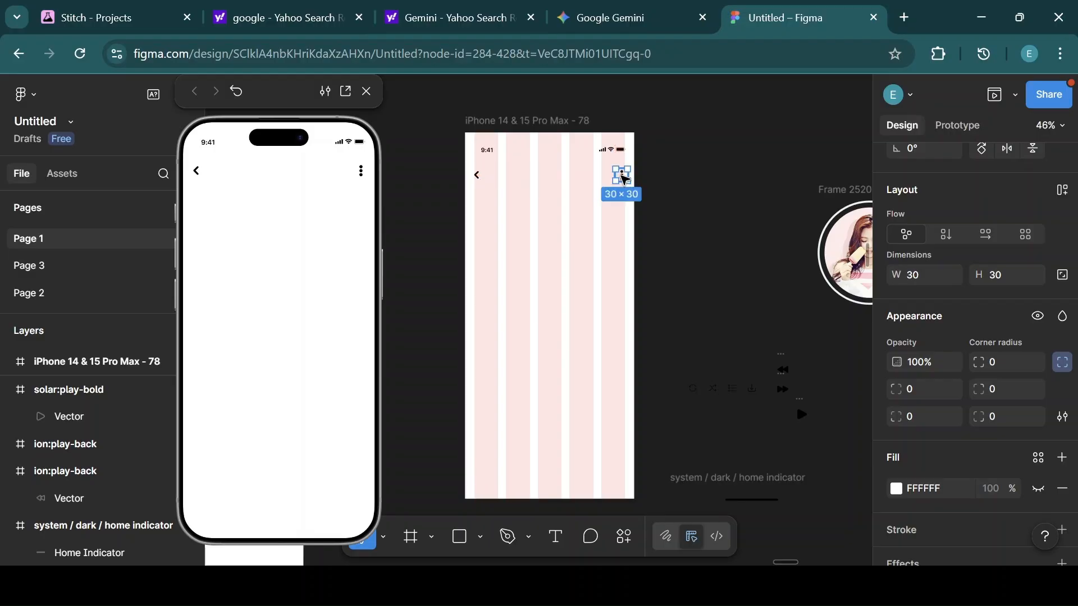
pyautogui.keyDown('shift'); pyautogui.click(478, 175); pyautogui.keyUp('shift')
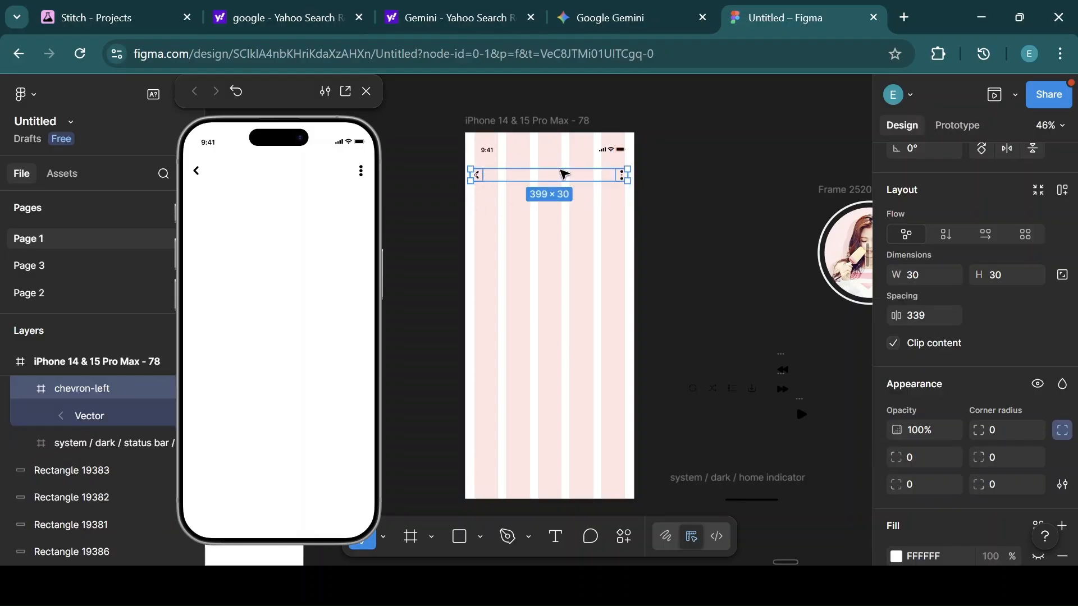
pyautogui.hotkey('shift', 'a')
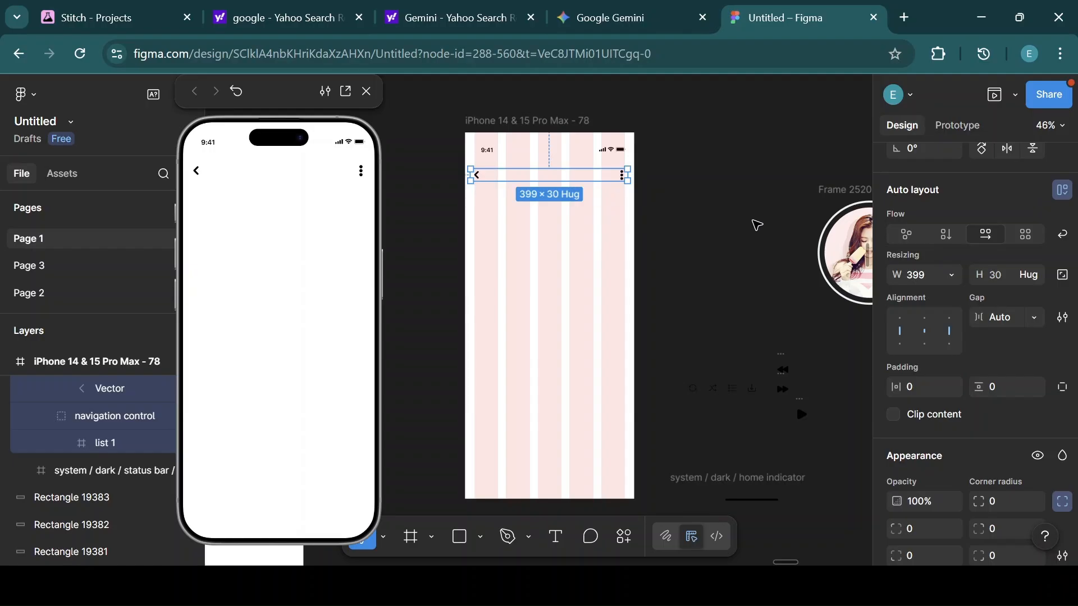
pyautogui.click(543, 120)
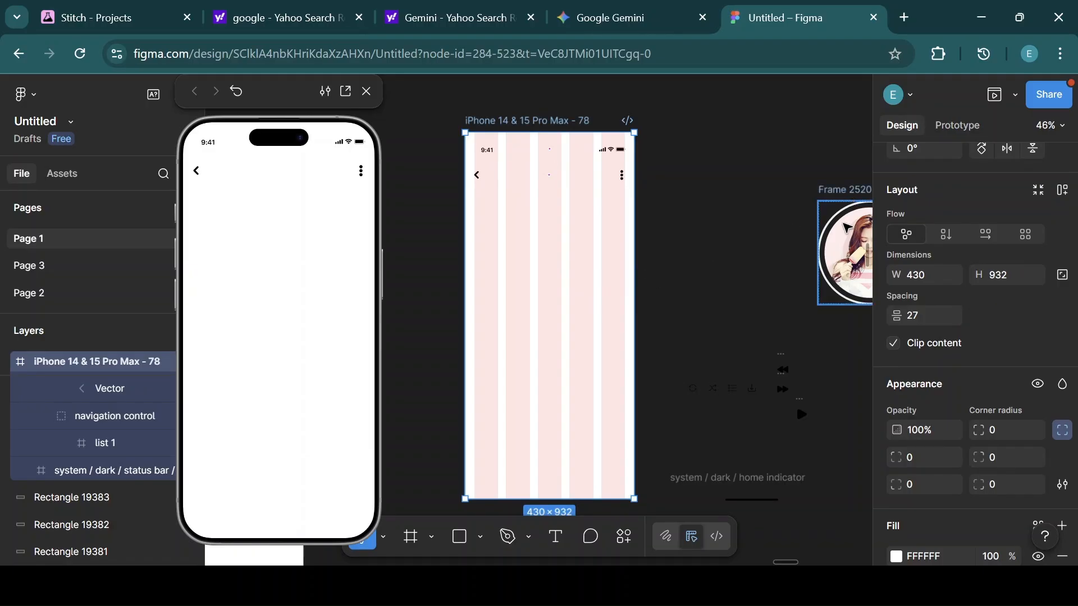
# Move the album artwork frame into the phone frame, center it horizontally, and nudge it up 10 px.
pyautogui.click(850, 242)
pyautogui.moveTo(667, 255); pyautogui.dragTo(531, 259)
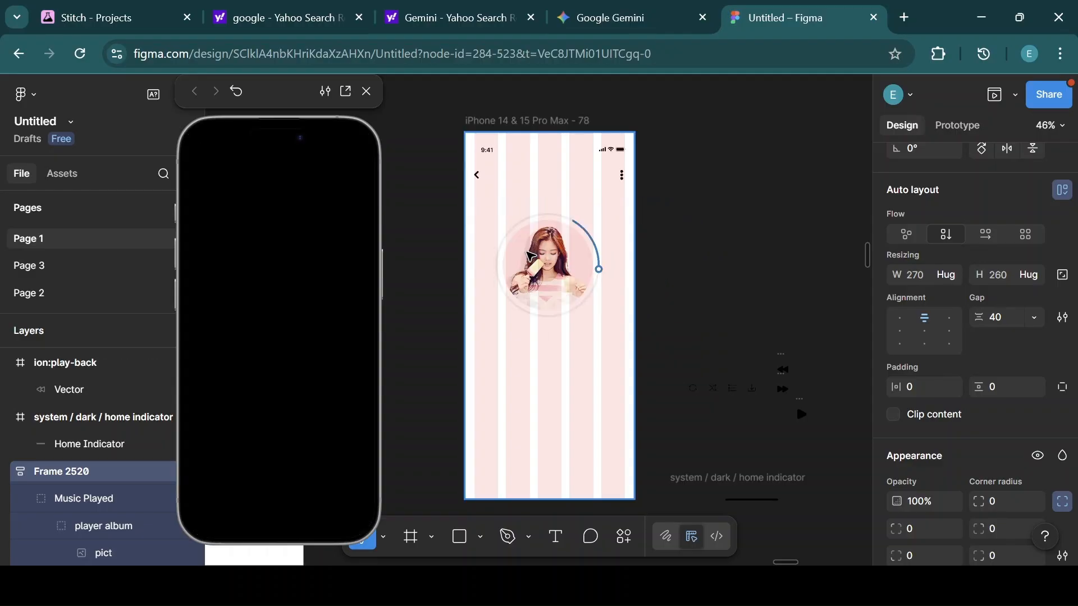
pyautogui.click(550, 125)
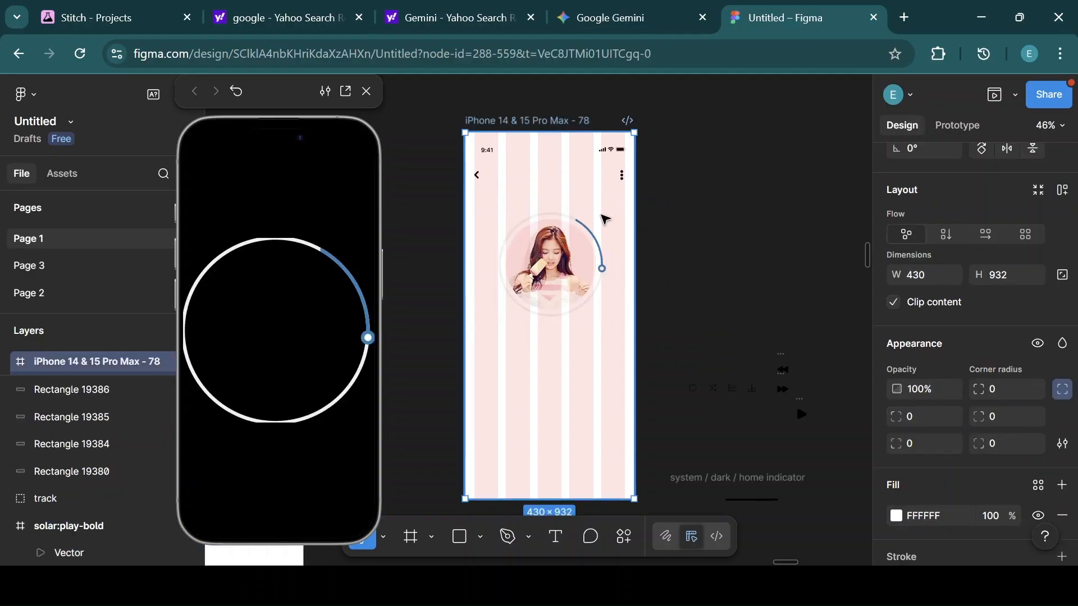
pyautogui.click(572, 279)
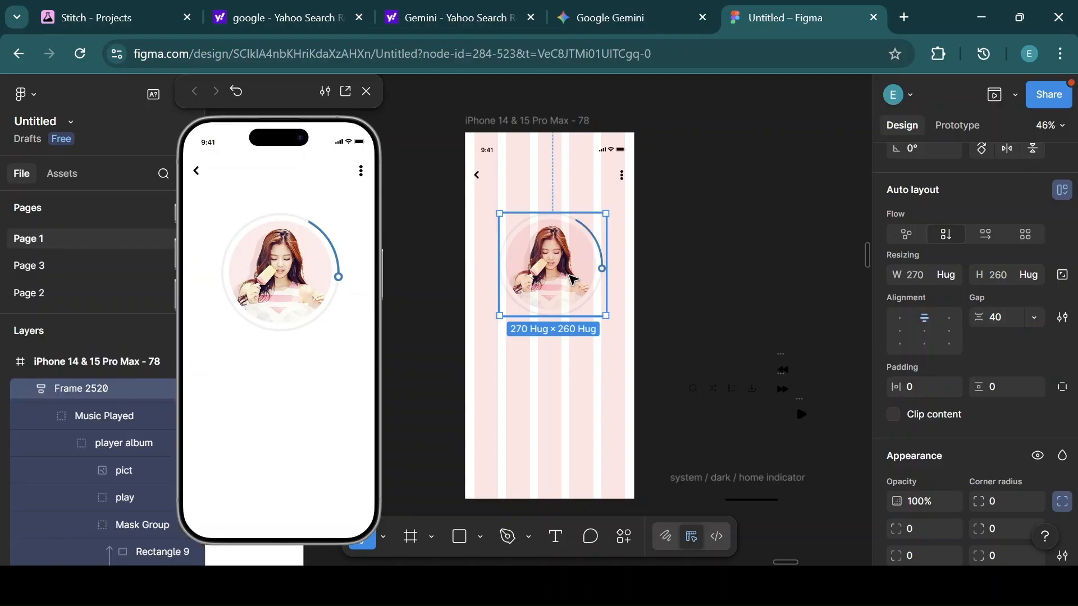
pyautogui.moveTo(573, 279)
pyautogui.mouseDown()
pyautogui.moveTo(611, 274)
pyautogui.moveTo(574, 275)
pyautogui.mouseUp()
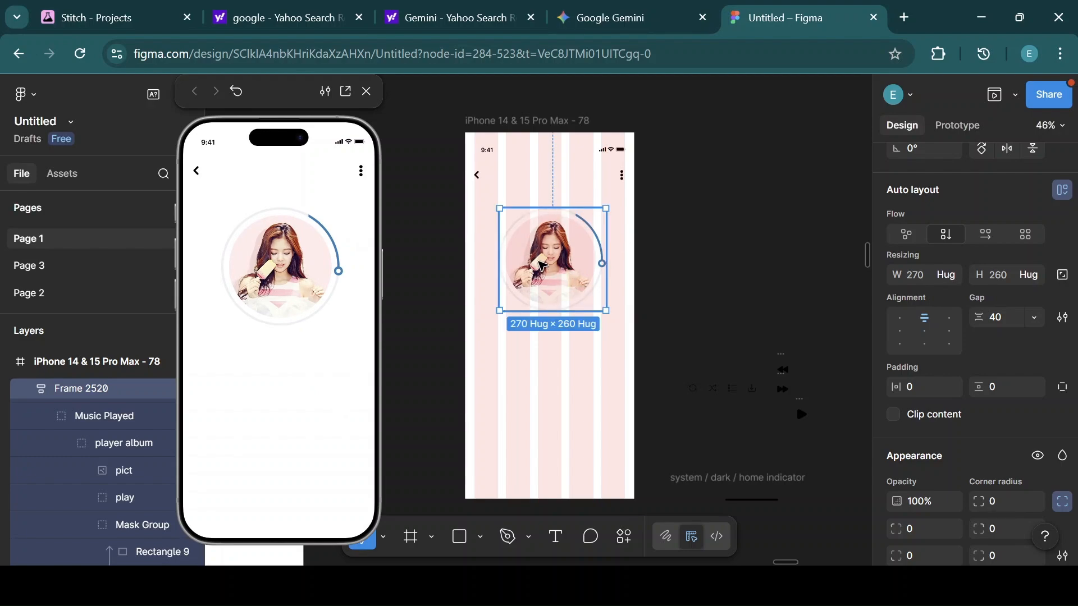
pyautogui.scroll(3, 943, 252)
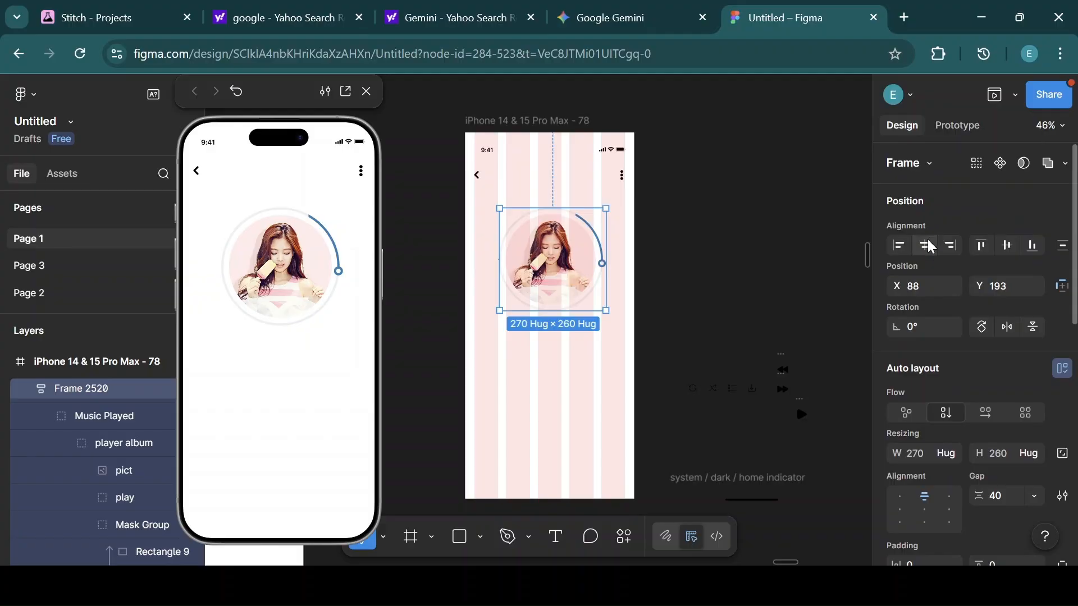
pyautogui.click(931, 246)
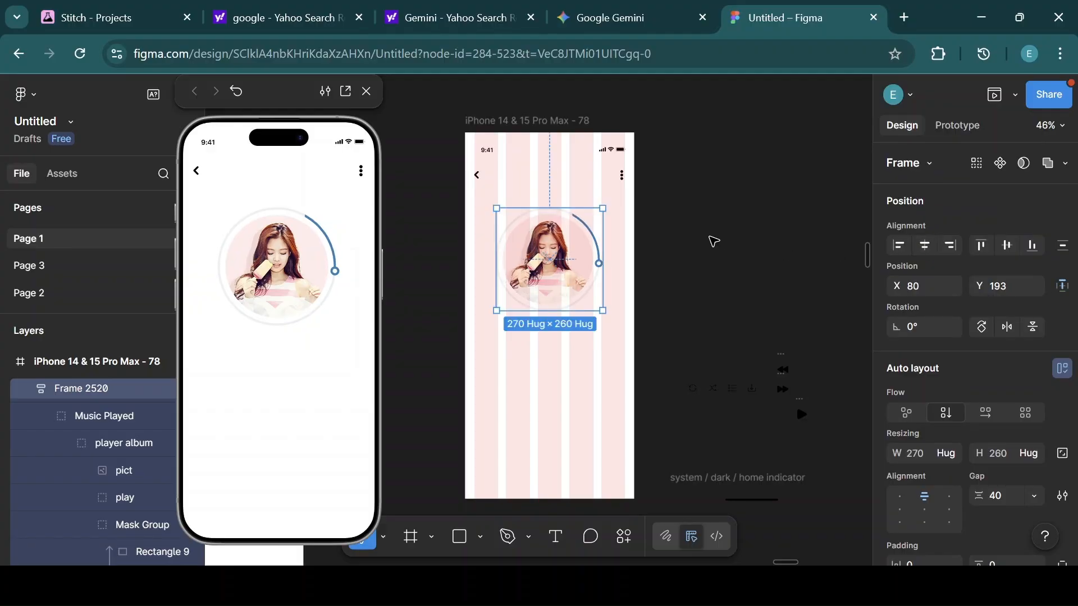
pyautogui.hotkey('shift', 'Up')
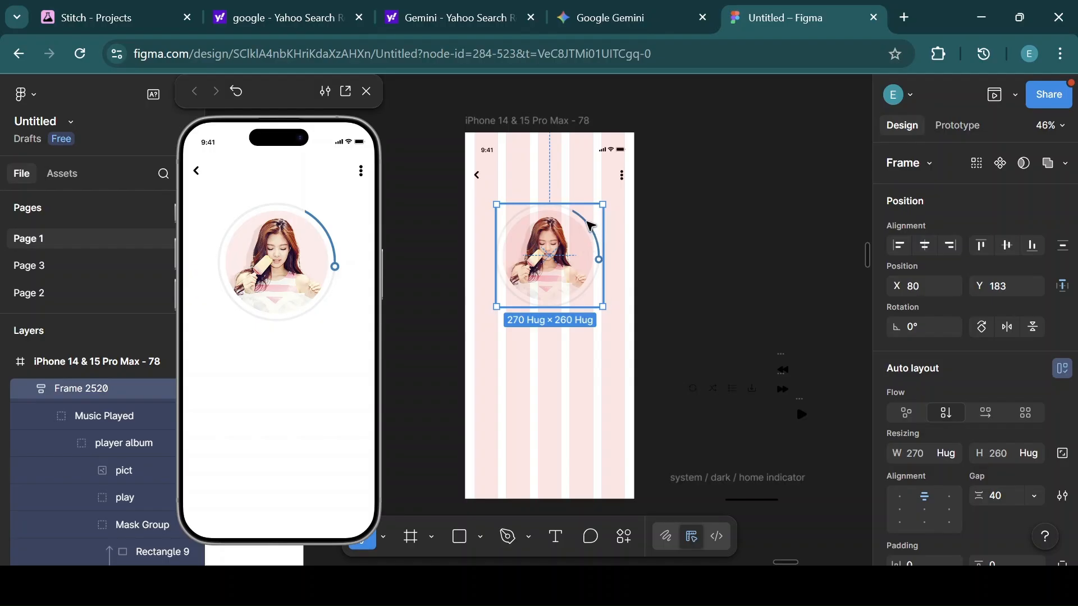
pyautogui.click(553, 137)
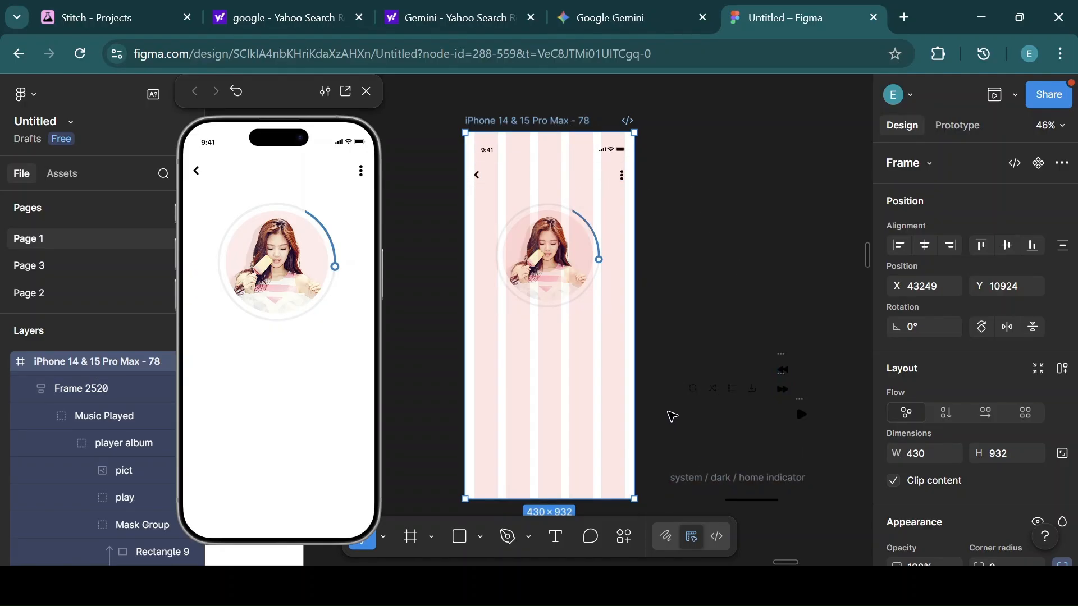
# Add a text label reading Jennie beneath the album artwork.
pyautogui.click(558, 537)
pyautogui.moveTo(530, 329); pyautogui.dragTo(563, 336)
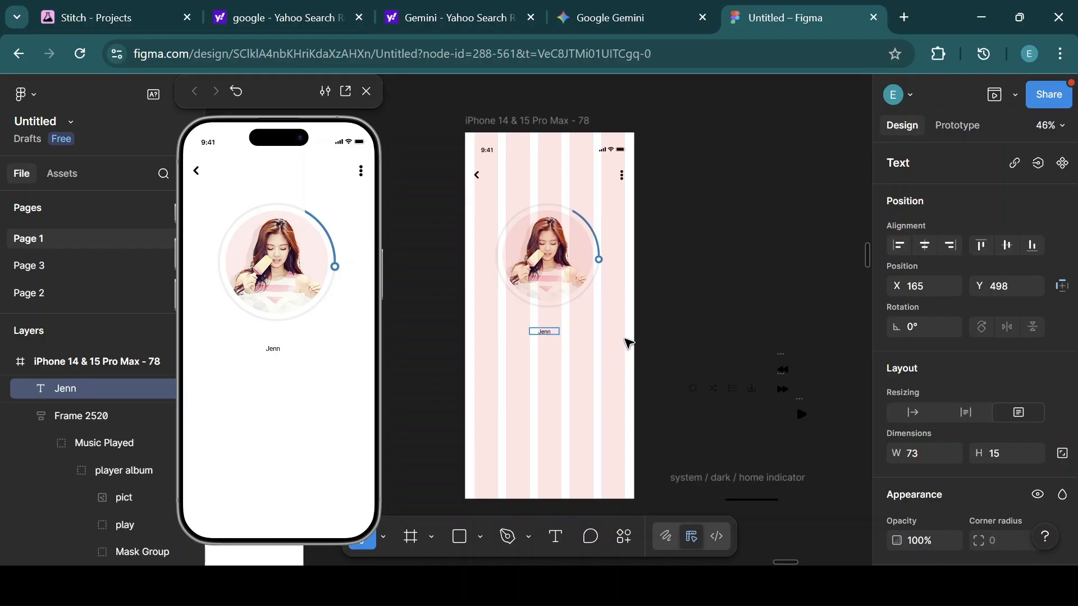
pyautogui.write('e')
pyautogui.press('Escape')
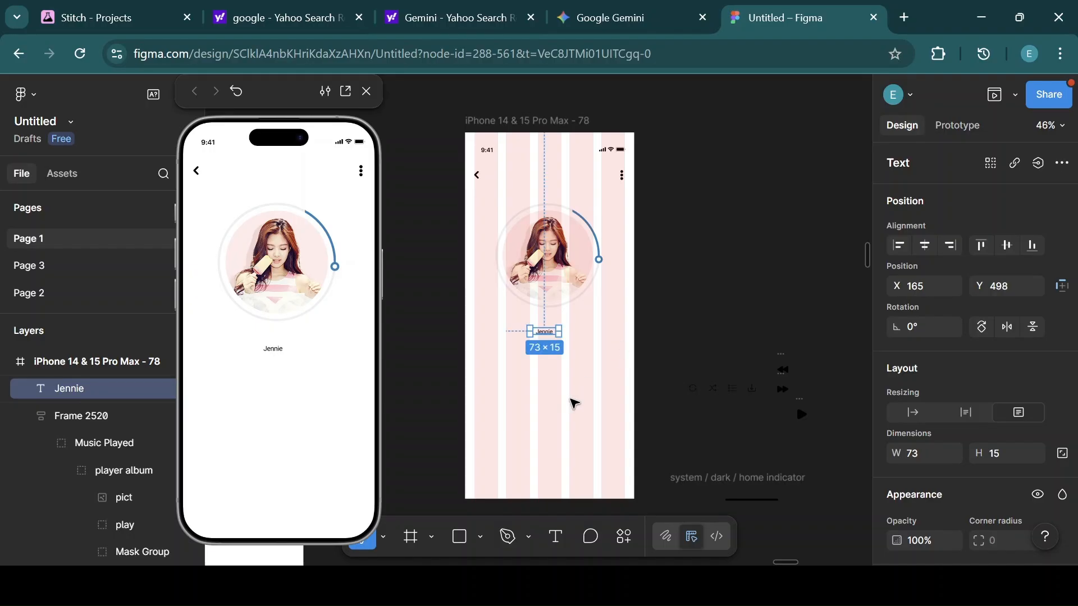
# Set the Jennie label's font to Inter Medium at size 20.
pyautogui.scroll(-6, 1033, 427)
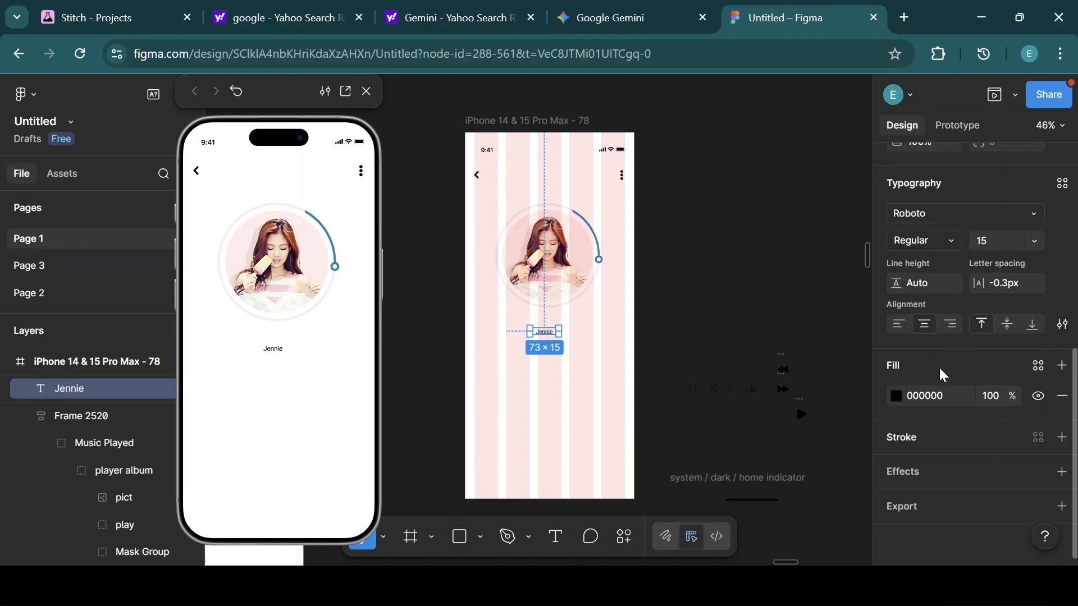
pyautogui.click(941, 214)
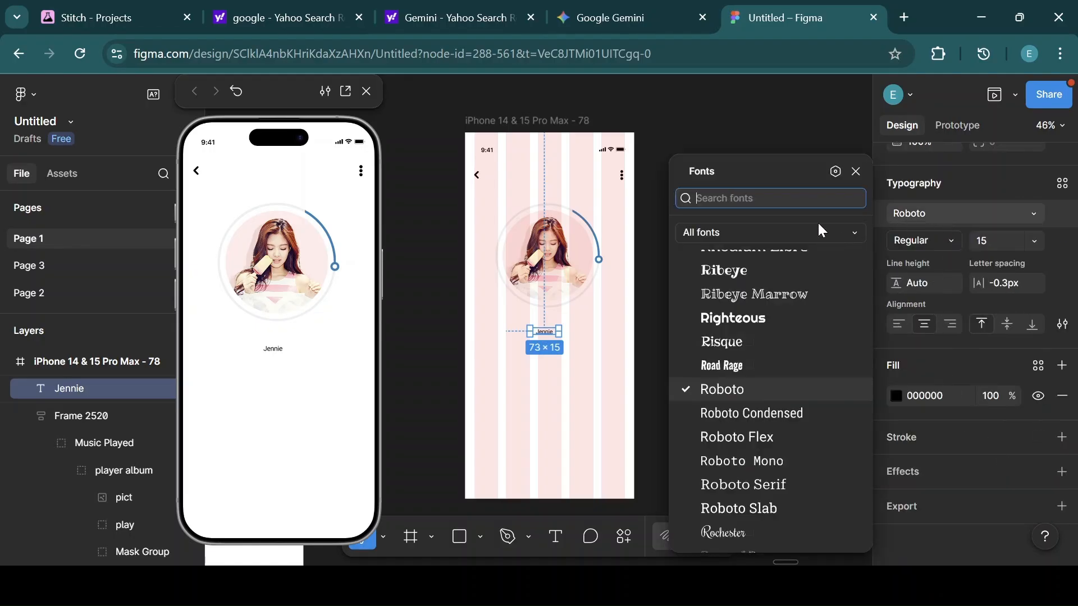
pyautogui.write('inter')
pyautogui.press('Return')
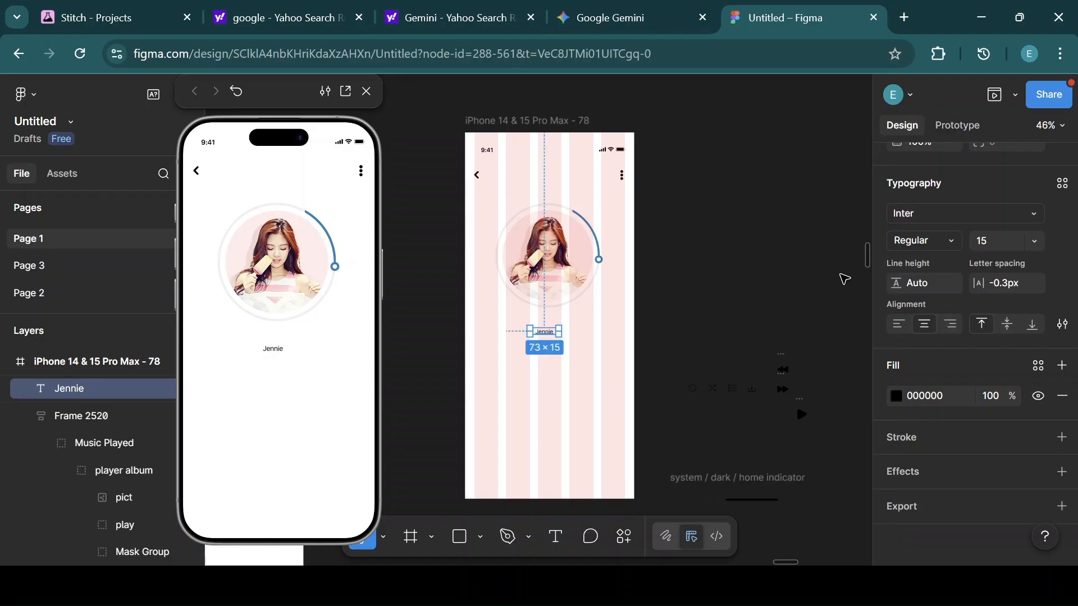
pyautogui.click(949, 242)
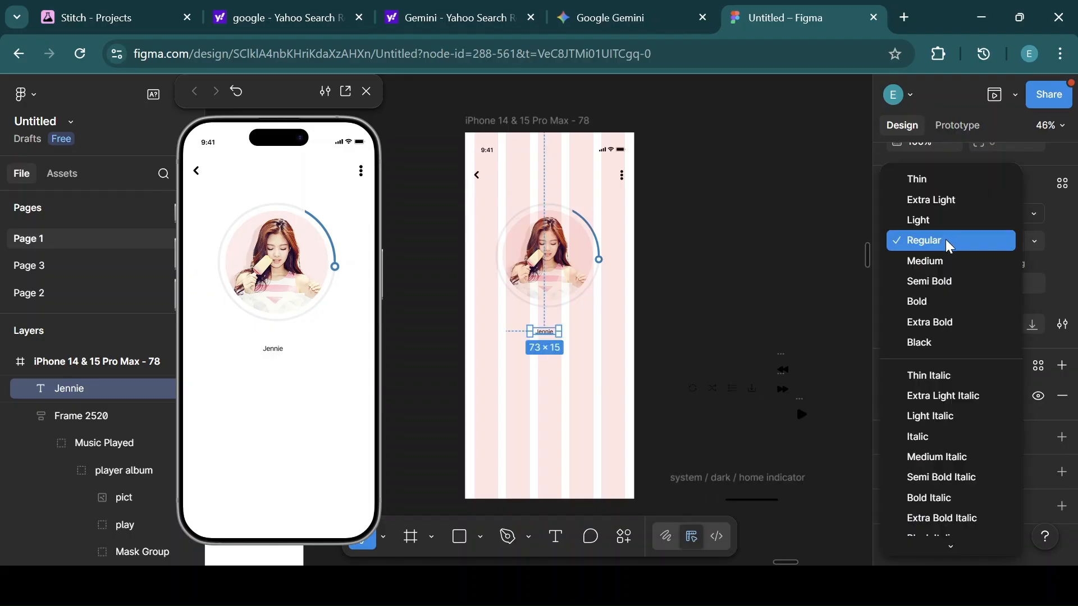
pyautogui.click(927, 262)
pyautogui.click(1034, 244)
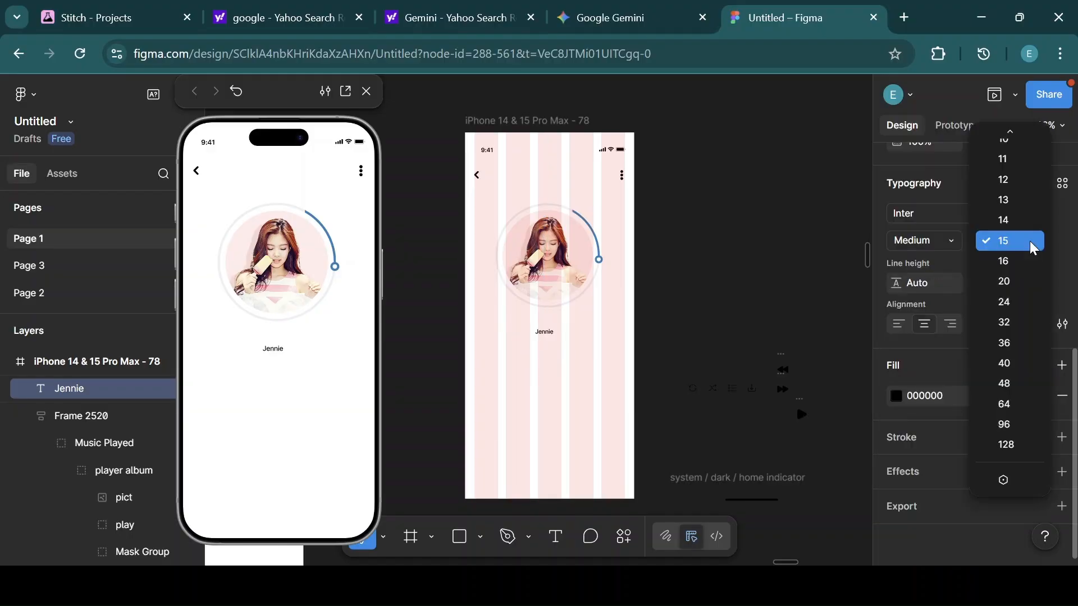
pyautogui.click(1005, 282)
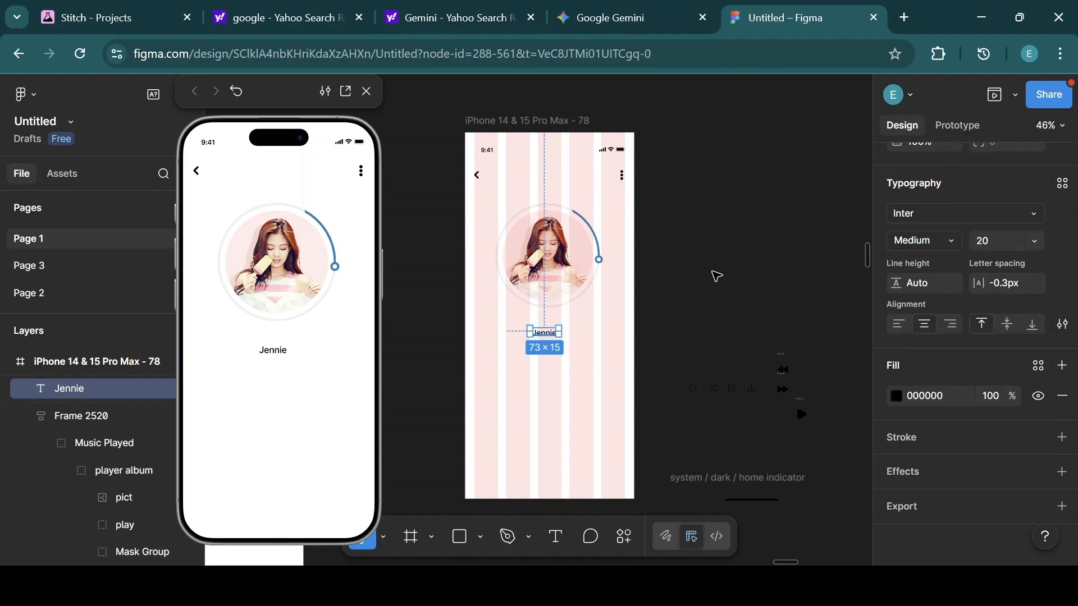
# Retype the label beneath the artwork as JENNIE.
pyautogui.doubleClick(551, 332)
pyautogui.press('BackSpace')
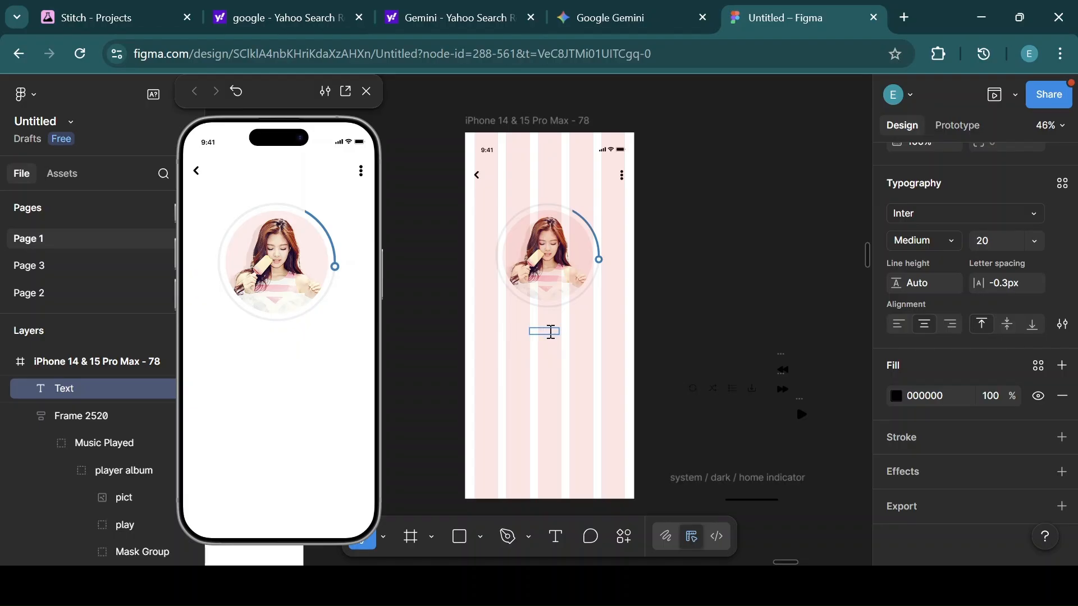
pyautogui.write('JENNIE')
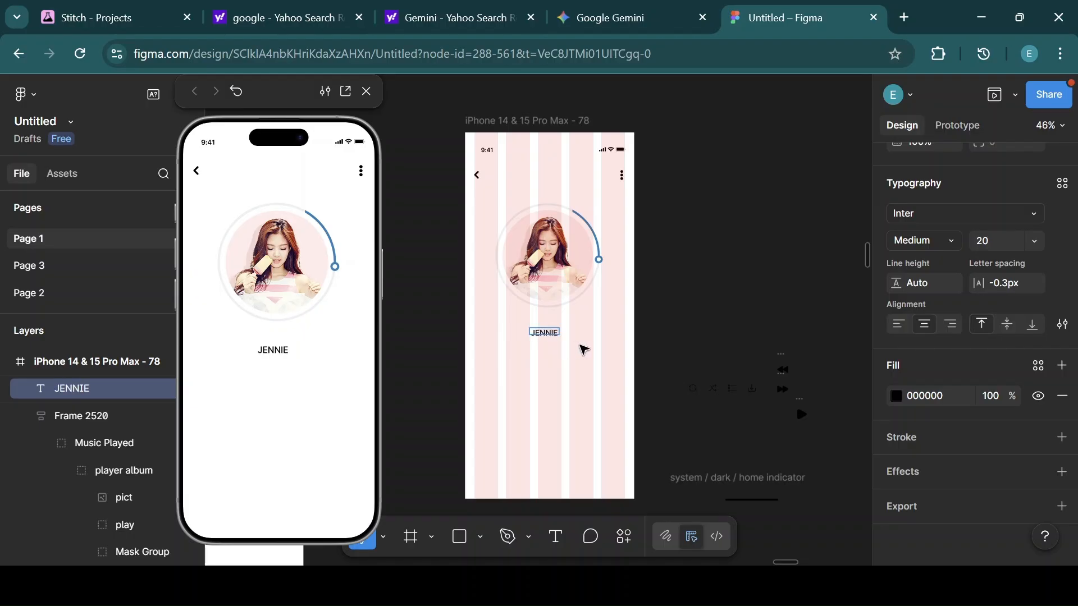
pyautogui.press('Escape')
# Duplicate the JENNIE label just above the original and change the copy's text to Solo.
pyautogui.moveTo(547, 335); pyautogui.dragTo(556, 349)
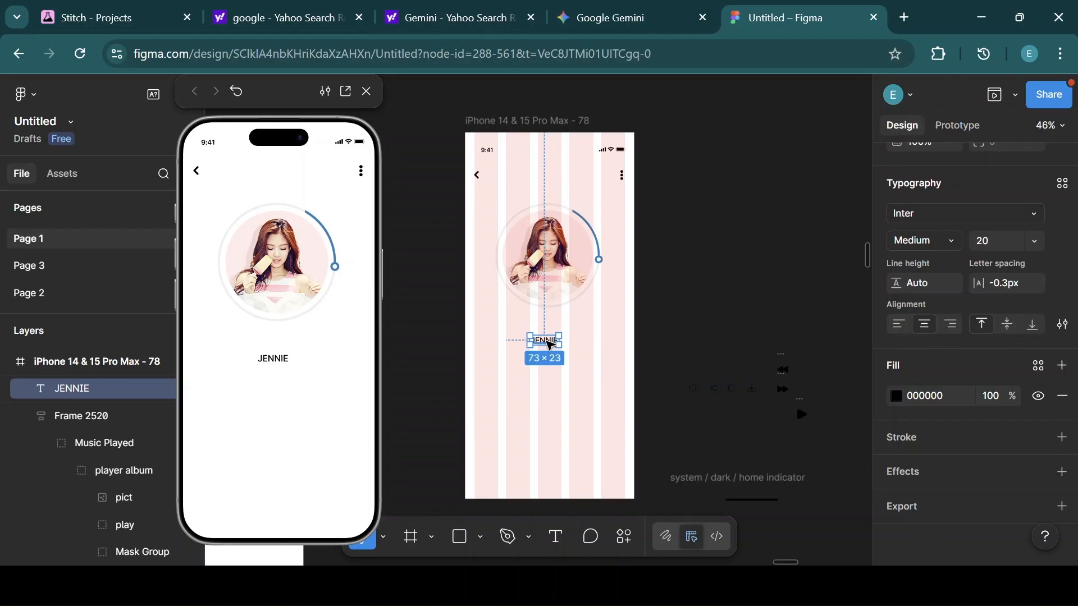
pyautogui.moveTo(549, 344); pyautogui.dragTo(549, 332)
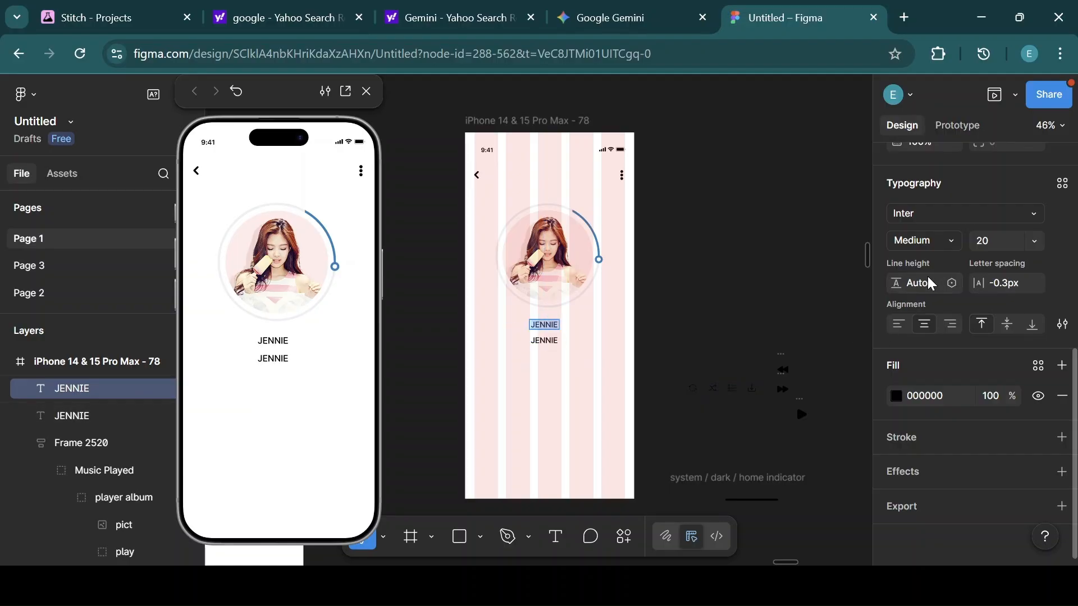
pyautogui.scroll(5, 991, 345)
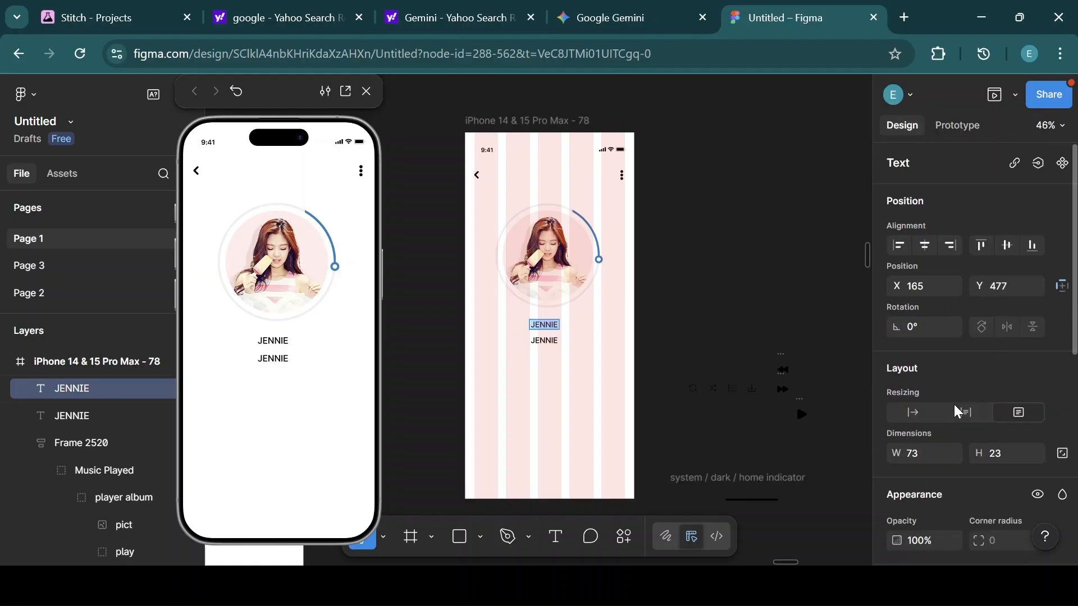
pyautogui.scroll(-5, 957, 413)
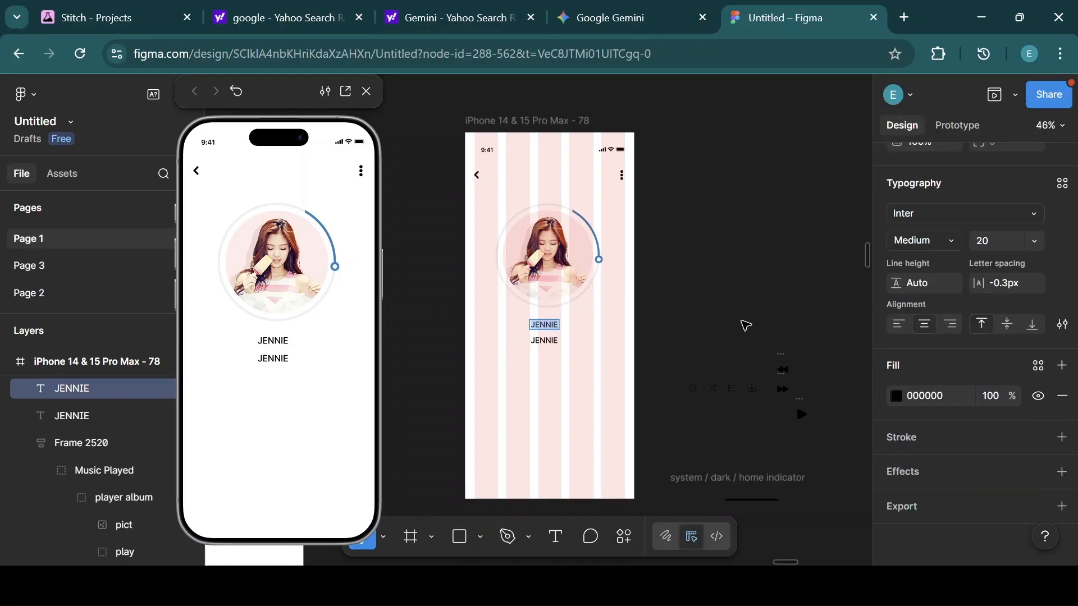
pyautogui.press('BackSpace')
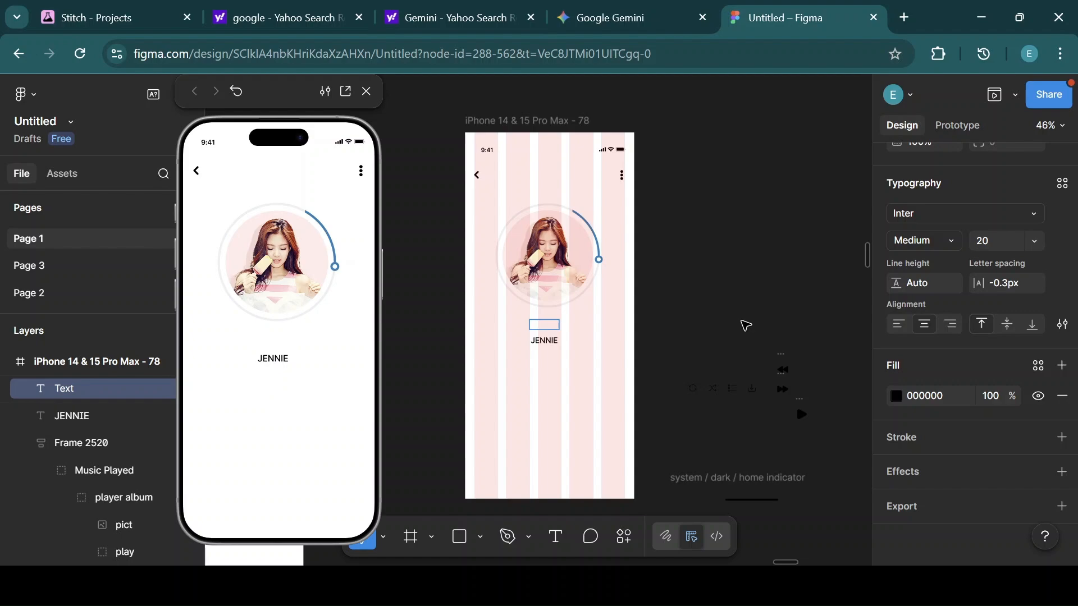
pyautogui.write('Solo')
pyautogui.press('Escape')
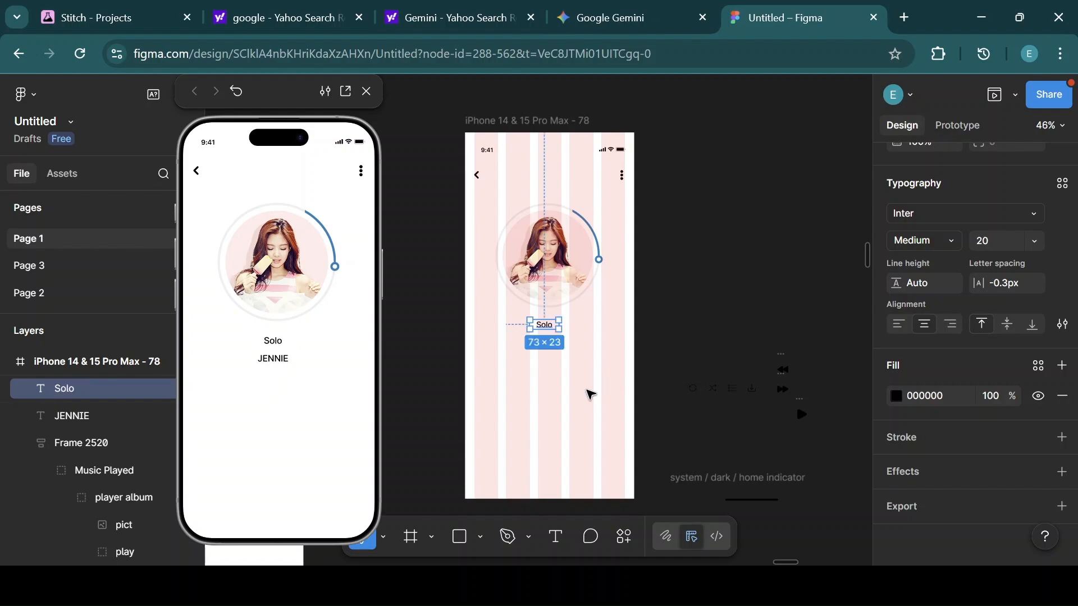
# Set the Solo label to Inter Bold at size 32 and nudge it slightly upward.
pyautogui.click(950, 240)
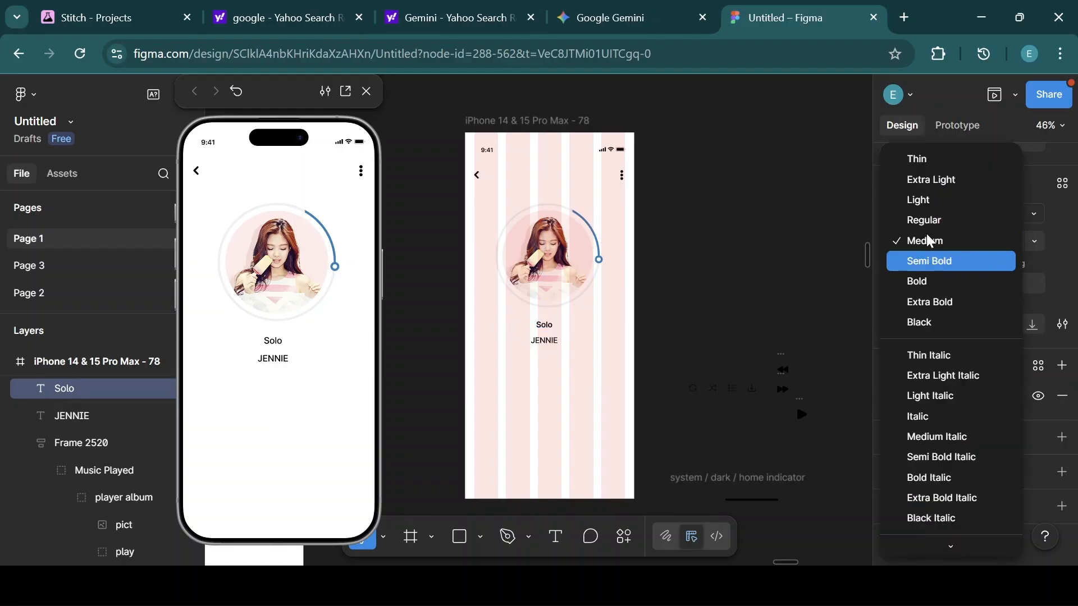
pyautogui.click(925, 281)
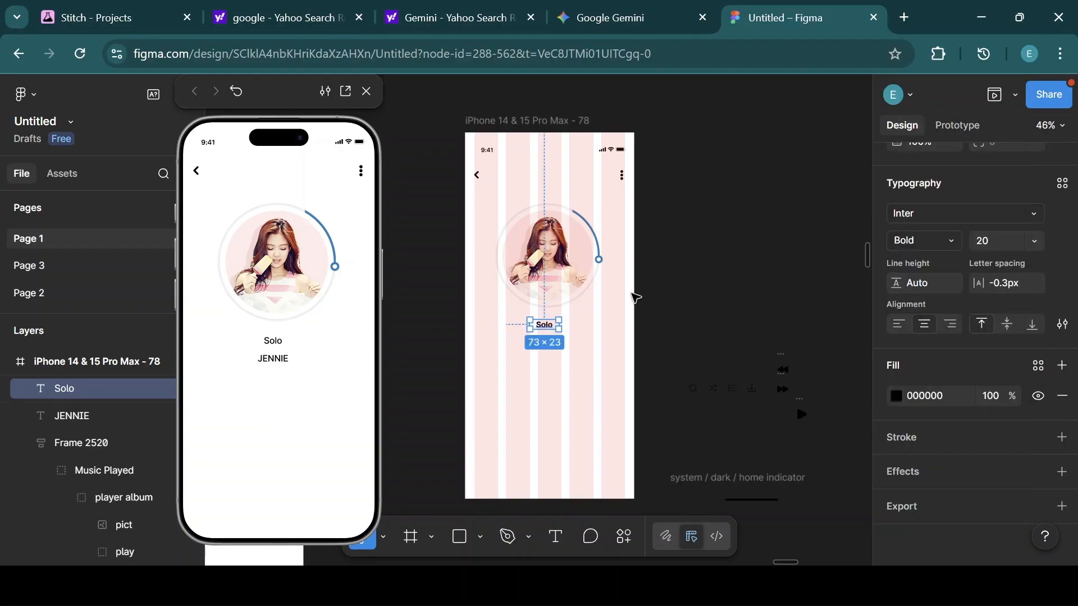
pyautogui.click(1033, 241)
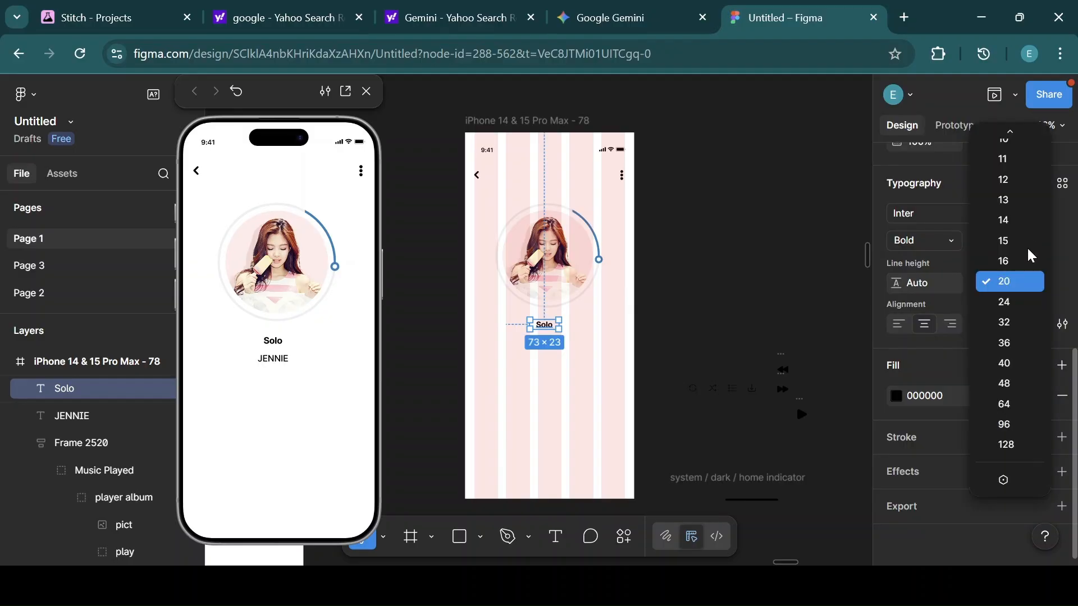
pyautogui.click(1009, 322)
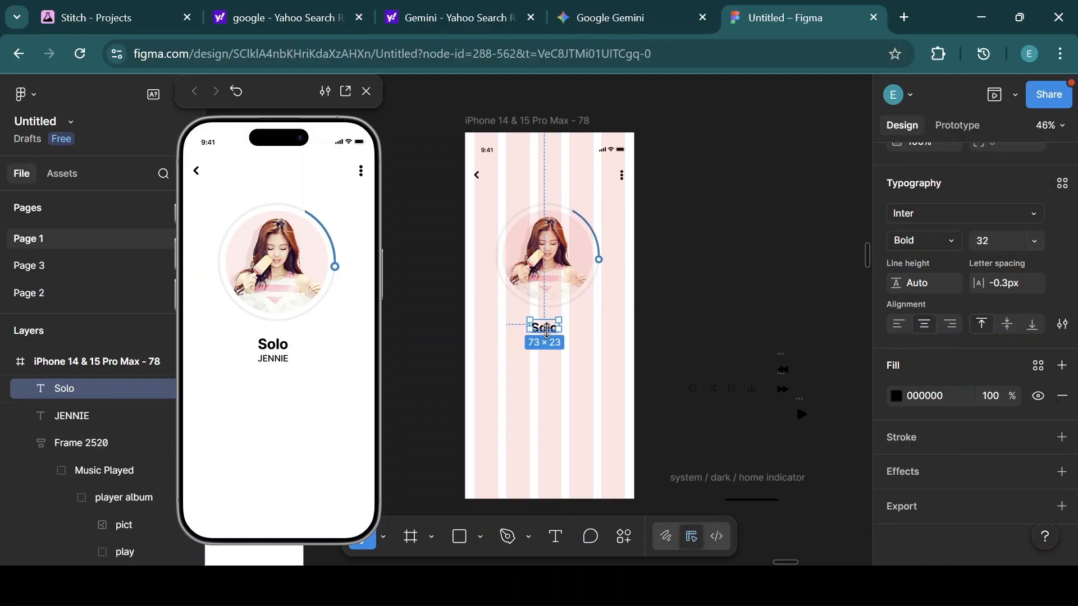
pyautogui.moveTo(548, 335); pyautogui.dragTo(552, 325)
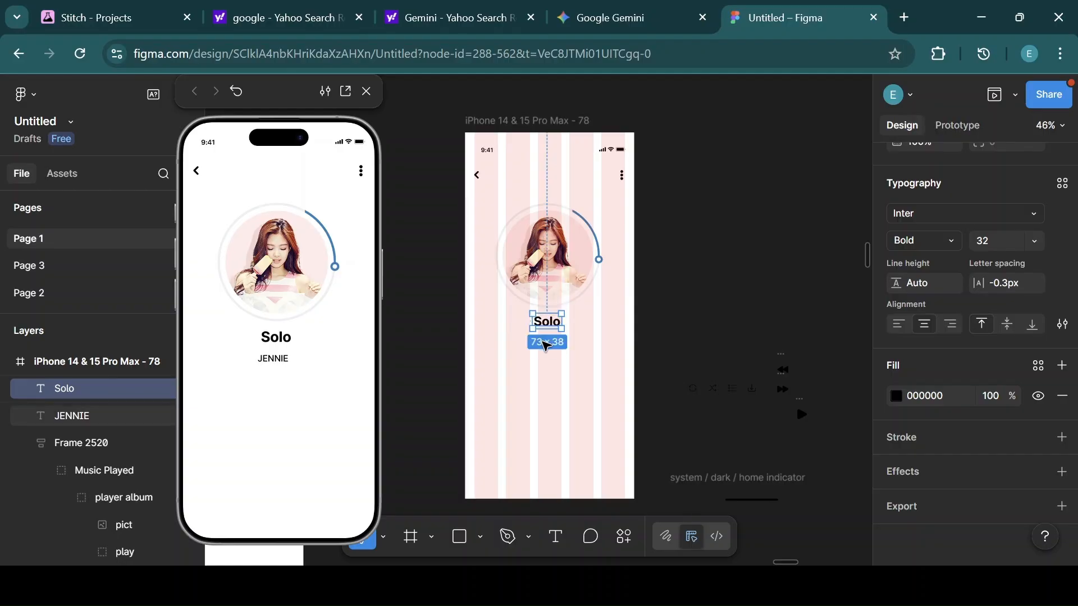
# Set the JENNIE label's font size to 16.
pyautogui.click(552, 342)
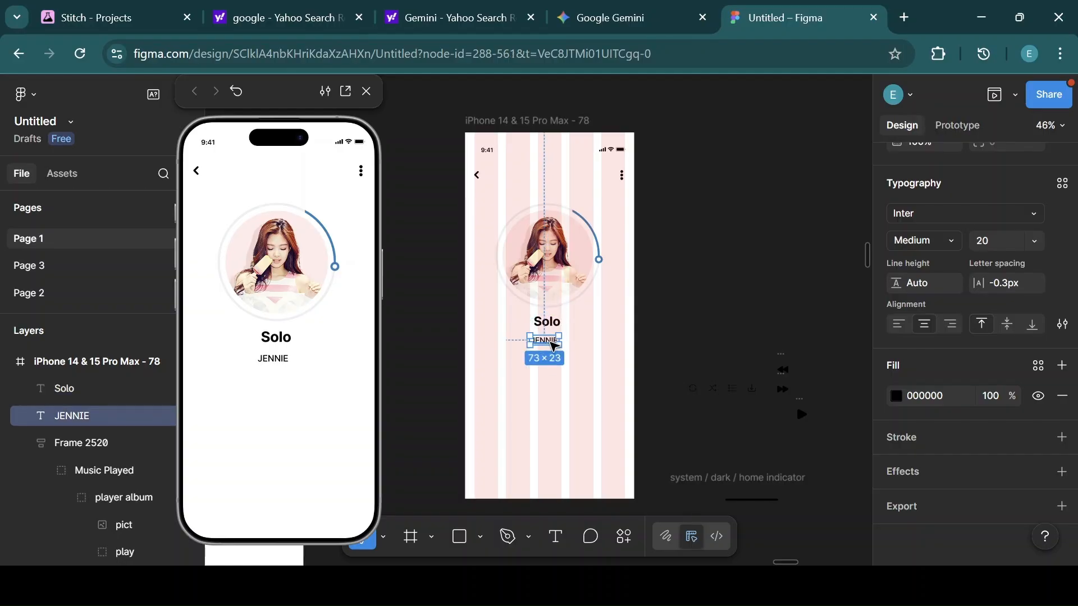
pyautogui.click(1029, 240)
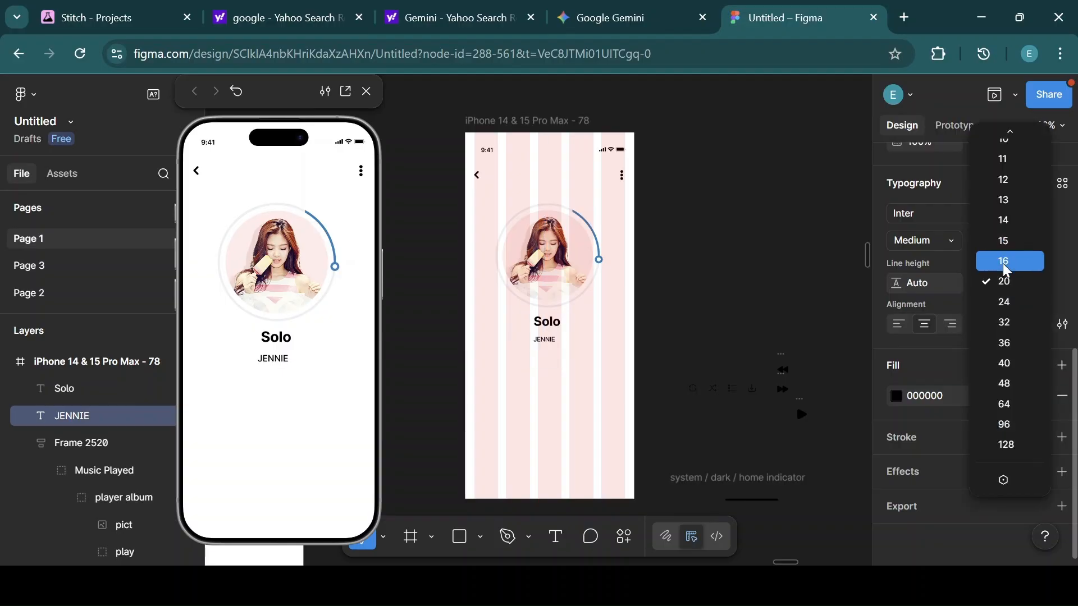
pyautogui.click(1005, 267)
# Wrap the Solo and JENNIE labels in a vertical auto layout frame and give Solo a fixed width.
pyautogui.keyDown('shift'); pyautogui.click(551, 327); pyautogui.keyUp('shift')
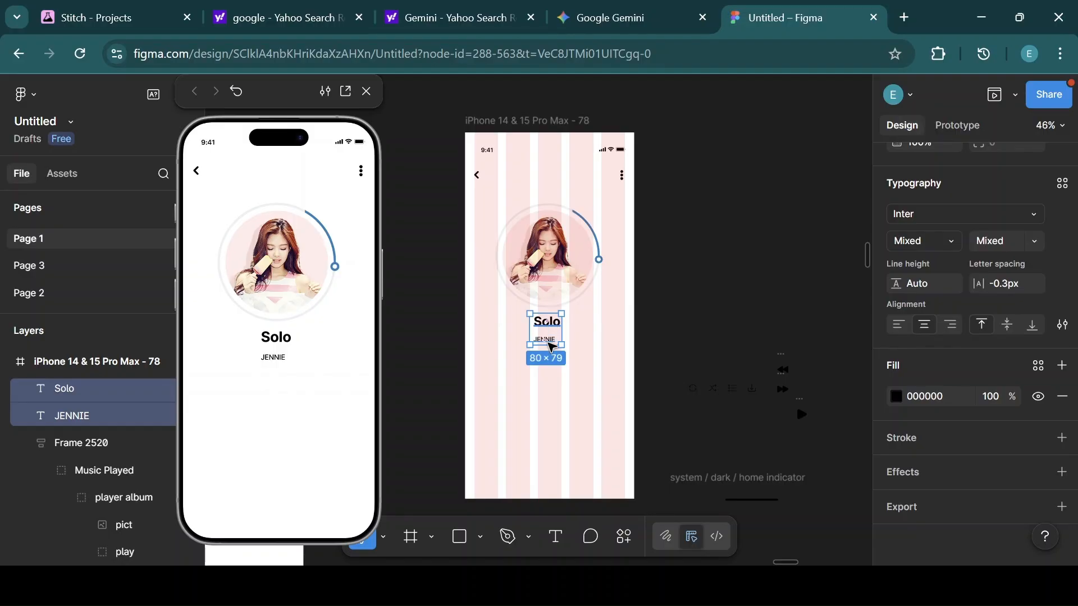
pyautogui.hotkey('shift', 'a')
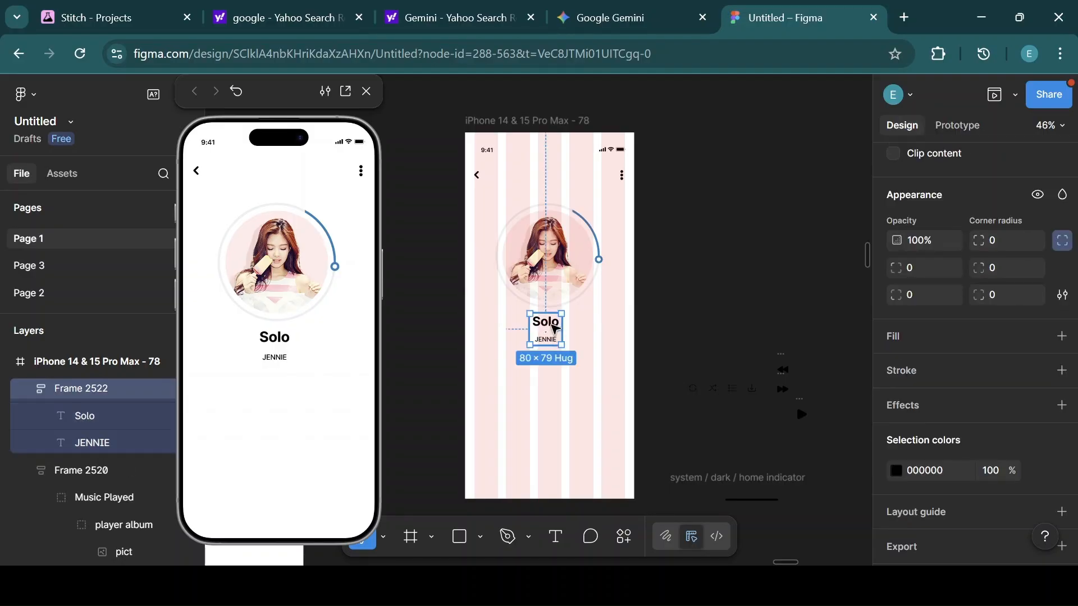
pyautogui.click(554, 328)
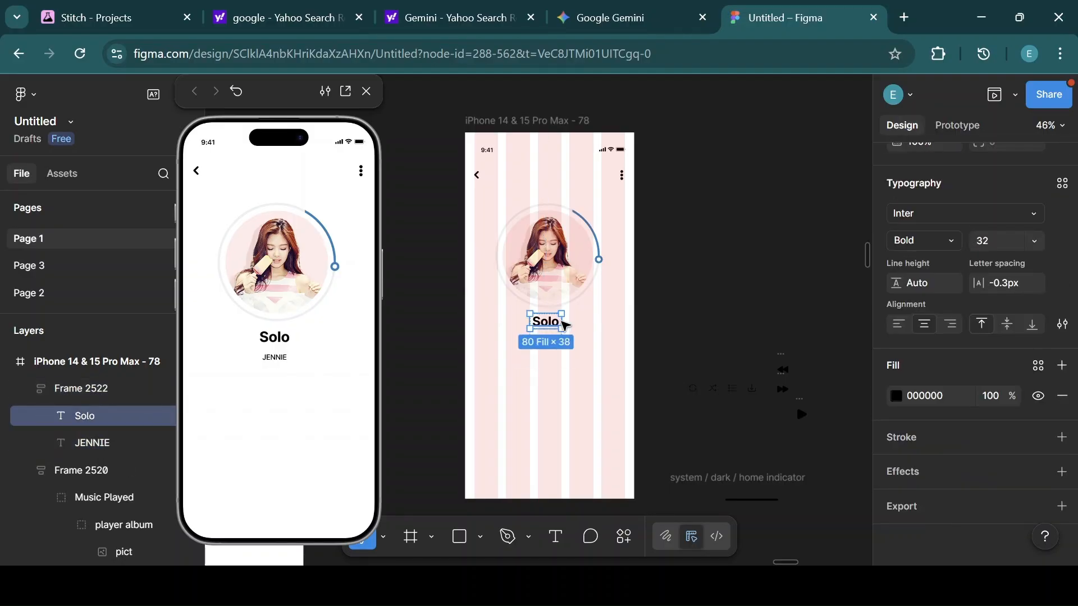
pyautogui.moveTo(564, 321); pyautogui.dragTo(558, 322)
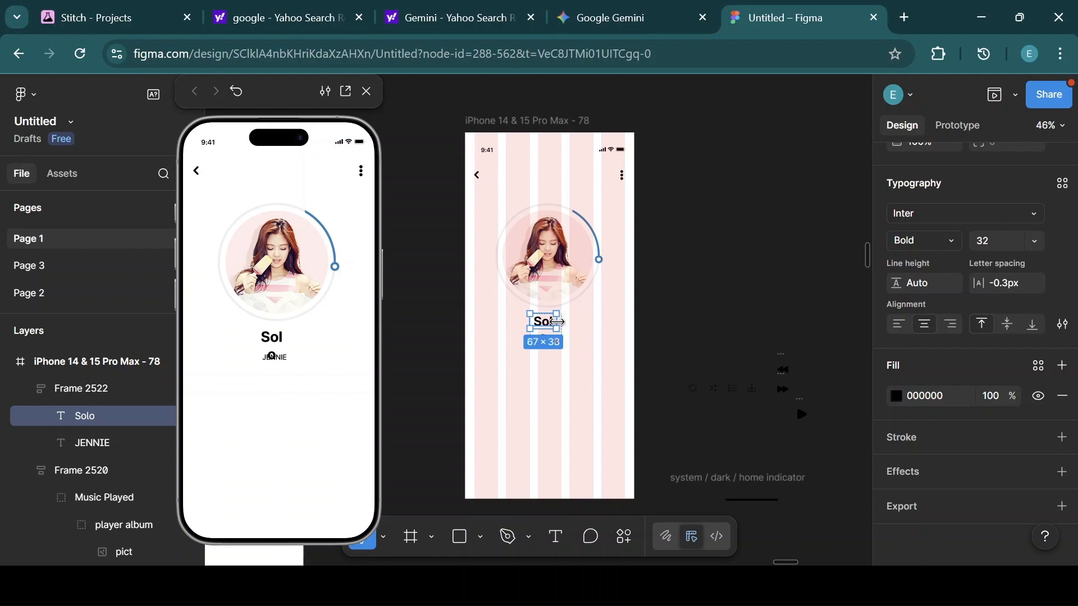
pyautogui.click(586, 328)
# Set the gap of the Solo and JENNIE auto layout frame to 8.
pyautogui.click(549, 344)
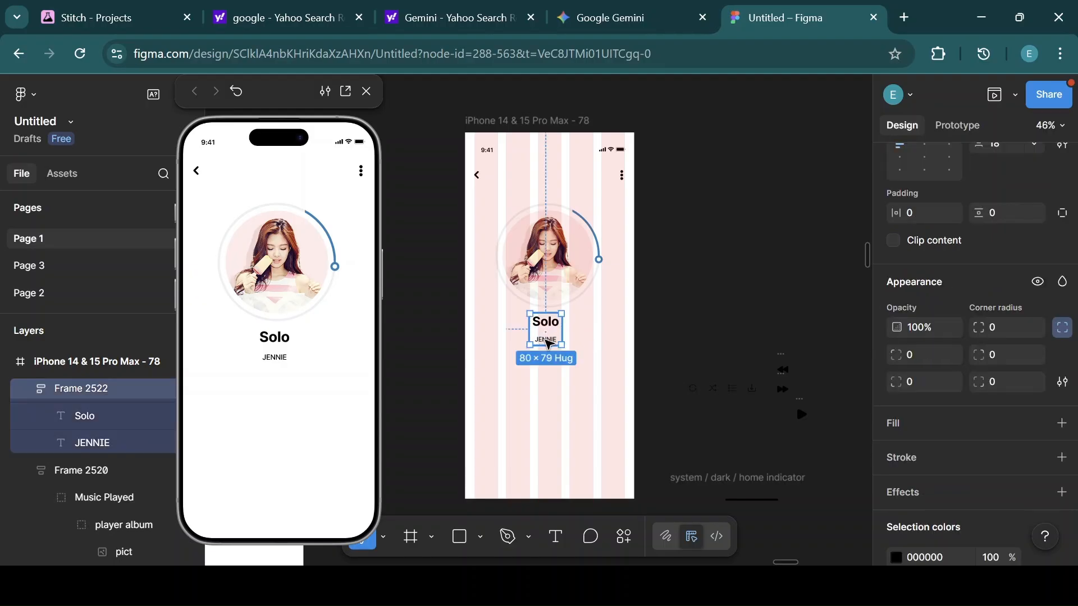
pyautogui.scroll(5, 997, 340)
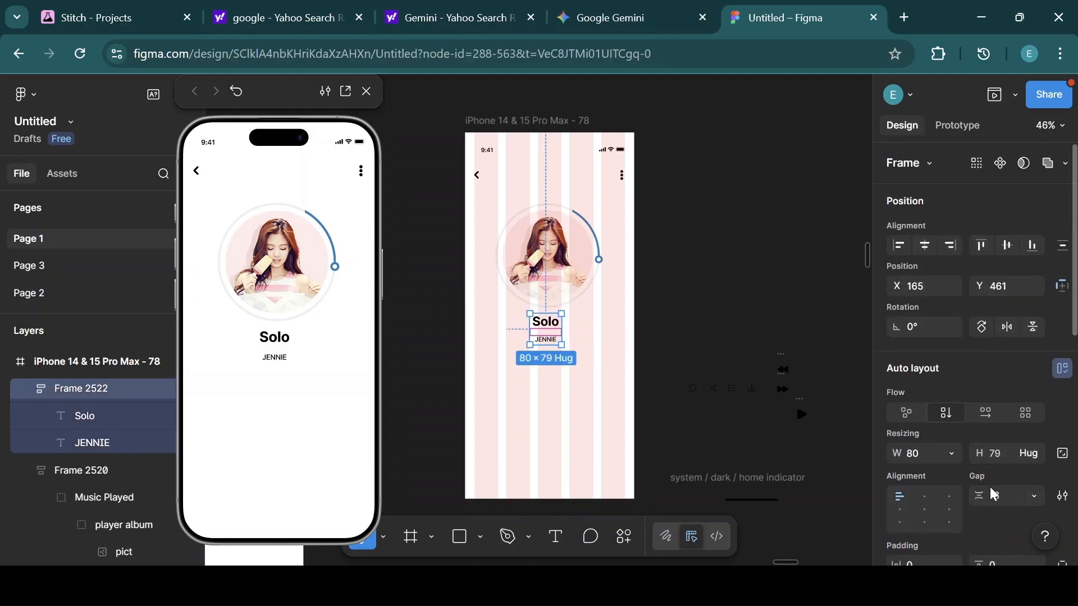
pyautogui.moveTo(980, 496); pyautogui.dragTo(965, 496)
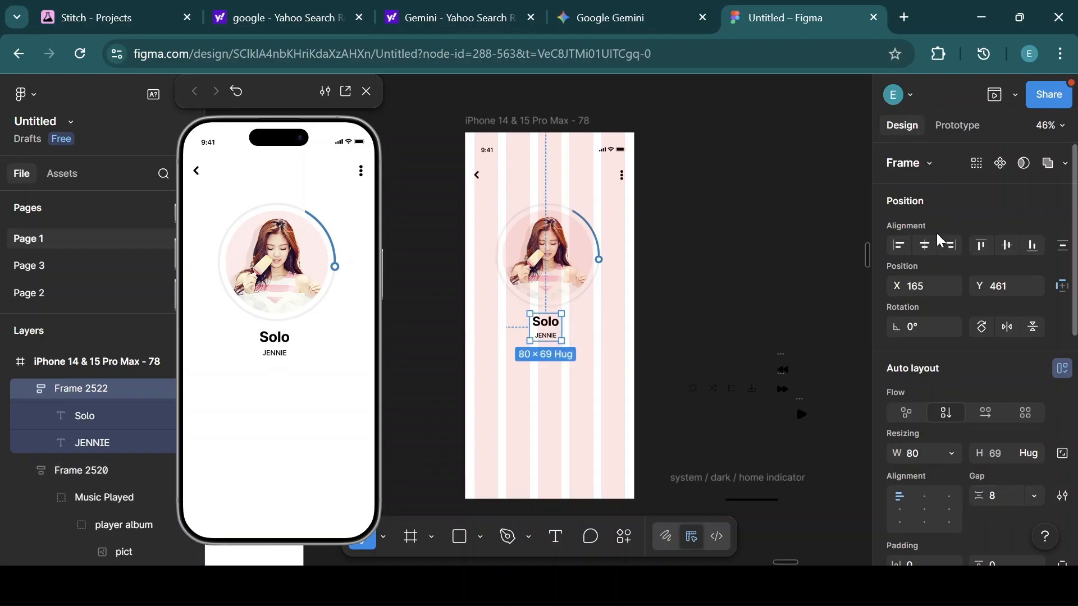
# Center the Solo and JENNIE frame horizontally in the phone frame and nudge it down 10 px.
pyautogui.click(921, 248)
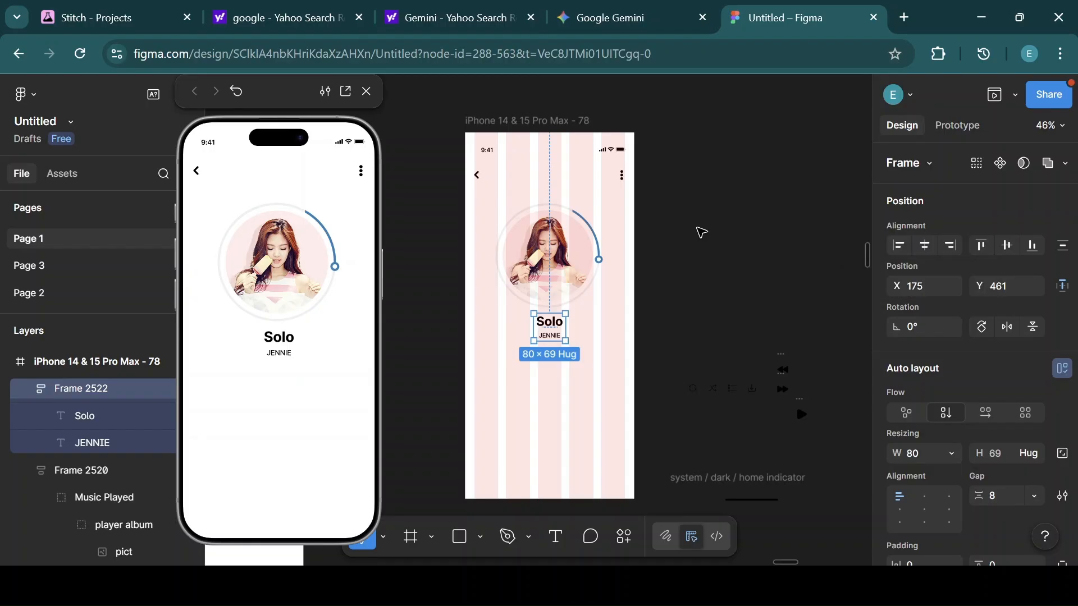
pyautogui.hotkey('shift', 'Down')
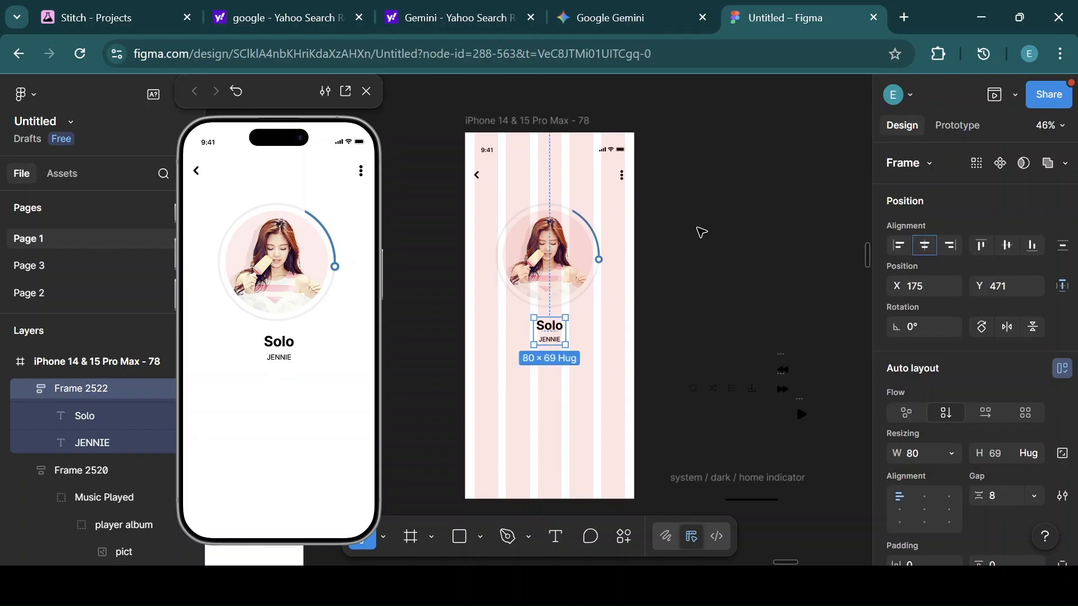
pyautogui.click(559, 343)
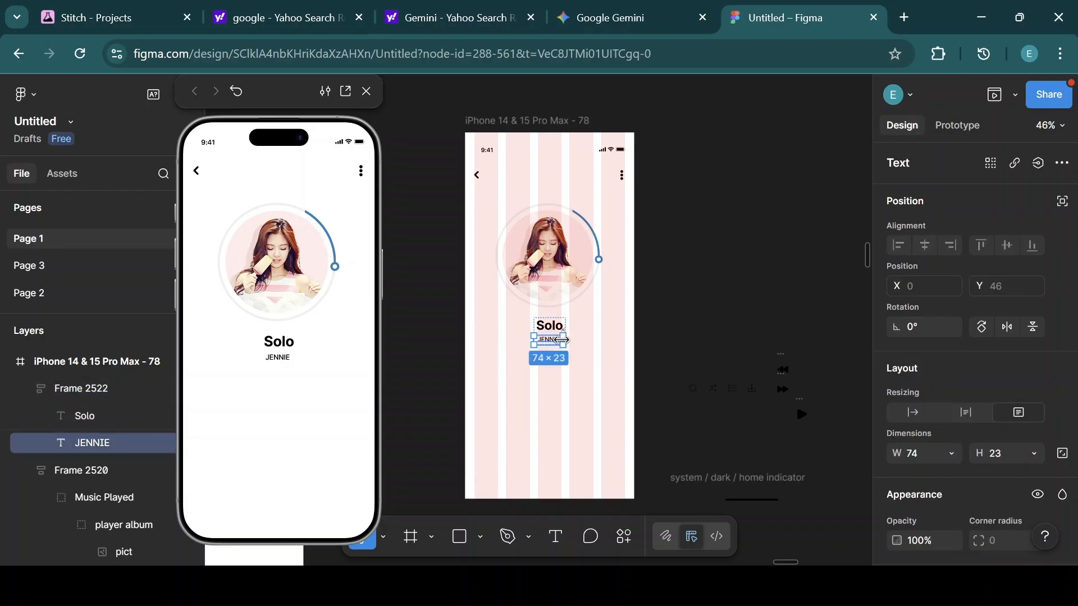
pyautogui.click(597, 335)
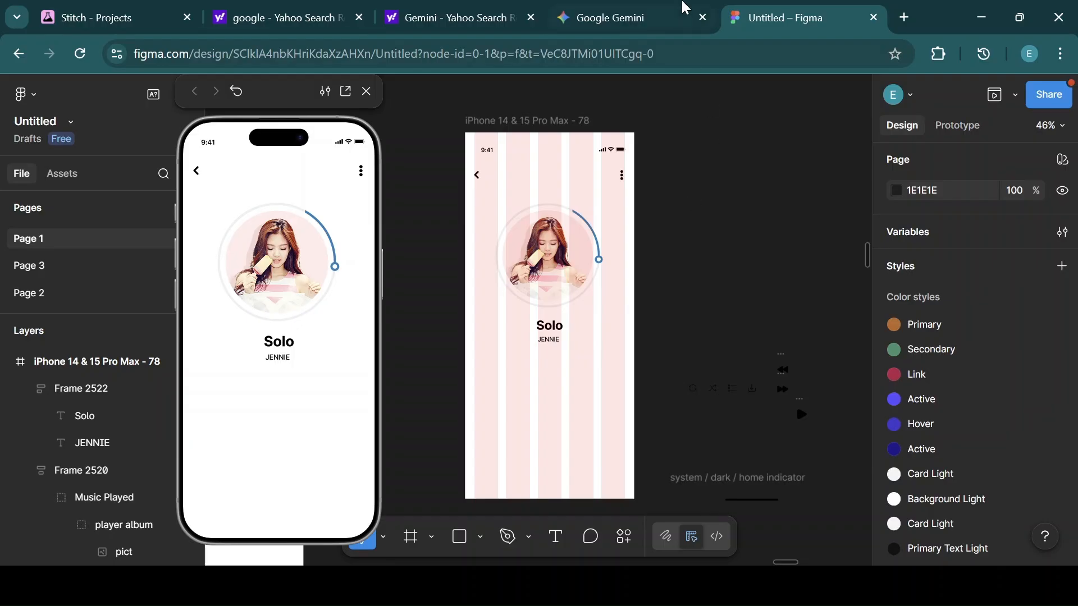
# Apply the Primary Text Light color style to the status bar's icons.
pyautogui.click(543, 146)
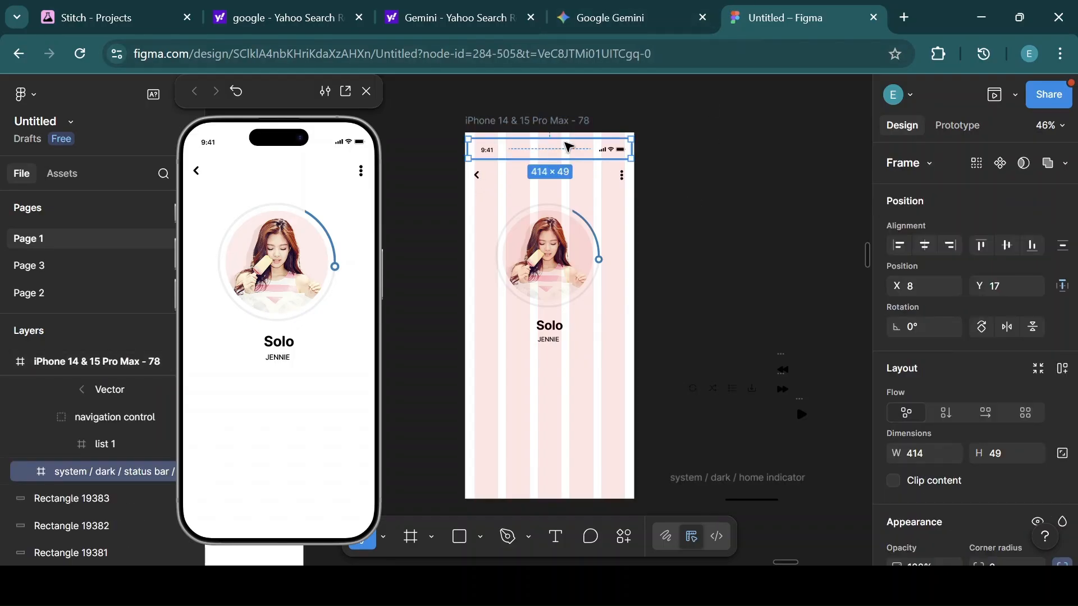
pyautogui.scroll(-5, 983, 331)
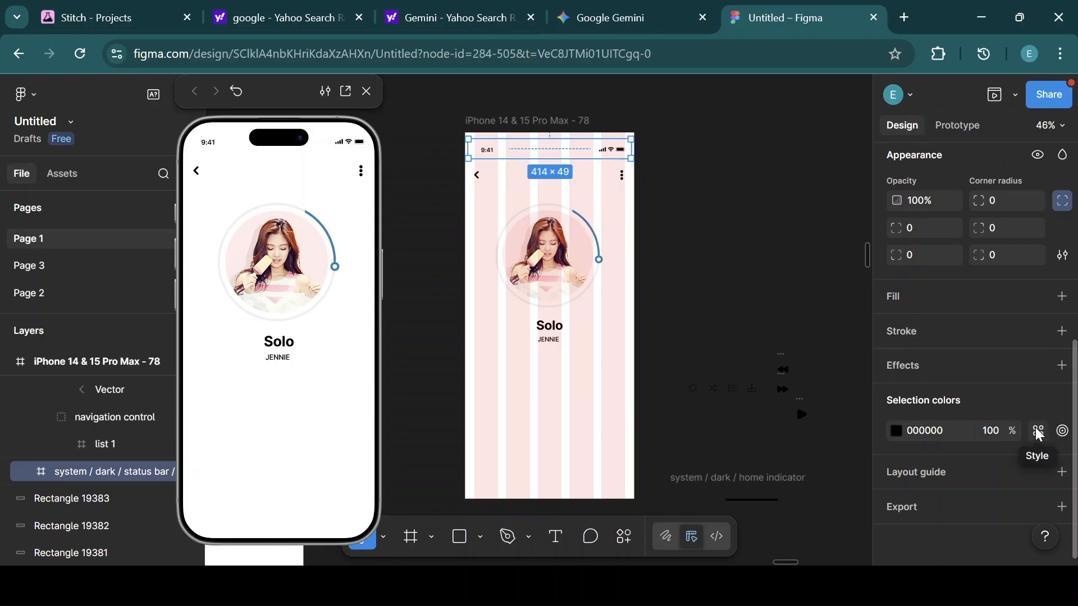
pyautogui.click(1040, 436)
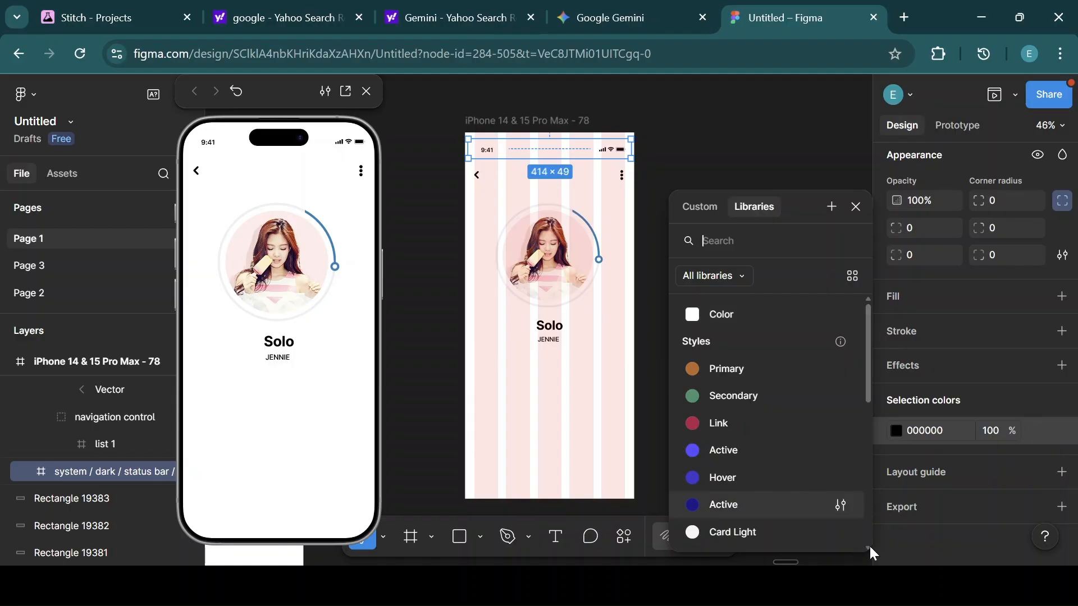
pyautogui.click(869, 547)
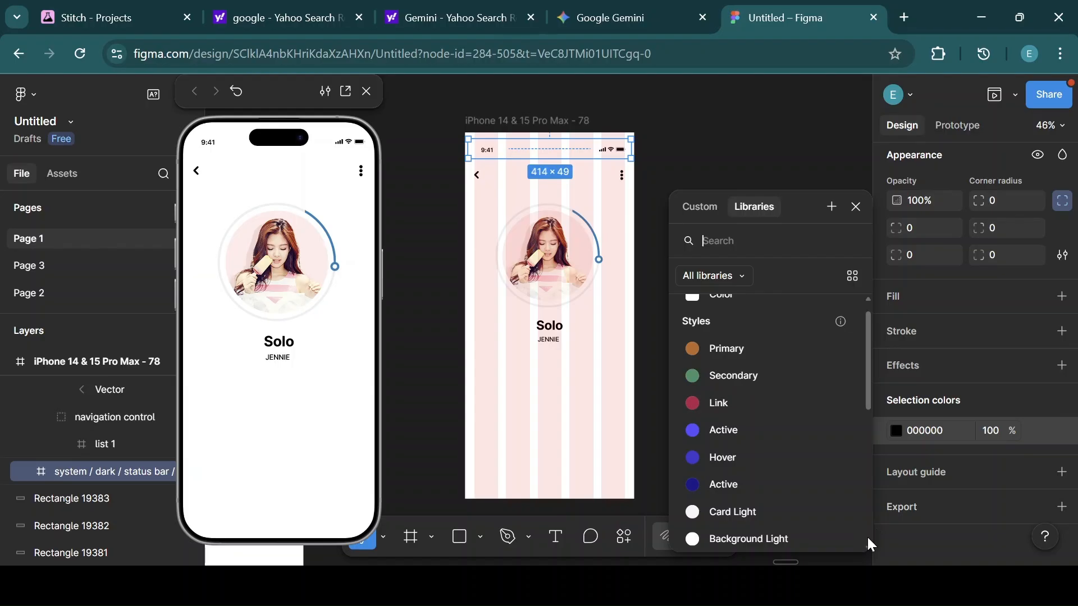
pyautogui.scroll(-3, 870, 546)
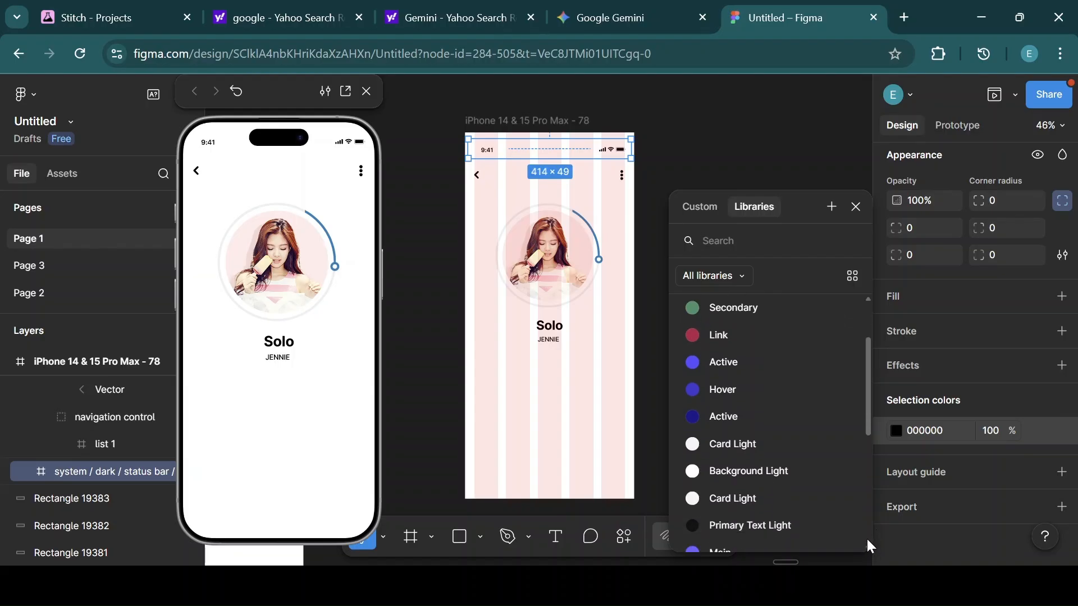
pyautogui.scroll(-2, 868, 547)
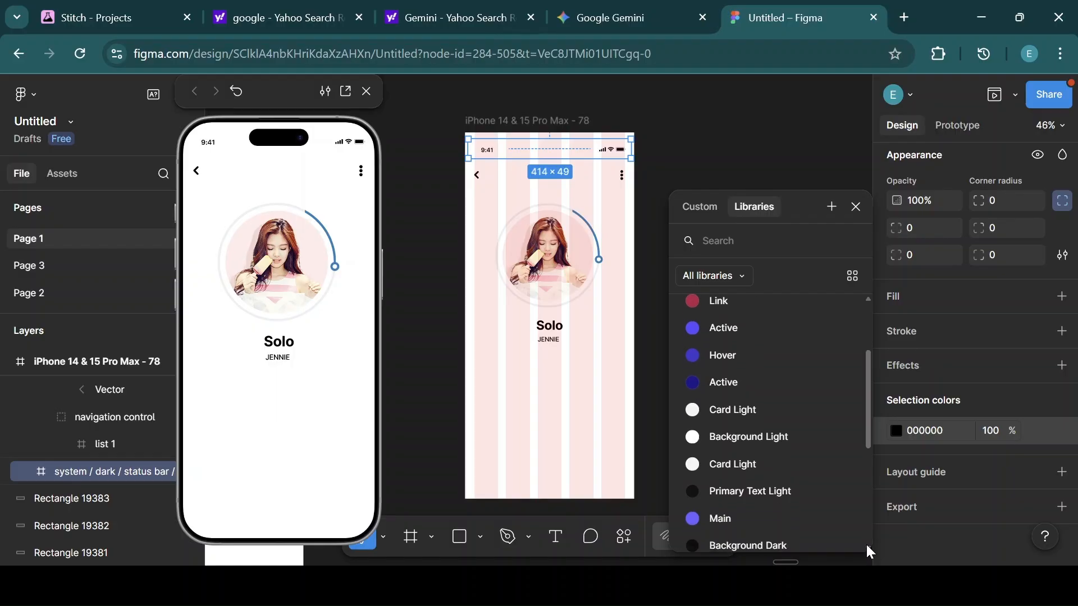
pyautogui.moveTo(866, 416)
pyautogui.mouseDown()
pyautogui.moveTo(870, 477)
pyautogui.moveTo(868, 409)
pyautogui.mouseUp()
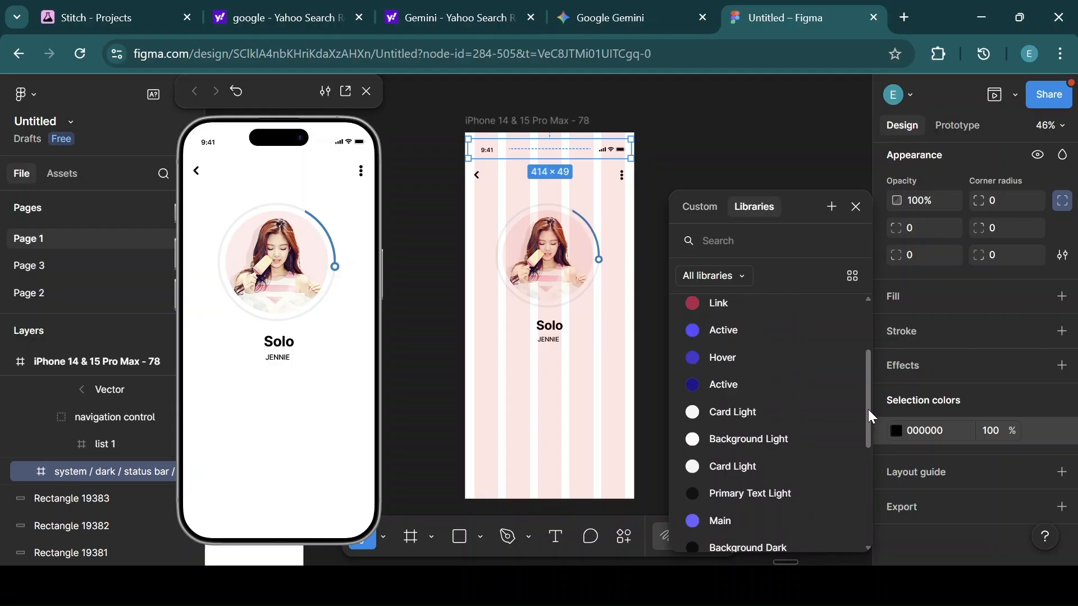
pyautogui.click(745, 494)
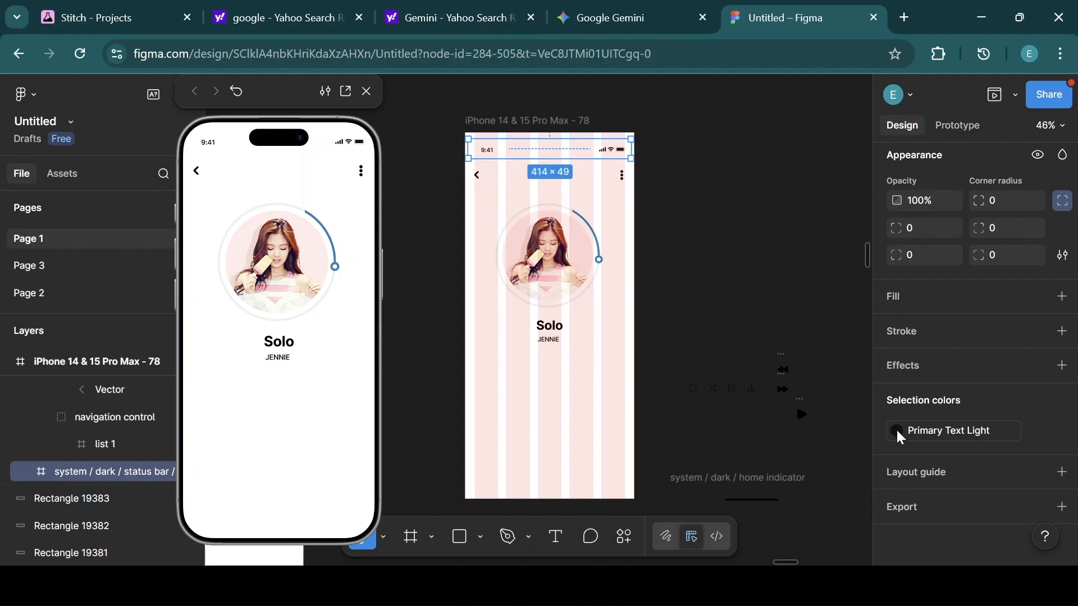
# Apply the Primary Text Light color style to the navigation bar's icons.
pyautogui.click(493, 182)
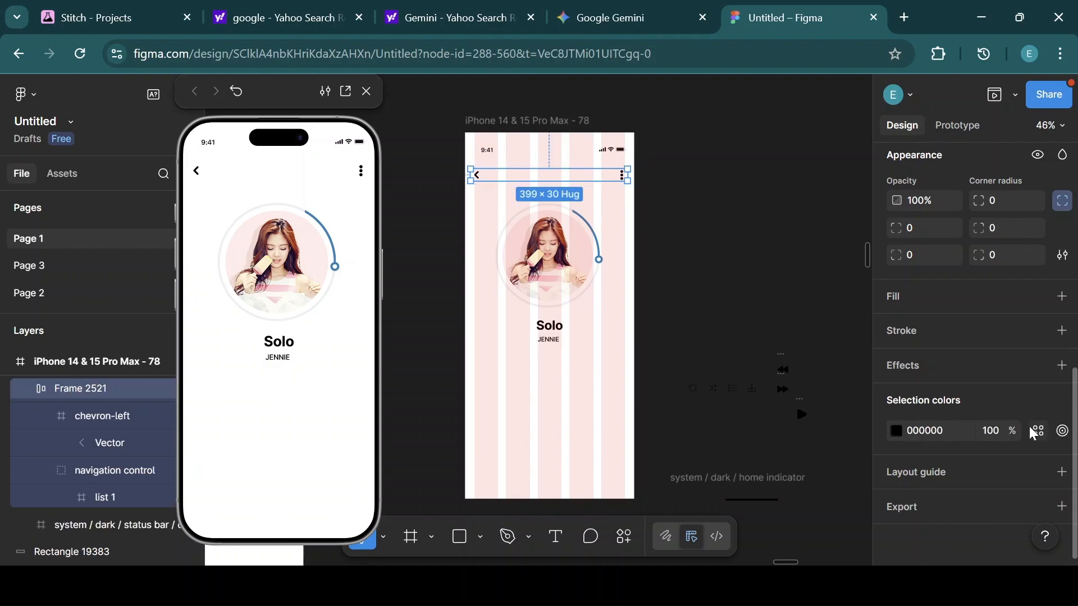
pyautogui.click(1032, 428)
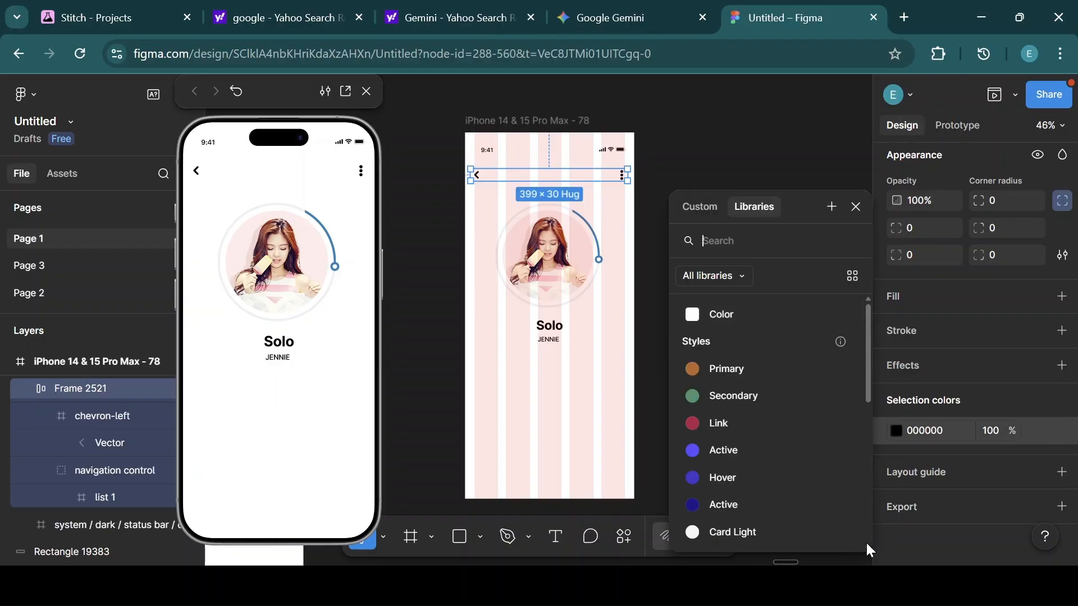
pyautogui.scroll(-5, 865, 541)
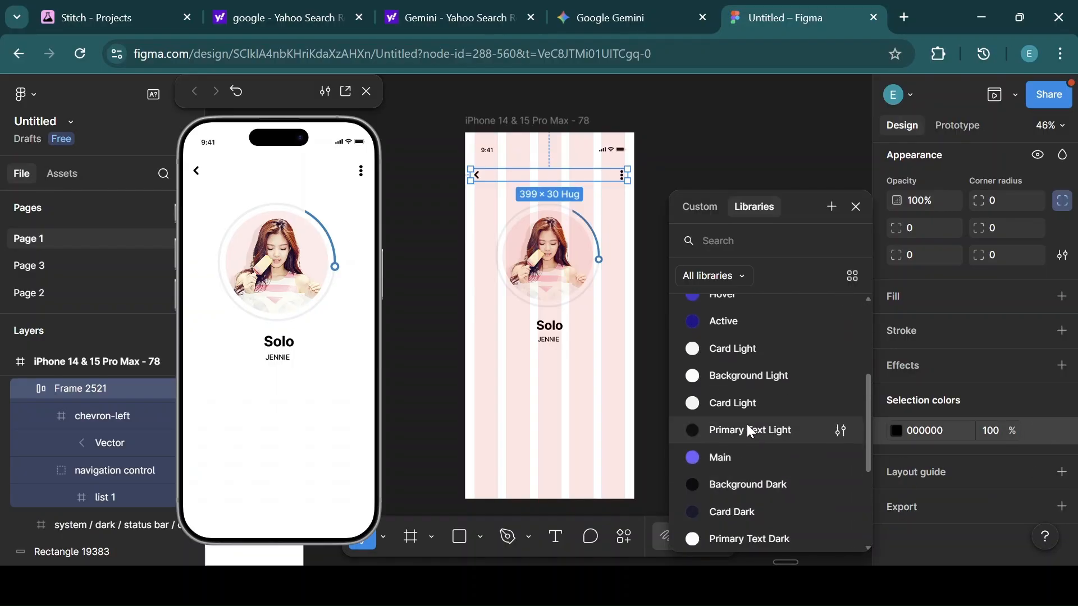
pyautogui.click(761, 432)
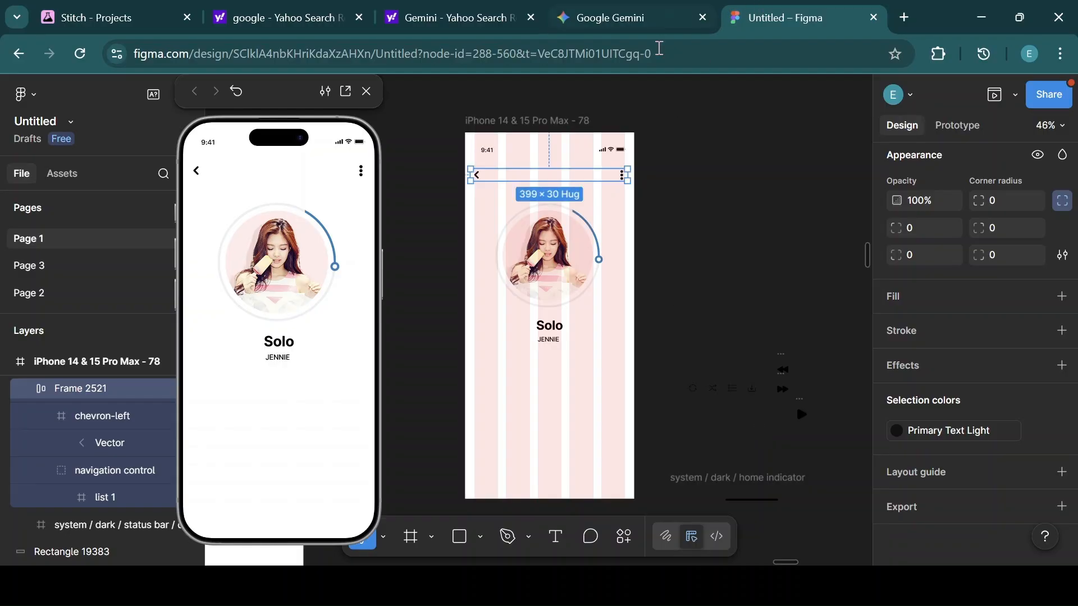
# Apply the Background Light color style to the phone frame's fill.
pyautogui.click(540, 124)
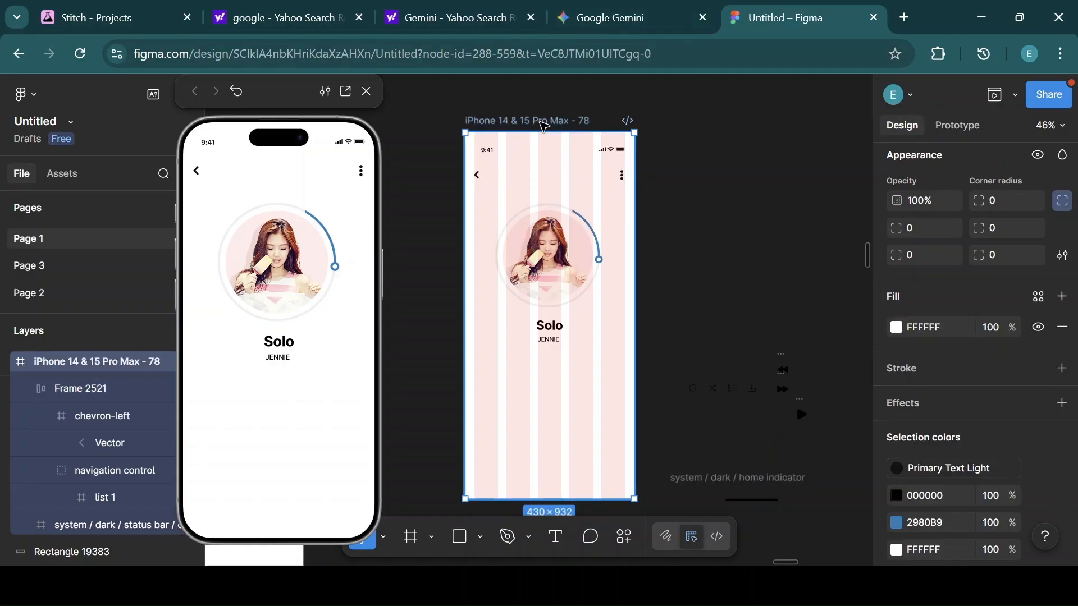
pyautogui.click(1038, 297)
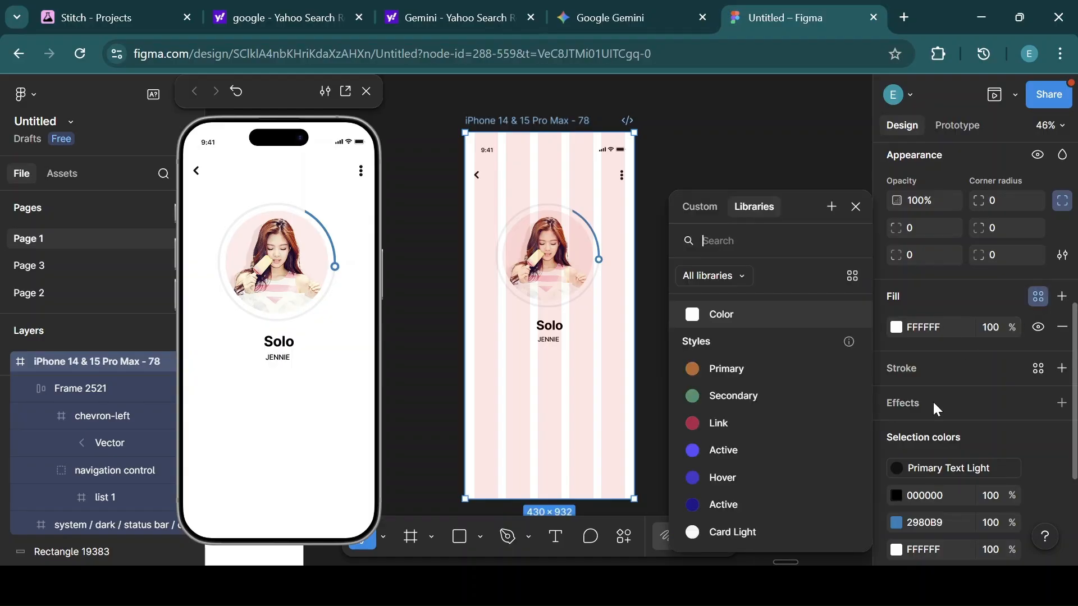
pyautogui.scroll(-3, 867, 547)
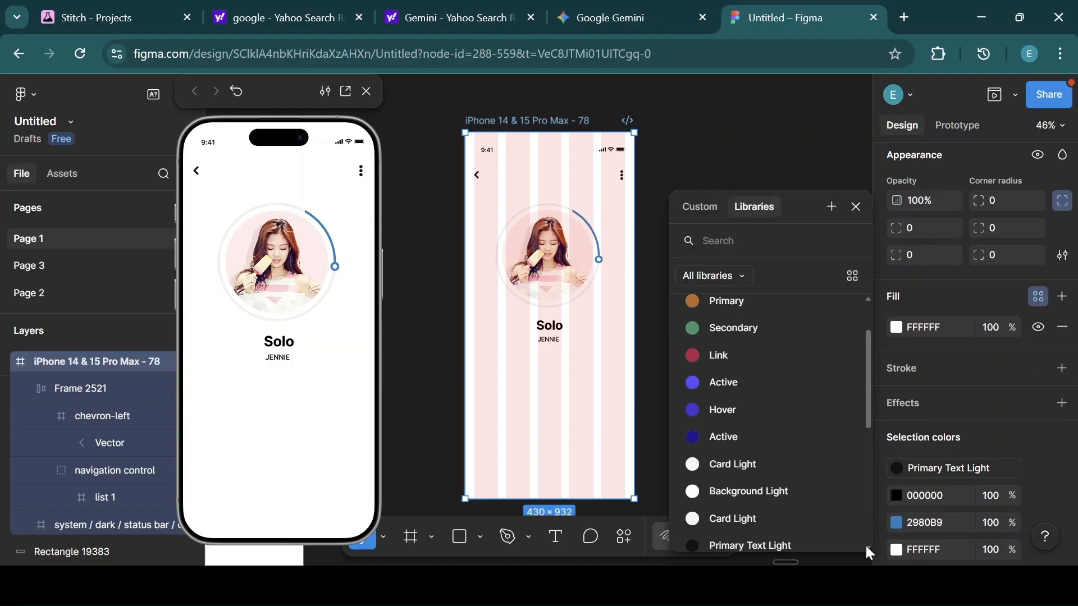
pyautogui.scroll(-2, 866, 548)
pyautogui.click(741, 454)
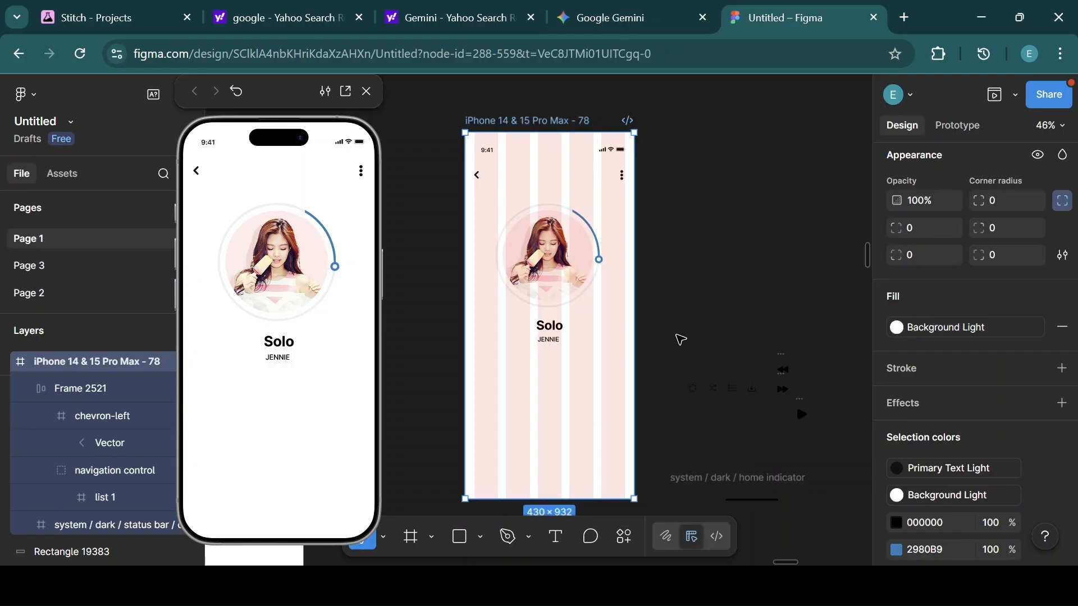
# Apply the Main color style to the blue progress arc color of the album frame.
pyautogui.click(556, 254)
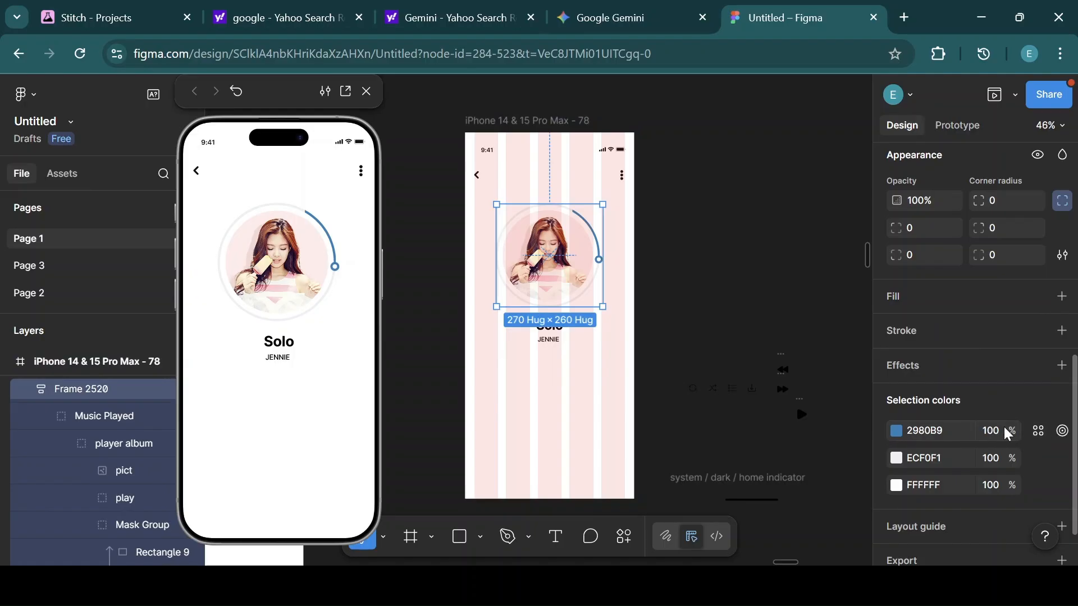
pyautogui.click(1038, 432)
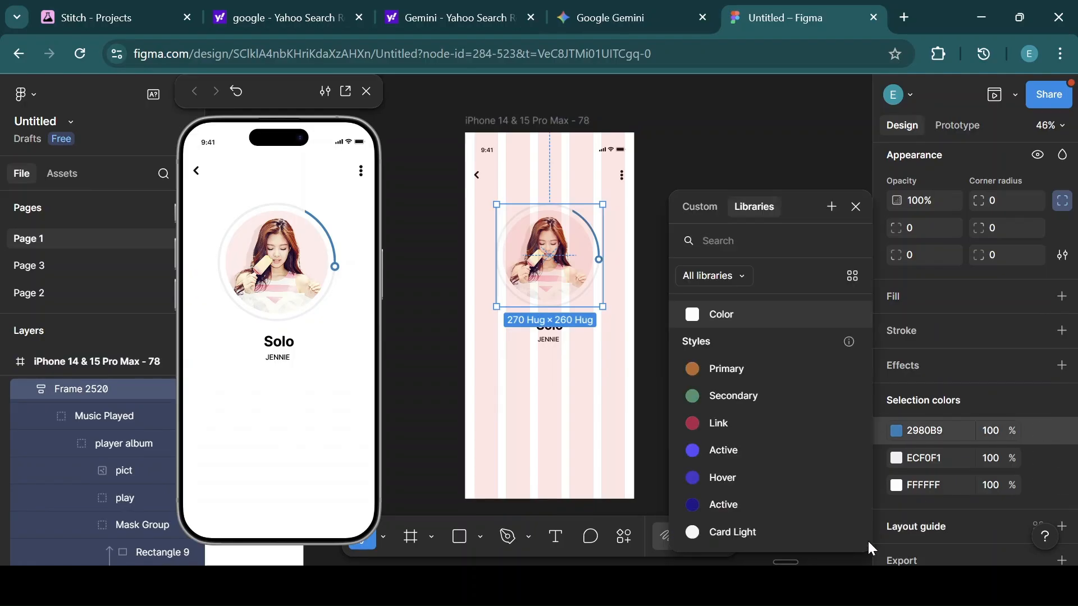
pyautogui.scroll(-4, 867, 544)
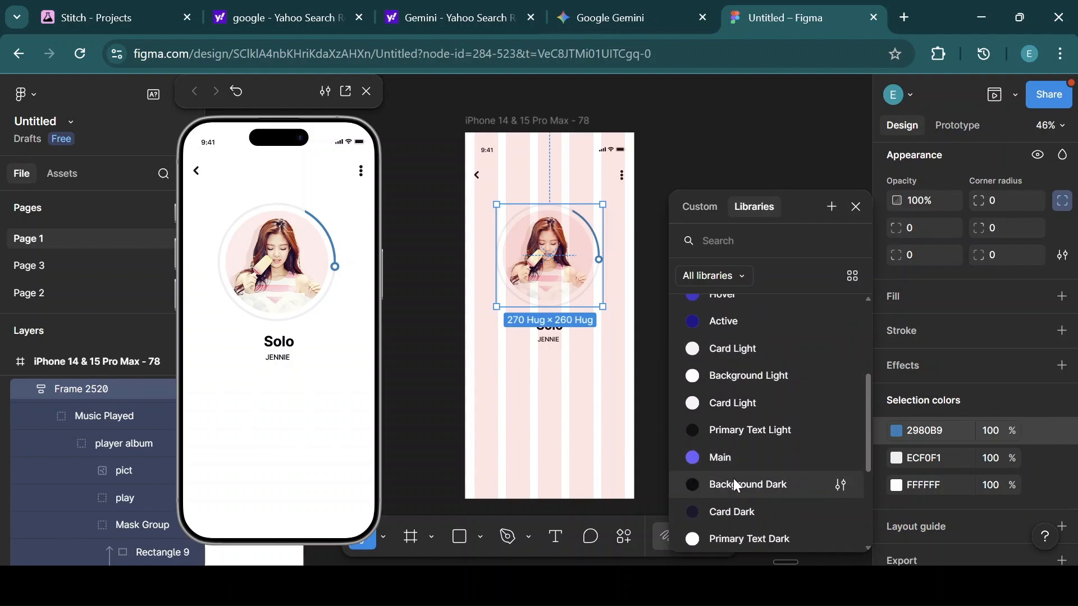
pyautogui.click(720, 458)
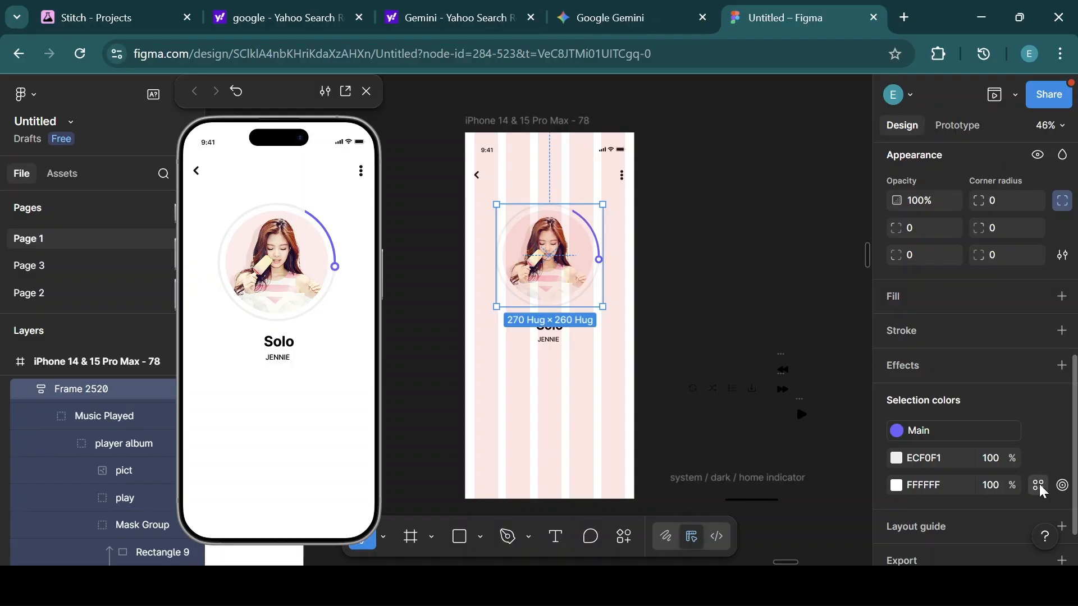
# Apply the Background Light color style to the album frame's white color.
pyautogui.click(1039, 485)
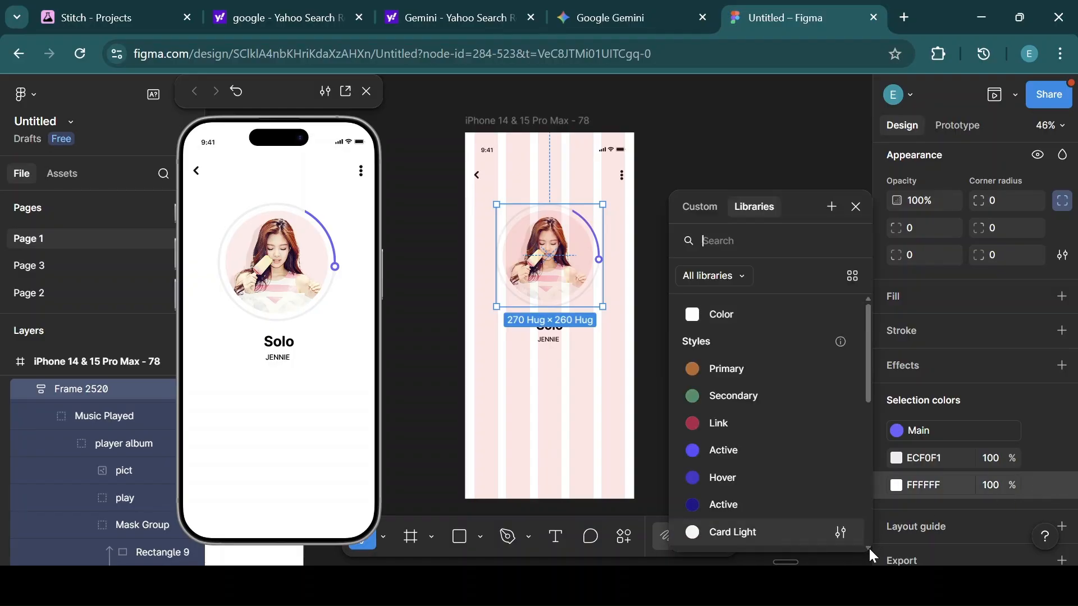
pyautogui.scroll(-3, 868, 543)
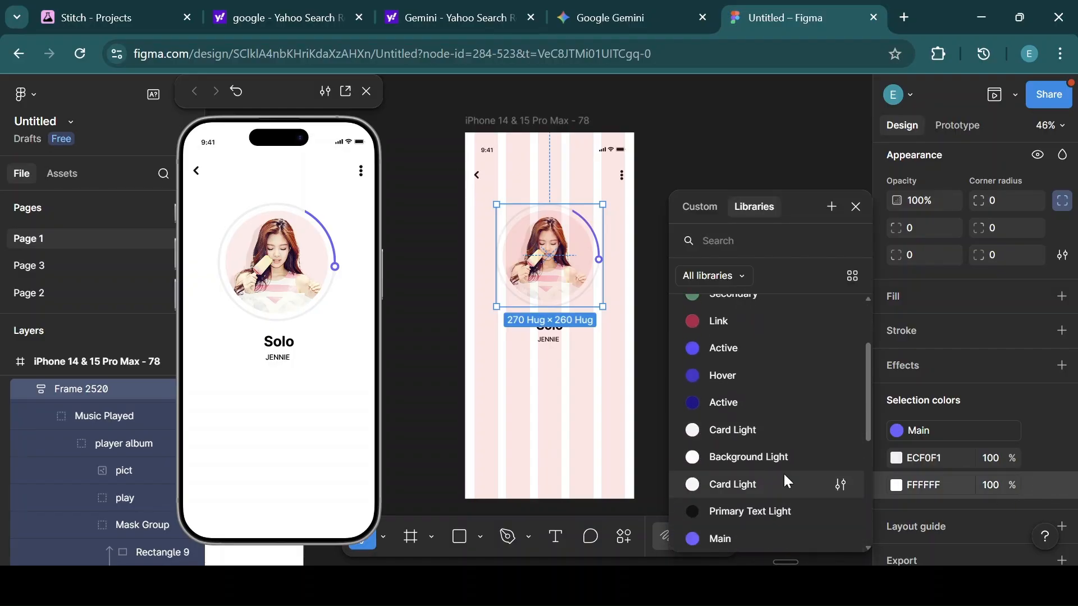
pyautogui.click(759, 455)
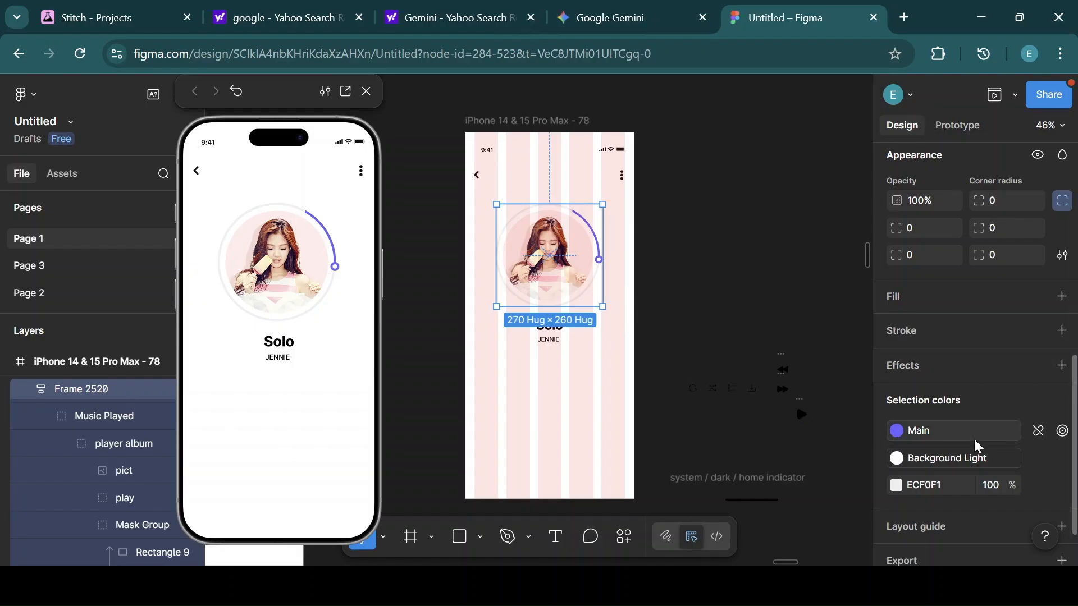
# Apply the Card Light color style to the album frame's remaining light grey color.
pyautogui.click(1039, 487)
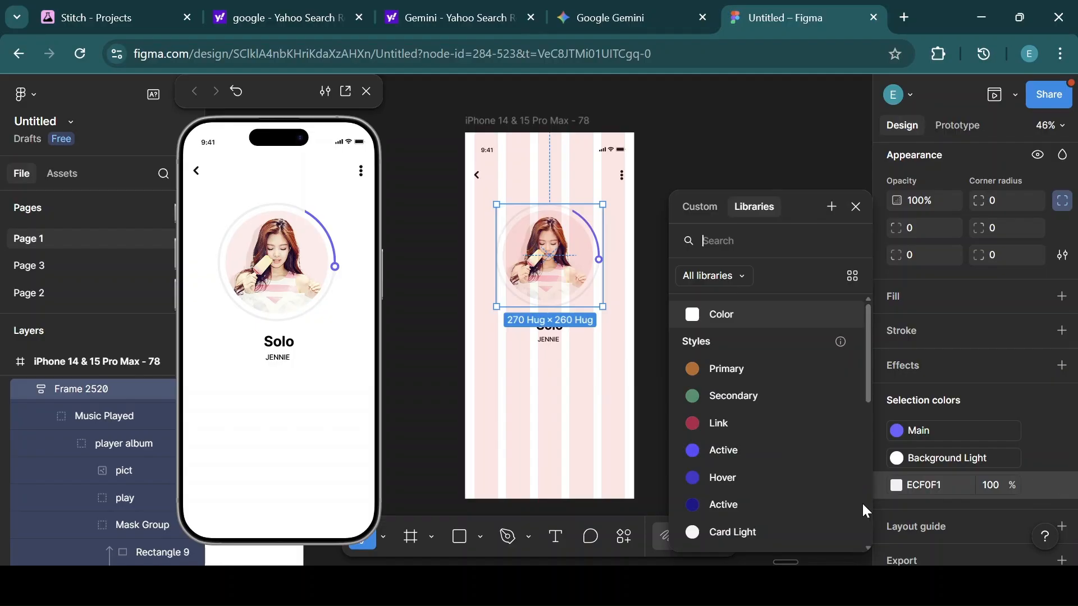
pyautogui.scroll(-2, 866, 549)
pyautogui.scroll(-4, 867, 552)
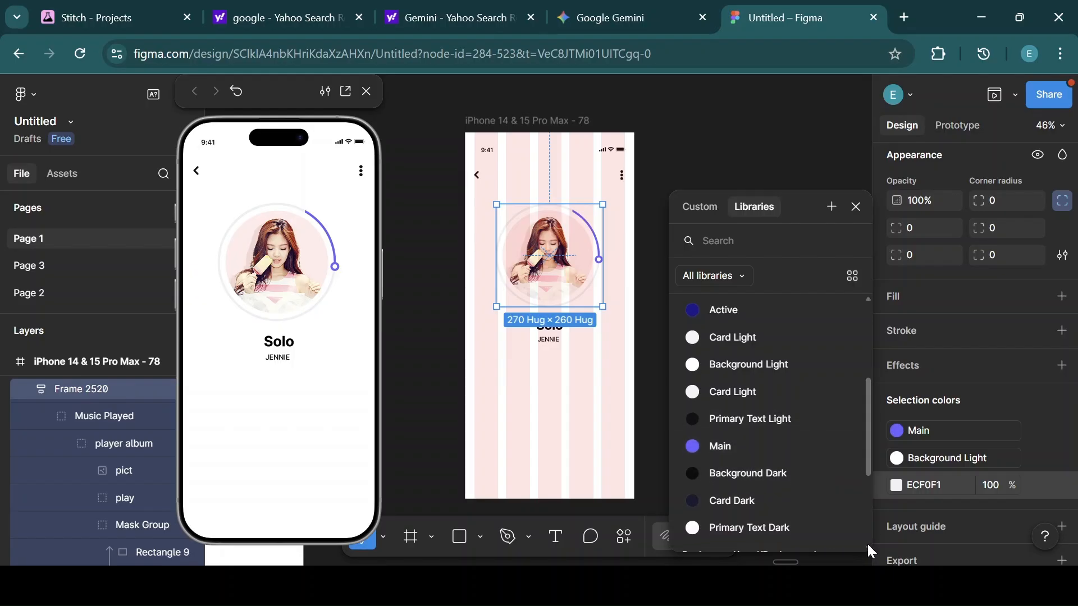
pyautogui.scroll(-3, 867, 543)
pyautogui.scroll(-1, 866, 543)
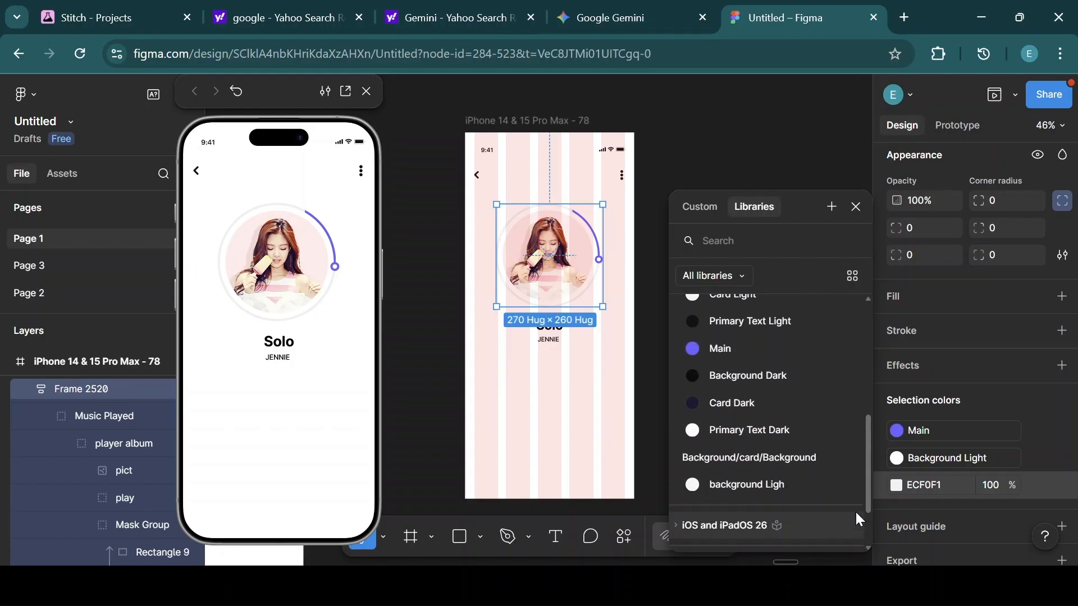
pyautogui.moveTo(869, 471); pyautogui.dragTo(864, 423)
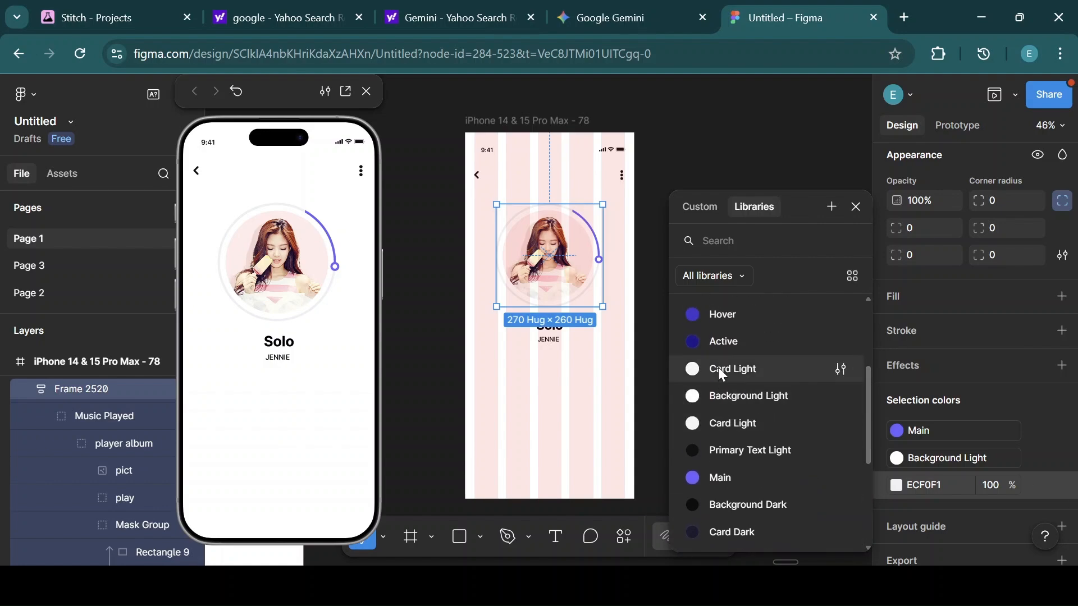
pyautogui.click(750, 371)
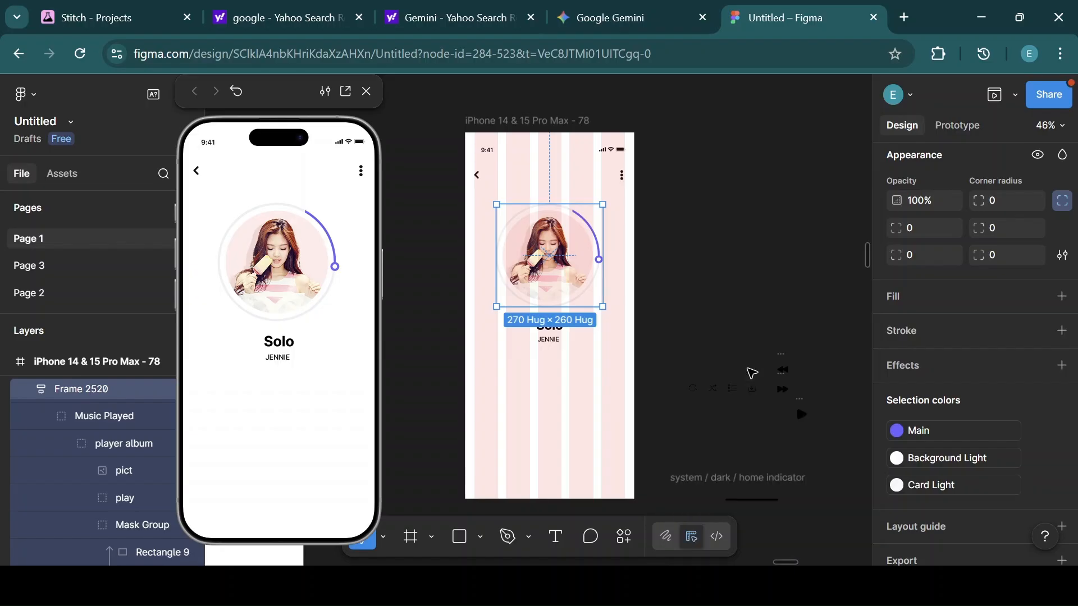
# Apply the Main color style to the Solo title's fill.
pyautogui.click(598, 388)
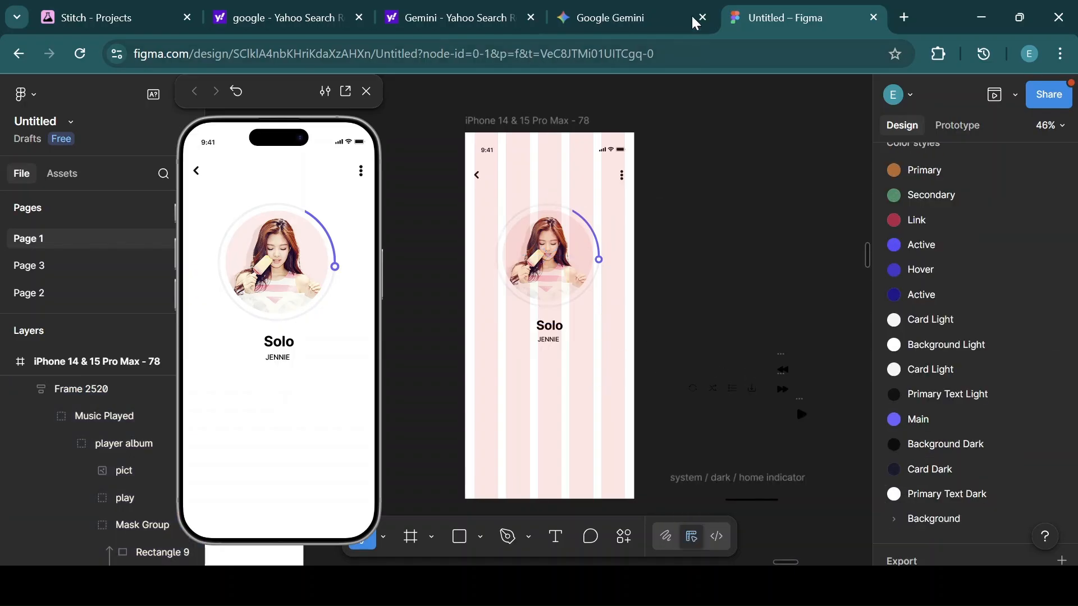
pyautogui.click(556, 331)
pyautogui.doubleClick(556, 331)
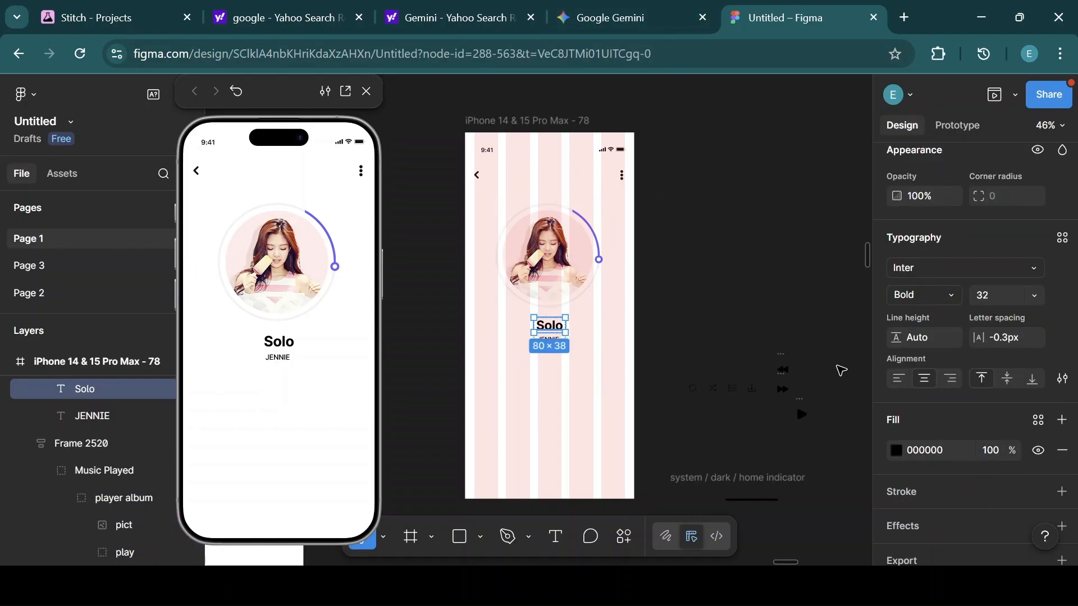
pyautogui.click(1039, 421)
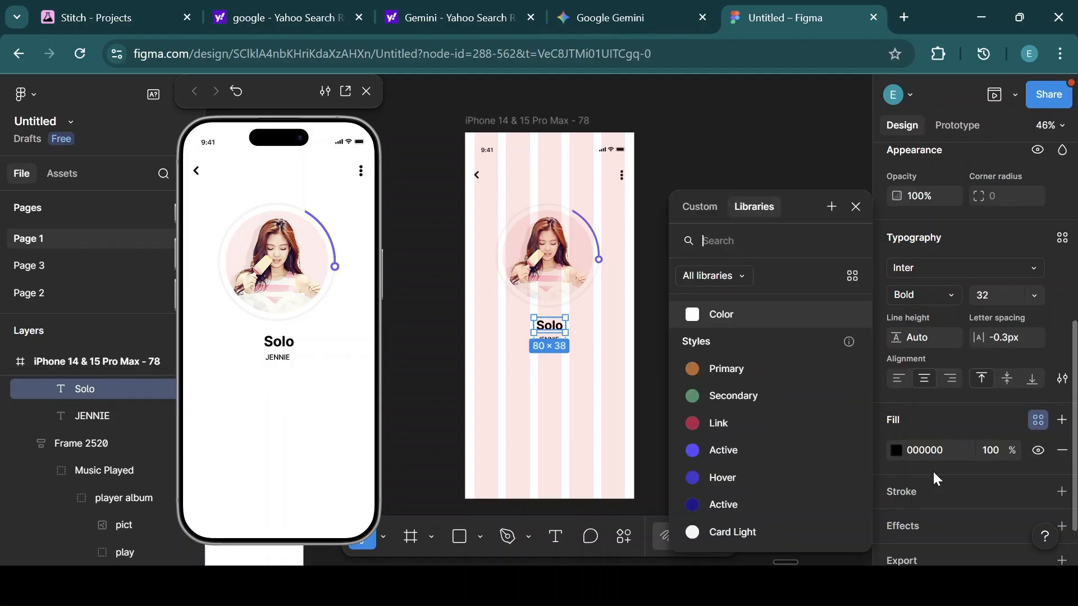
pyautogui.scroll(-2, 864, 545)
pyautogui.scroll(-2, 865, 546)
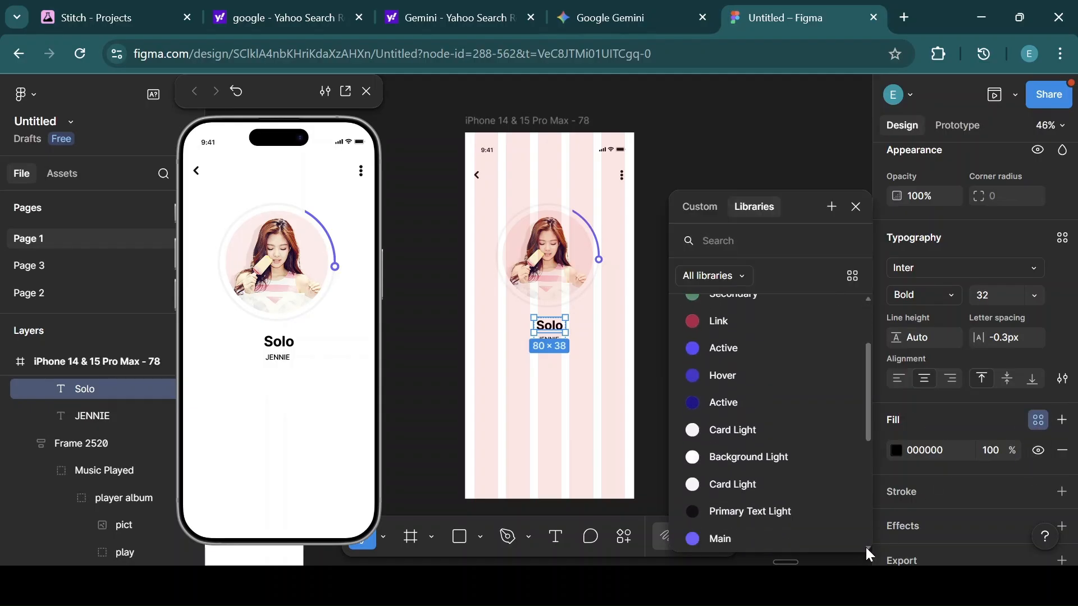
pyautogui.click(738, 535)
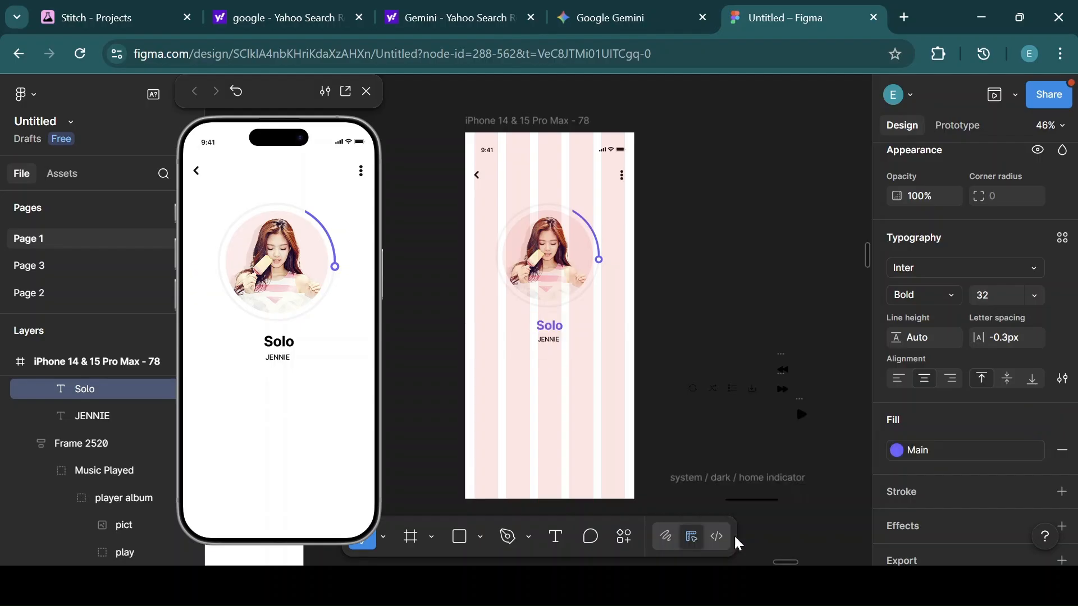
# Apply the Primary Text Light color style to the JENNIE label's fill.
pyautogui.click(551, 341)
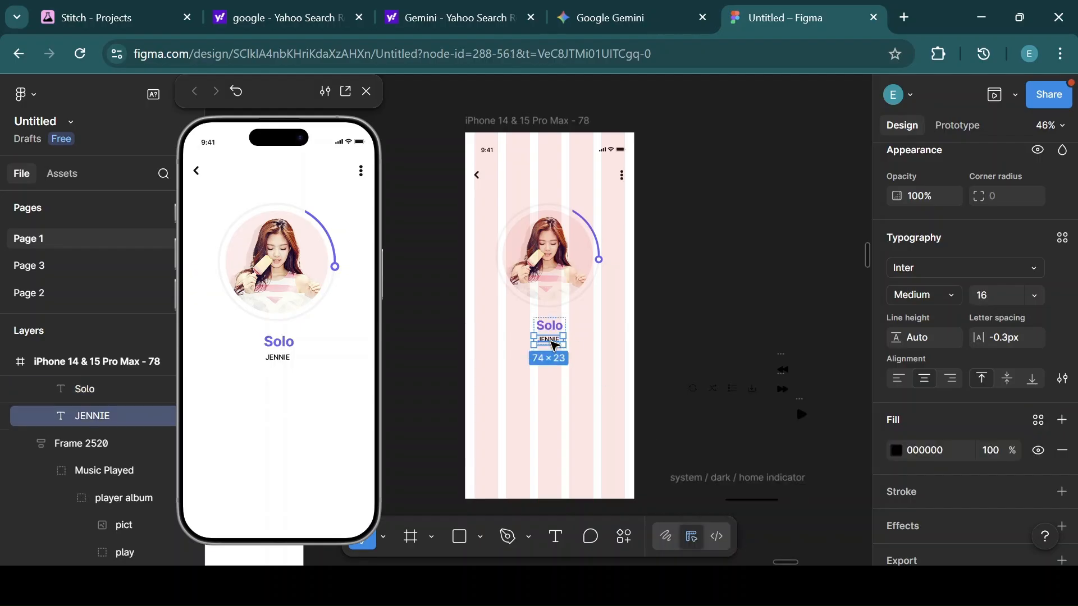
pyautogui.click(1037, 421)
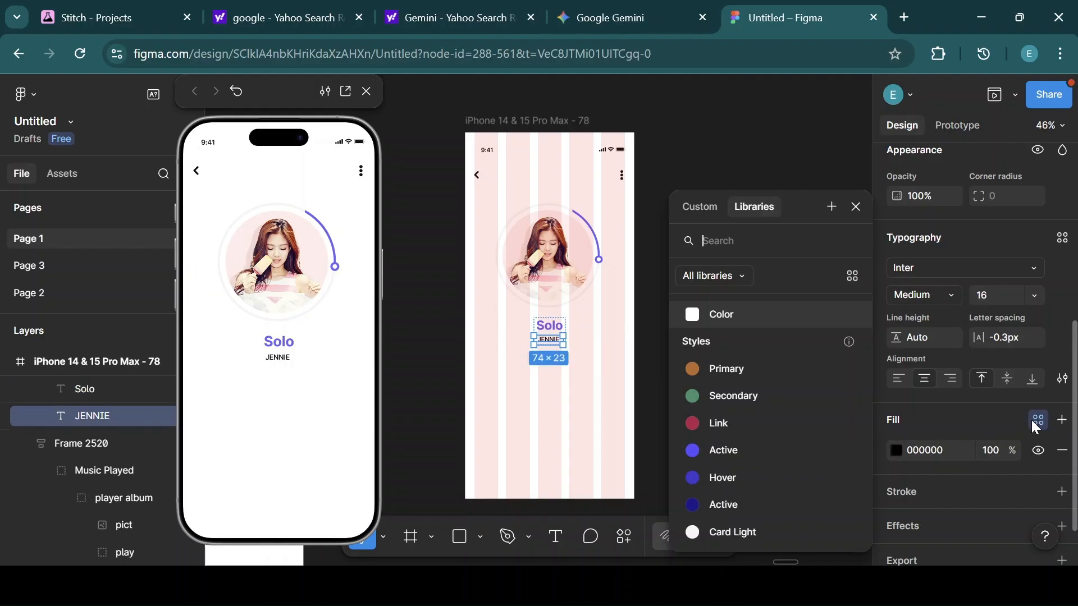
pyautogui.scroll(-5, 869, 552)
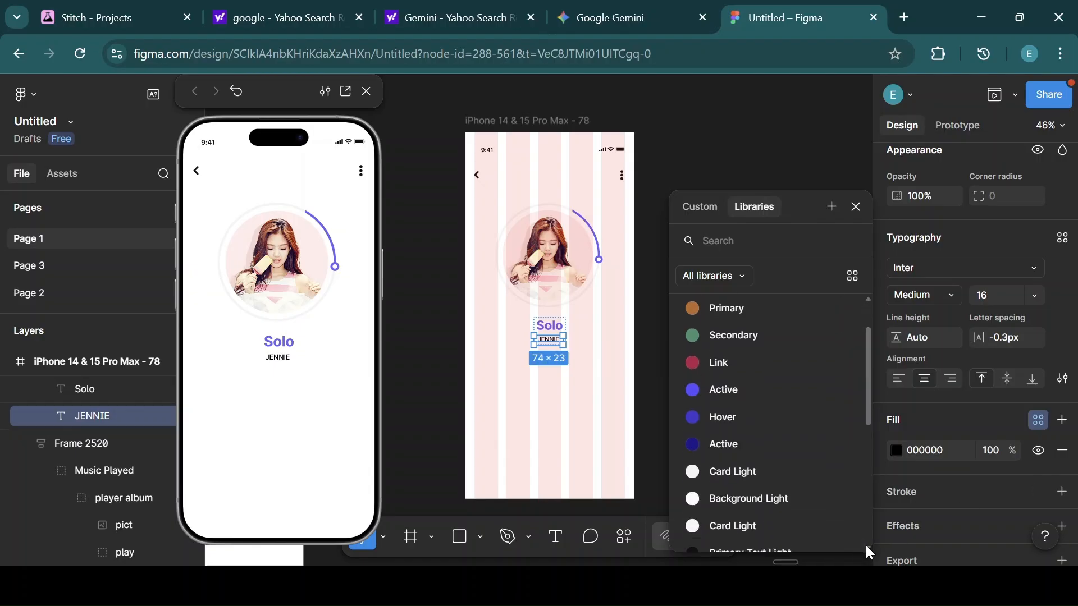
pyautogui.click(752, 434)
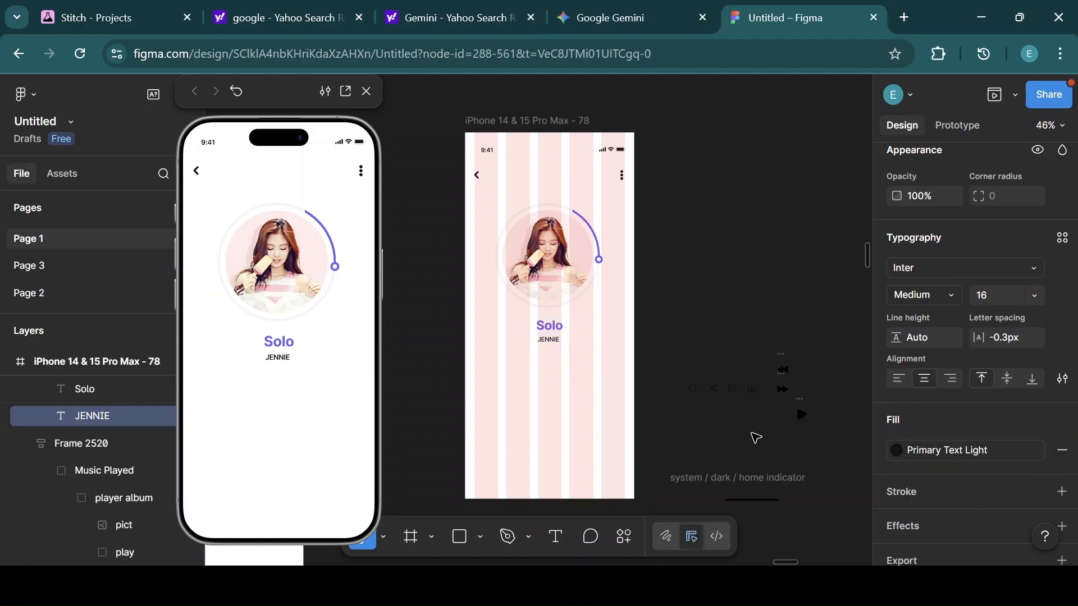
# Draw a circle below the Solo title and set its size to 80 × 80.
pyautogui.click(570, 383)
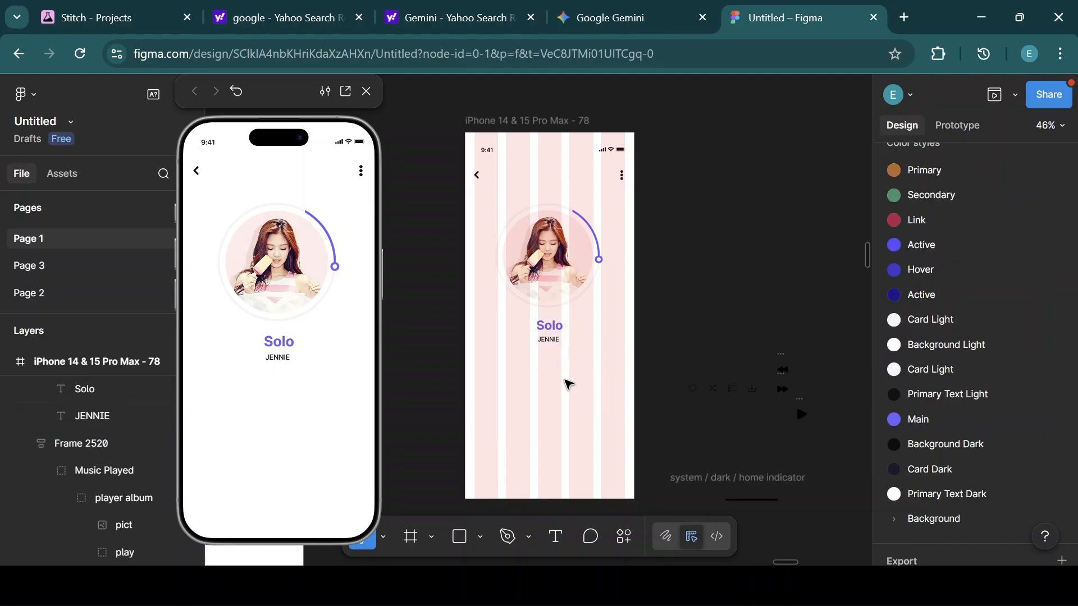
pyautogui.click(545, 336)
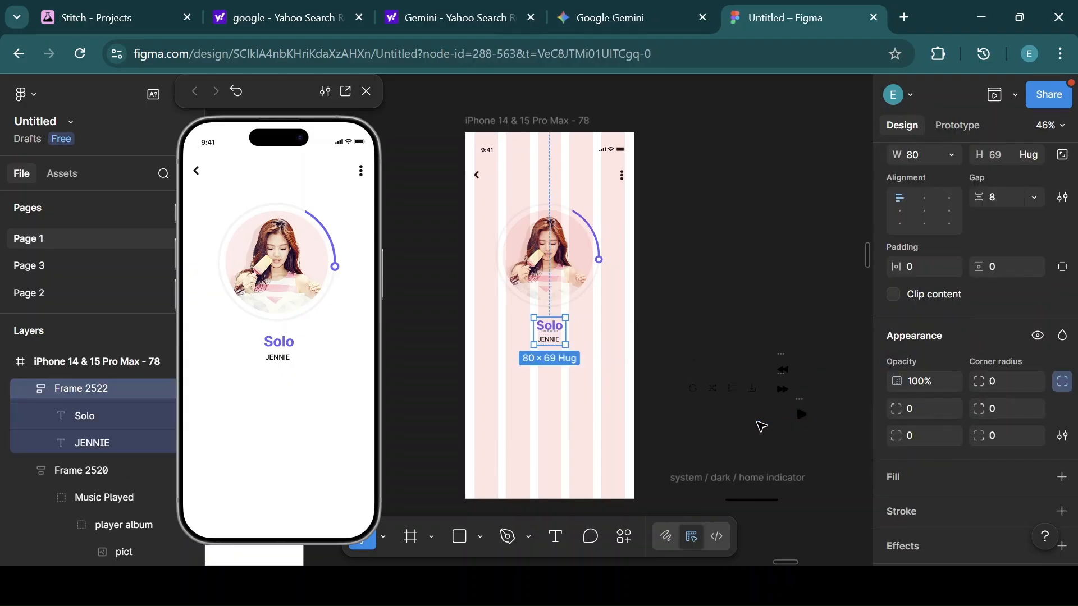
pyautogui.click(476, 535)
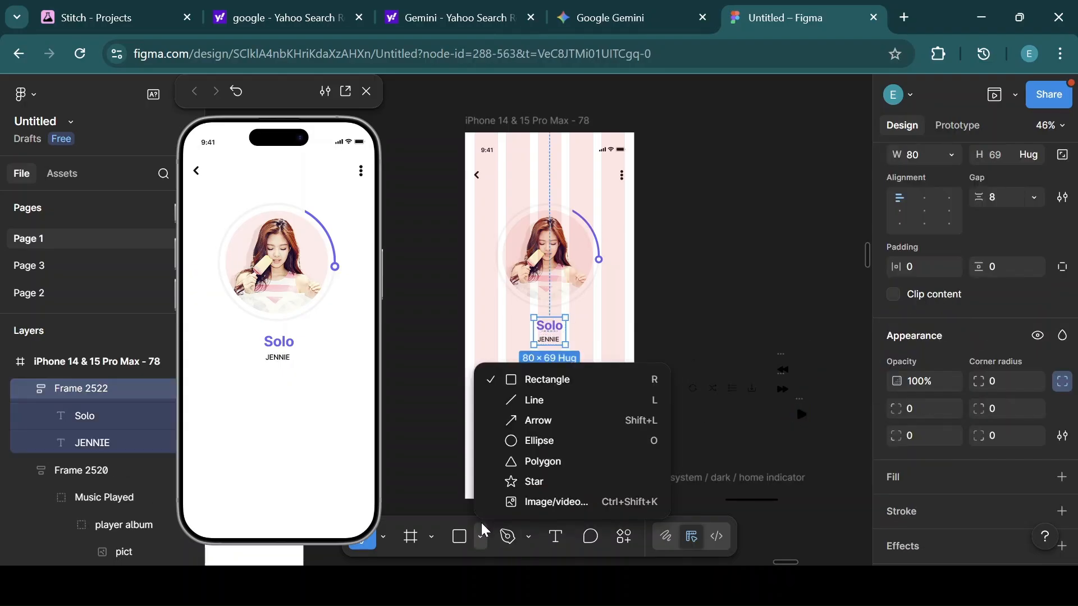
pyautogui.click(534, 441)
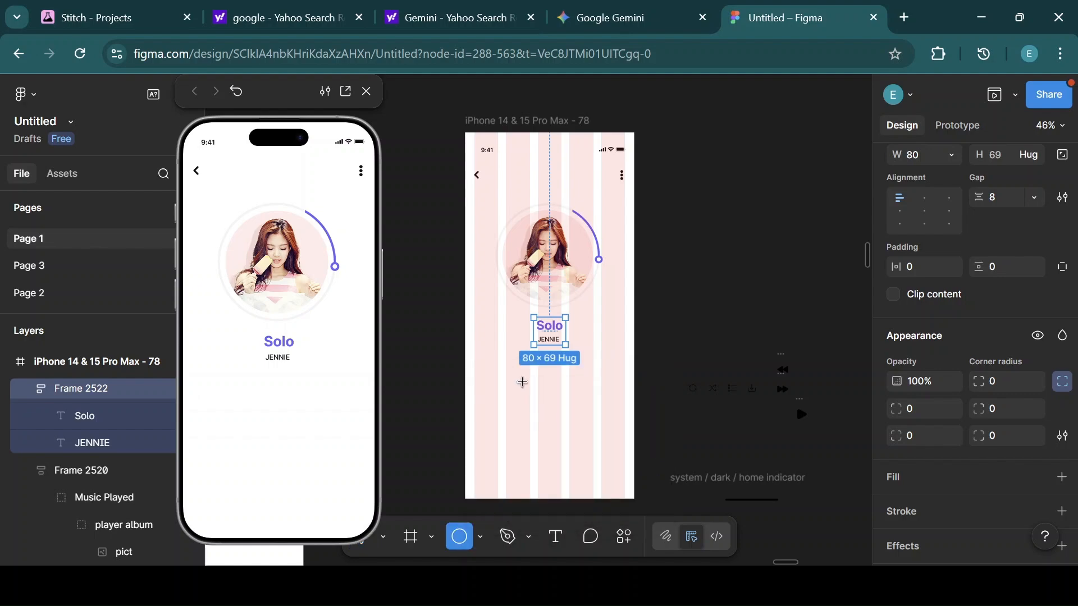
pyautogui.moveTo(523, 384)
pyautogui.mouseDown()
pyautogui.moveTo(562, 420)
pyautogui.moveTo(550, 387)
pyautogui.mouseUp()
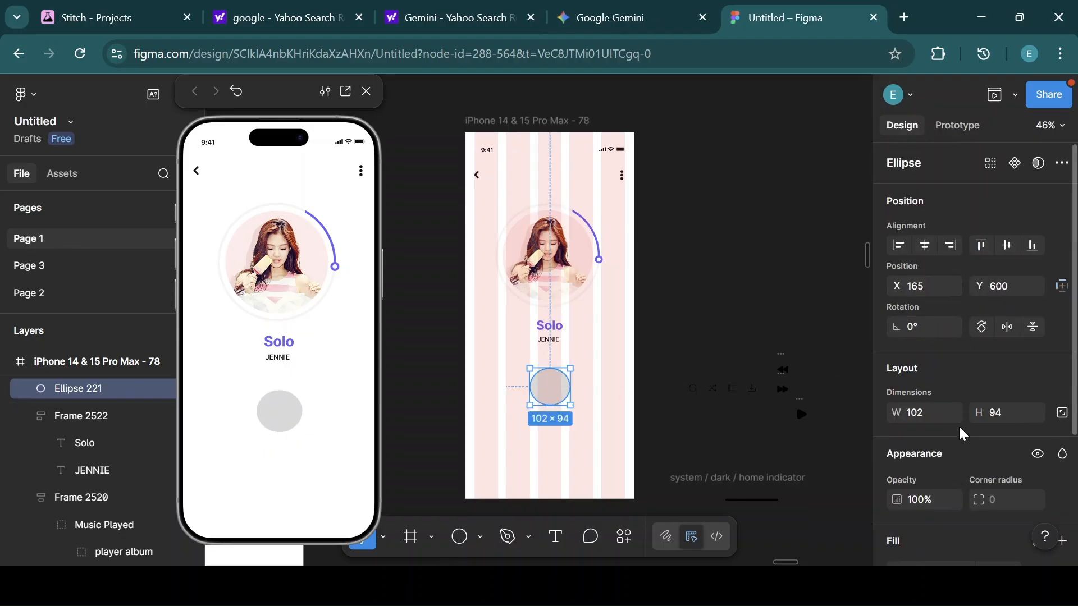
pyautogui.click(927, 413)
pyautogui.click(998, 416)
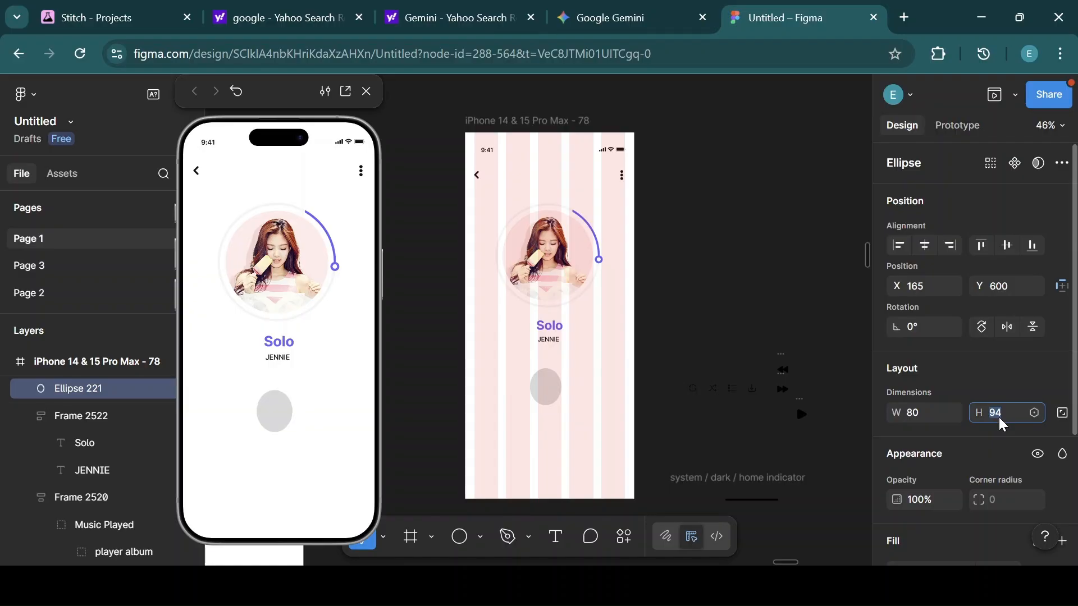
pyautogui.write('80')
pyautogui.press('Return')
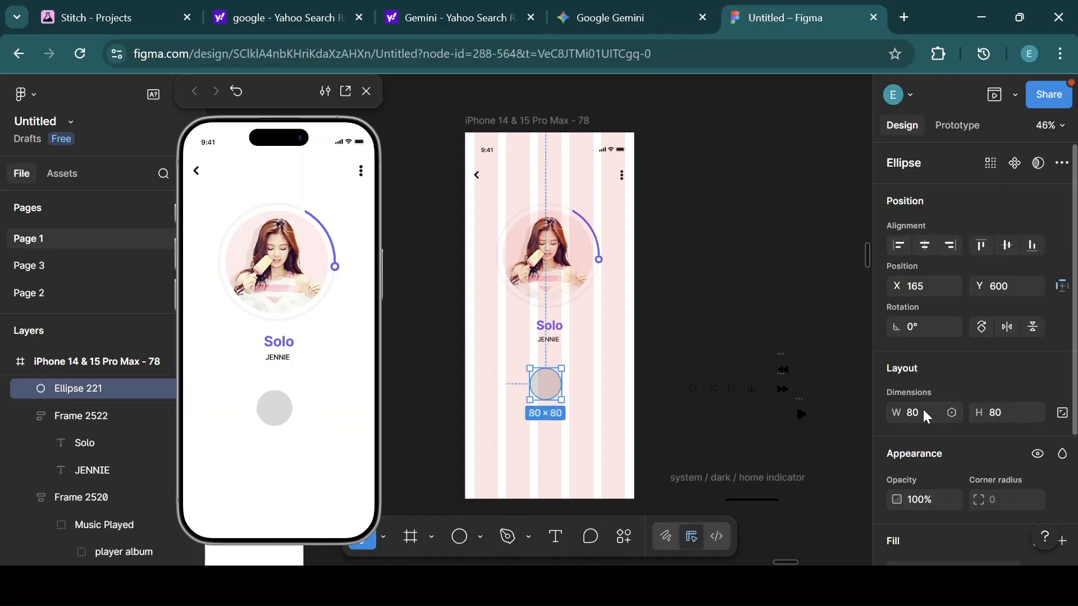
# Apply the Main color style to the circle's fill.
pyautogui.scroll(-3, 934, 398)
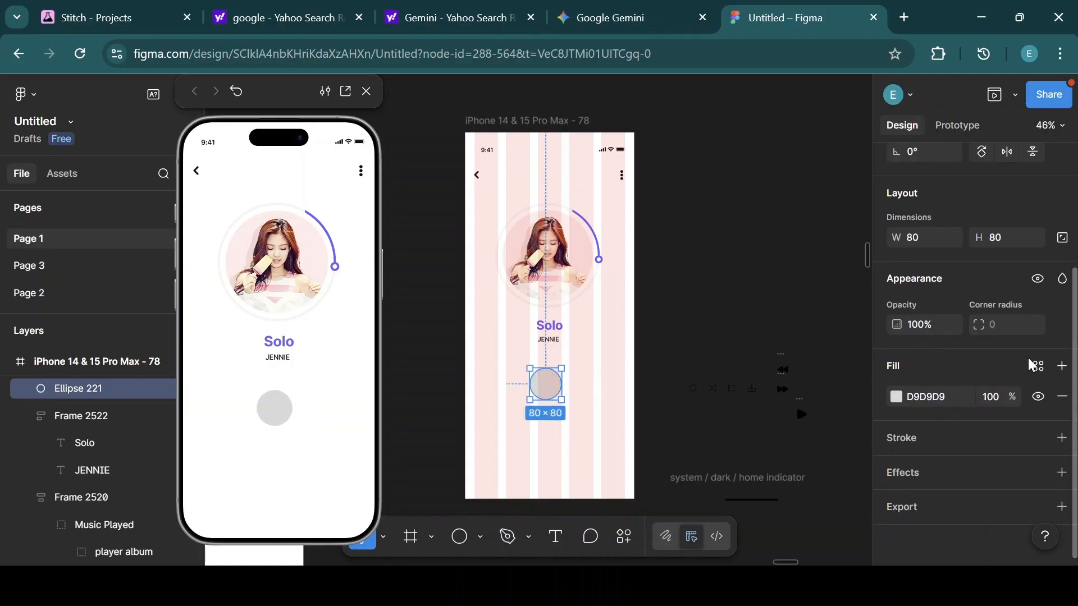
pyautogui.click(1039, 366)
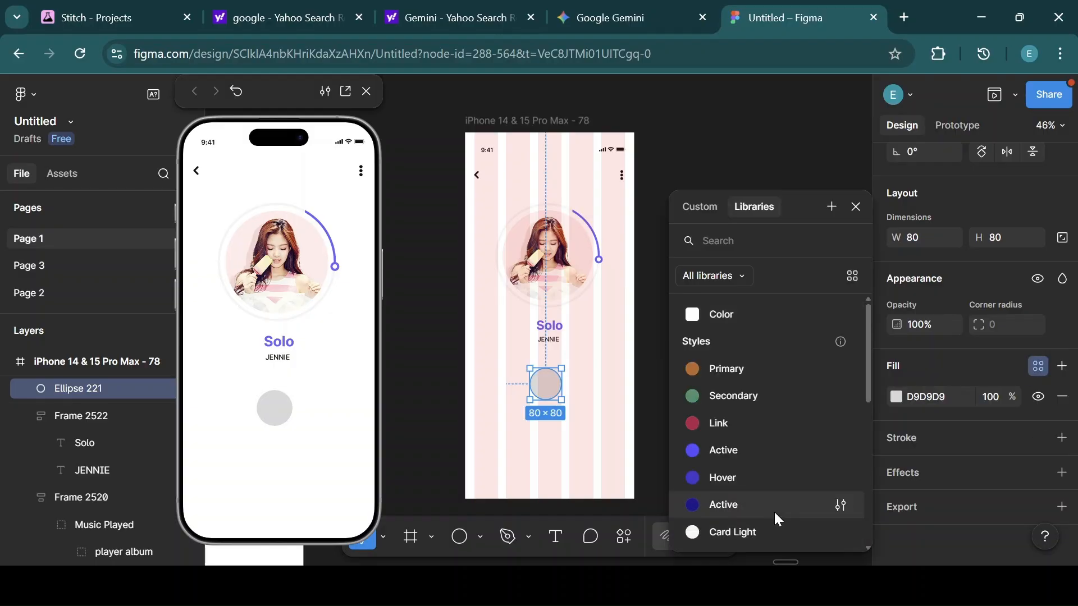
pyautogui.scroll(-5, 866, 544)
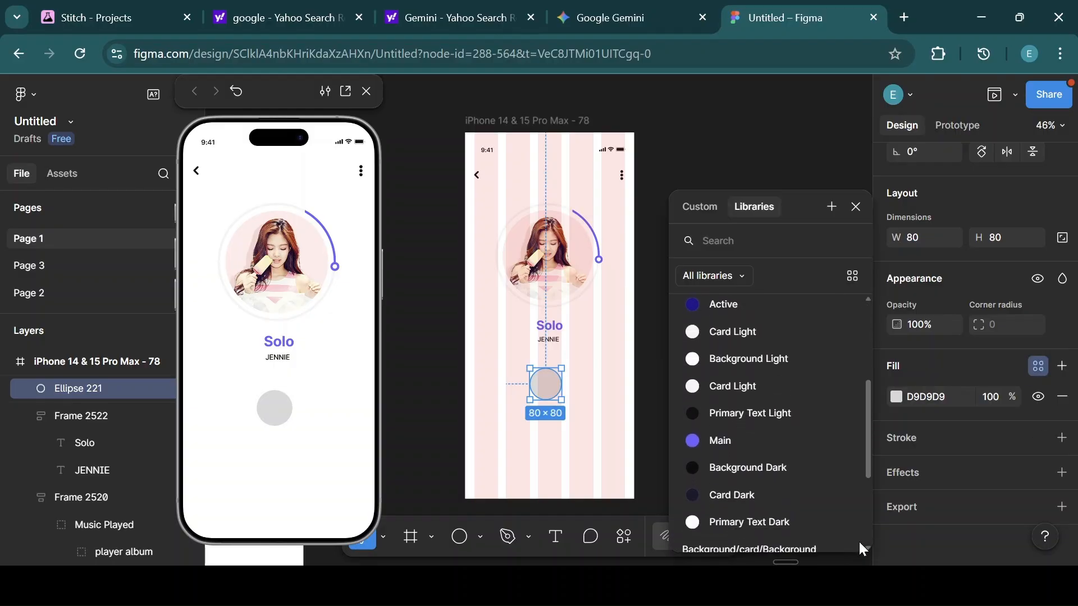
pyautogui.click(725, 438)
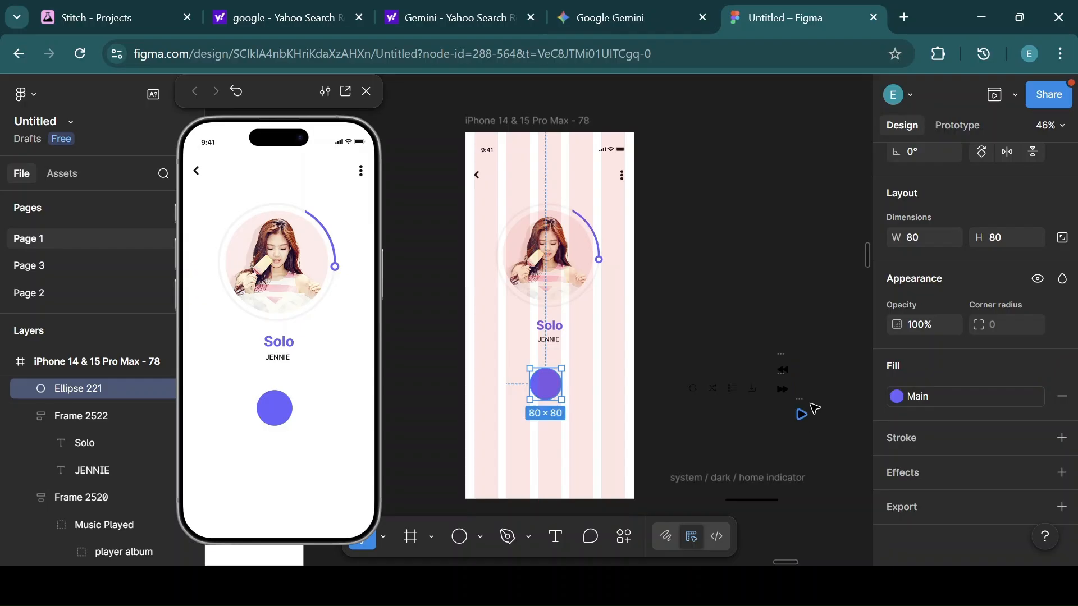
# Place the play icon on the circle and wrap the rewind, play and forward controls in an auto layout row.
pyautogui.moveTo(803, 406); pyautogui.dragTo(546, 376)
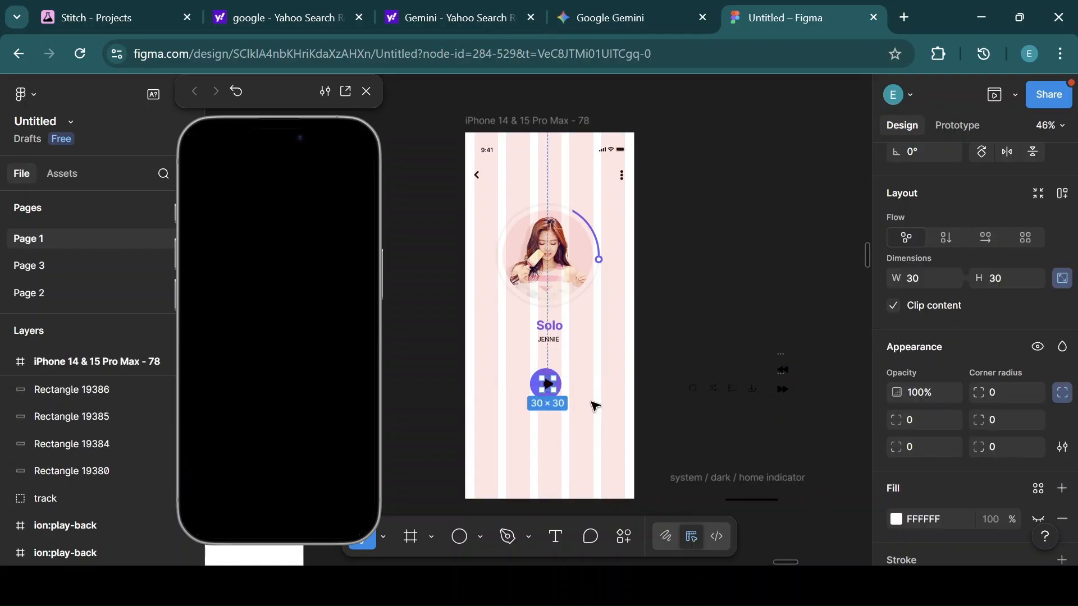
pyautogui.press('Escape')
pyautogui.moveTo(581, 417); pyautogui.dragTo(513, 360)
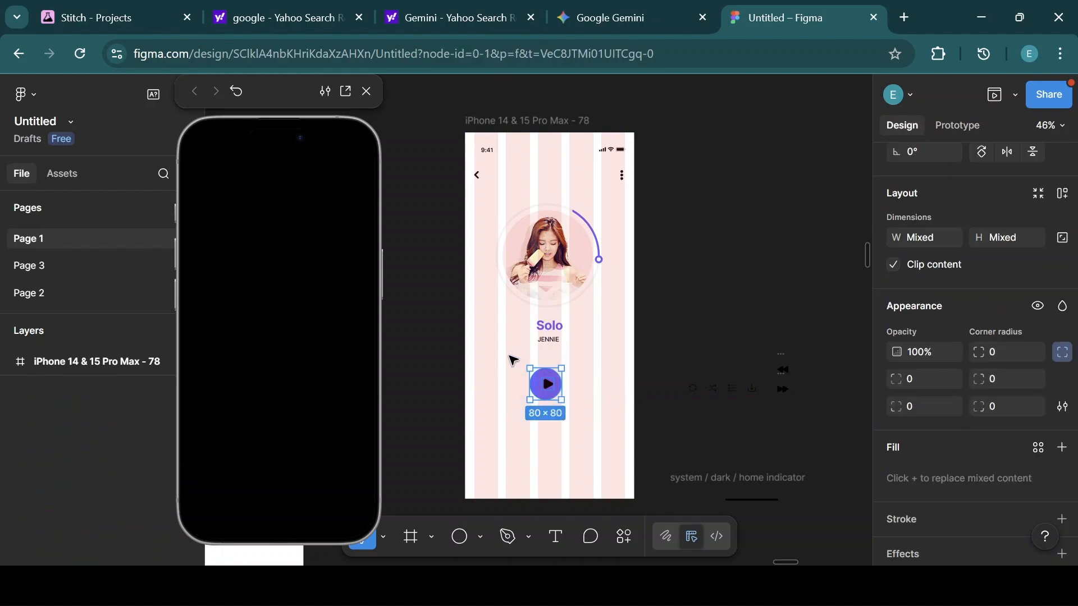
pyautogui.hotkey('shift', 'a')
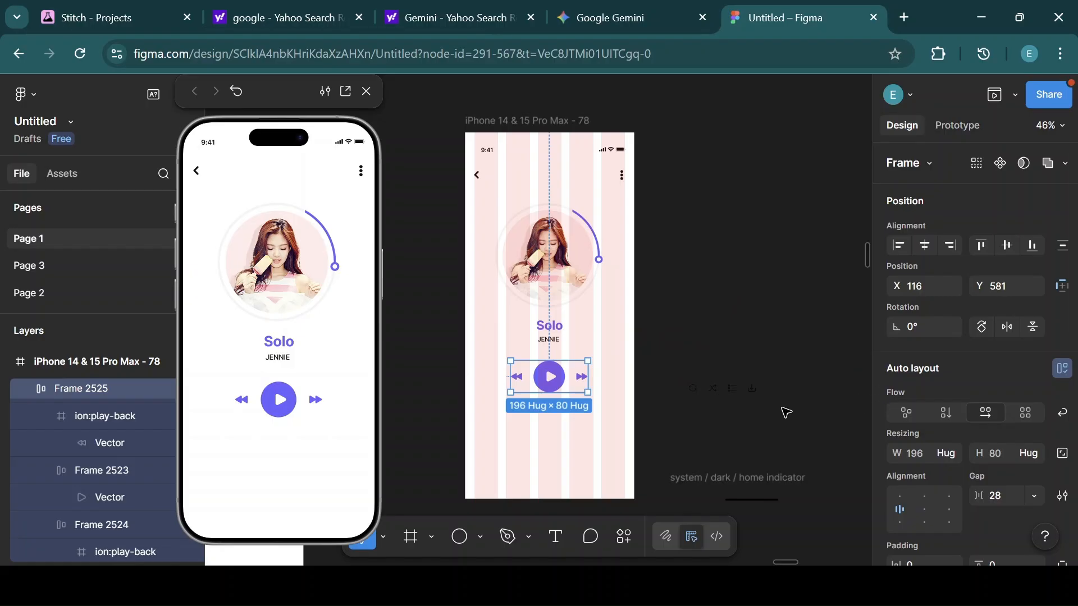
# Move the repeat, shuffle, list and download icon row below the playback controls and center it horizontally.
pyautogui.scroll(-8, 960, 446)
pyautogui.moveTo(687, 384); pyautogui.dragTo(528, 418)
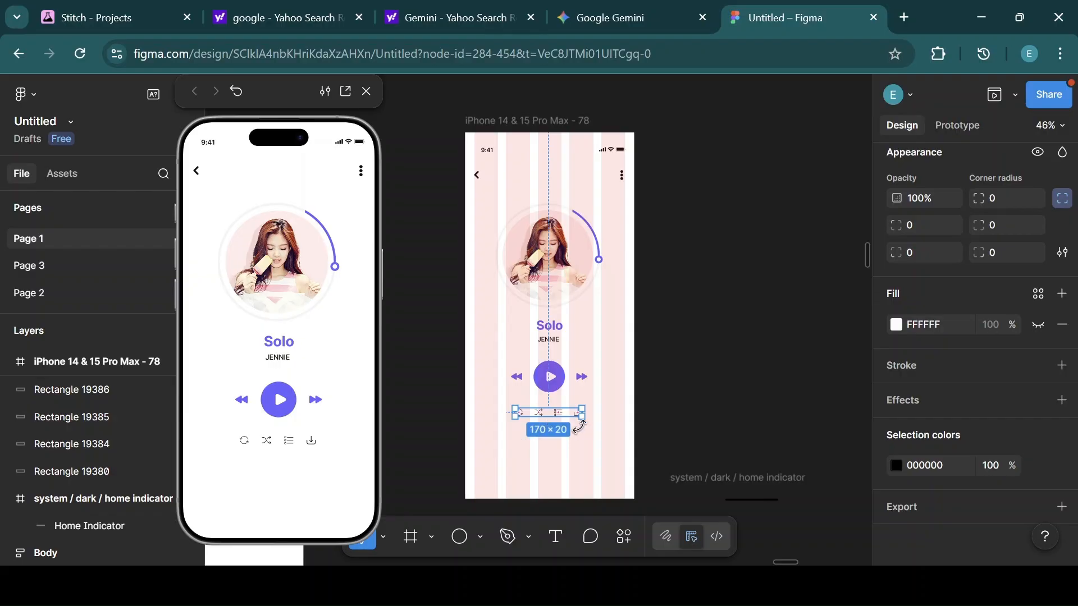
pyautogui.click(599, 446)
pyautogui.click(560, 417)
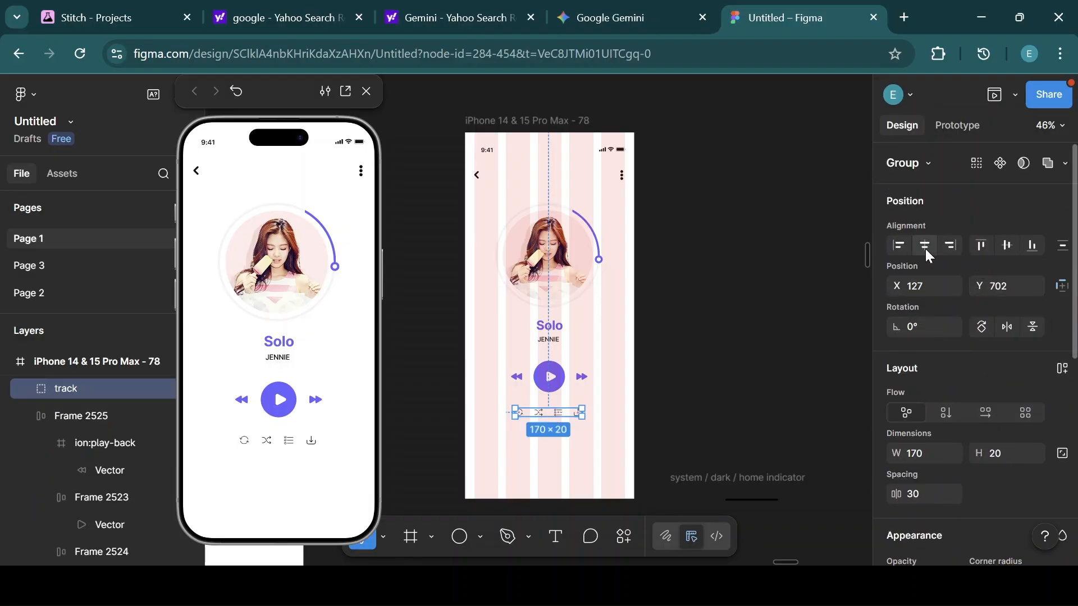
pyautogui.click(925, 248)
# Apply the Primary Text Light color style to the icon row's selection color.
pyautogui.scroll(-6, 957, 365)
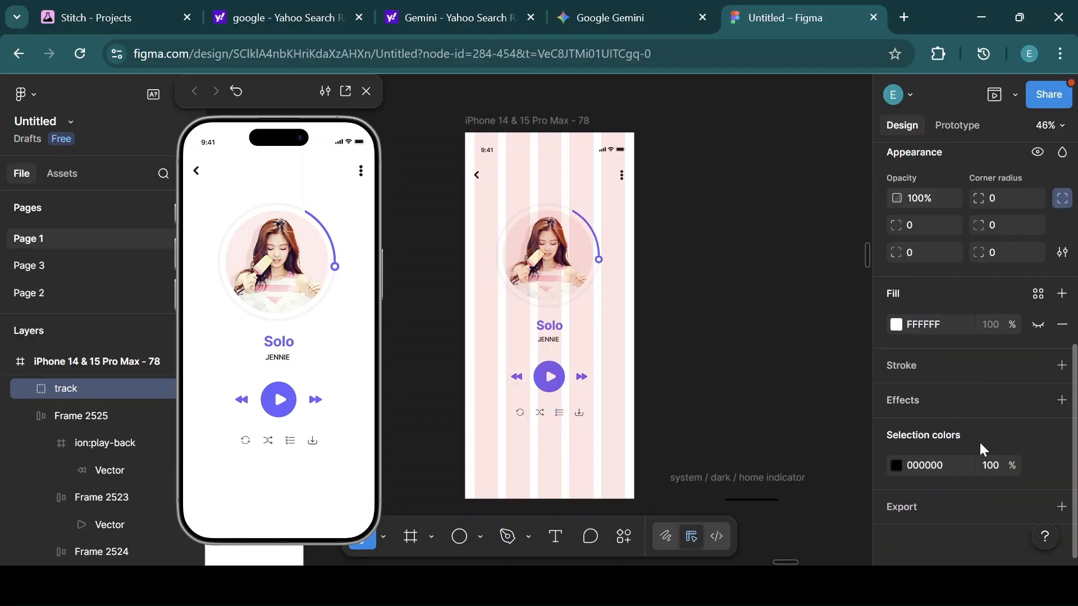
pyautogui.click(1036, 466)
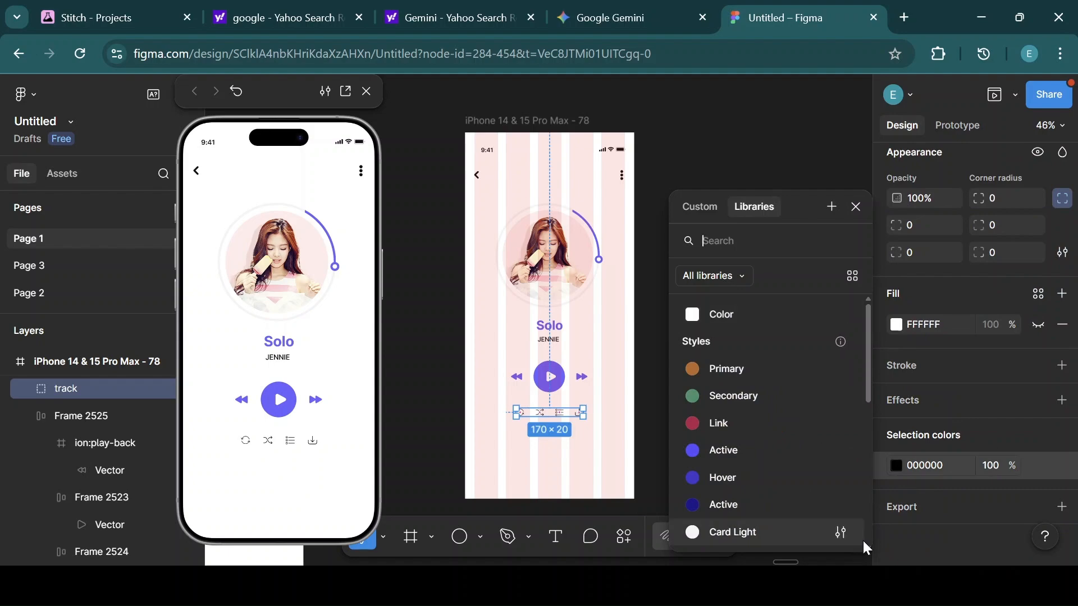
pyautogui.scroll(-5, 867, 542)
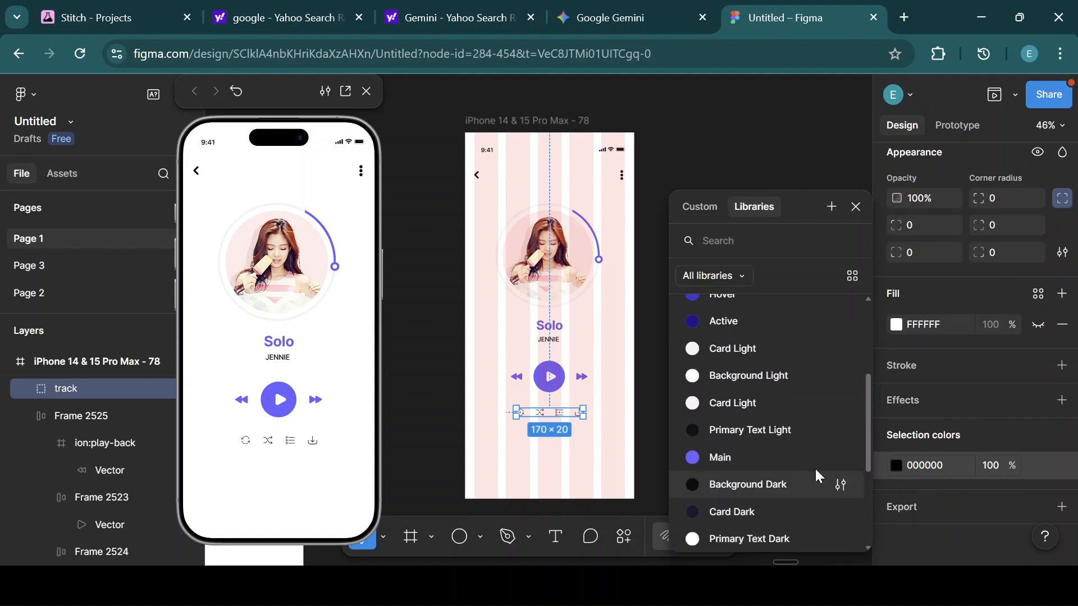
pyautogui.click(753, 432)
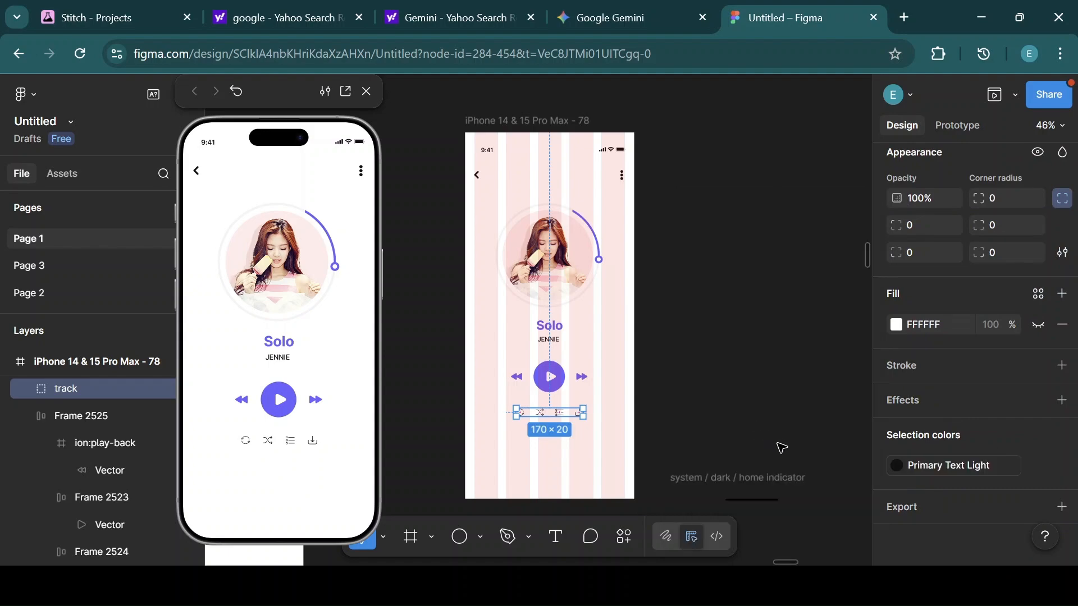
pyautogui.click(737, 482)
# Place the home indicator at the bottom of the phone frame, centered horizontally and nudged down.
pyautogui.moveTo(712, 479); pyautogui.dragTo(532, 462)
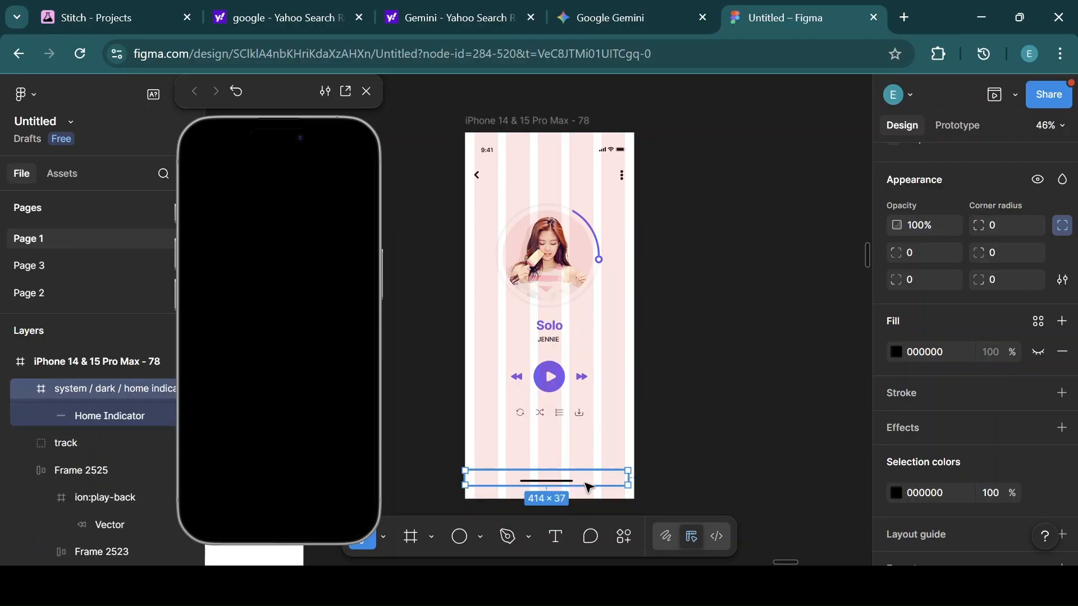
pyautogui.moveTo(590, 481); pyautogui.dragTo(590, 488)
pyautogui.scroll(5, 948, 222)
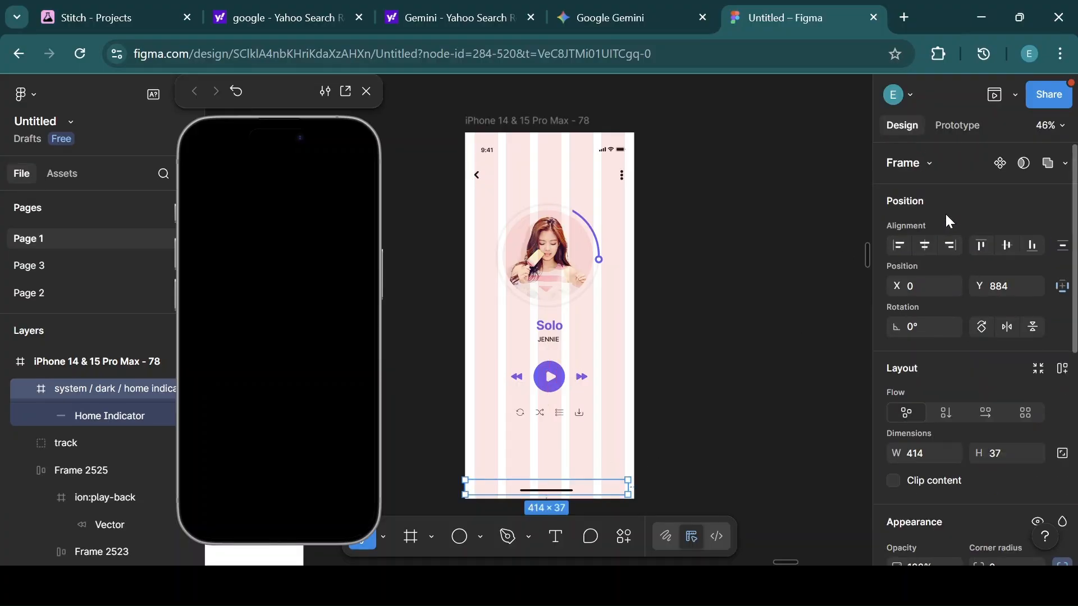
pyautogui.click(927, 245)
pyautogui.click(520, 123)
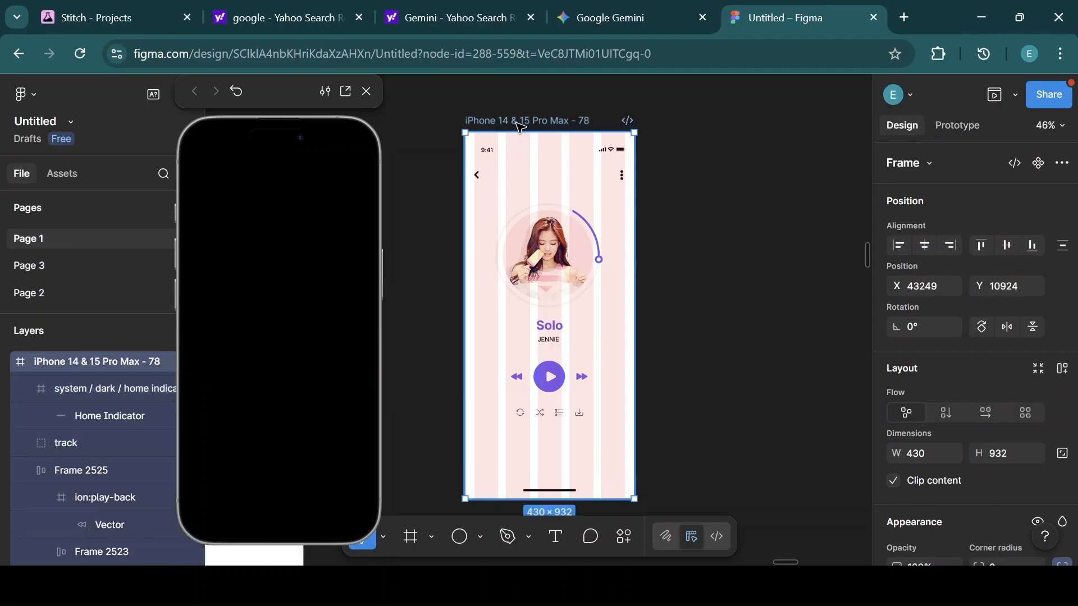
pyautogui.click(596, 492)
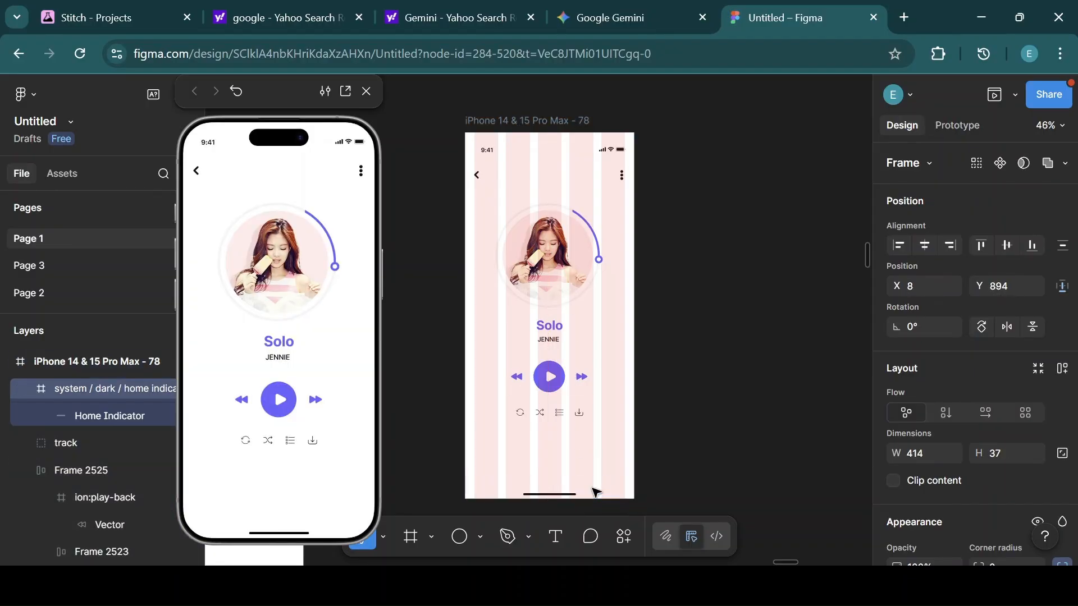
pyautogui.hotkey('shift', 'Down')
# Apply the Primary Text Light color style to the home indicator's selection color.
pyautogui.scroll(-6, 950, 463)
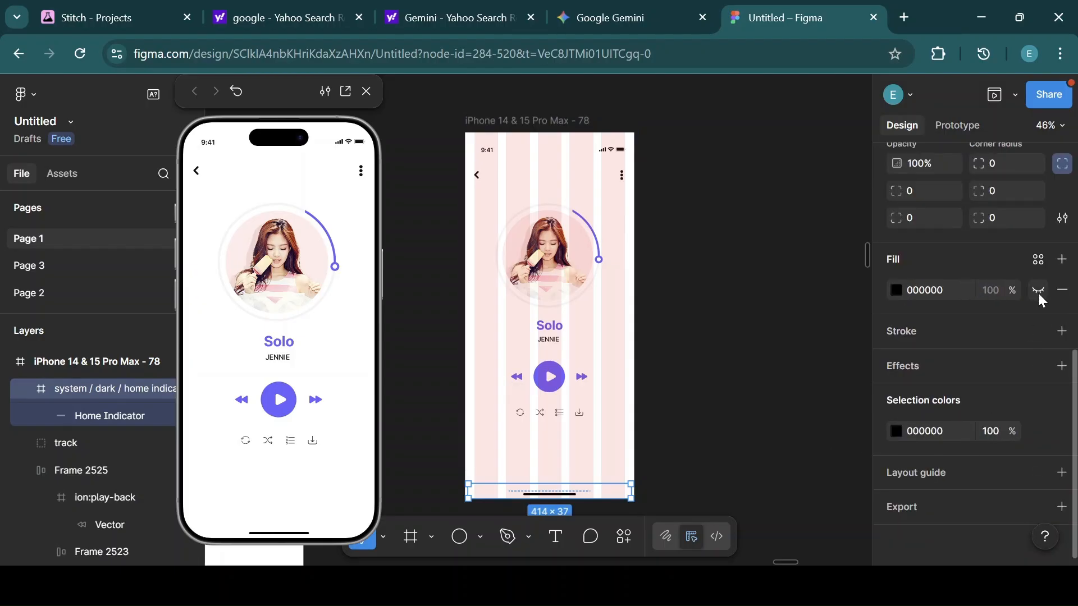
pyautogui.click(1038, 433)
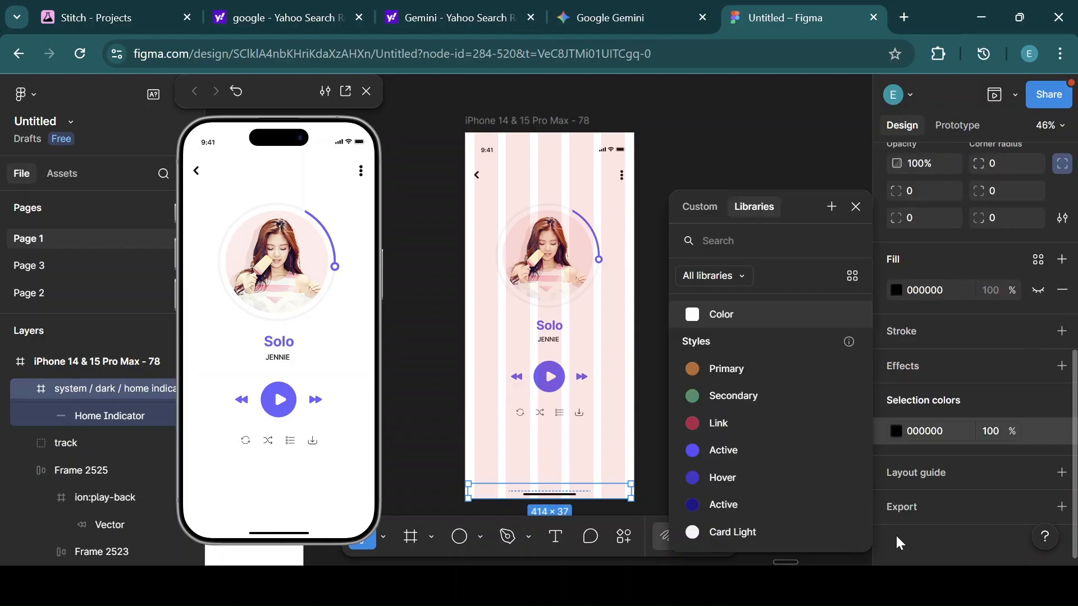
pyautogui.scroll(-5, 867, 543)
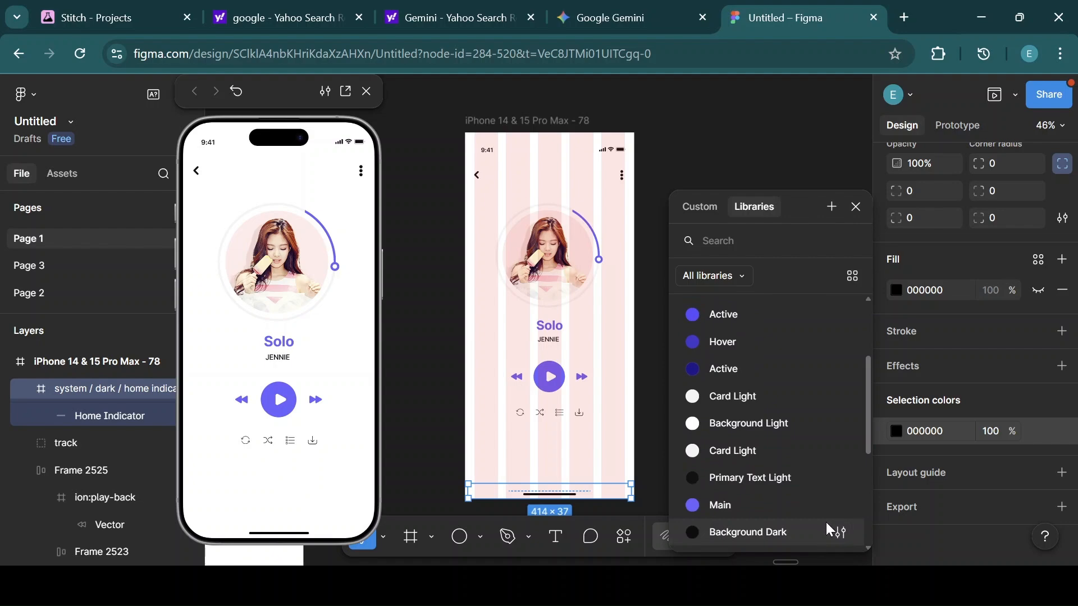
pyautogui.click(750, 479)
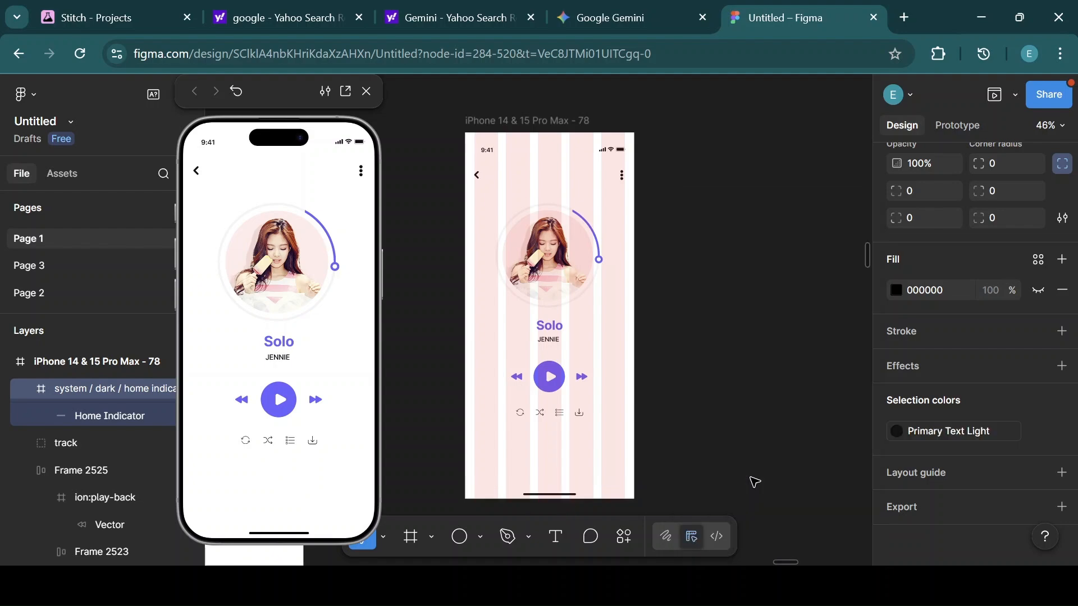
pyautogui.click(753, 481)
# Shift the phone frame left and stack the album, title block, playback controls and icon row in one auto layout.
pyautogui.click(525, 117)
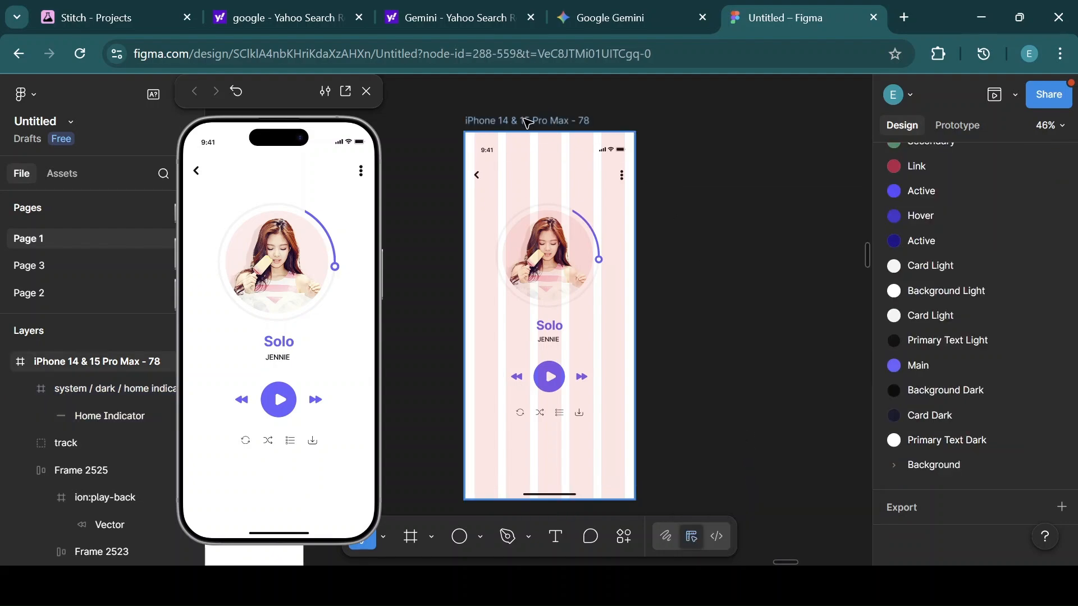
pyautogui.moveTo(525, 118); pyautogui.dragTo(484, 119)
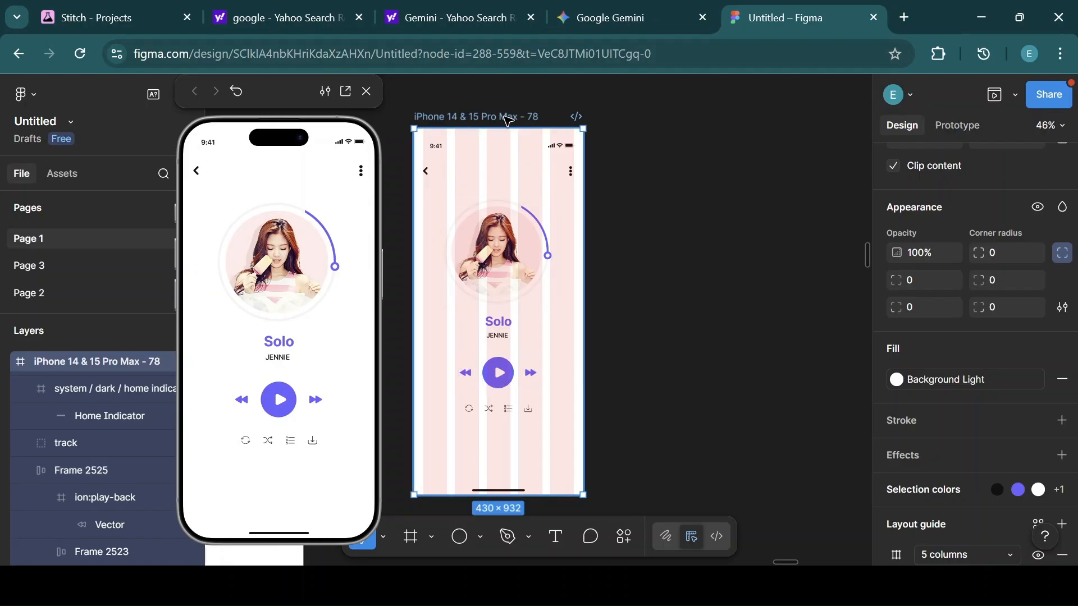
pyautogui.click(509, 298)
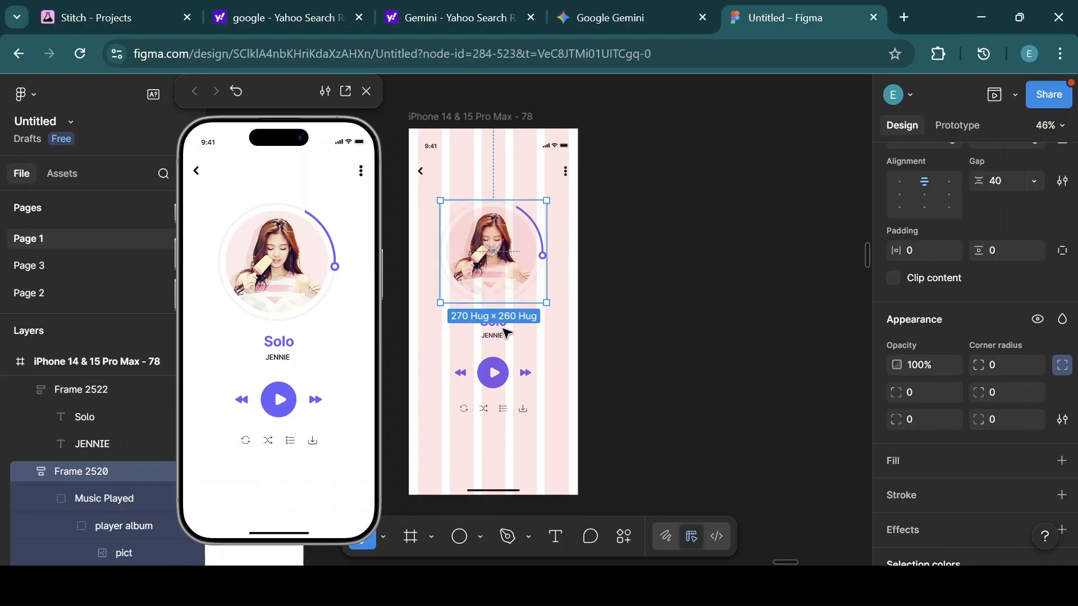
pyautogui.click(492, 410)
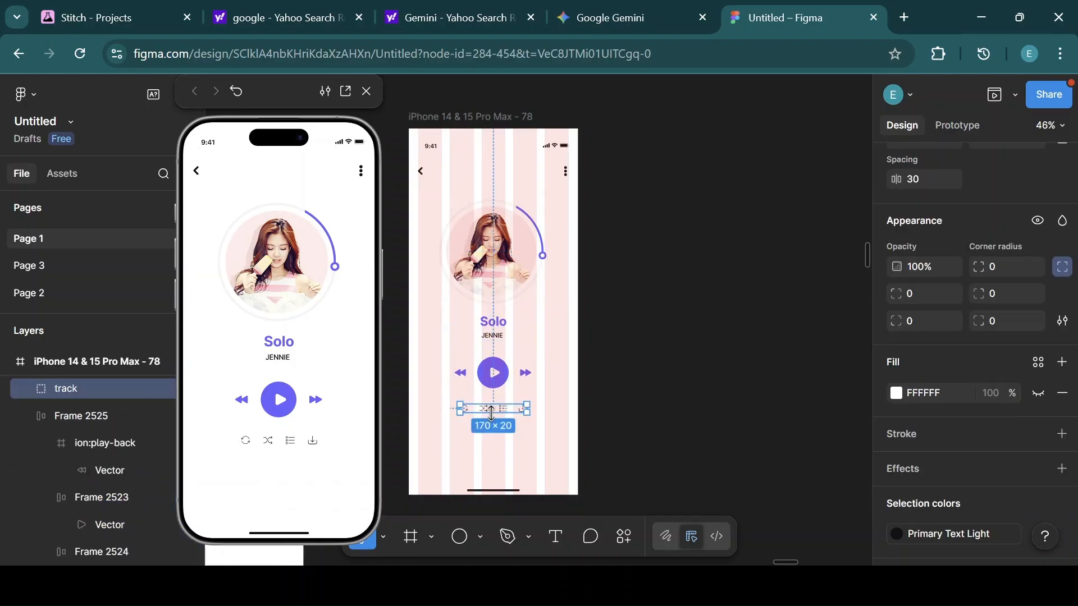
pyautogui.keyDown('shift'); pyautogui.click(501, 380); pyautogui.keyUp('shift')
pyautogui.keyDown('shift'); pyautogui.click(494, 324); pyautogui.keyUp('shift')
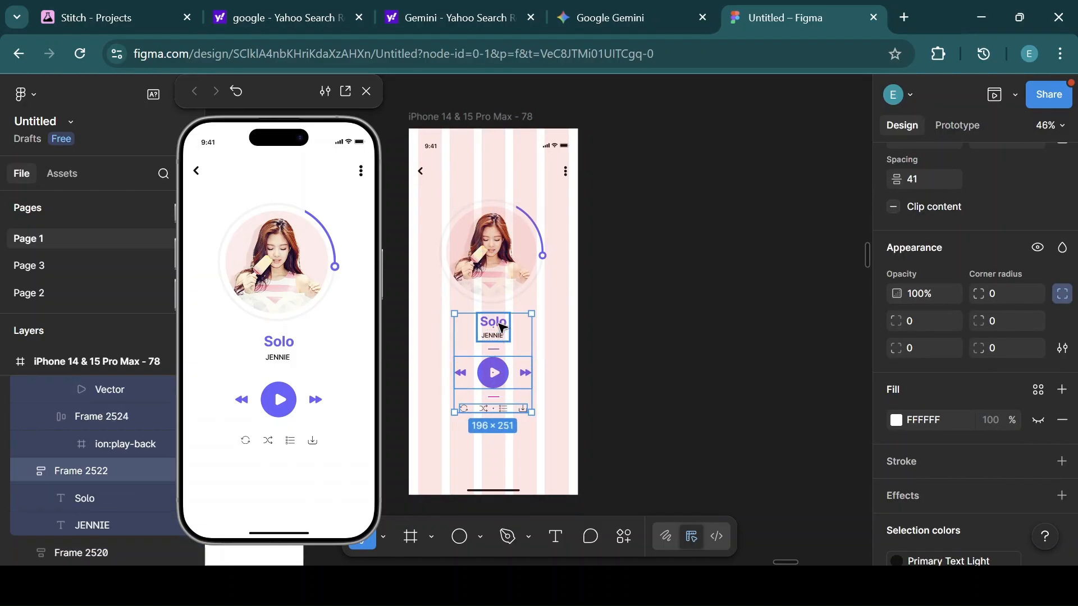
pyautogui.keyDown('shift'); pyautogui.click(490, 277); pyautogui.keyUp('shift')
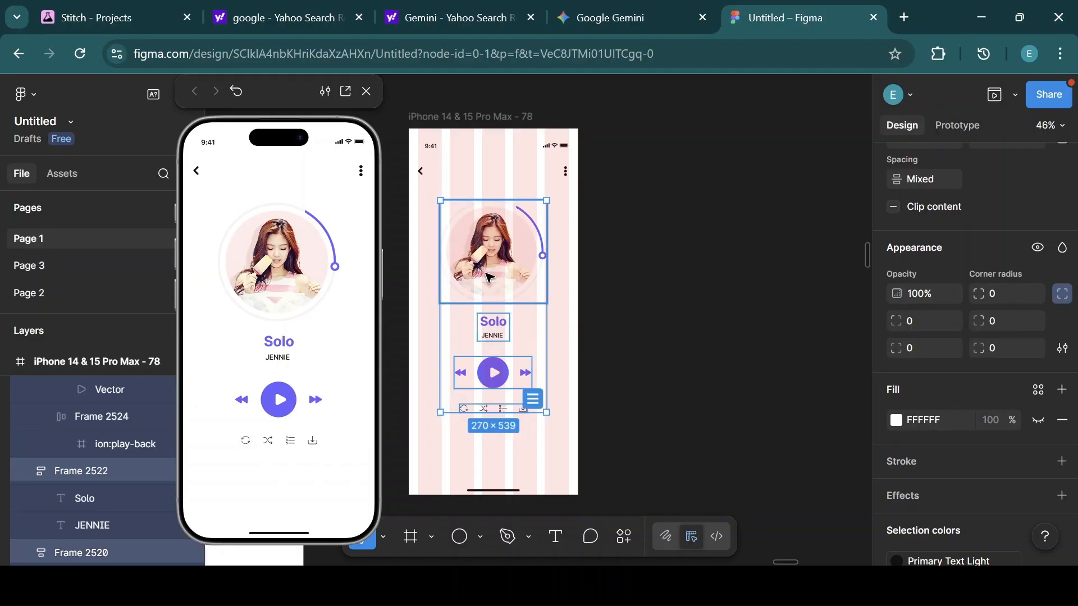
pyautogui.hotkey('shift', 'a')
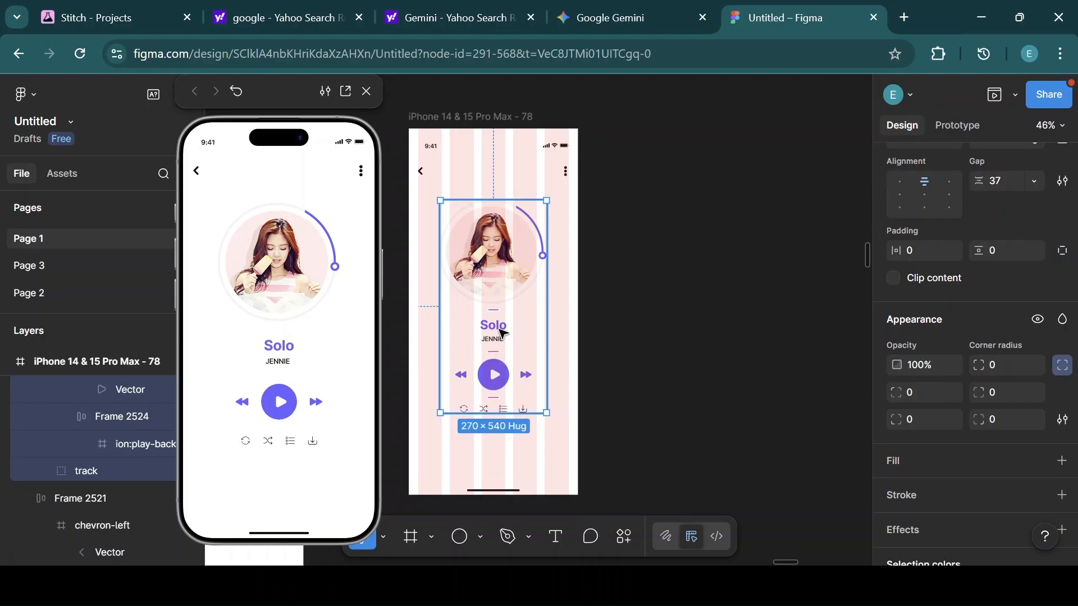
# Reduce the stacked auto layout's gap to 31.
pyautogui.scroll(5, 985, 235)
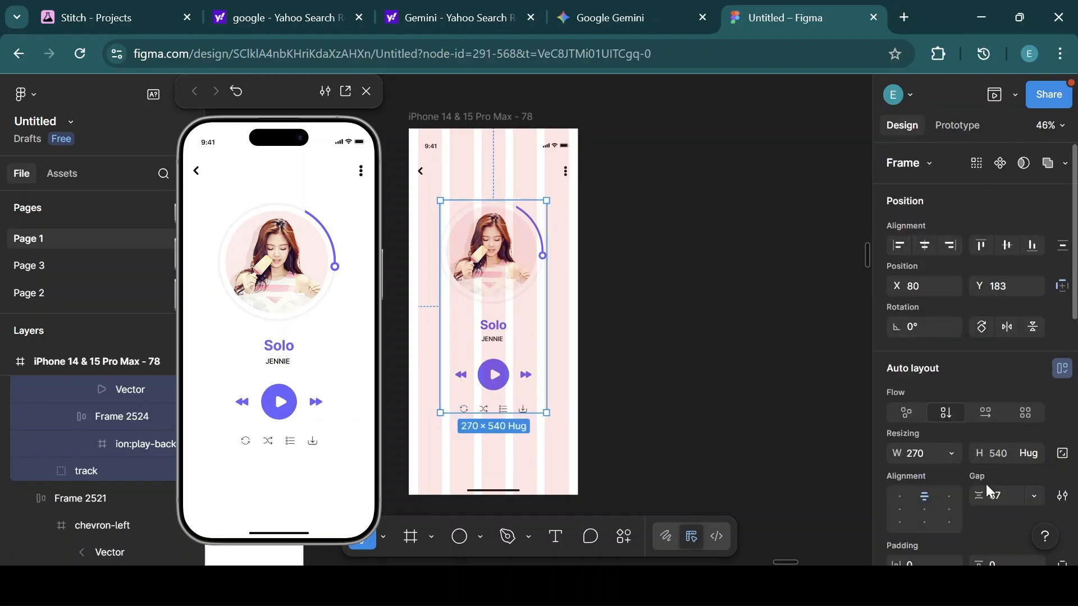
pyautogui.moveTo(978, 495); pyautogui.dragTo(970, 495)
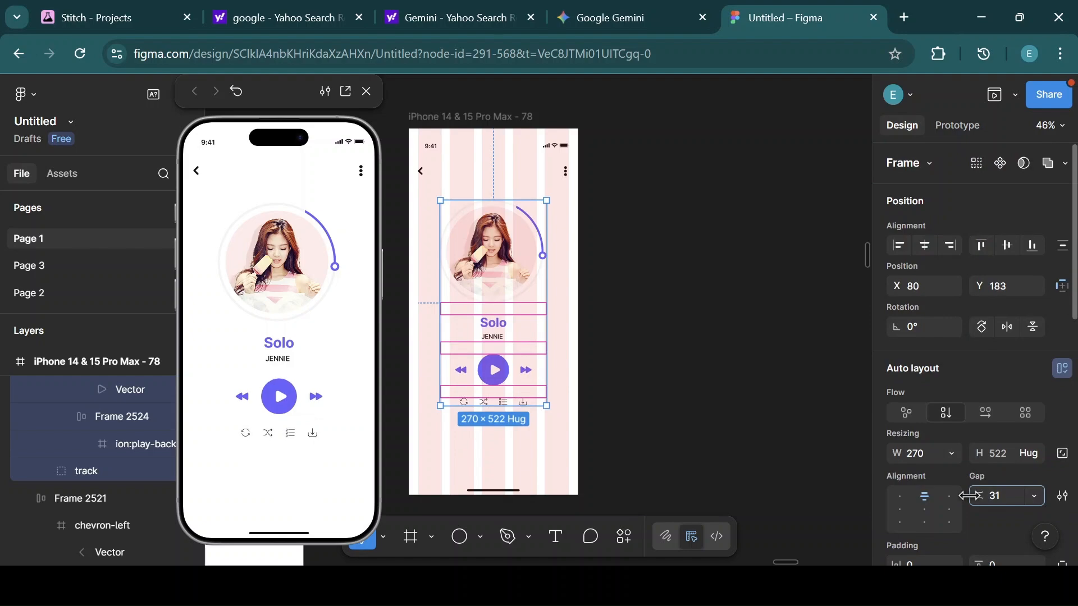
pyautogui.click(755, 323)
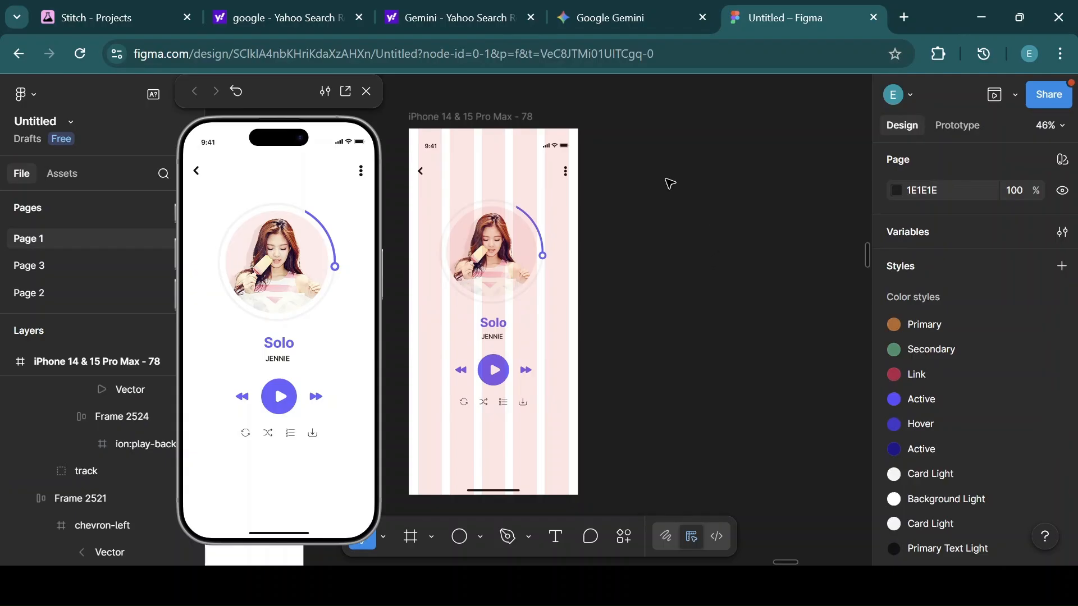
# Nudge the phone frame down slightly and duplicate it to create a second copy beside the original.
pyautogui.click(497, 115)
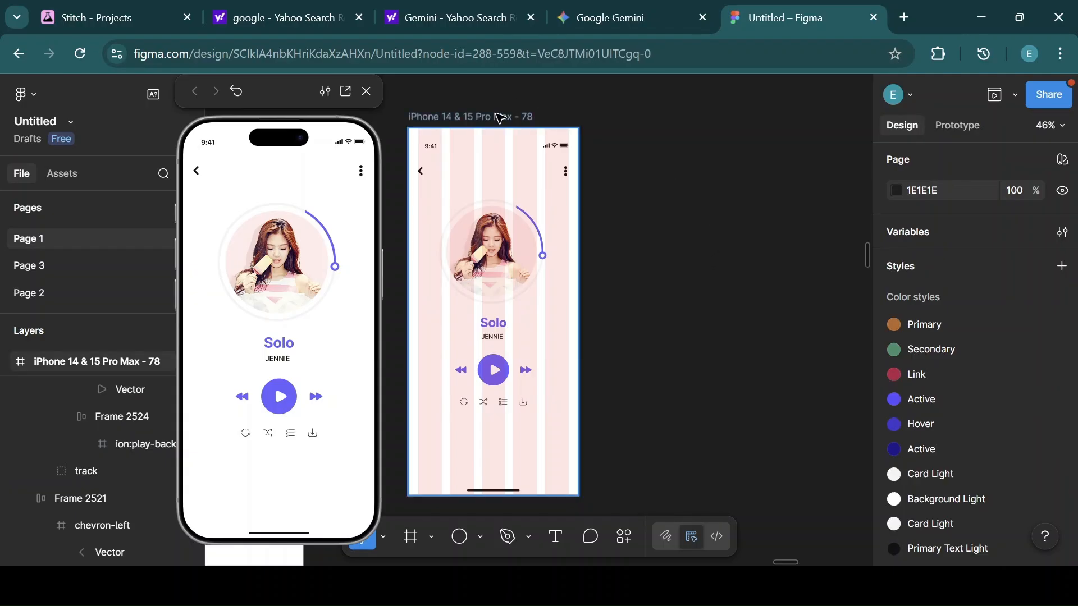
pyautogui.moveTo(499, 118)
pyautogui.mouseDown()
pyautogui.moveTo(482, 115)
pyautogui.moveTo(503, 133)
pyautogui.mouseUp()
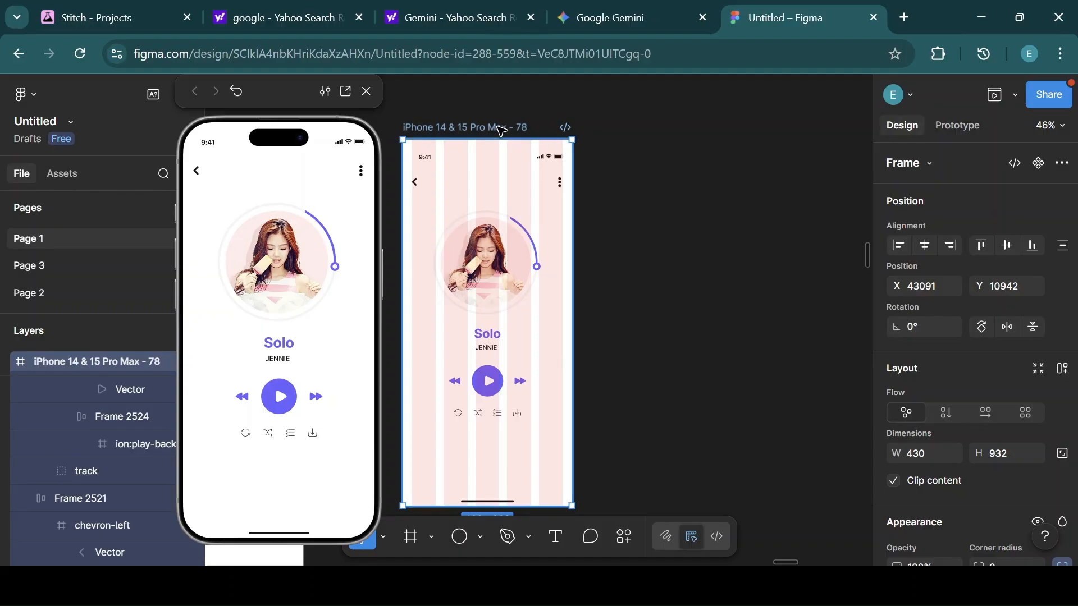
pyautogui.hotkey('ctrl', 'd')
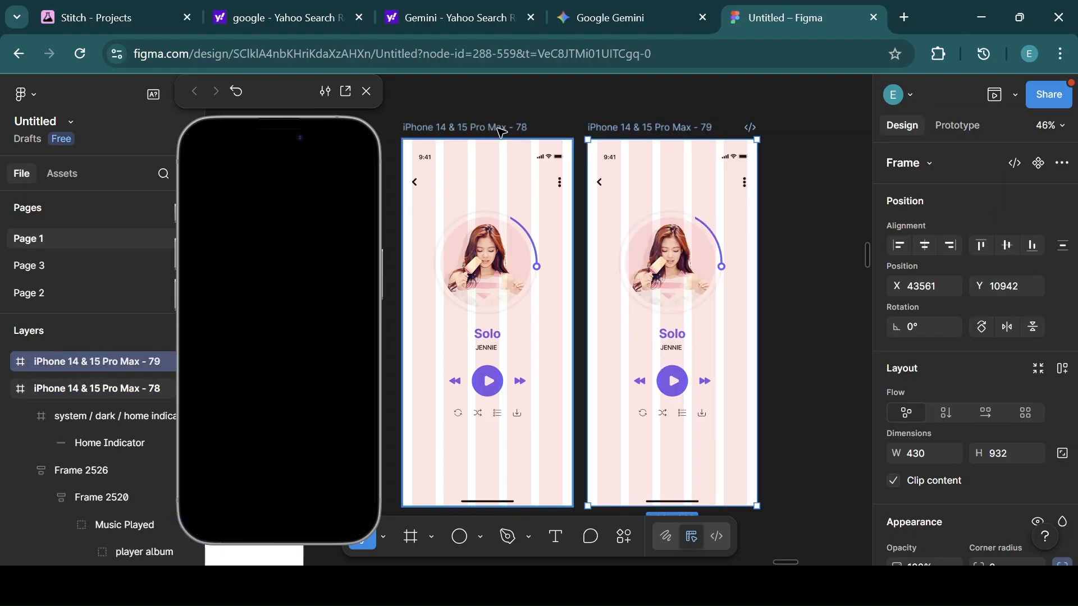
pyautogui.click(501, 131)
pyautogui.click(623, 132)
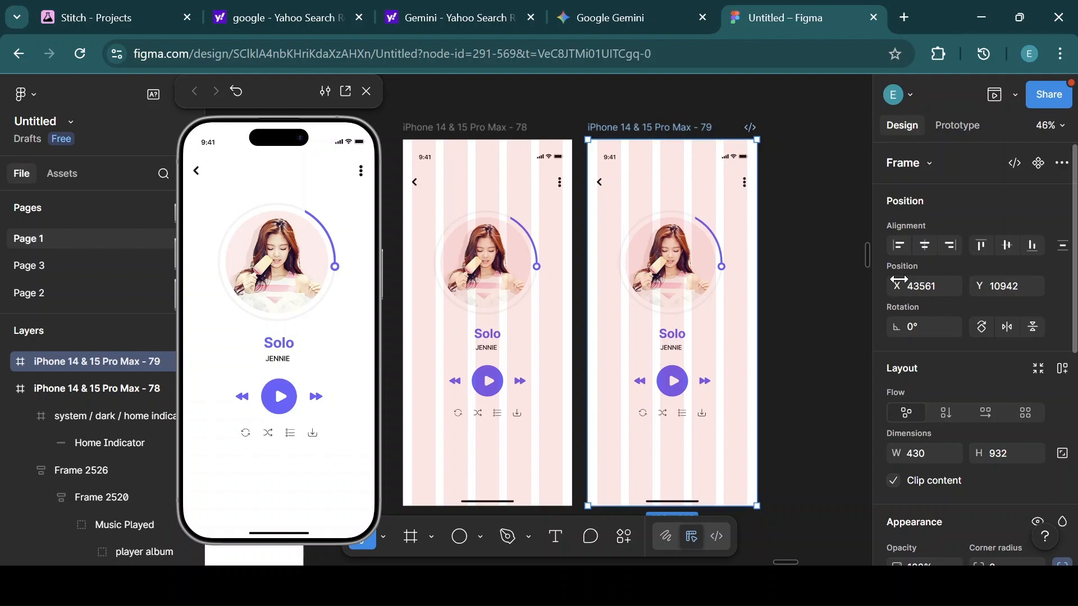
# Swap the duplicate frame's Primary Text Light selection color for the Primary Text Dark style.
pyautogui.scroll(-7, 946, 315)
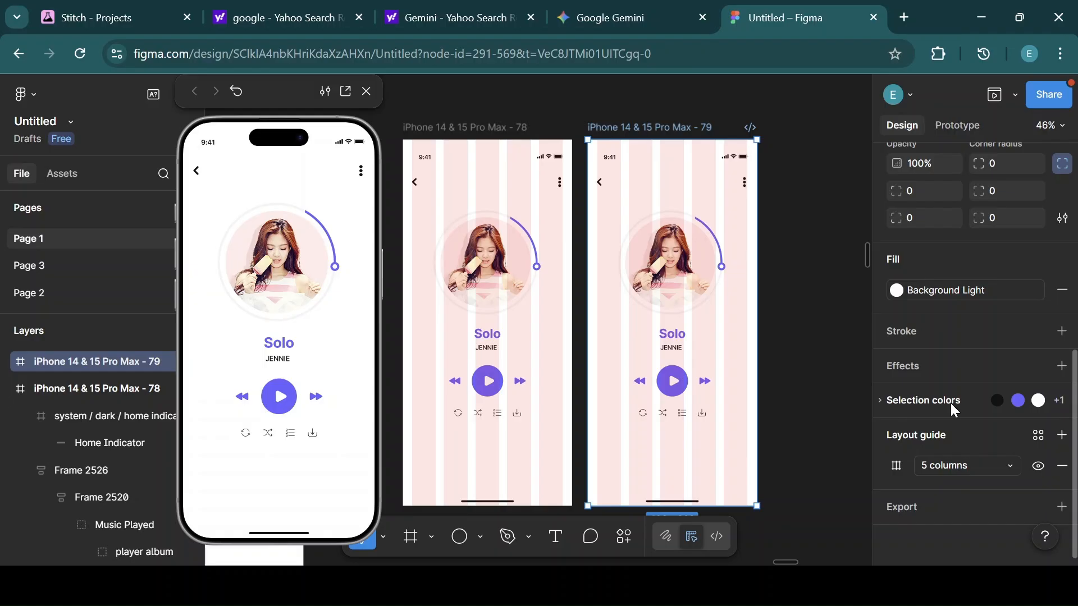
pyautogui.click(1059, 400)
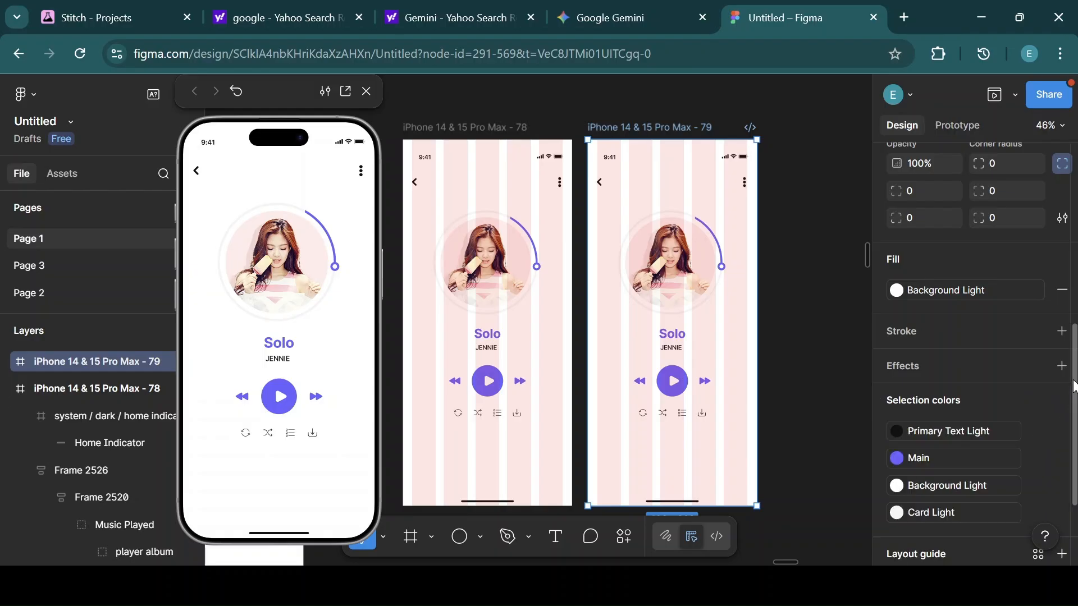
pyautogui.scroll(-2, 1074, 387)
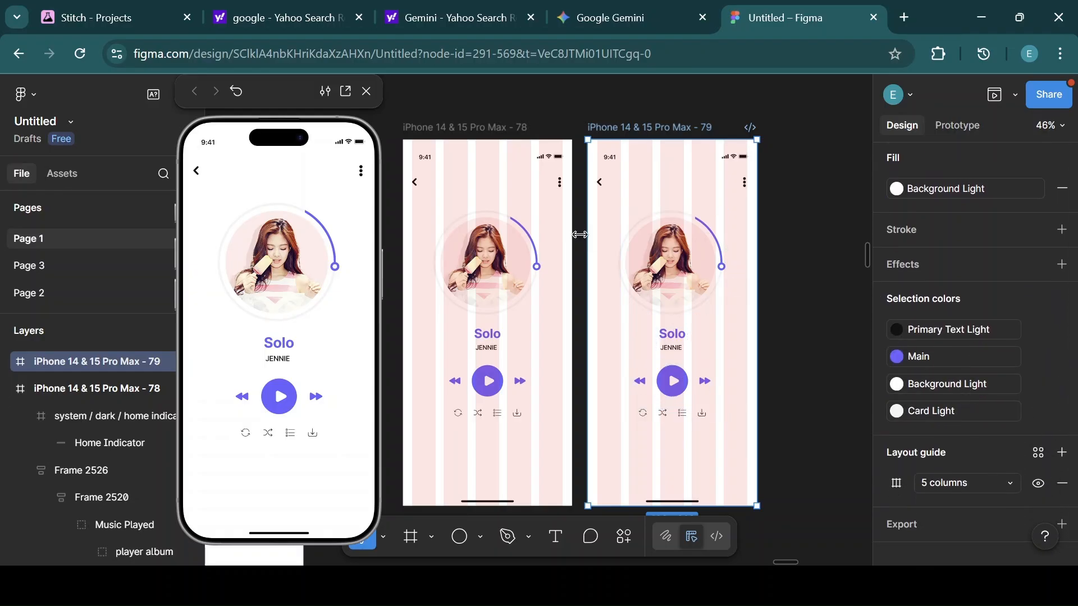
pyautogui.moveTo(1037, 332)
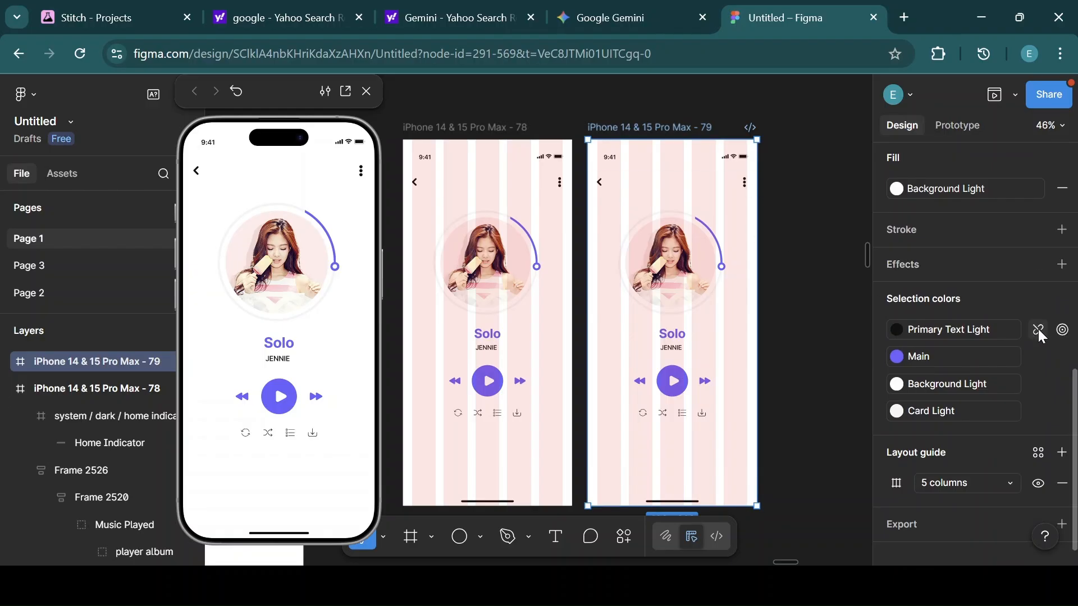
pyautogui.click(898, 331)
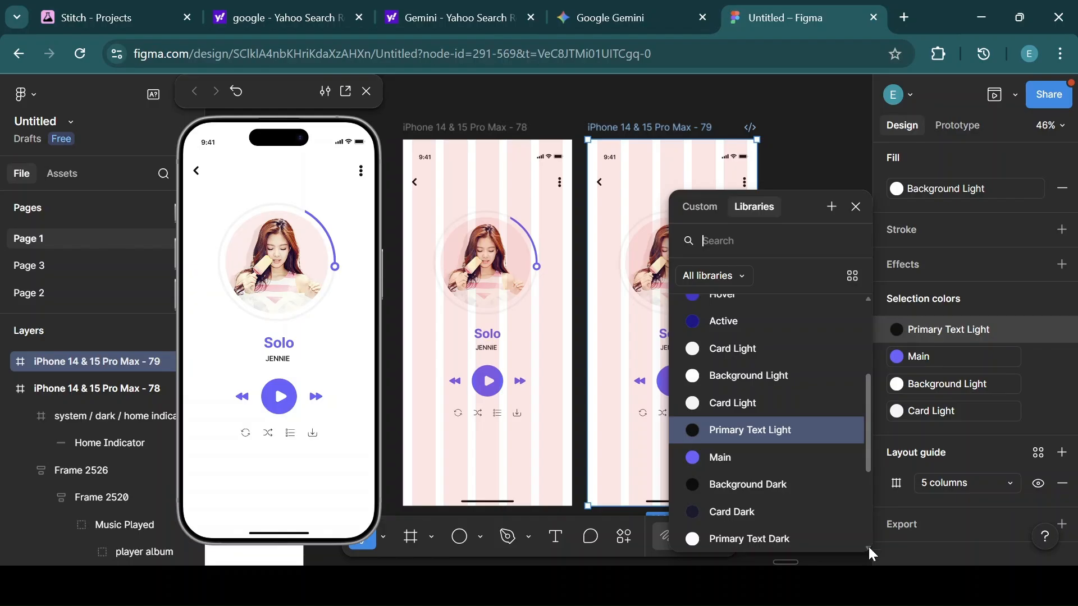
pyautogui.click(762, 537)
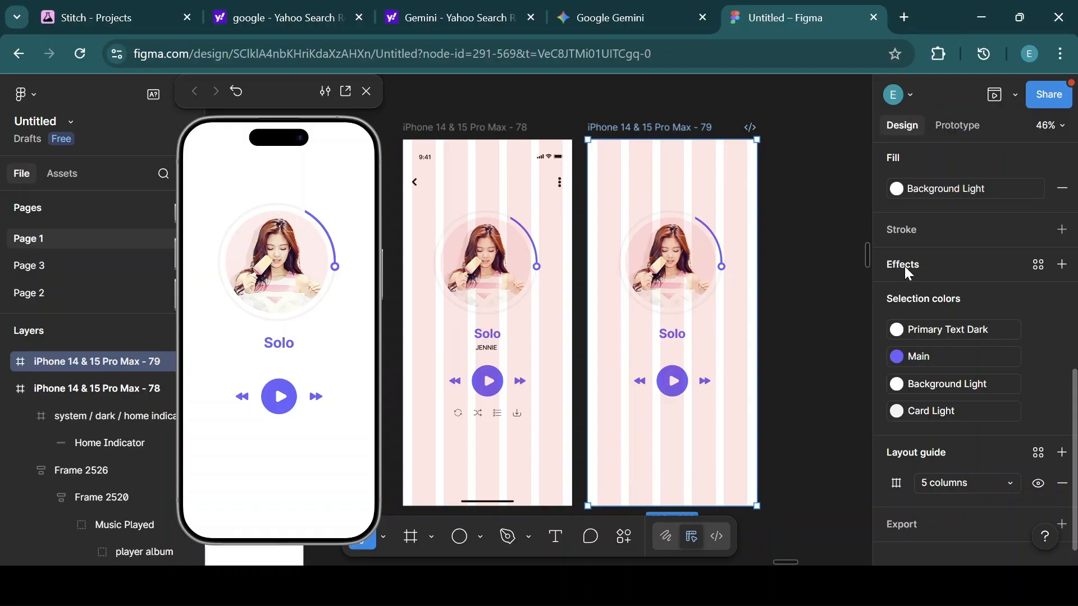
# Apply the Background Dark style to the duplicate frame's fill and move the frame slightly right.
pyautogui.click(897, 188)
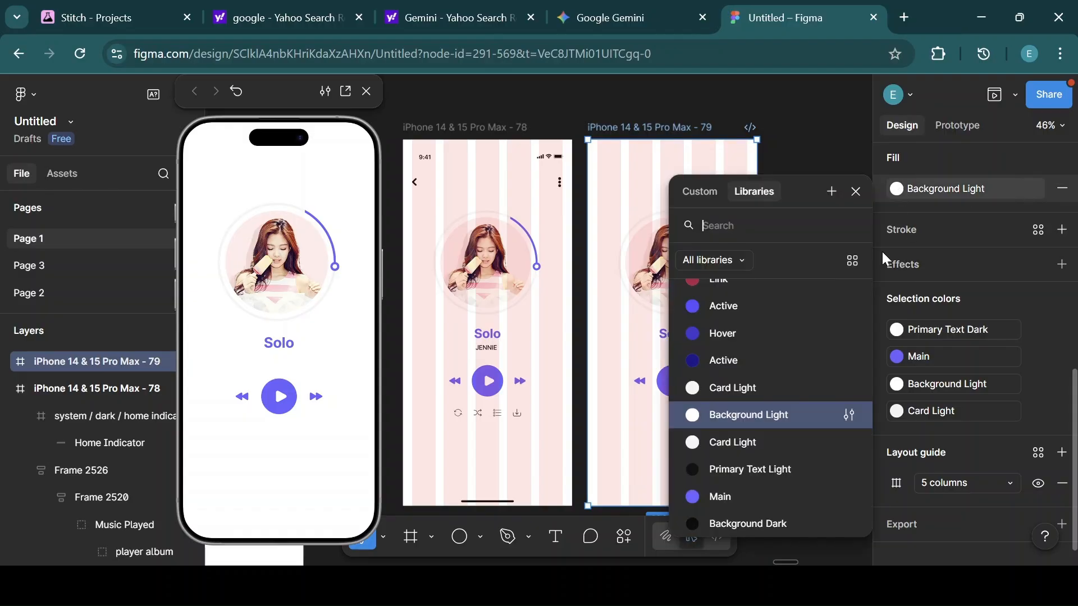
pyautogui.click(776, 525)
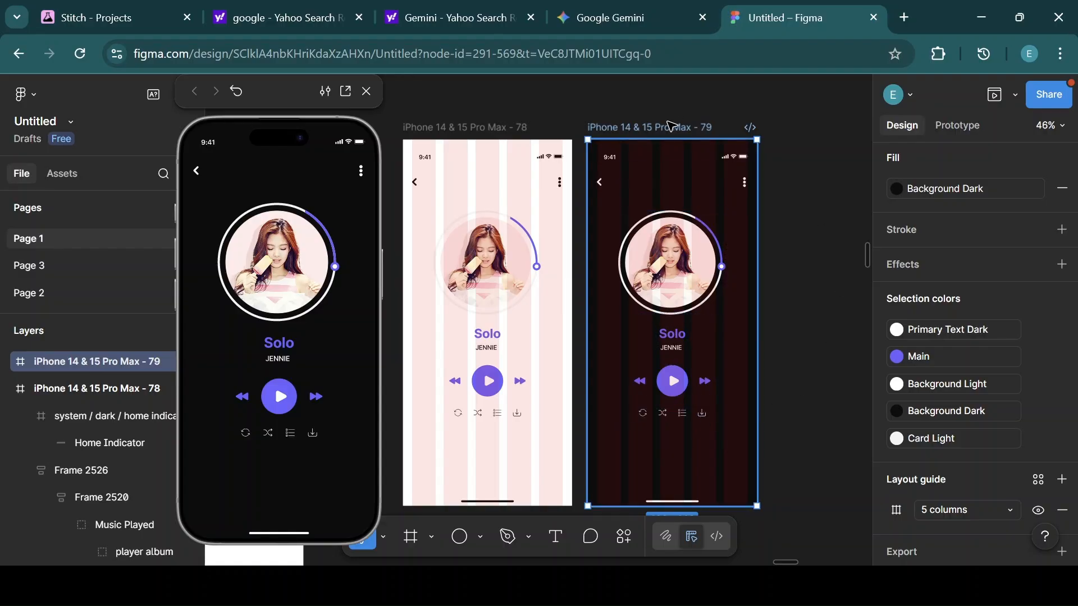
pyautogui.moveTo(672, 124); pyautogui.dragTo(716, 124)
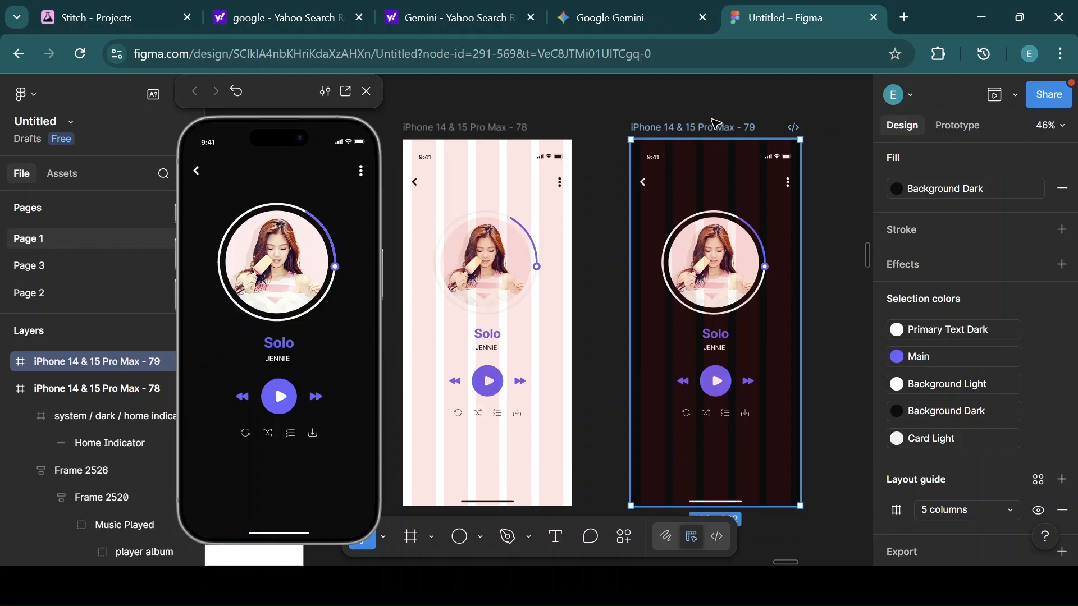
# Swap the dark frame's album group Background Light selection color for the Background Dark style.
pyautogui.doubleClick(712, 215)
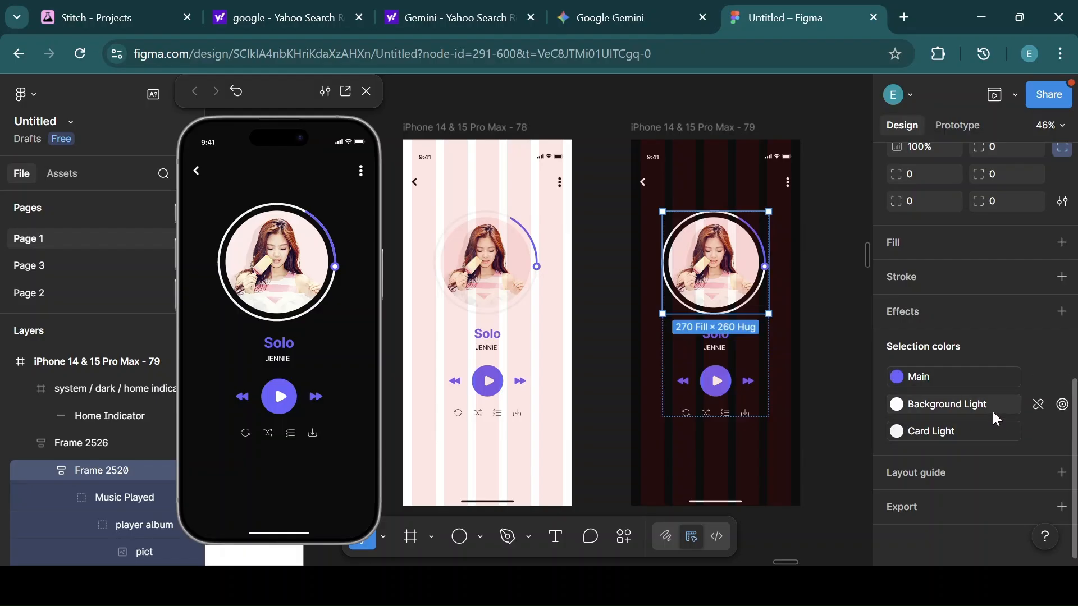
pyautogui.click(896, 406)
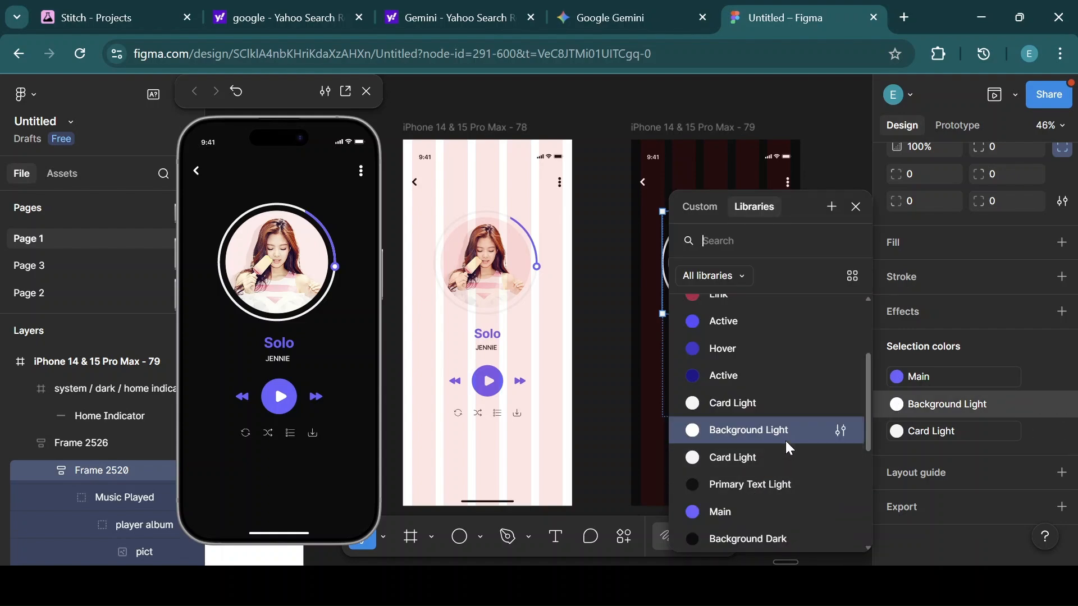
pyautogui.click(783, 538)
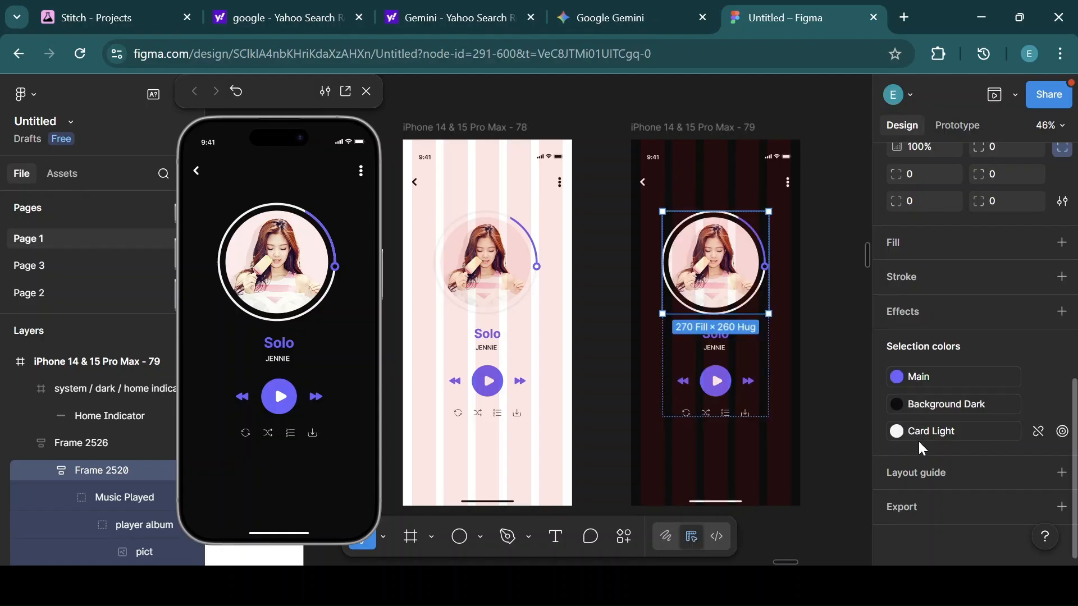
# Replace the album group's Card Light selection color with the Card Dark style.
pyautogui.click(897, 431)
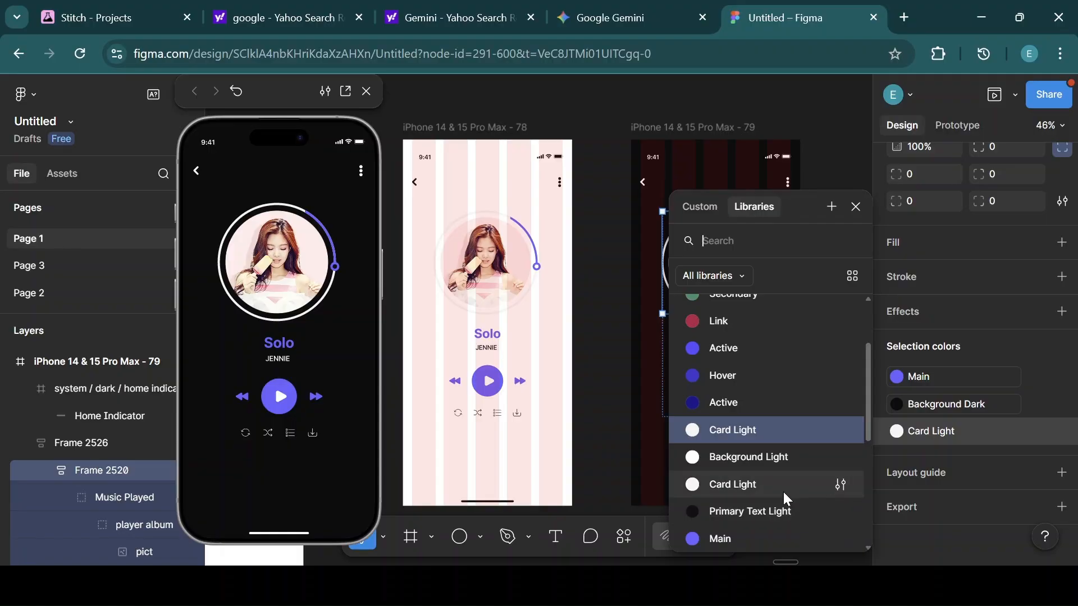
pyautogui.click(868, 547)
pyautogui.click(868, 548)
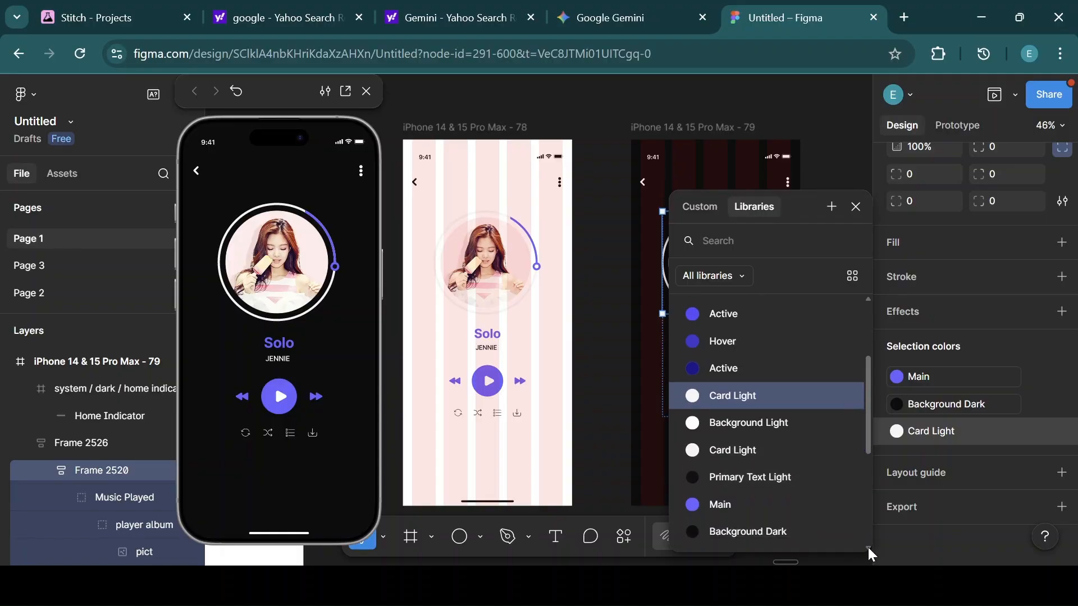
pyautogui.click(867, 548)
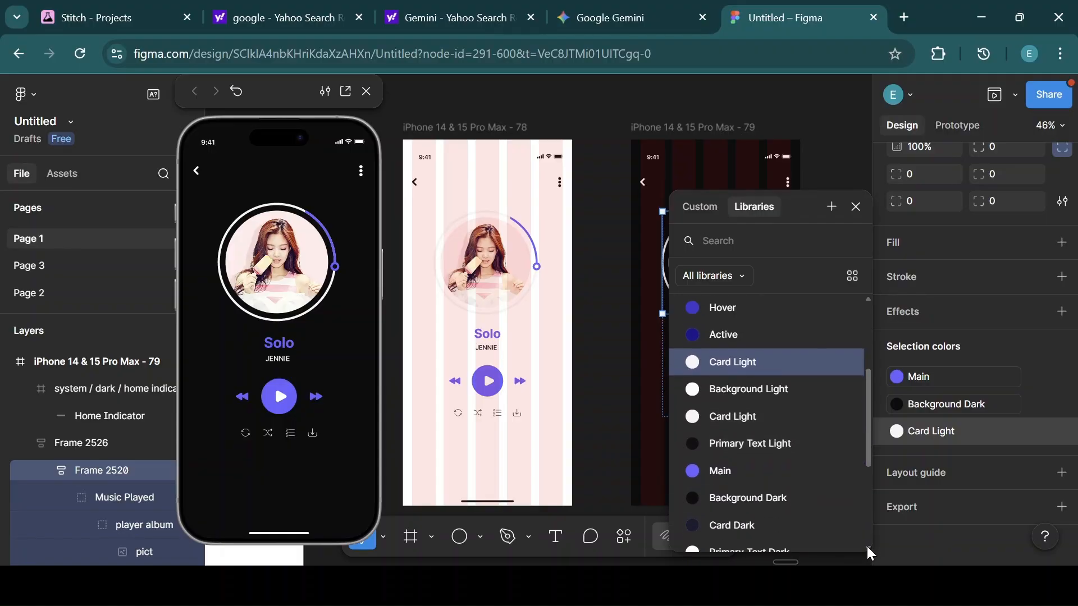
pyautogui.click(867, 547)
pyautogui.click(731, 513)
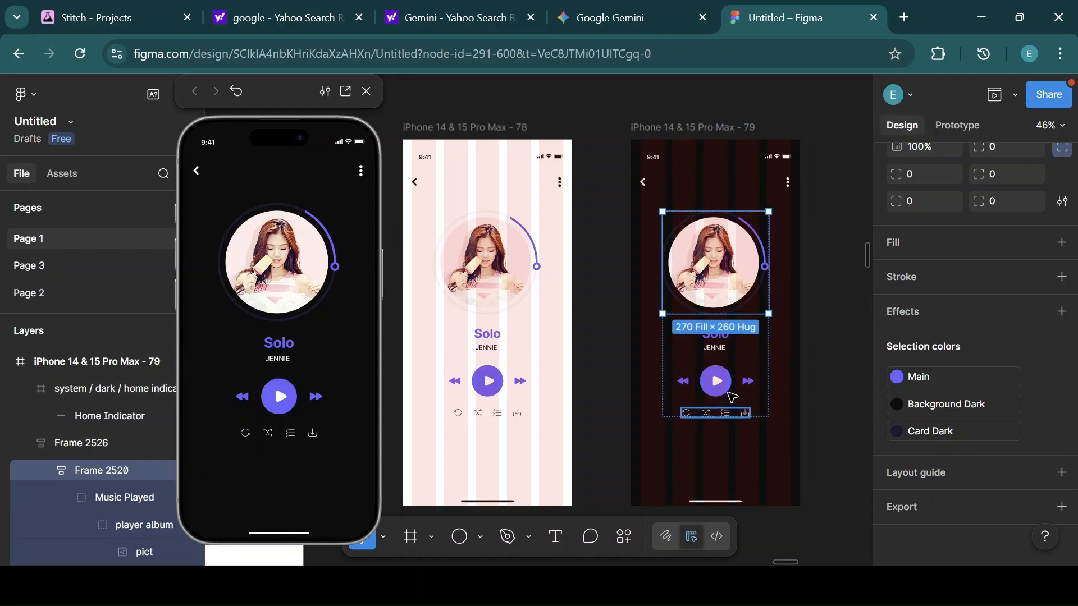
# Inspect the light frame's selection colors and compare them with the dark frame's.
pyautogui.click(661, 119)
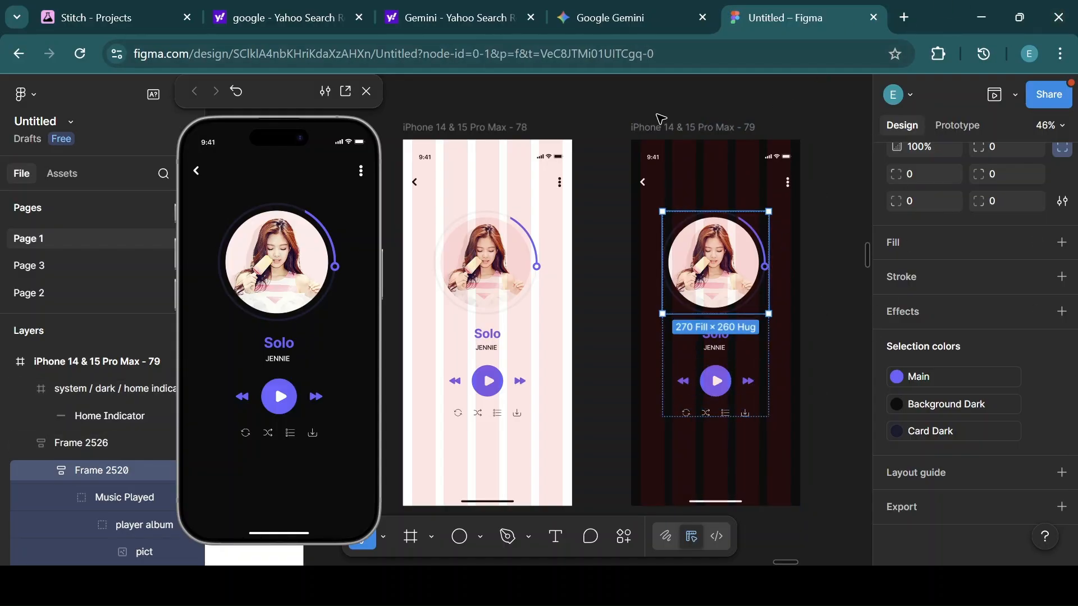
pyautogui.click(513, 129)
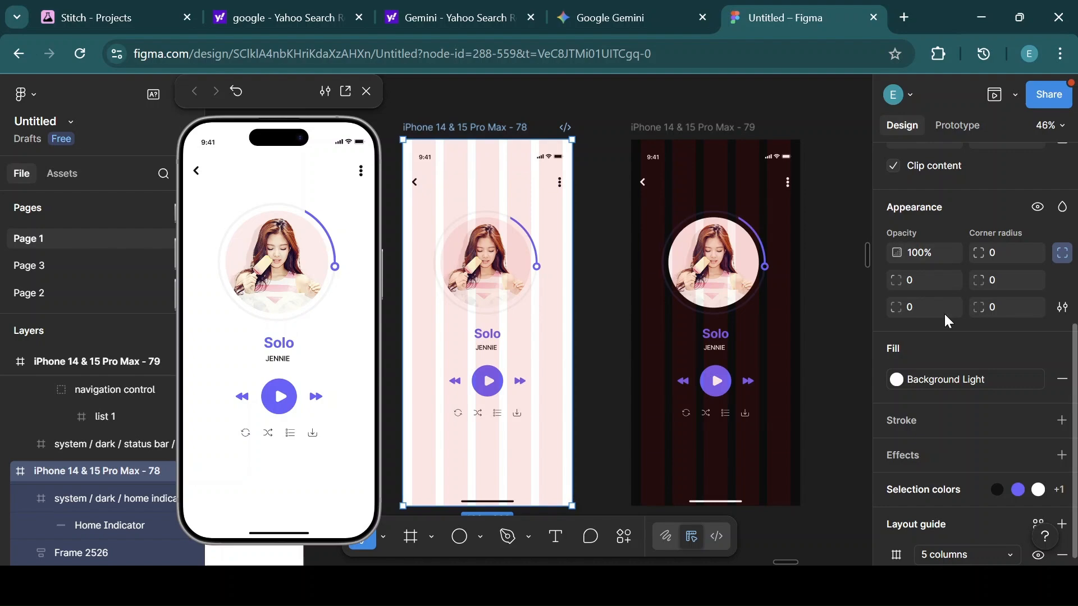
pyautogui.scroll(-2, 1039, 380)
pyautogui.click(1059, 403)
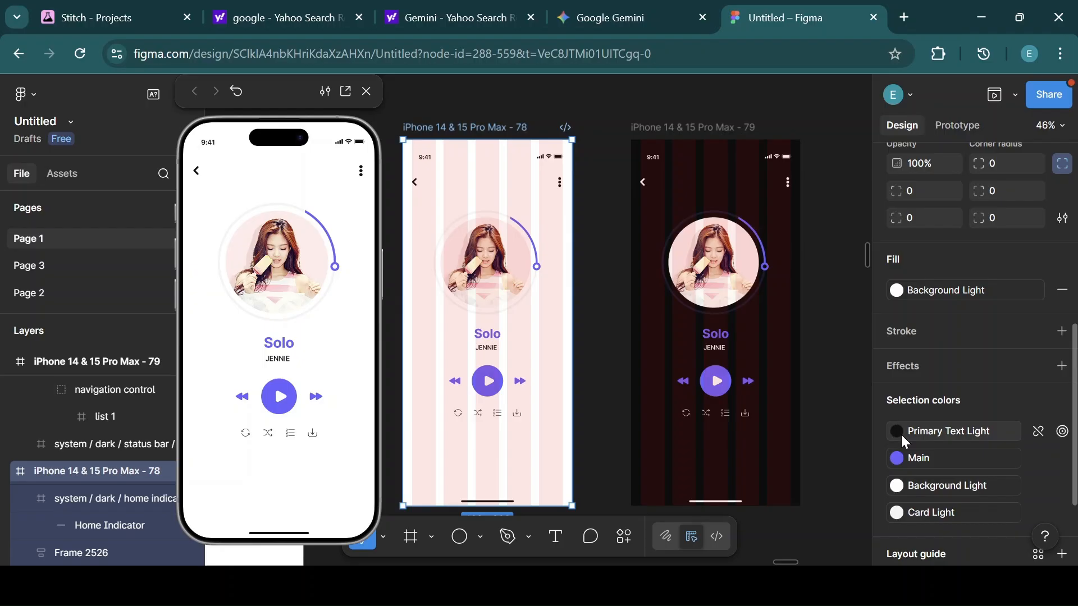
pyautogui.click(712, 123)
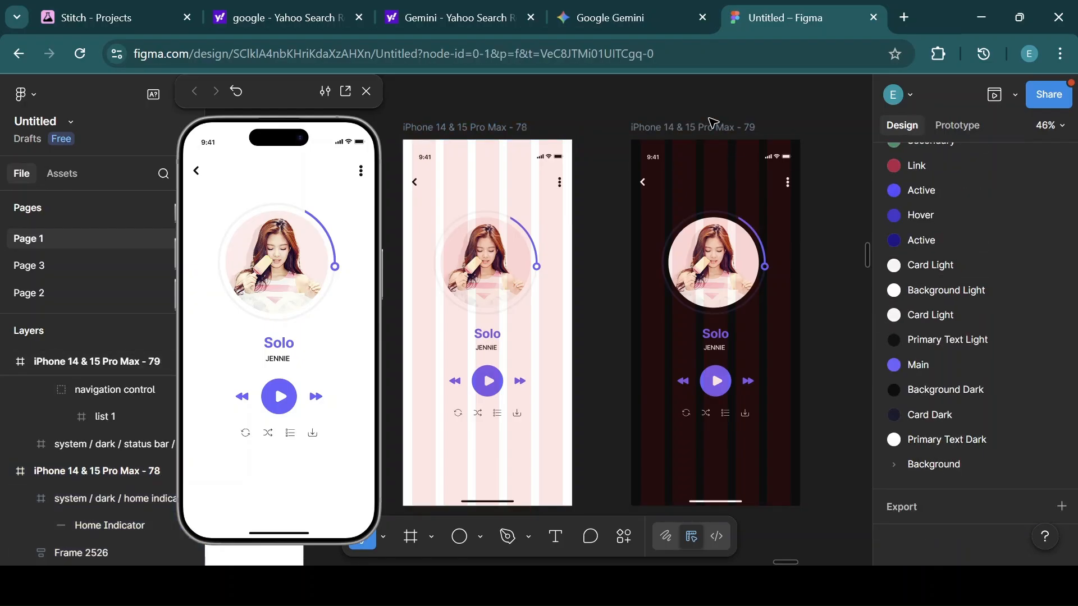
pyautogui.click(526, 141)
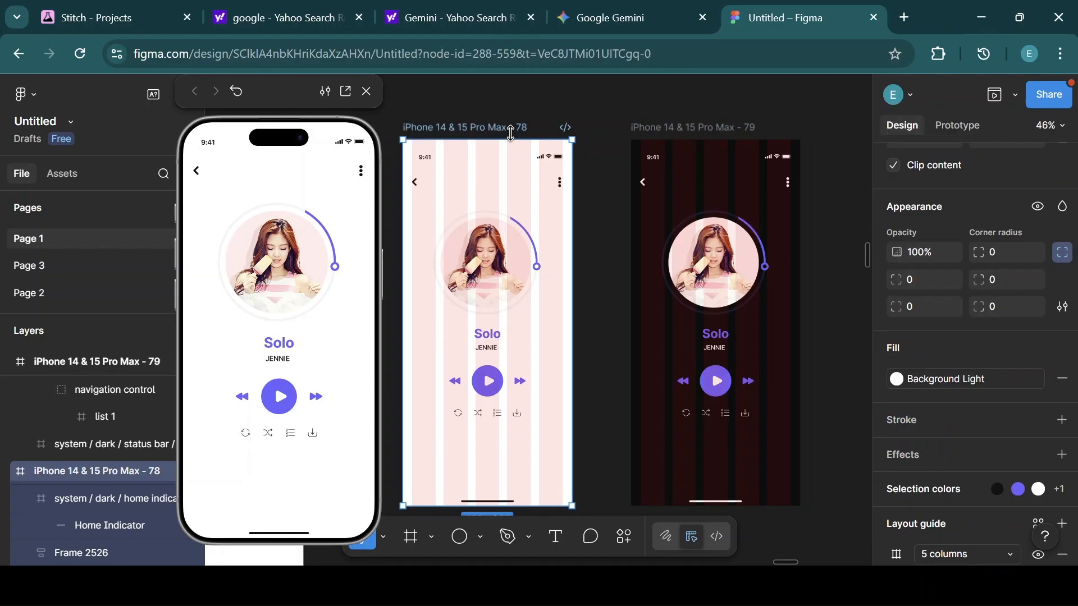
pyautogui.click(666, 134)
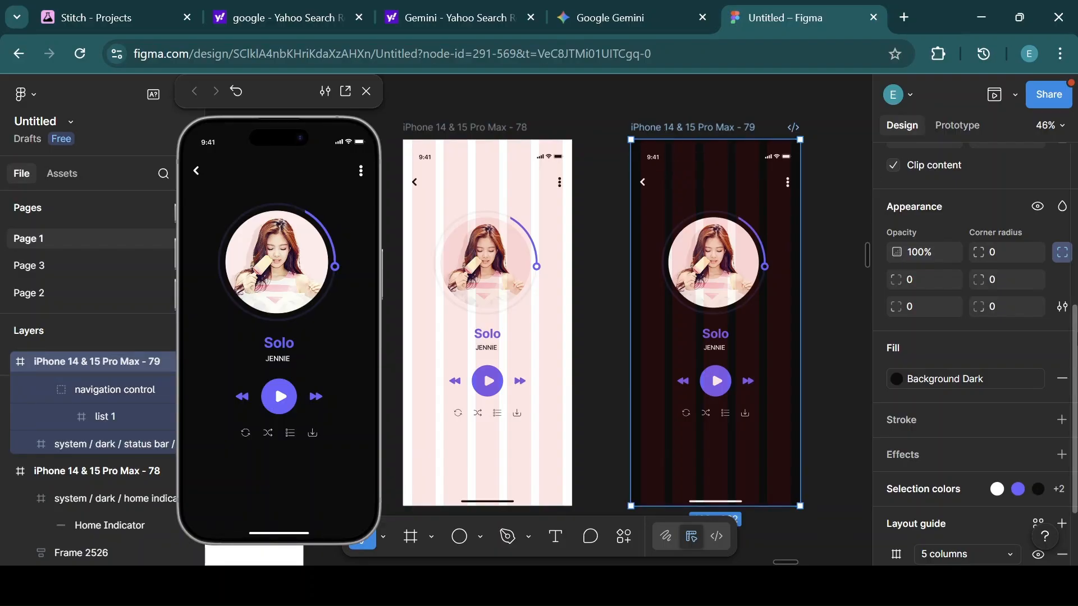
# Move the preview window and shift the light frame slightly left.
pyautogui.moveTo(287, 91); pyautogui.dragTo(250, 93)
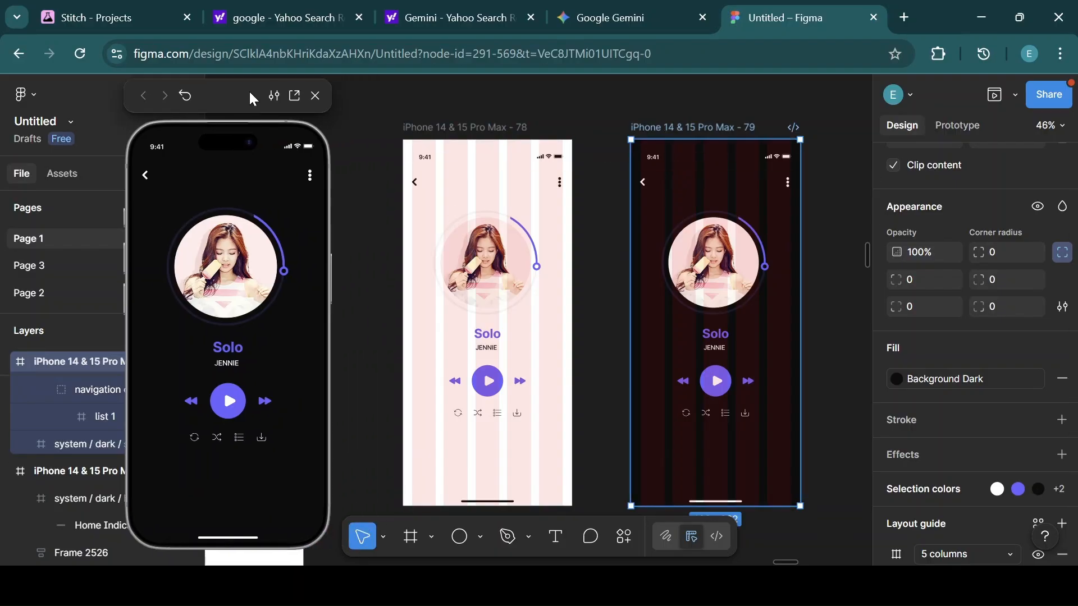
pyautogui.moveTo(450, 129)
pyautogui.mouseDown()
pyautogui.moveTo(413, 133)
pyautogui.moveTo(430, 133)
pyautogui.mouseUp()
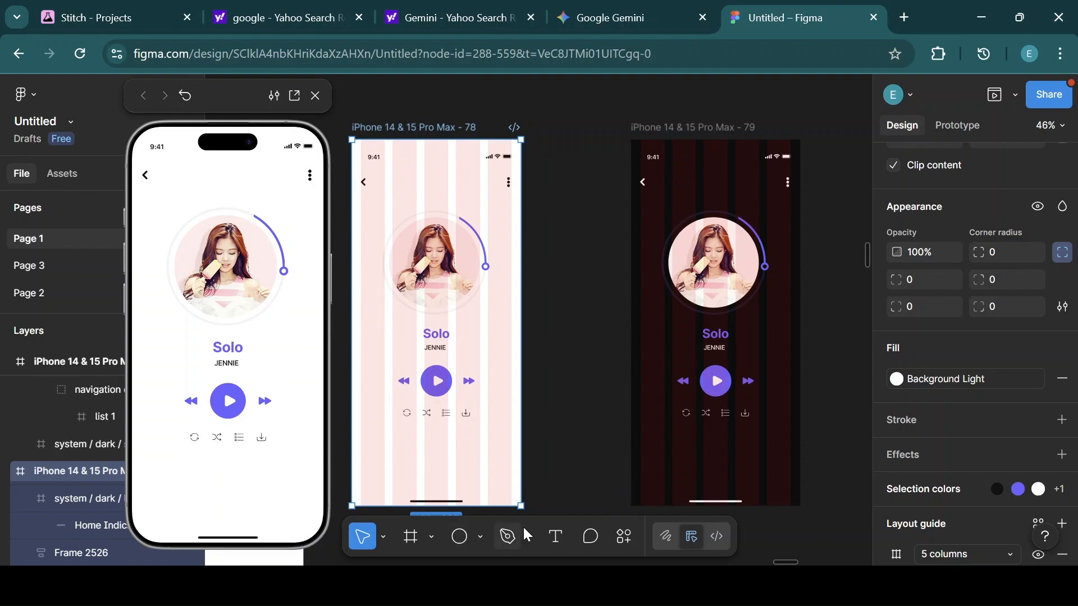
# Draw an ellipse beside the light frame and set its size to 25 by 25.
pyautogui.click(460, 539)
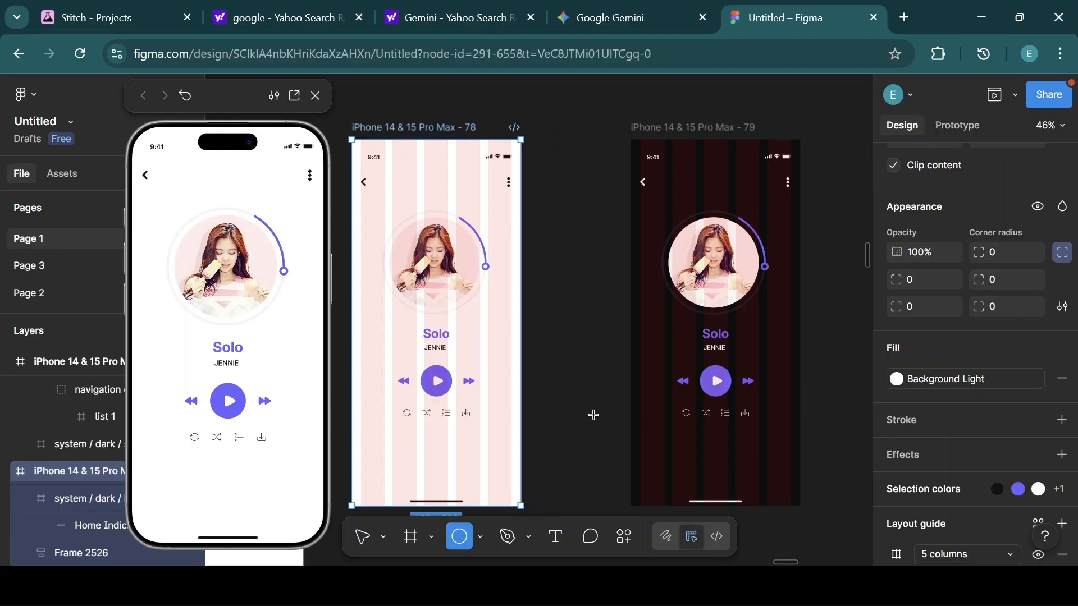
pyautogui.moveTo(538, 399); pyautogui.dragTo(604, 413)
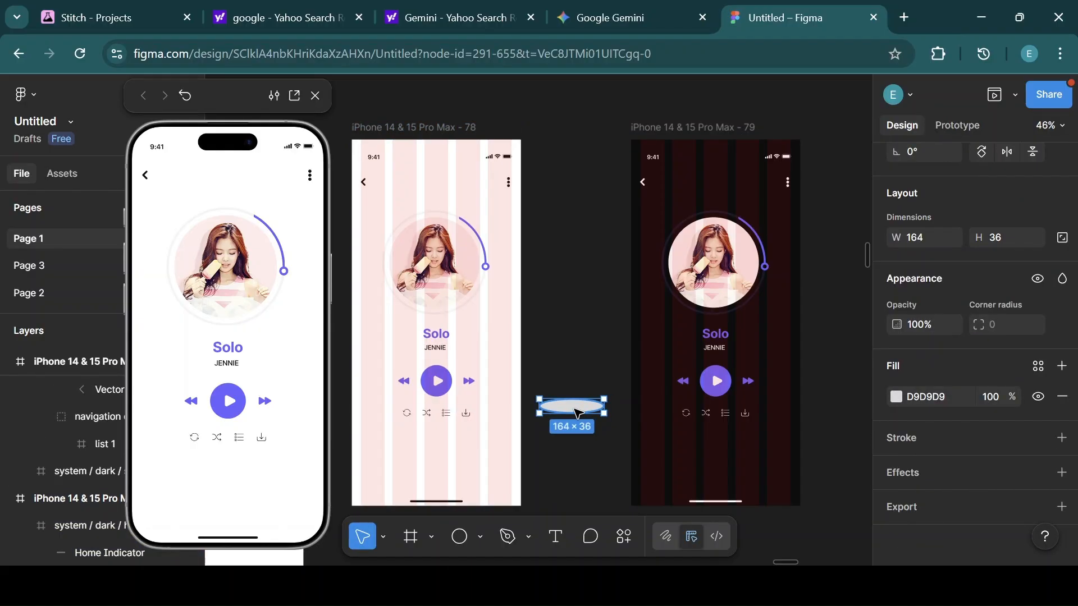
pyautogui.moveTo(603, 408); pyautogui.dragTo(551, 422)
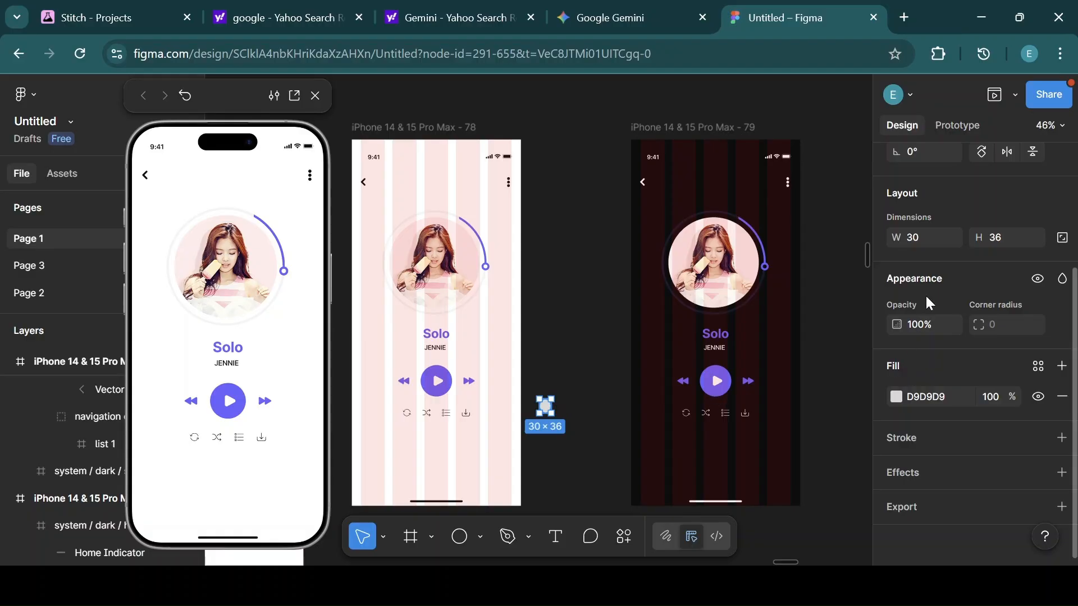
pyautogui.click(925, 238)
pyautogui.write('25')
pyautogui.press('Return')
pyautogui.click(1006, 237)
pyautogui.write('25')
pyautogui.press('Return')
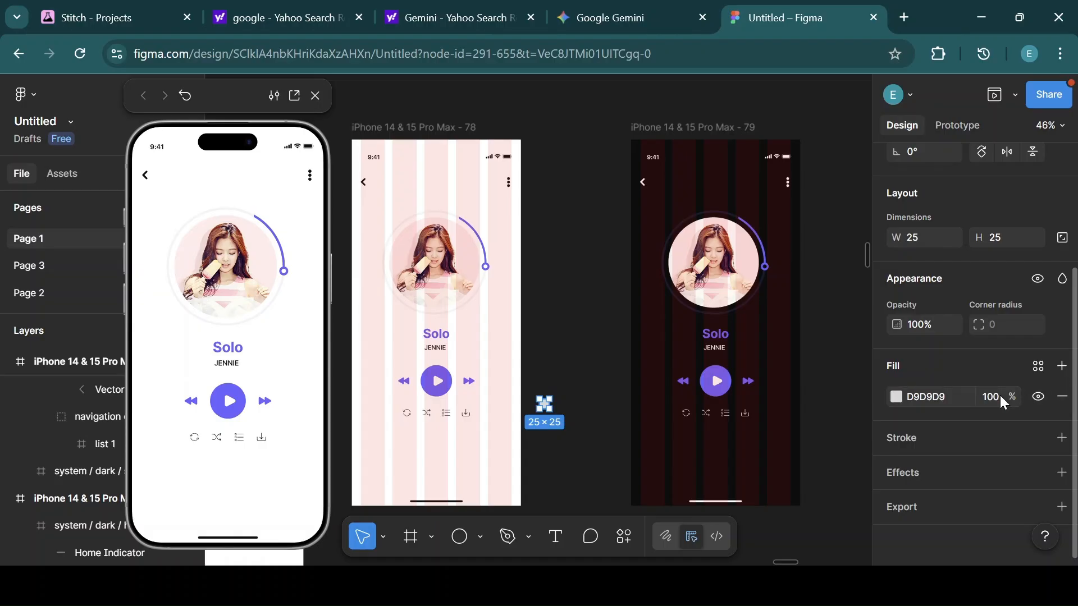
# Apply the Background Light color style to the circle's fill.
pyautogui.click(1036, 365)
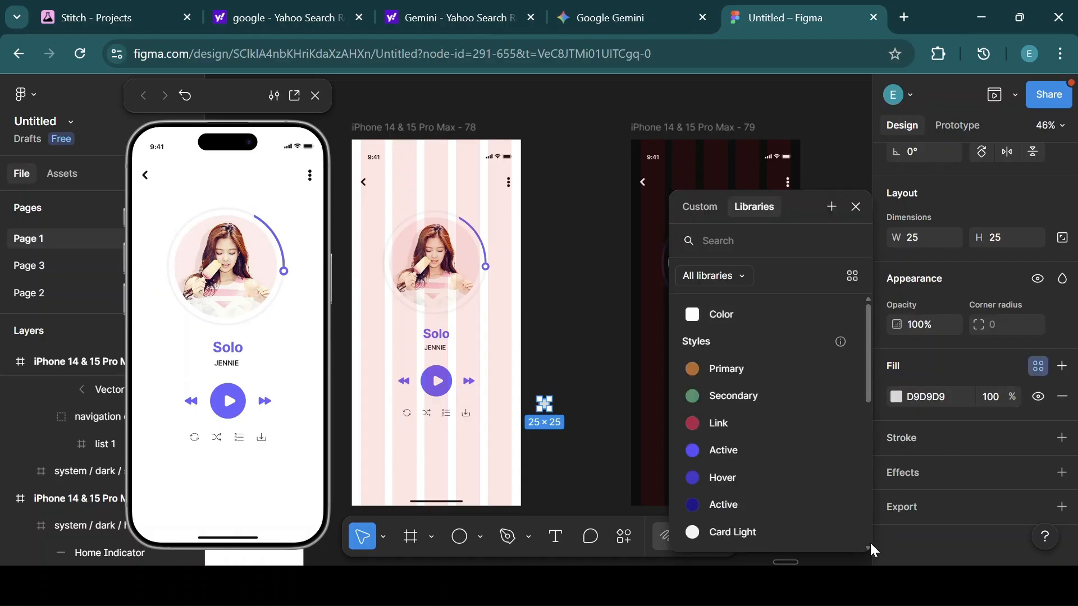
pyautogui.scroll(-2, 868, 543)
pyautogui.scroll(-3, 867, 545)
pyautogui.click(752, 456)
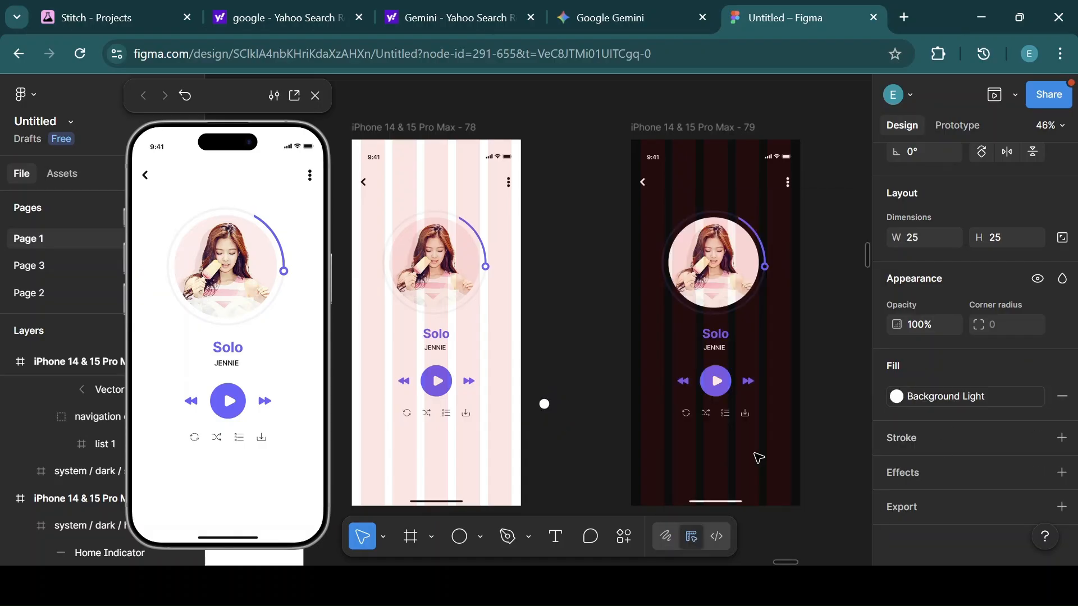
# Draw a rectangle about 108 by 32 below the circle and set its corner radius to 999.
pyautogui.click(481, 538)
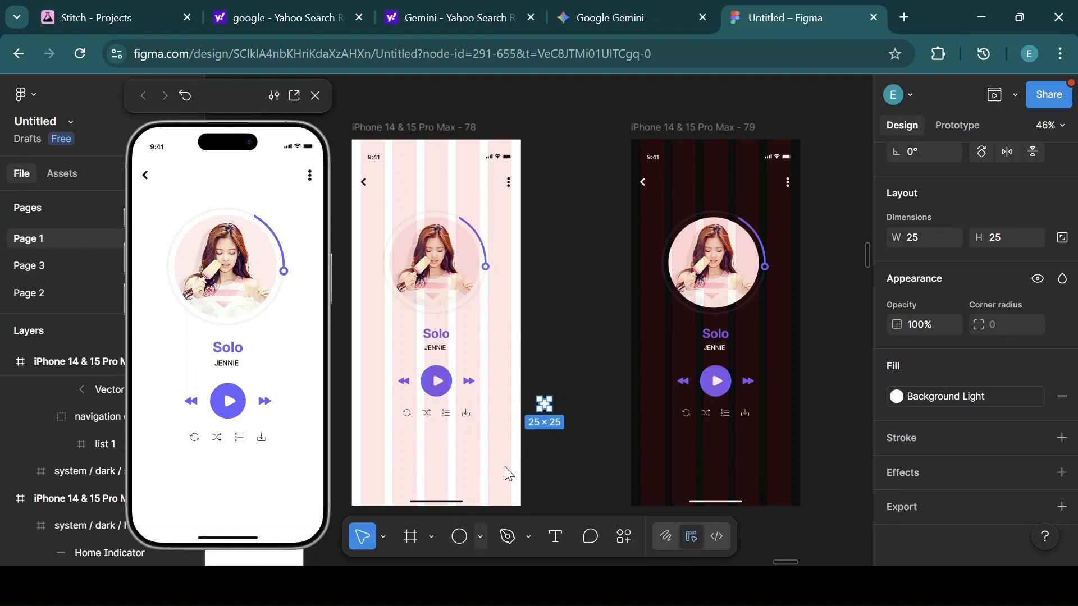
pyautogui.click(544, 380)
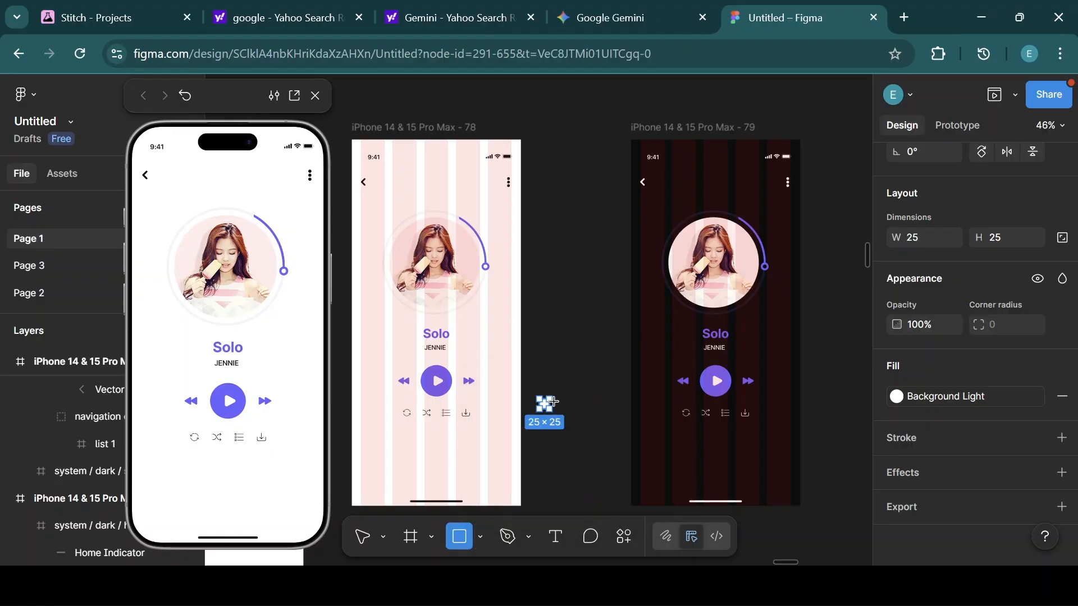
pyautogui.moveTo(576, 449); pyautogui.dragTo(537, 433)
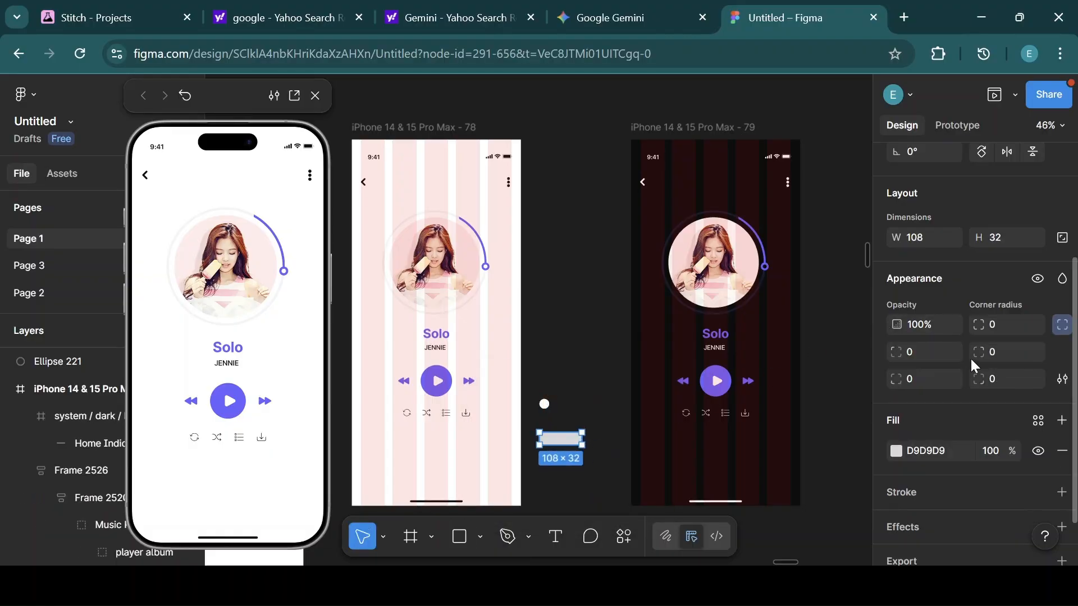
pyautogui.click(1002, 321)
pyautogui.press('Return')
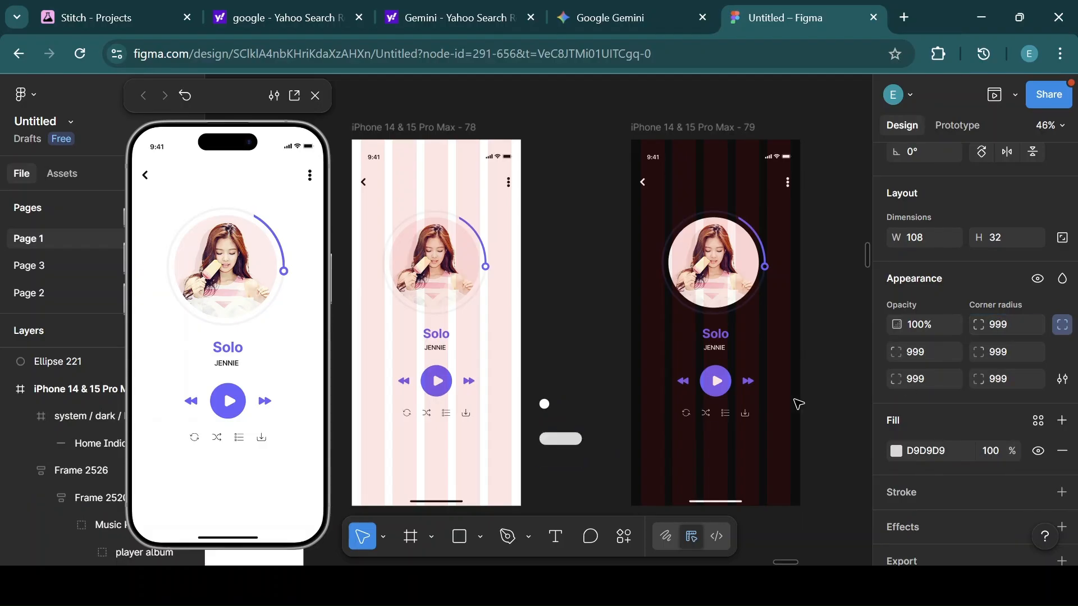
# Fill the pill rectangle with the Primary Text Light color style.
pyautogui.click(932, 450)
pyautogui.click(813, 452)
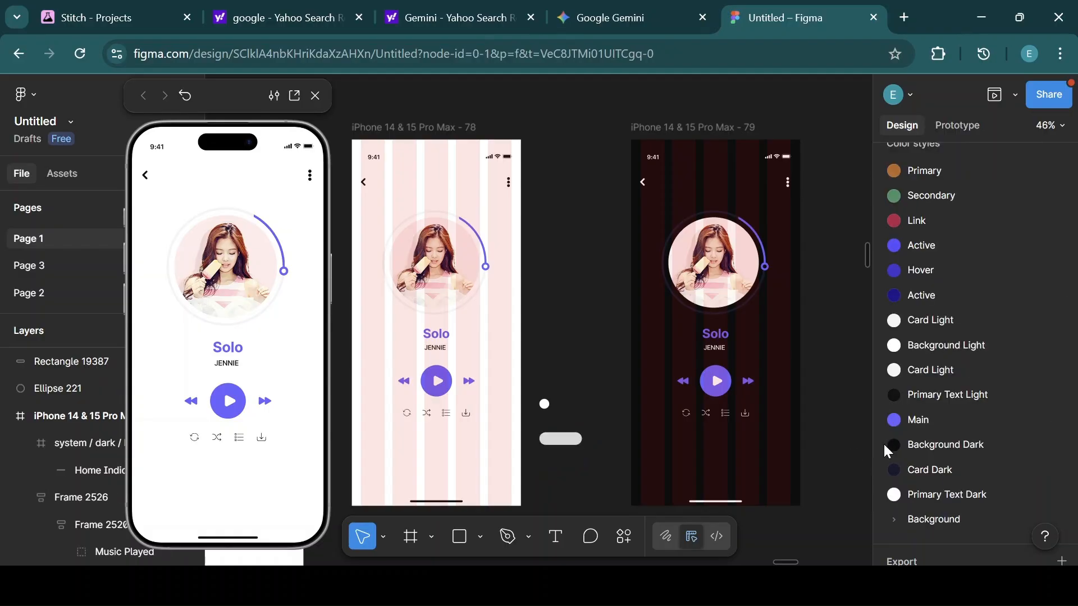
pyautogui.click(576, 442)
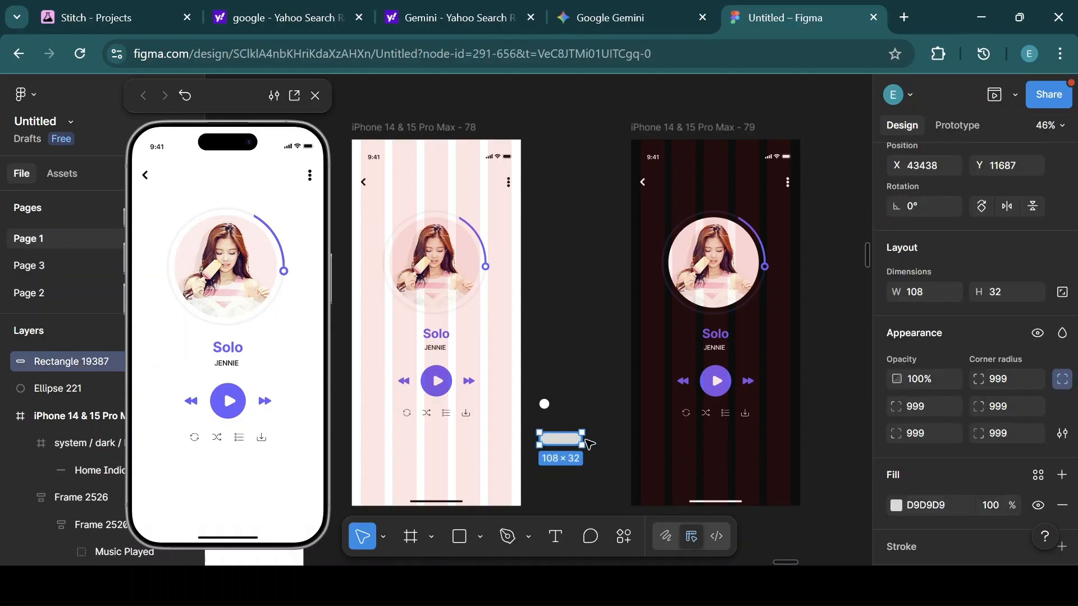
pyautogui.scroll(-2, 1030, 431)
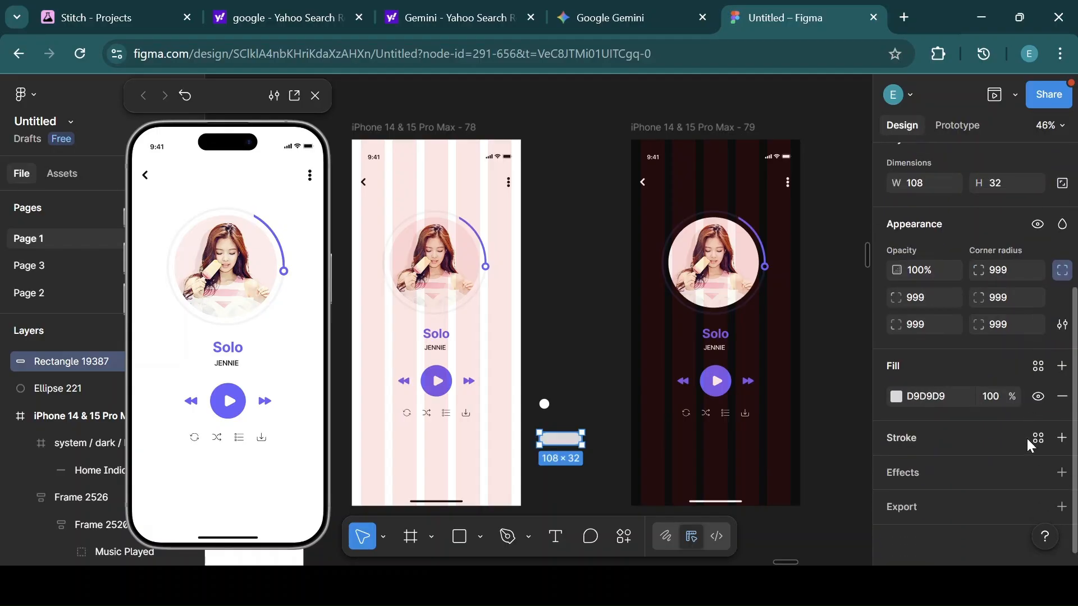
pyautogui.click(1038, 368)
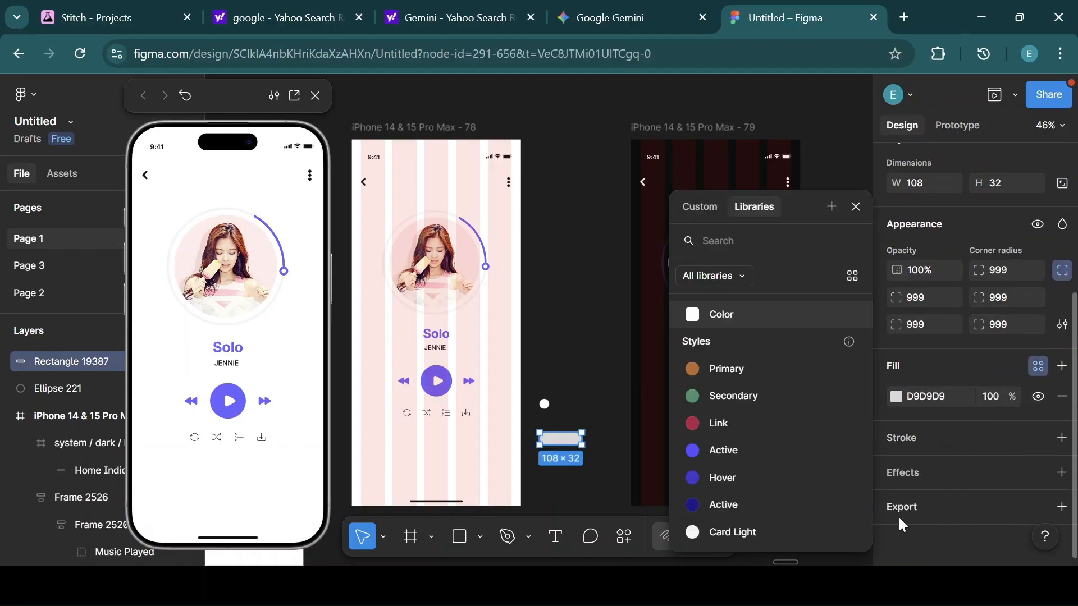
pyautogui.scroll(-3, 867, 543)
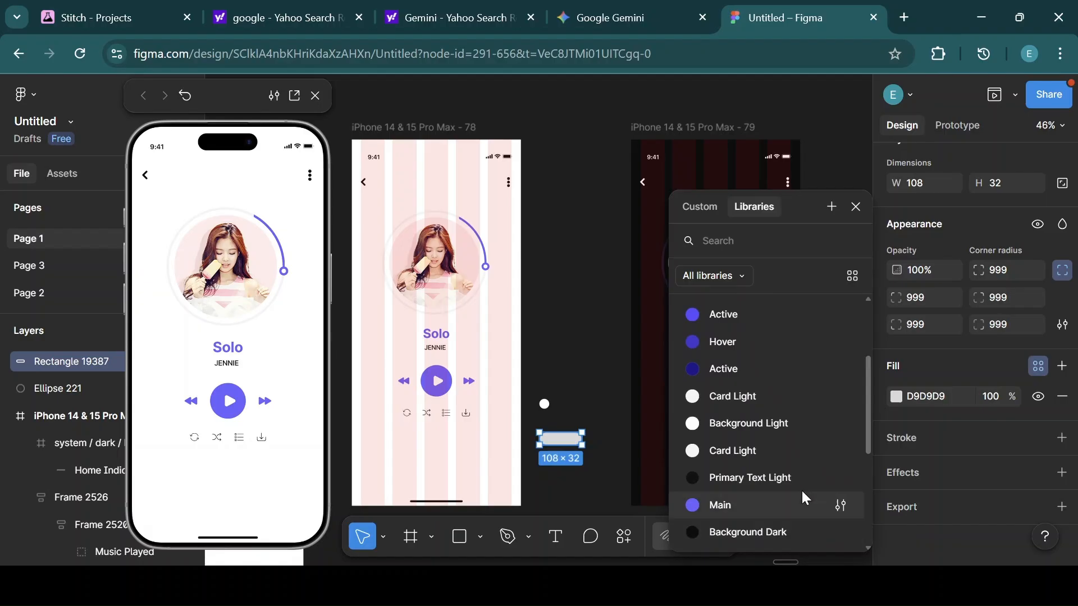
pyautogui.click(753, 477)
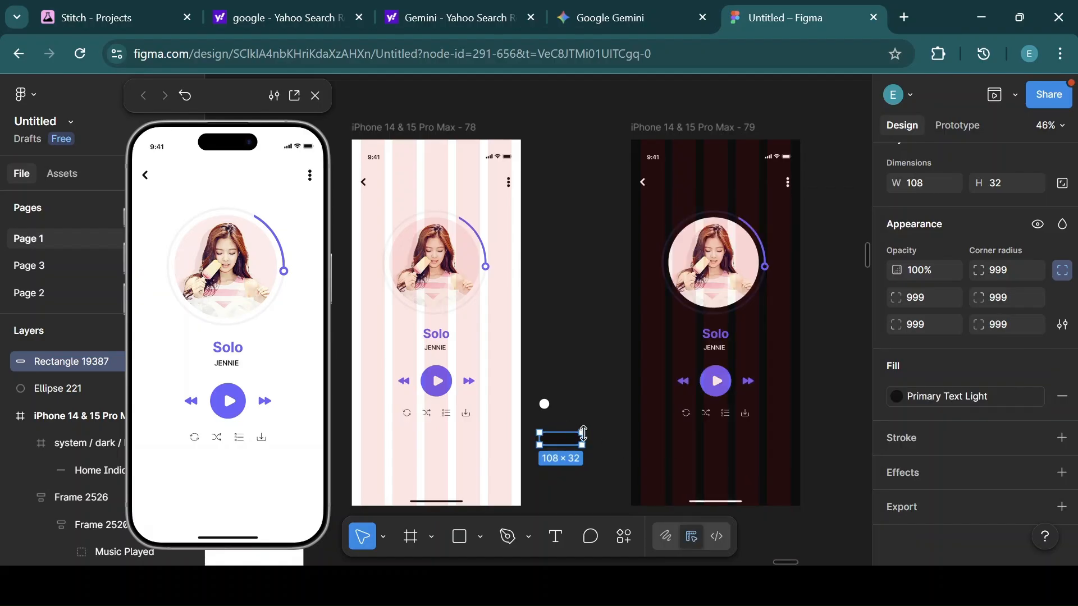
# Place the circle over the pill's left end and bring it to front to form a toggle.
pyautogui.moveTo(587, 437); pyautogui.dragTo(555, 445)
pyautogui.rightClick(555, 445)
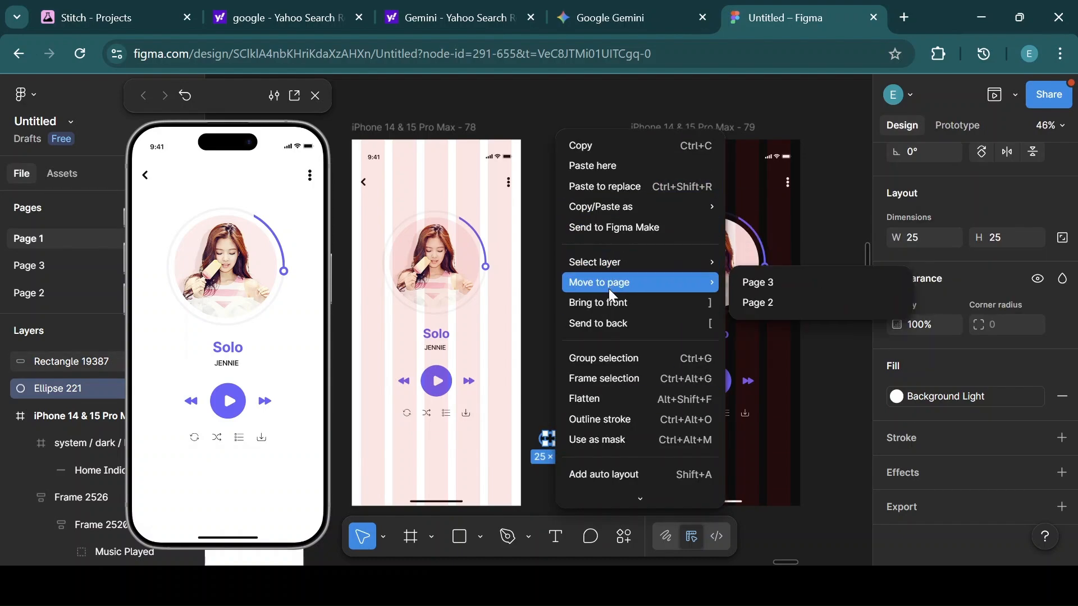
pyautogui.click(608, 303)
pyautogui.click(594, 415)
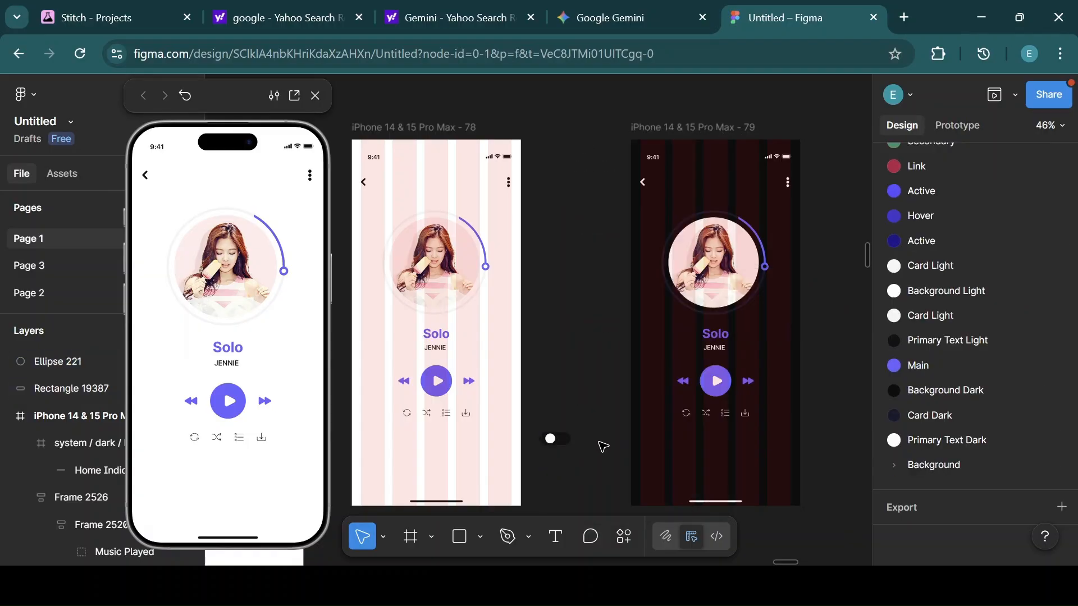
pyautogui.moveTo(551, 440); pyautogui.dragTo(547, 440)
pyautogui.click(591, 450)
# Select the circle and pill together and wrap them in an auto layout frame.
pyautogui.click(568, 439)
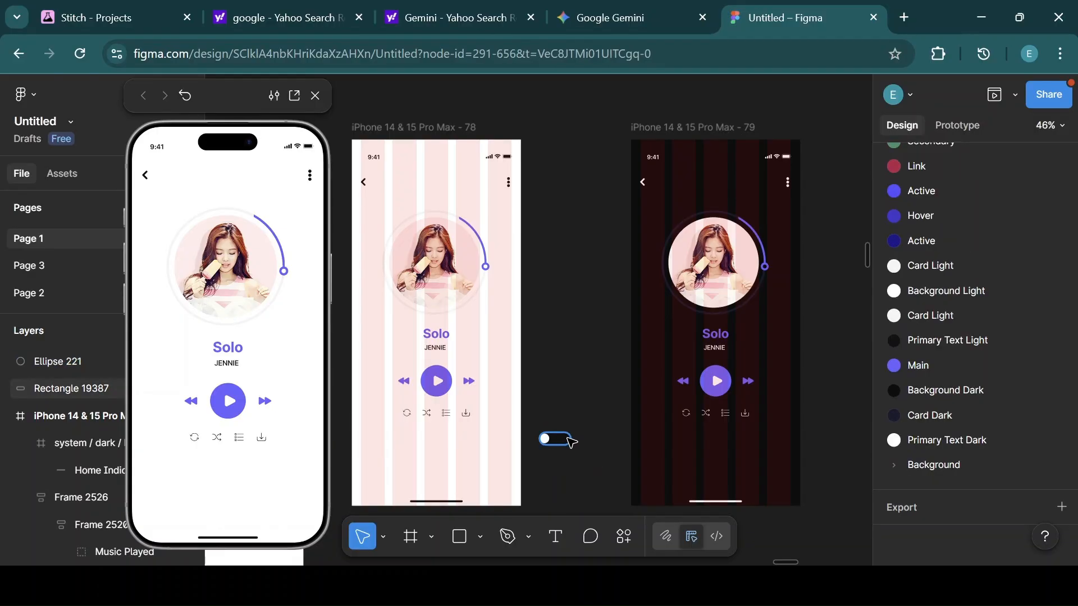
pyautogui.moveTo(570, 438); pyautogui.dragTo(539, 426)
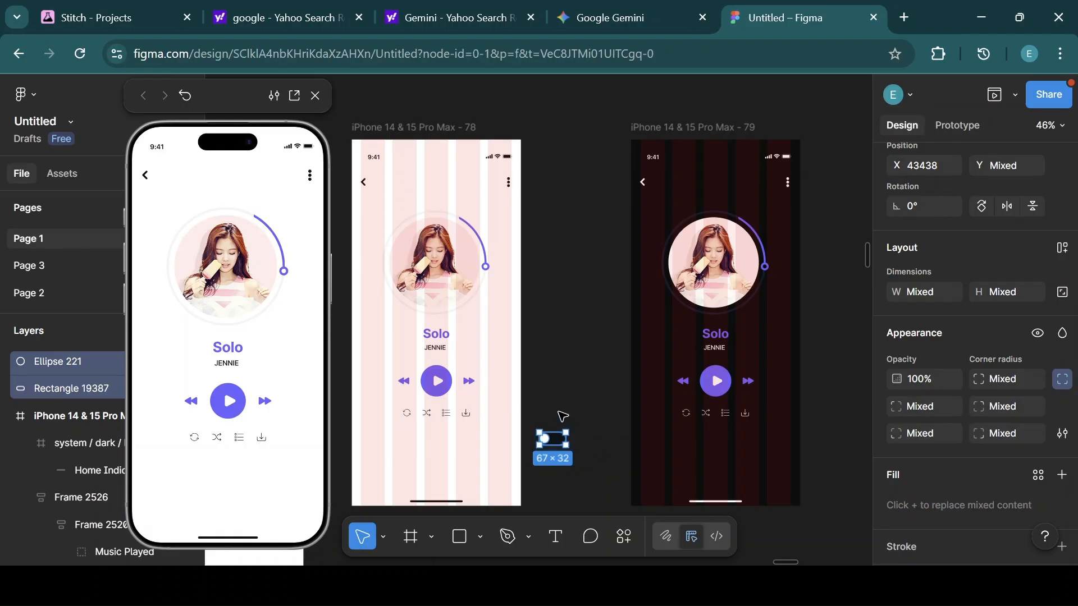
pyautogui.hotkey('shift', 'a')
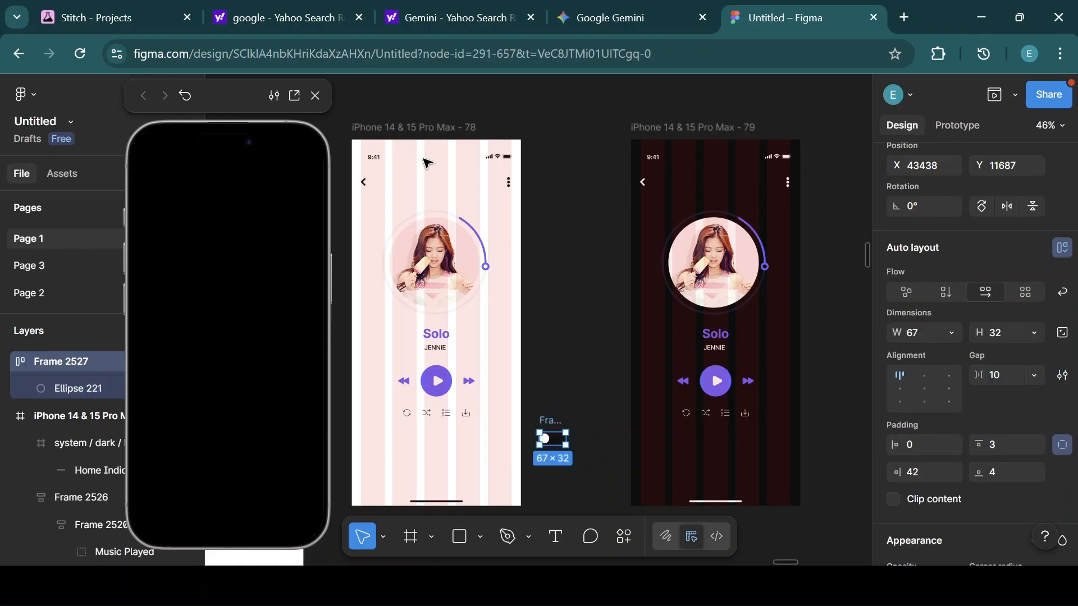
# Move the toggle into the light-mode screen and narrow its auto layout frame to 56 wide.
pyautogui.click(406, 131)
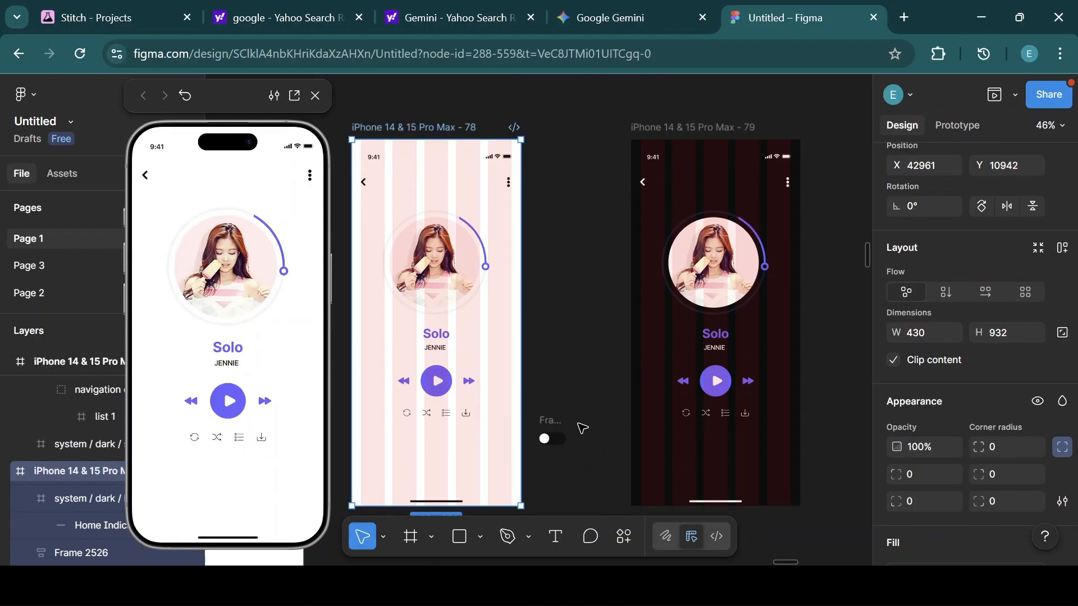
pyautogui.moveTo(558, 422); pyautogui.dragTo(497, 431)
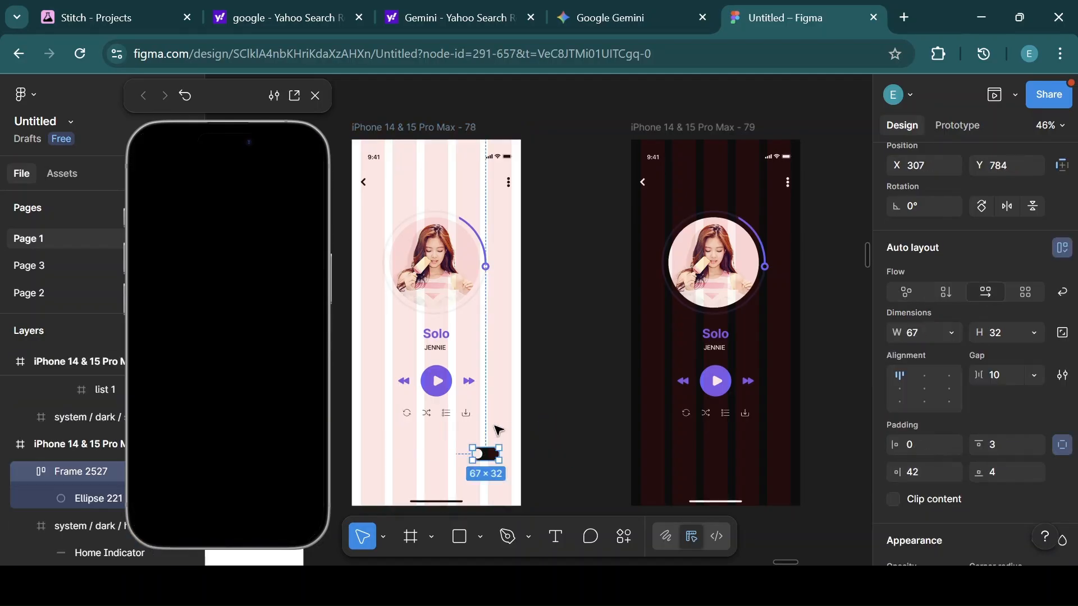
pyautogui.click(416, 131)
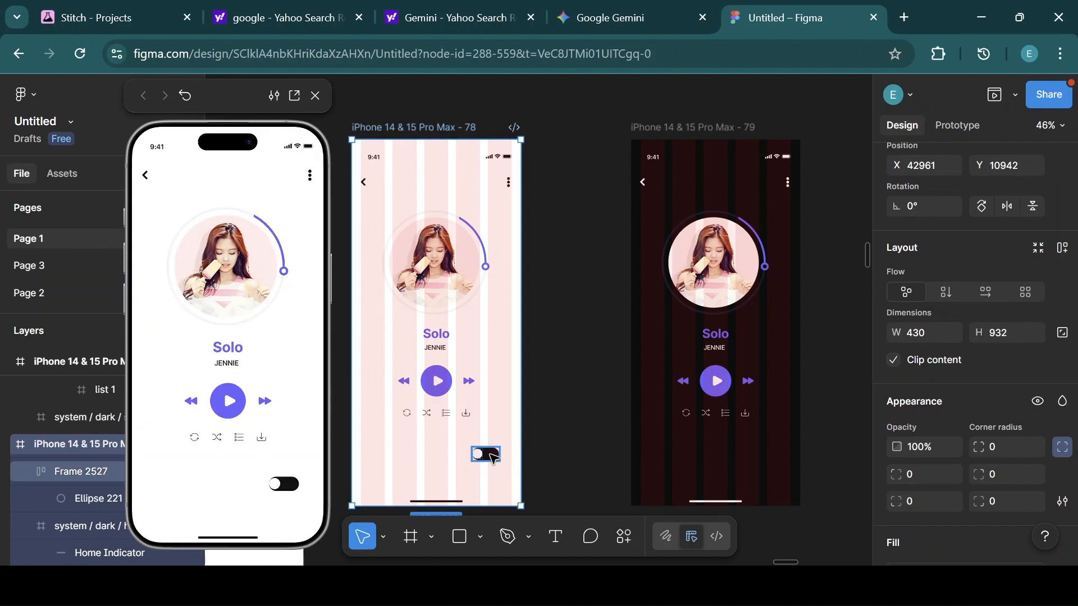
pyautogui.click(492, 457)
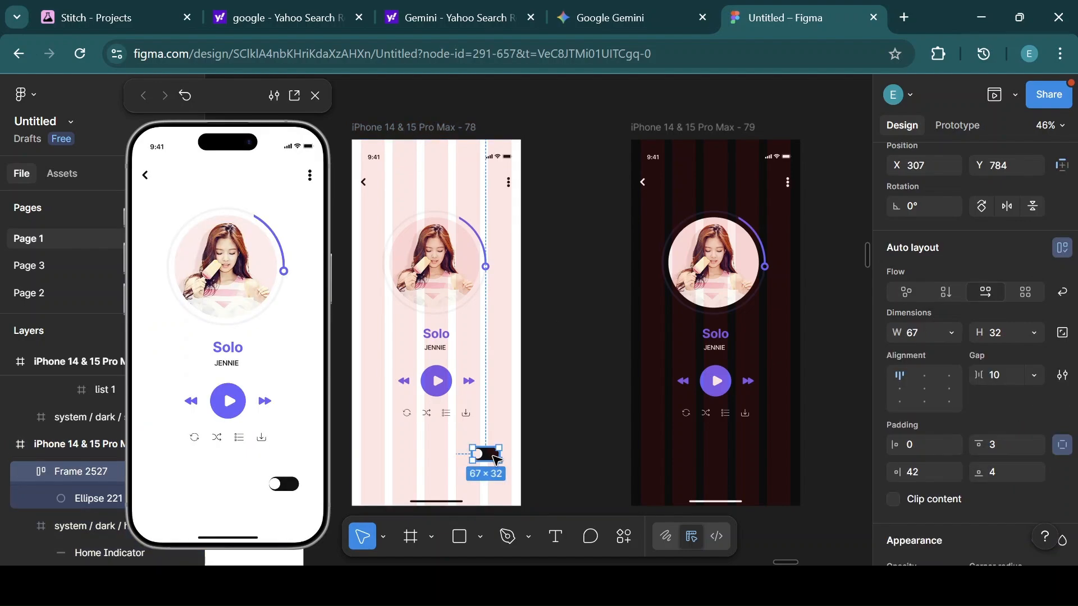
pyautogui.moveTo(497, 455); pyautogui.dragTo(496, 456)
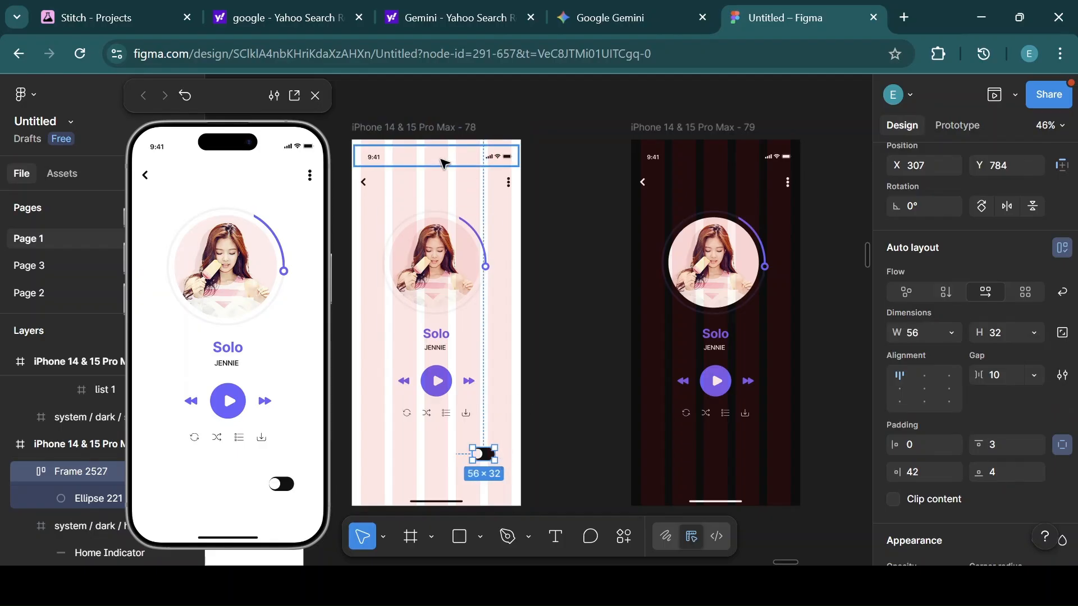
# Position the toggle near the bottom of the light-mode screen and center it horizontally.
pyautogui.click(423, 129)
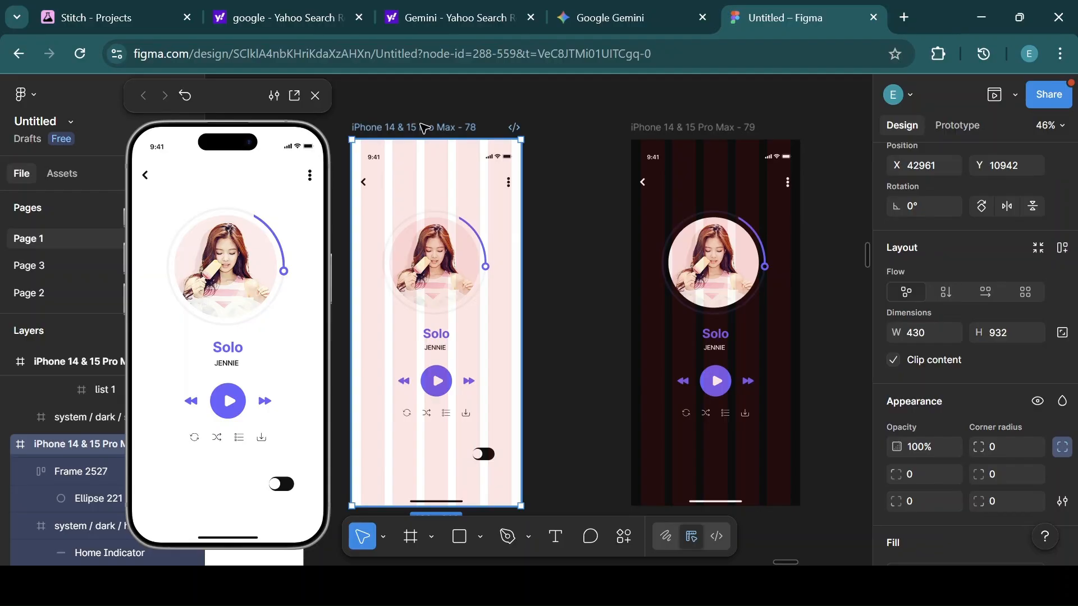
pyautogui.click(486, 459)
pyautogui.moveTo(489, 458); pyautogui.dragTo(443, 475)
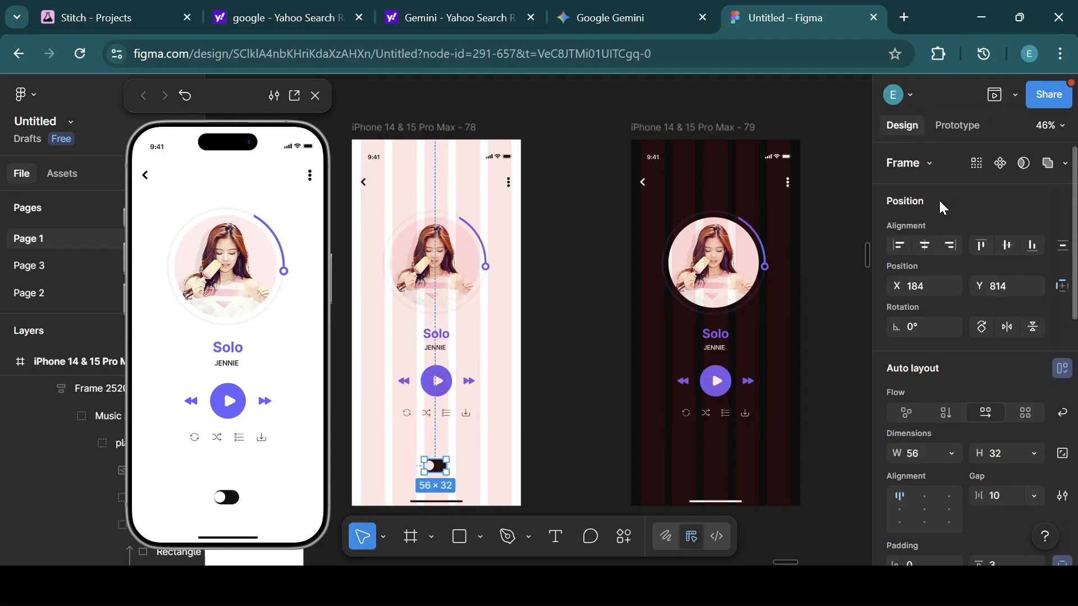
pyautogui.click(924, 245)
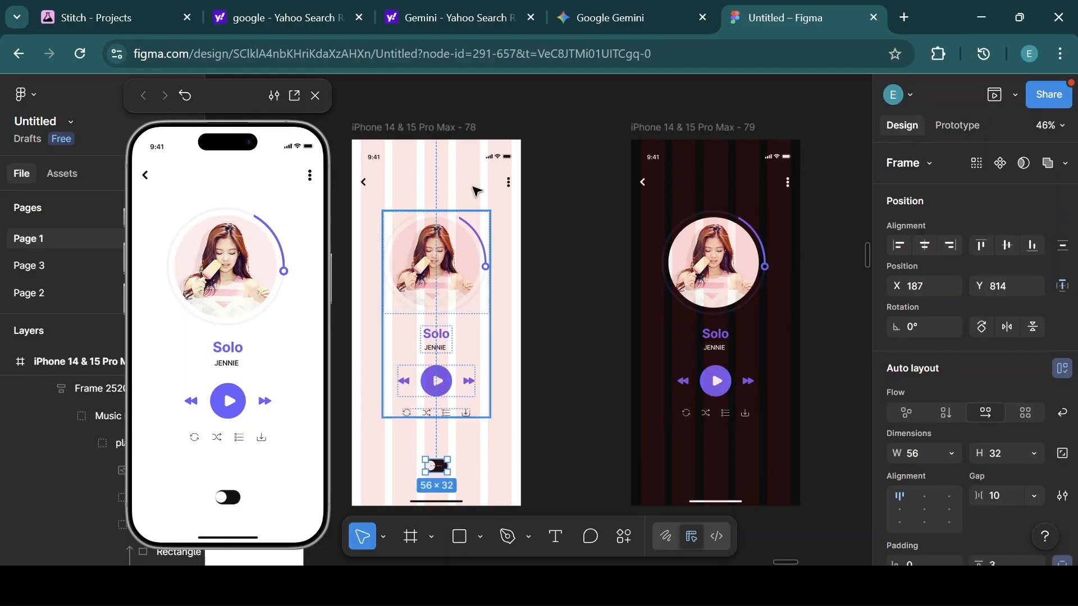
# Duplicate the toggle and move the copy outside the light-mode screen.
pyautogui.moveTo(424, 131); pyautogui.dragTo(421, 131)
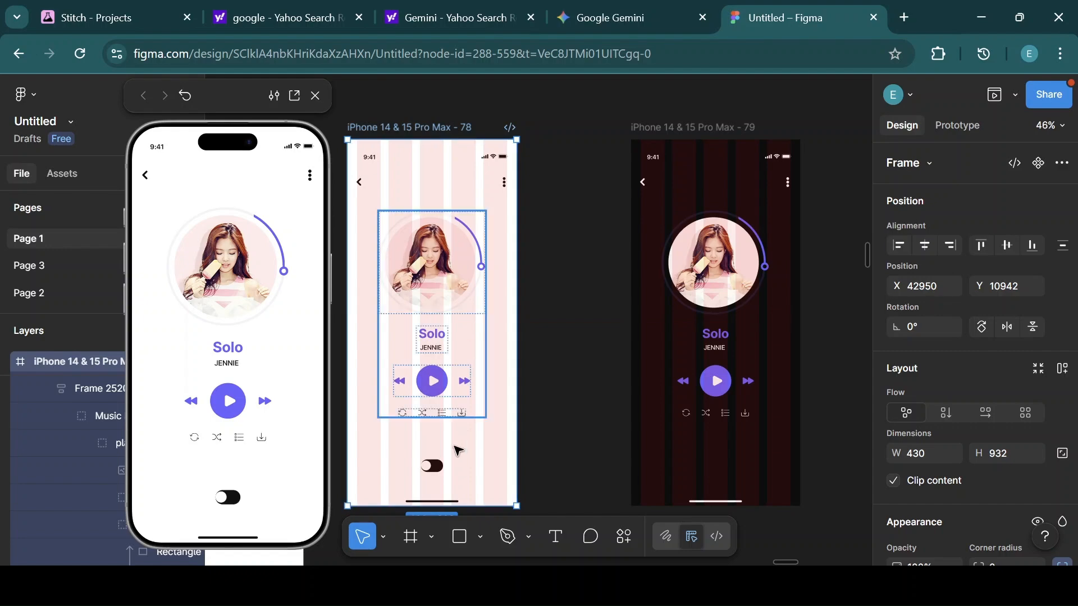
pyautogui.click(437, 469)
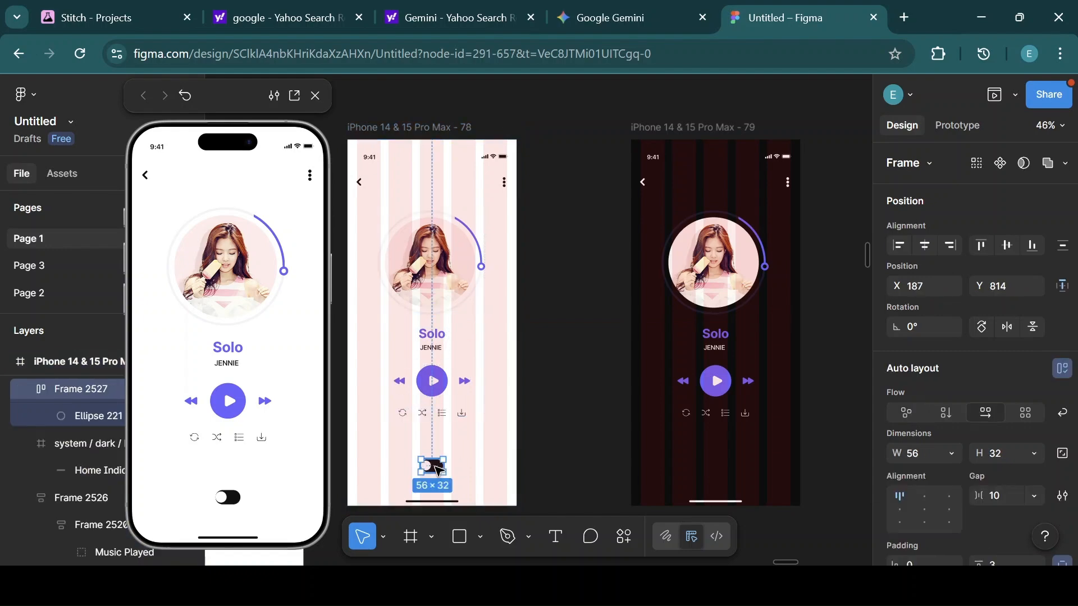
pyautogui.hotkey('shift', 'a')
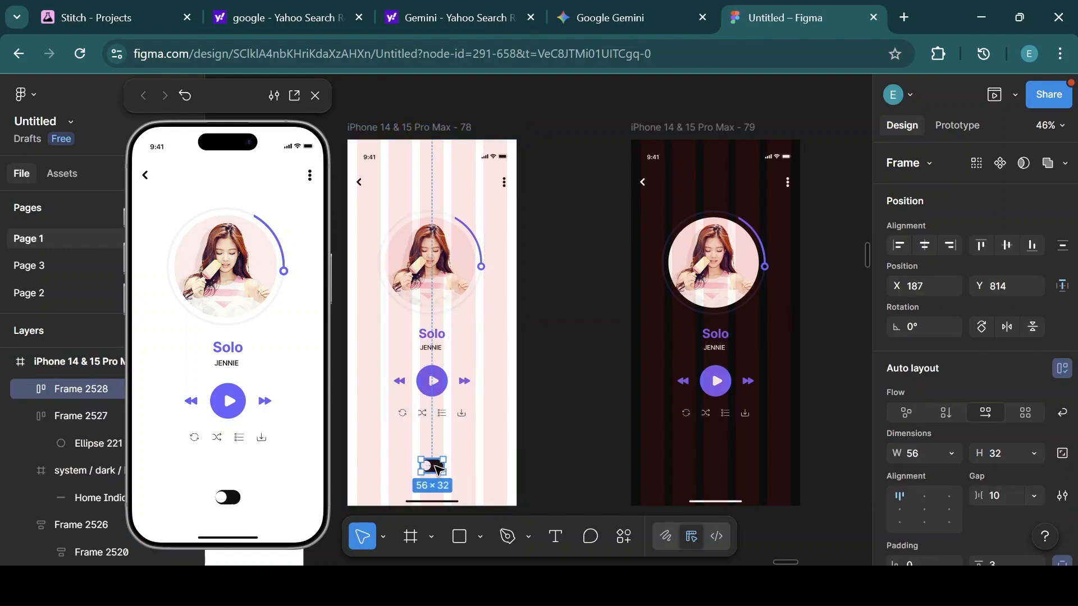
pyautogui.moveTo(438, 470); pyautogui.dragTo(581, 453)
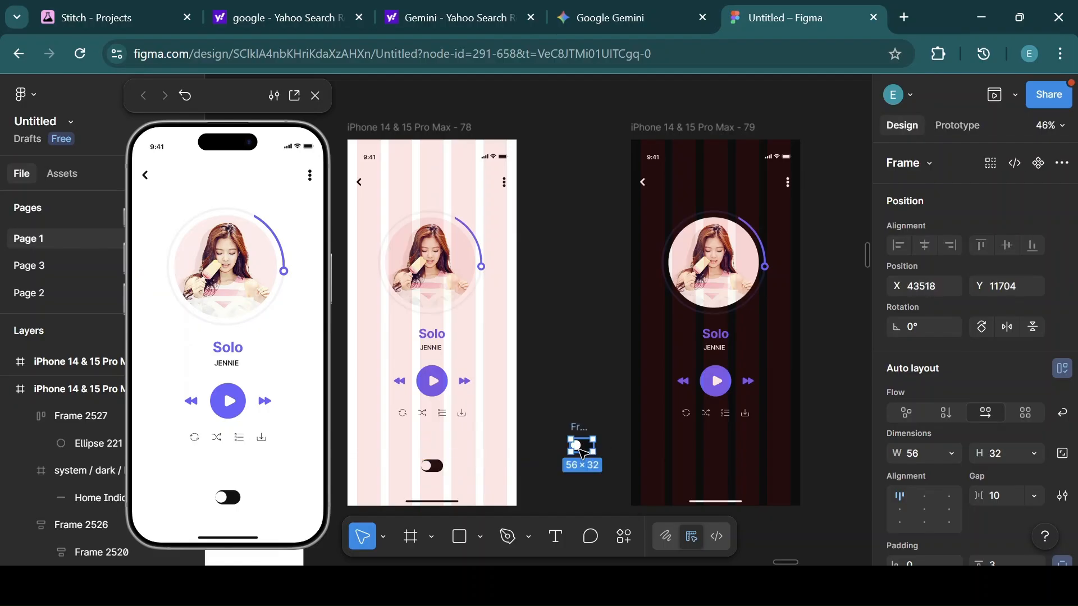
pyautogui.click(951, 494)
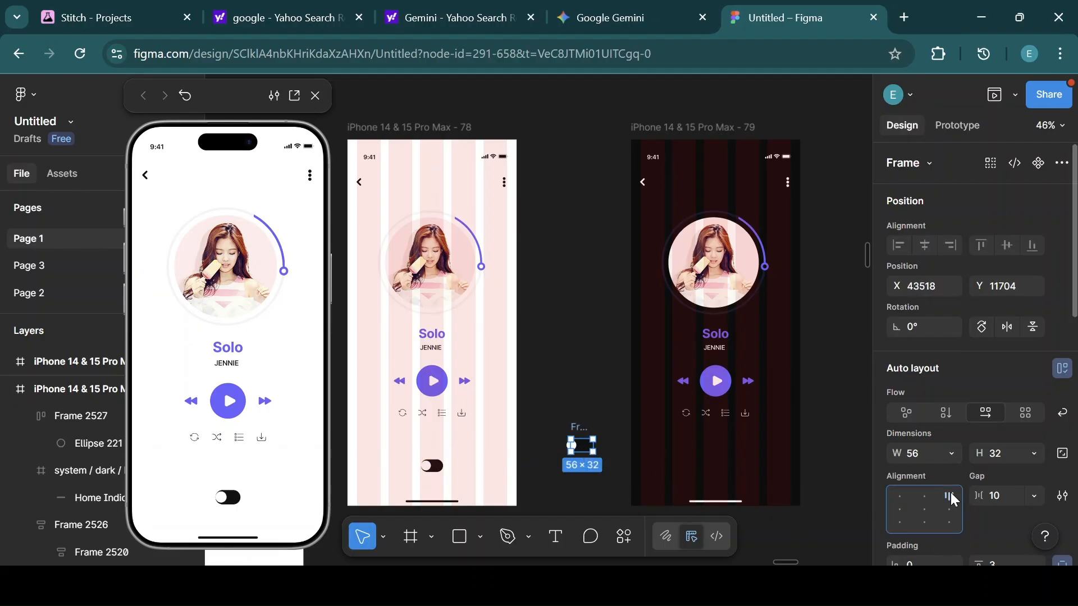
pyautogui.click(900, 494)
pyautogui.moveTo(582, 446); pyautogui.dragTo(581, 446)
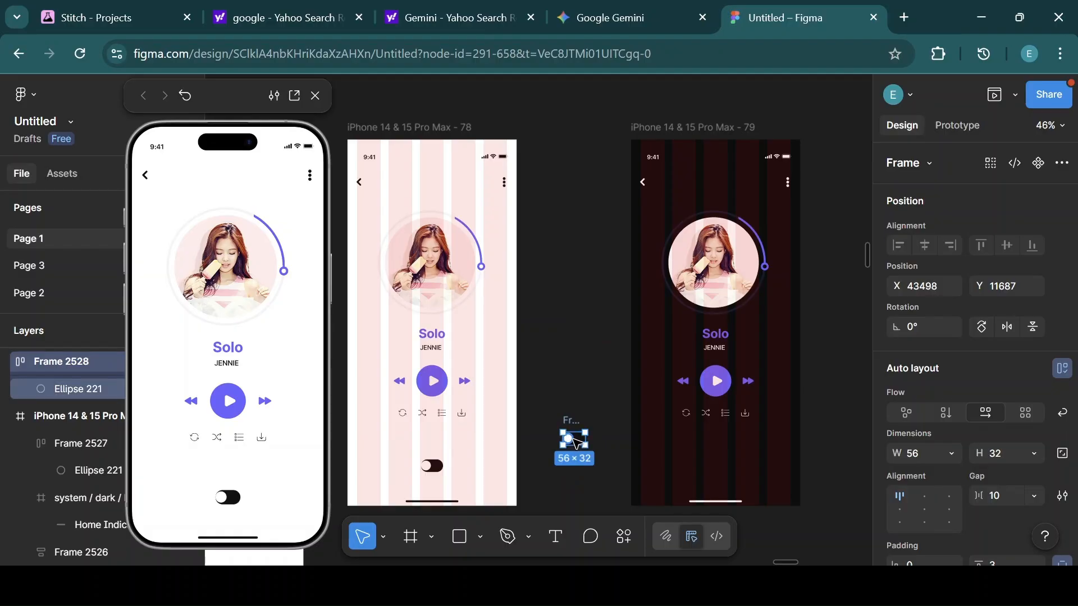
pyautogui.click(568, 439)
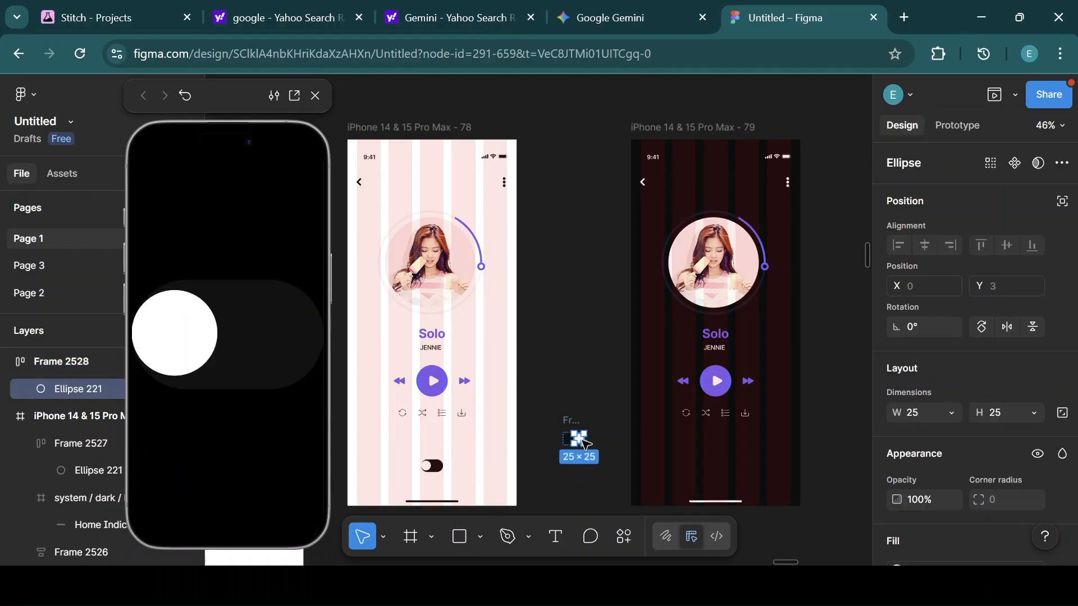
pyautogui.click(593, 429)
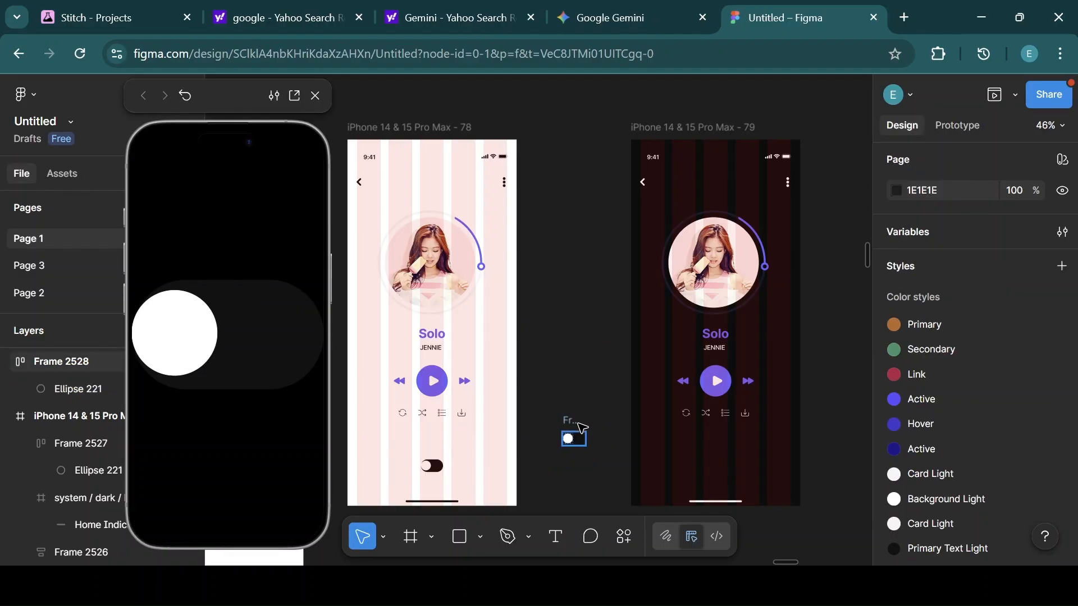
pyautogui.click(577, 425)
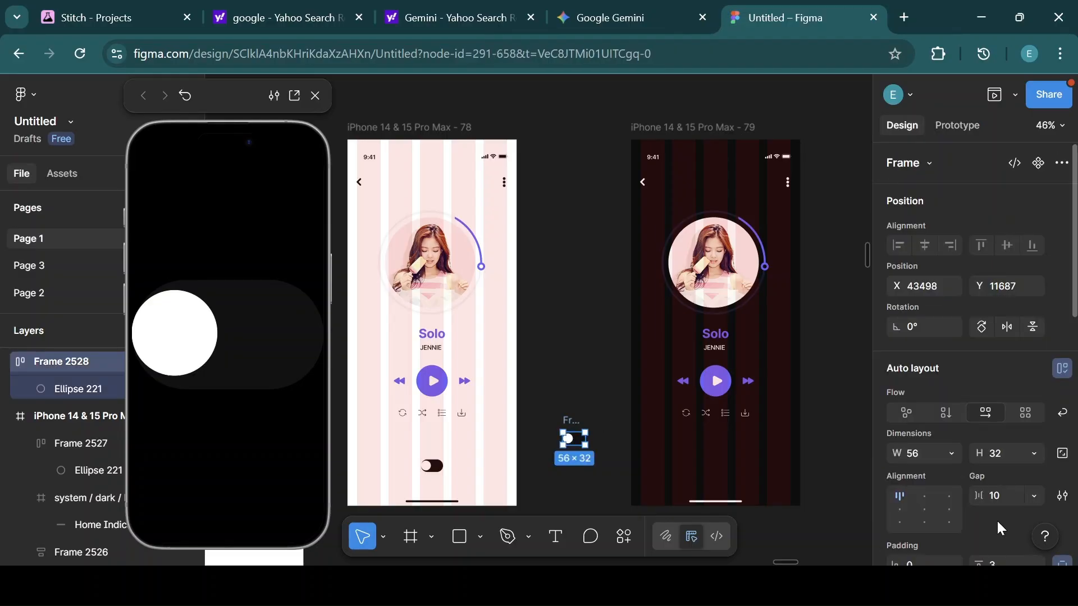
pyautogui.click(947, 505)
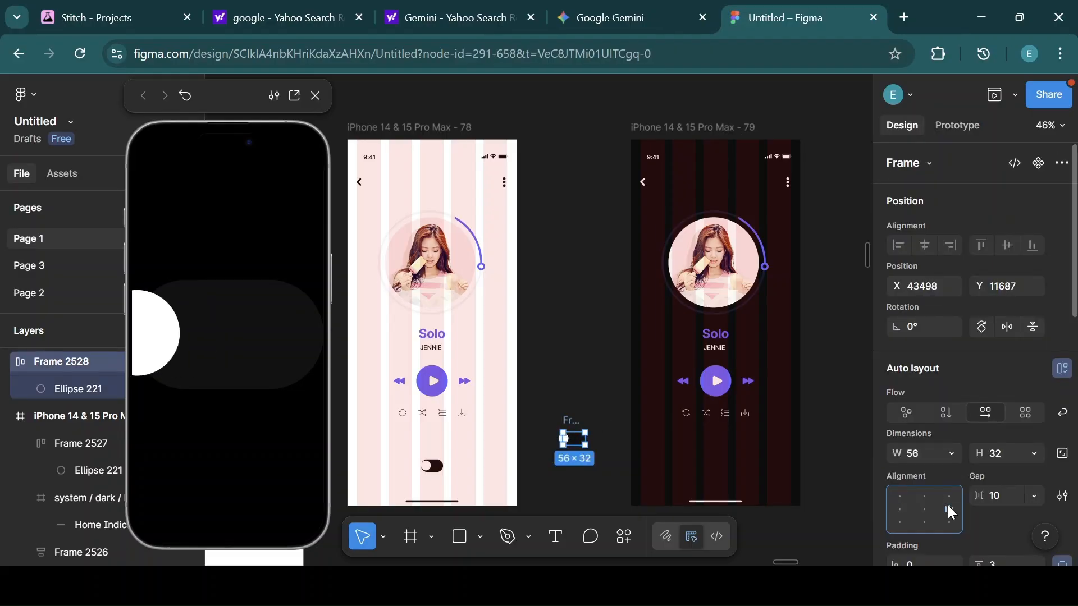
pyautogui.click(900, 497)
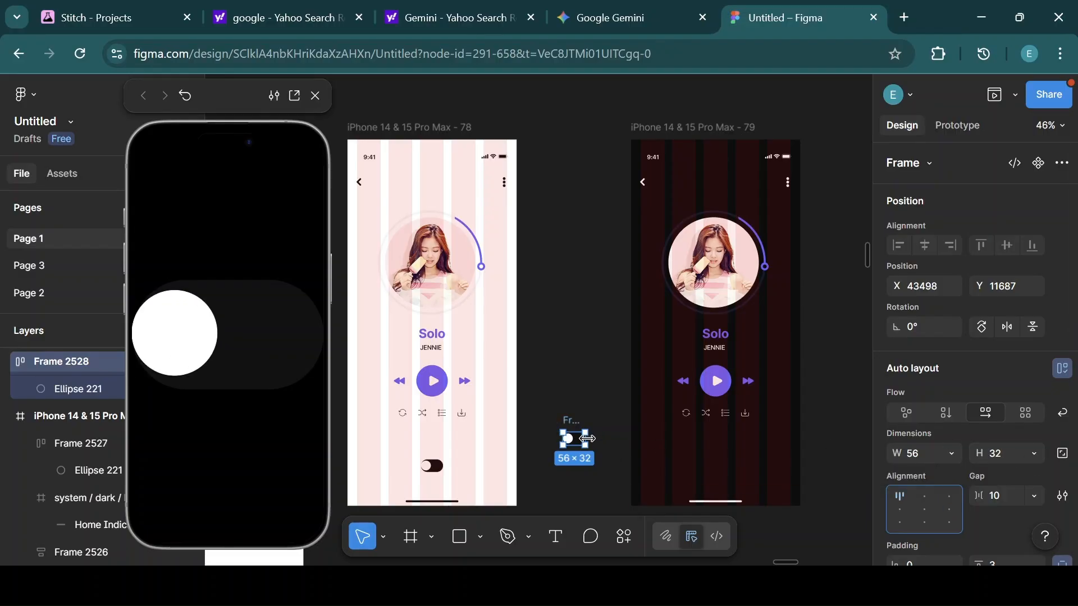
# Rotate the copied toggle 180° so the knob sits at the right end, and set its width to 56.
pyautogui.moveTo(588, 439); pyautogui.dragTo(574, 420)
pyautogui.click(437, 473)
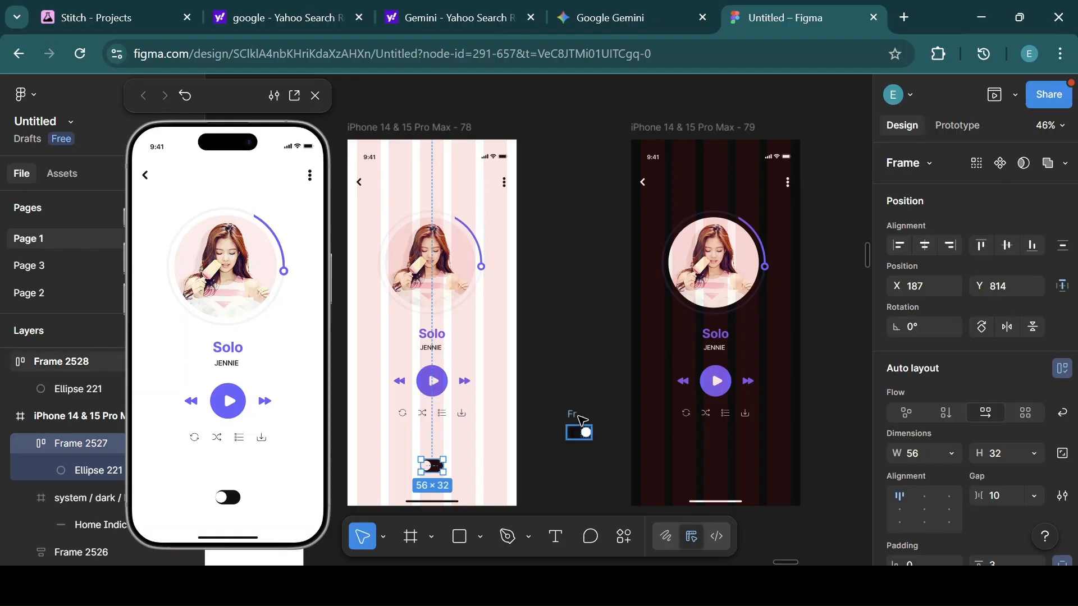
pyautogui.click(574, 418)
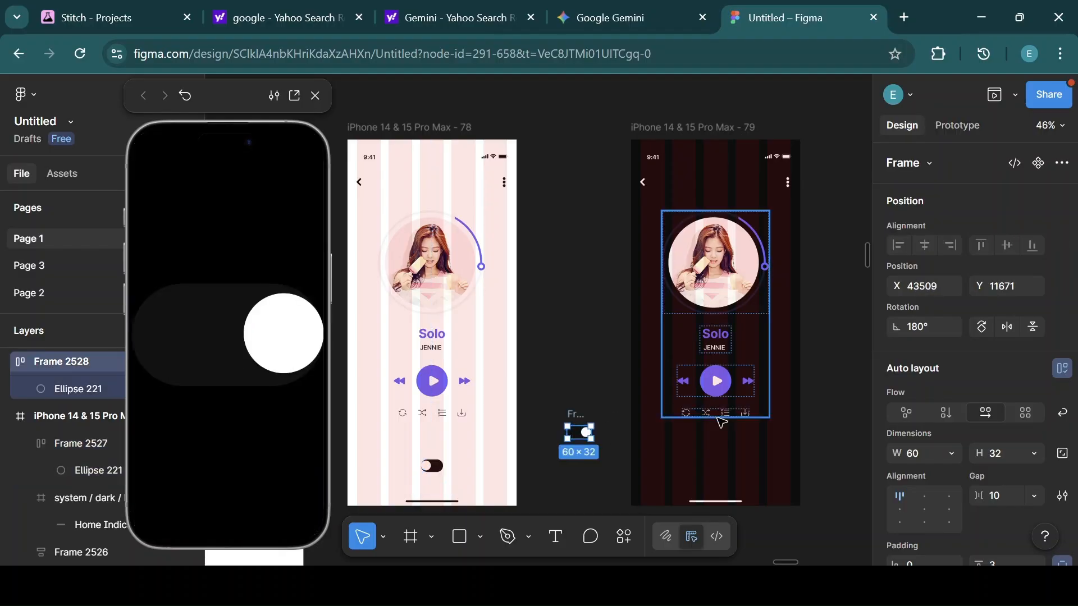
pyautogui.click(926, 455)
pyautogui.write('56')
pyautogui.press('Return')
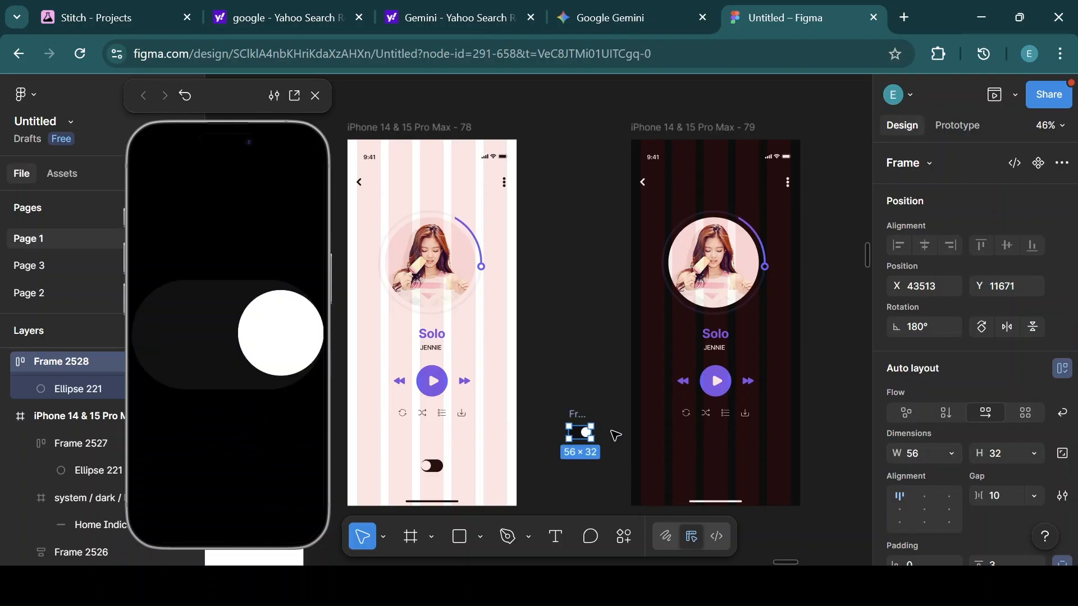
# Fill the copied toggle's pill with the Primary Text Dark color style.
pyautogui.scroll(-6, 946, 453)
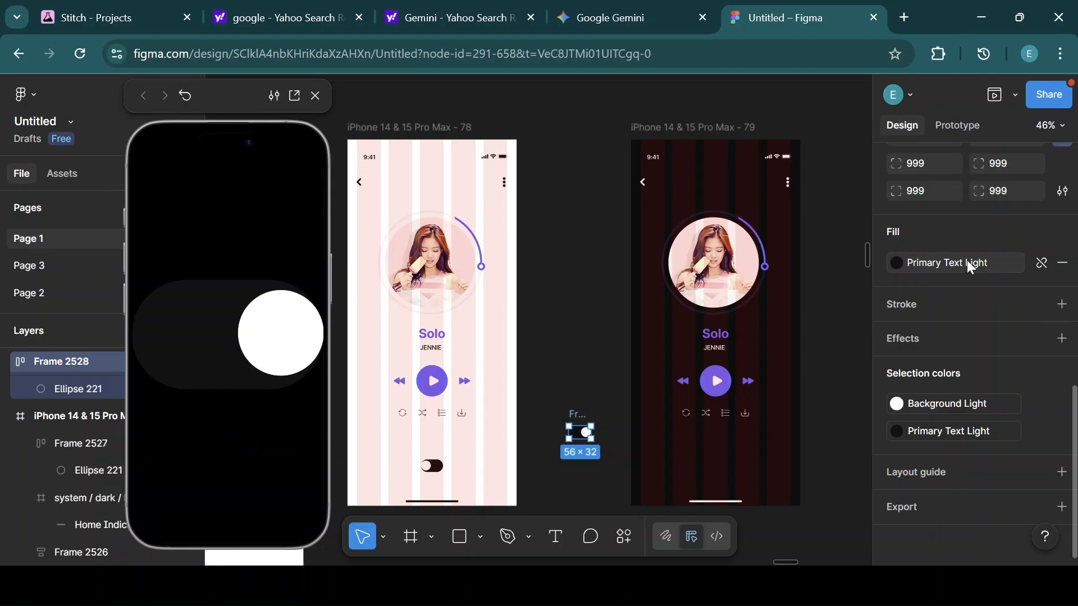
pyautogui.click(894, 261)
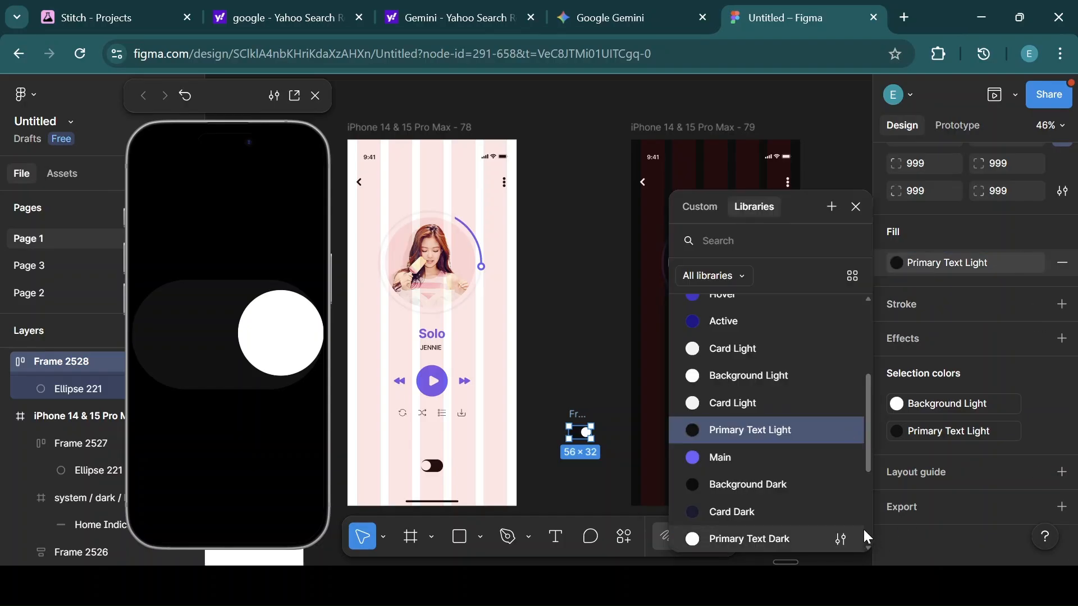
pyautogui.scroll(-2, 866, 547)
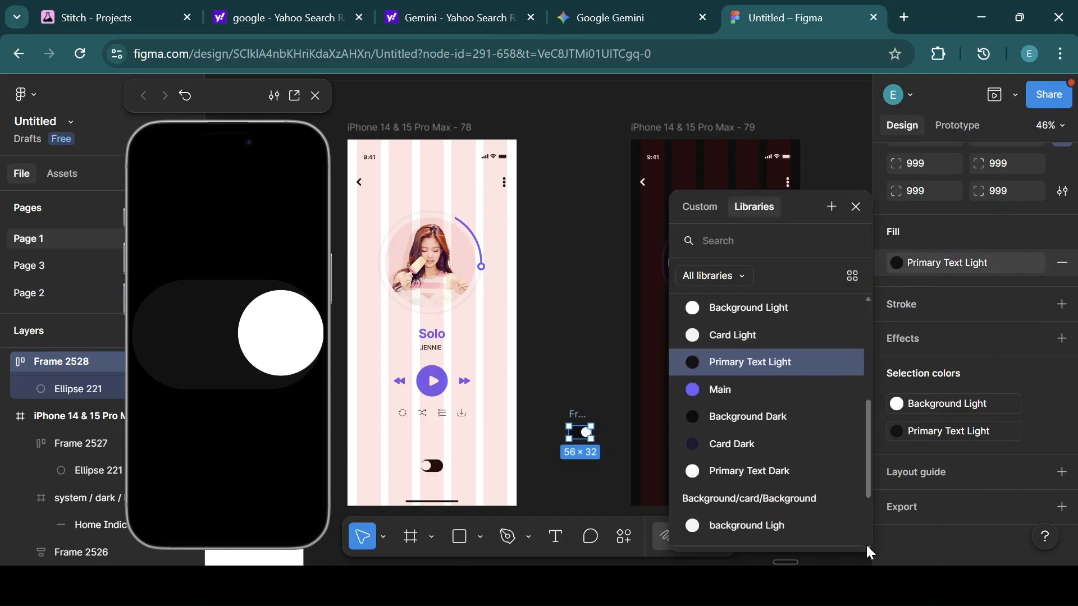
pyautogui.click(753, 475)
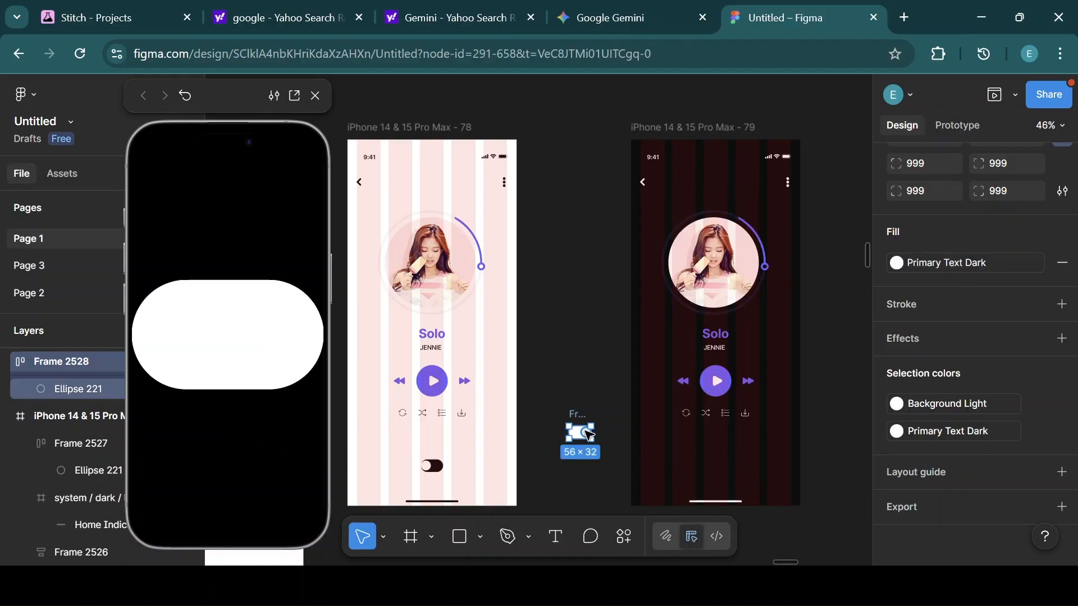
# Fill the copied toggle's circle with the Primary Text Light color style.
pyautogui.click(588, 434)
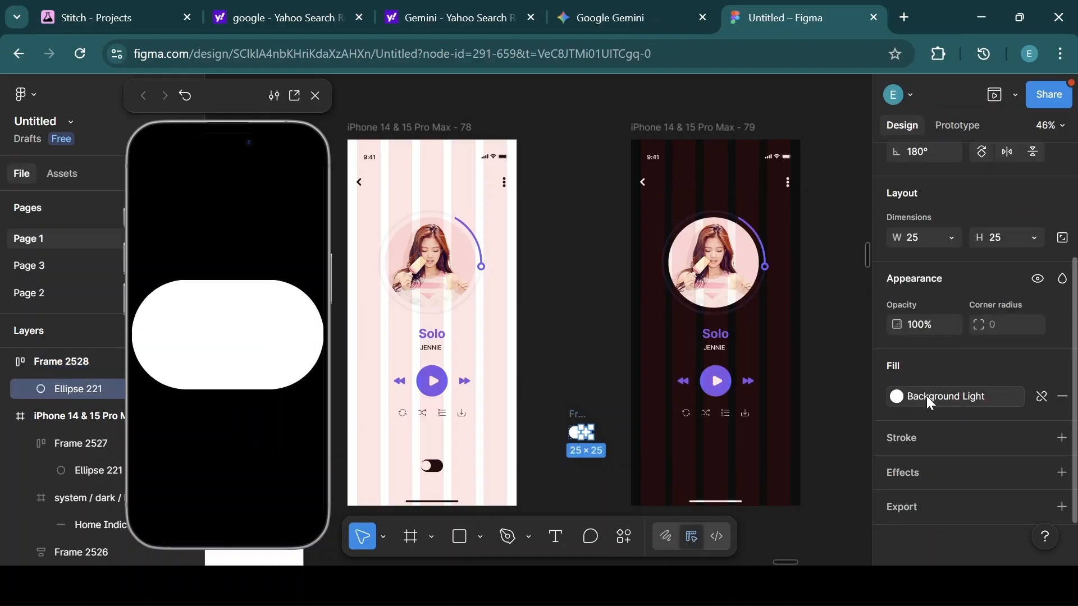
pyautogui.click(897, 398)
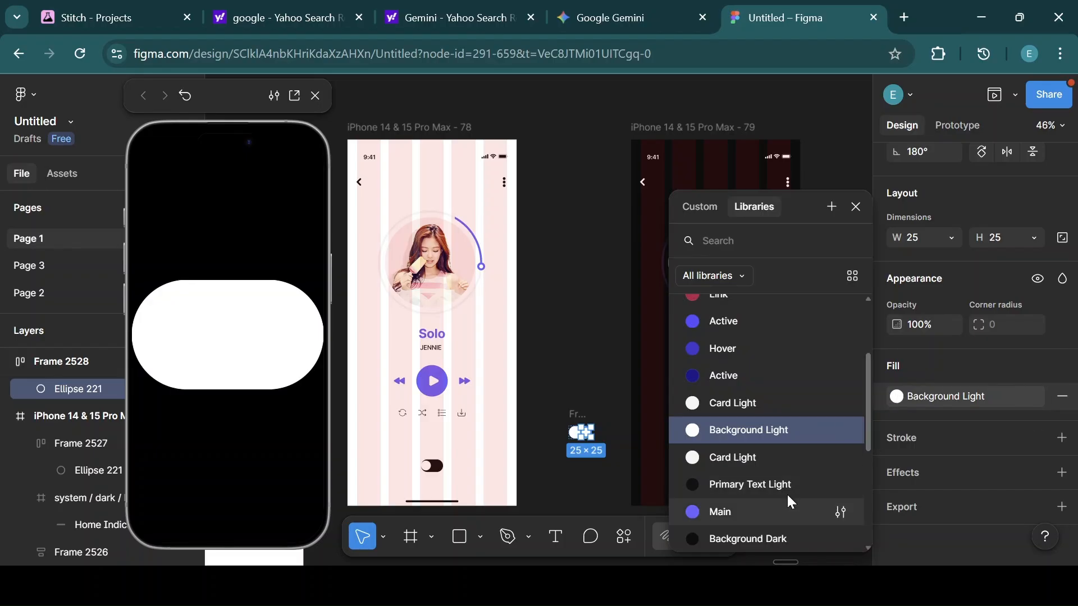
pyautogui.click(746, 498)
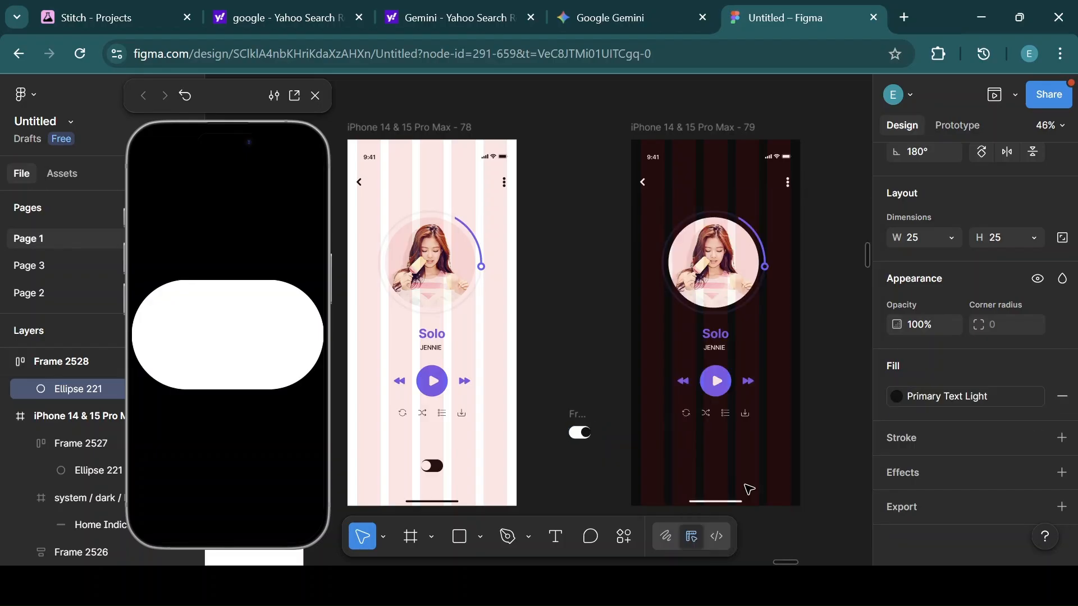
pyautogui.click(597, 368)
# Move the copied toggle into the dark-mode screen, set its Y position to 814, and center it horizontally.
pyautogui.moveTo(580, 431); pyautogui.dragTo(723, 447)
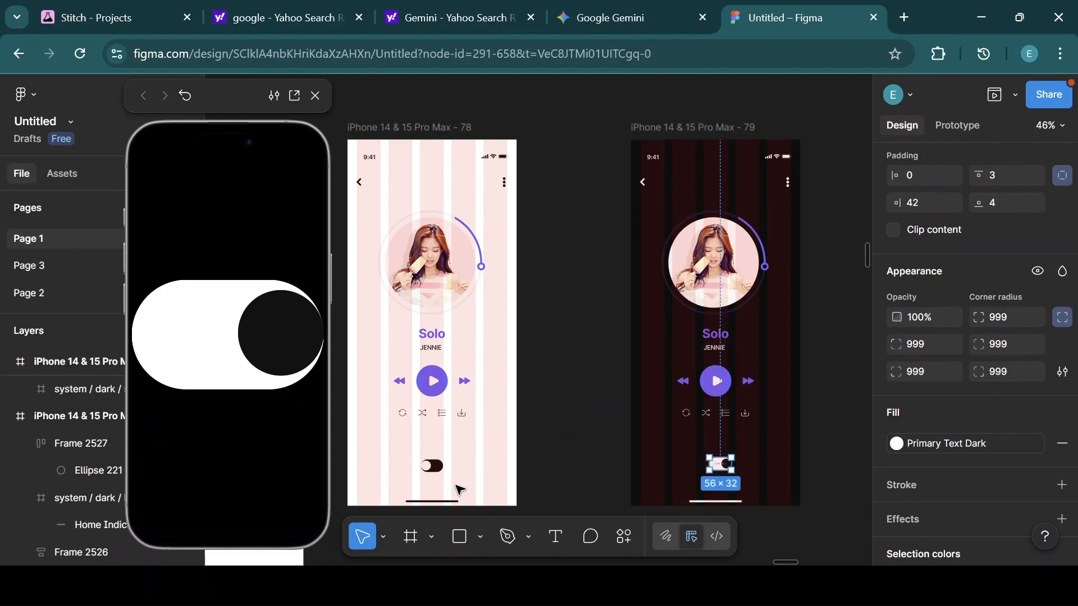
pyautogui.click(435, 467)
pyautogui.scroll(6, 954, 286)
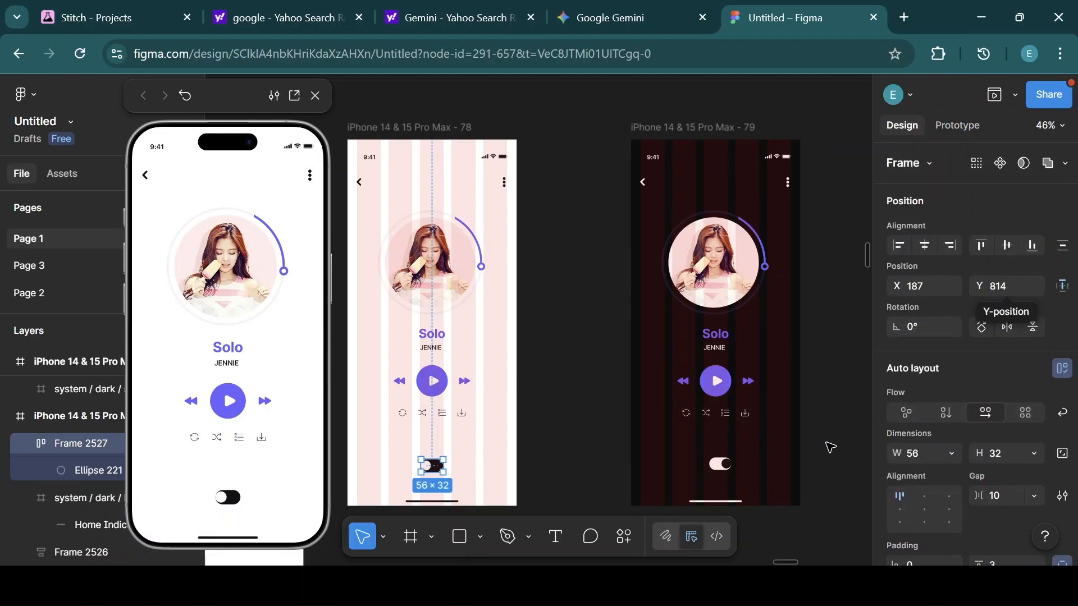
pyautogui.click(730, 463)
pyautogui.click(1016, 283)
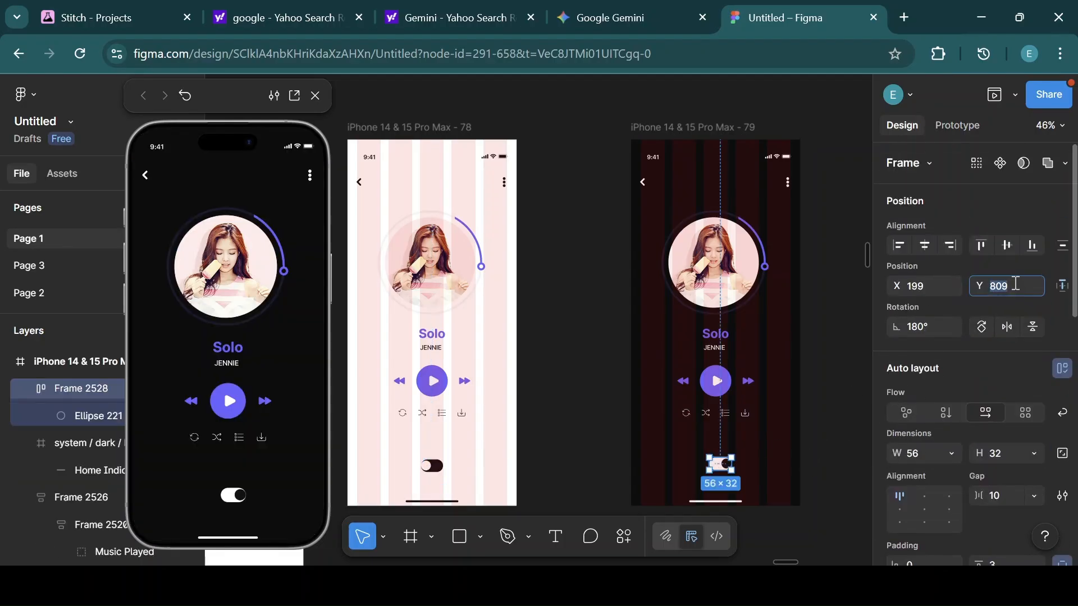
pyautogui.press('BackSpace')
pyautogui.press('Return')
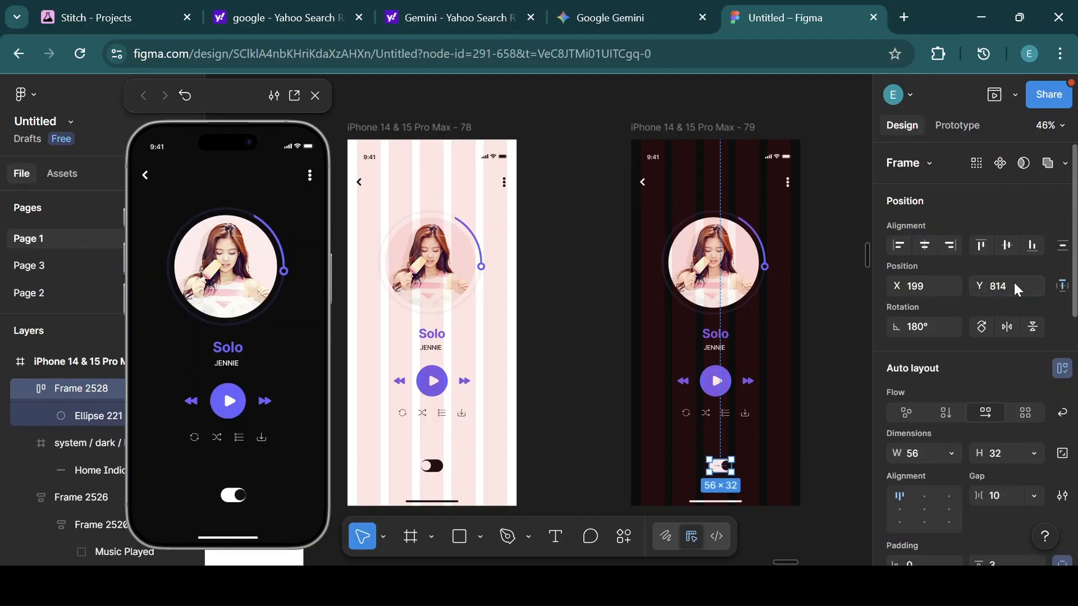
pyautogui.click(925, 247)
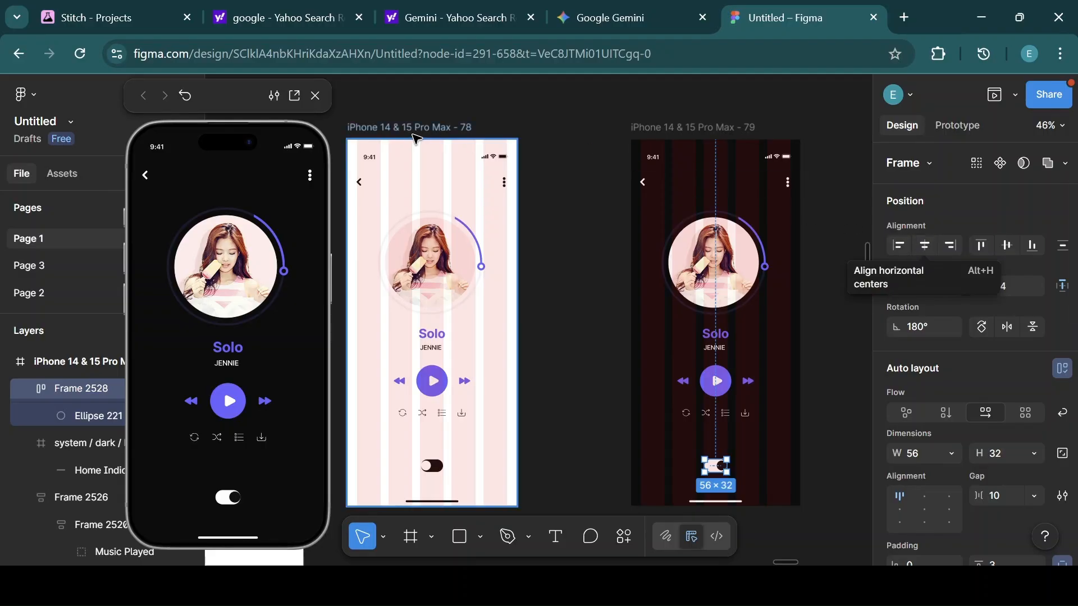
# Connect the light-mode screen's toggle to the dark-mode screen with an On tap Navigate to interaction using Smart animate.
pyautogui.click(412, 129)
pyautogui.click(691, 126)
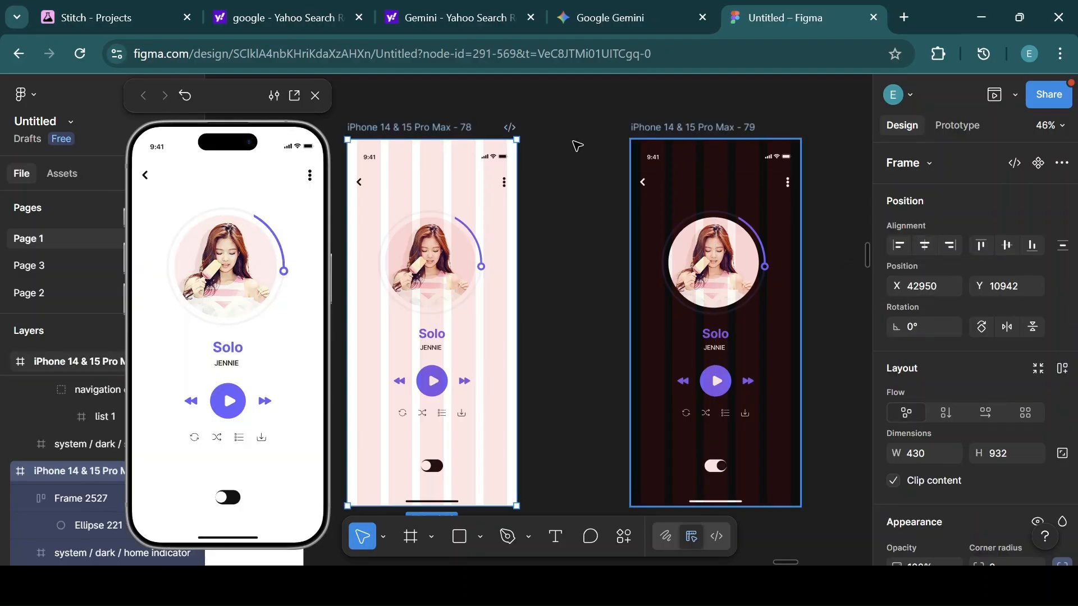
pyautogui.click(963, 127)
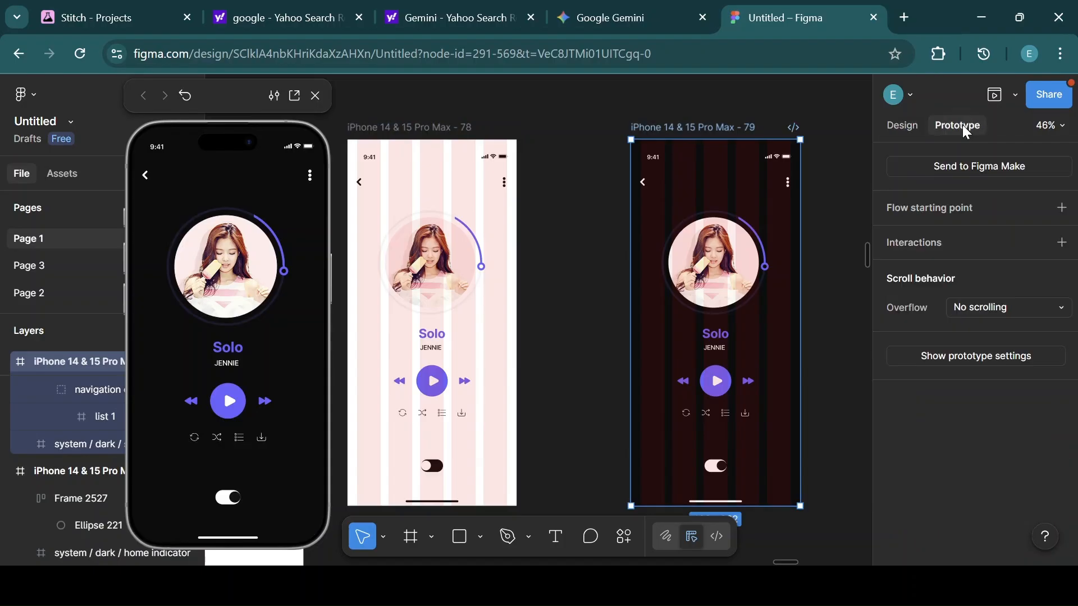
pyautogui.click(437, 468)
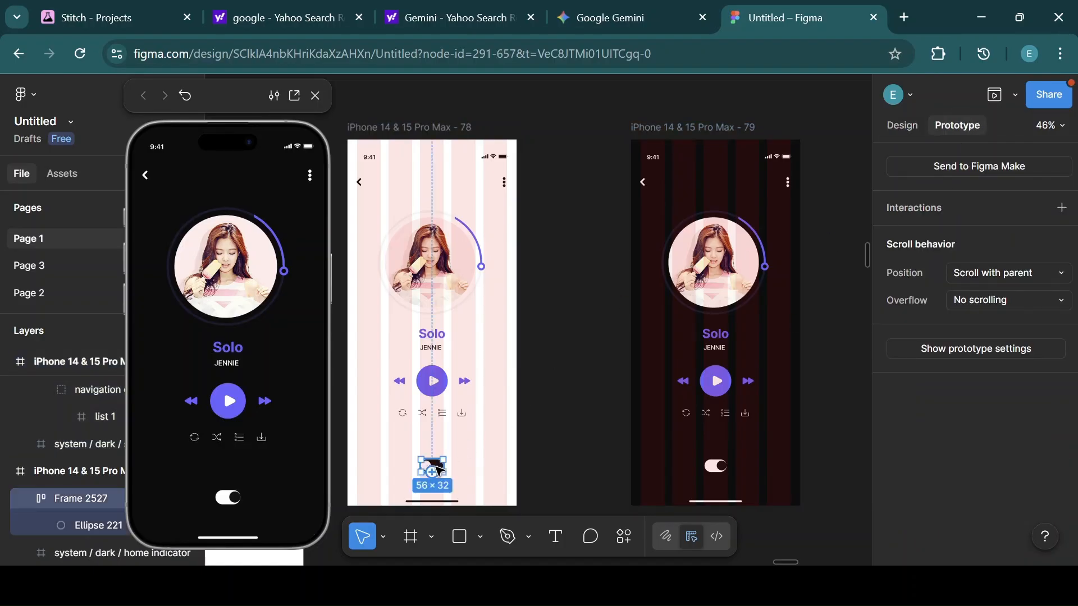
pyautogui.moveTo(444, 467); pyautogui.dragTo(655, 468)
pyautogui.moveTo(626, 310); pyautogui.dragTo(538, 225)
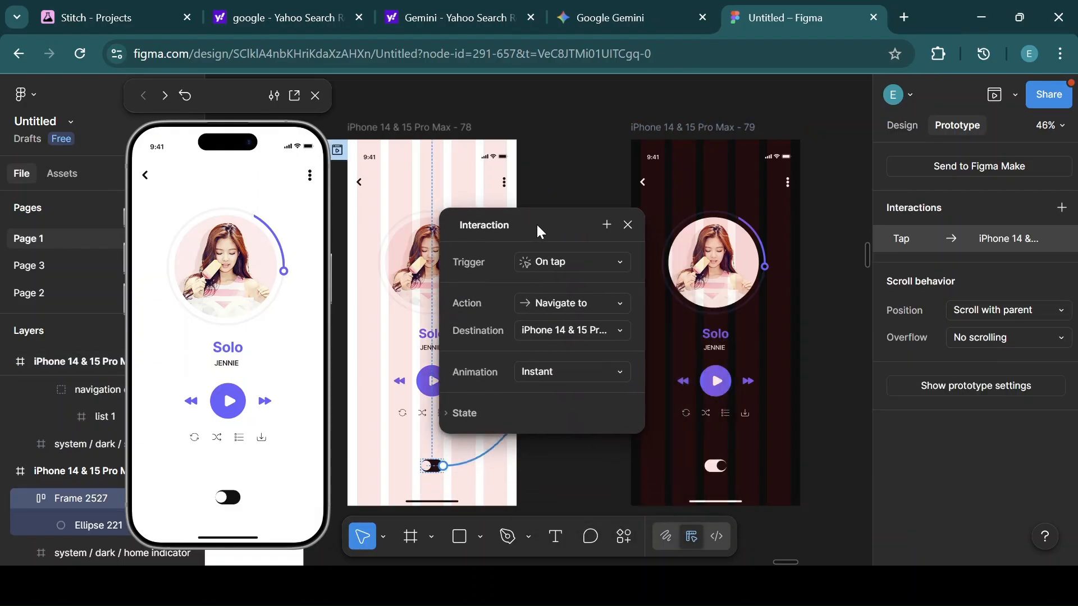
pyautogui.click(579, 371)
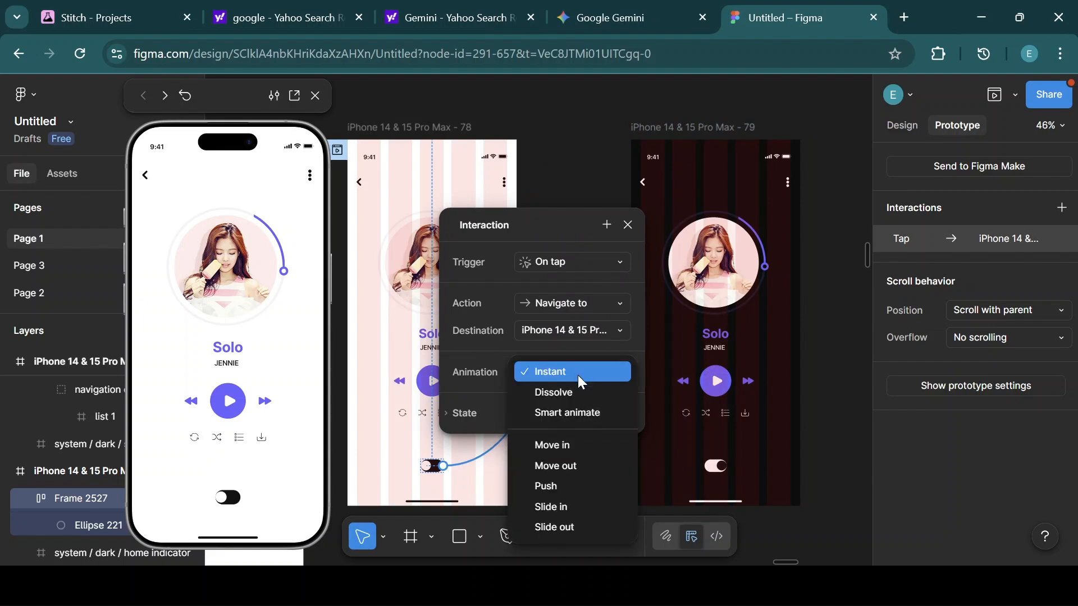
pyautogui.click(575, 411)
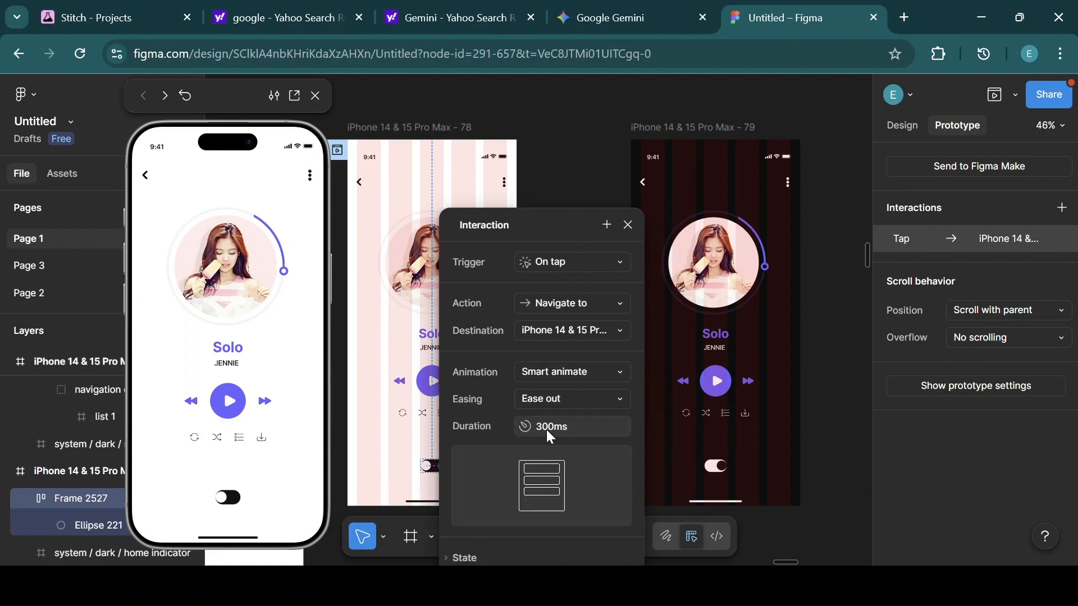
pyautogui.click(628, 225)
# Connect the dark-mode screen's toggle back to the light-mode screen with an On tap Smart animate navigation.
pyautogui.click(719, 468)
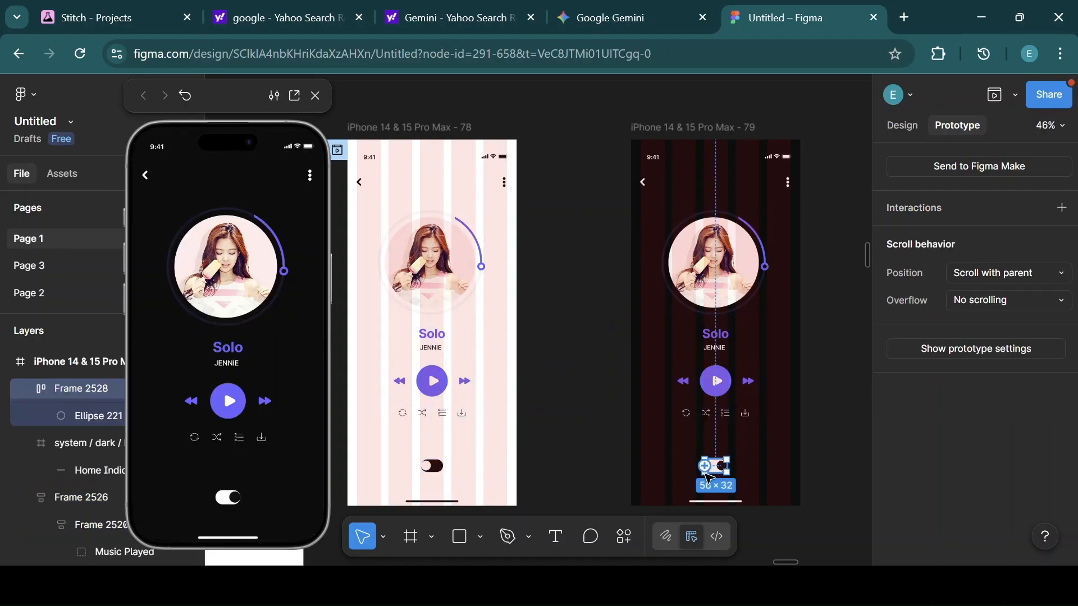
pyautogui.moveTo(717, 476); pyautogui.dragTo(500, 451)
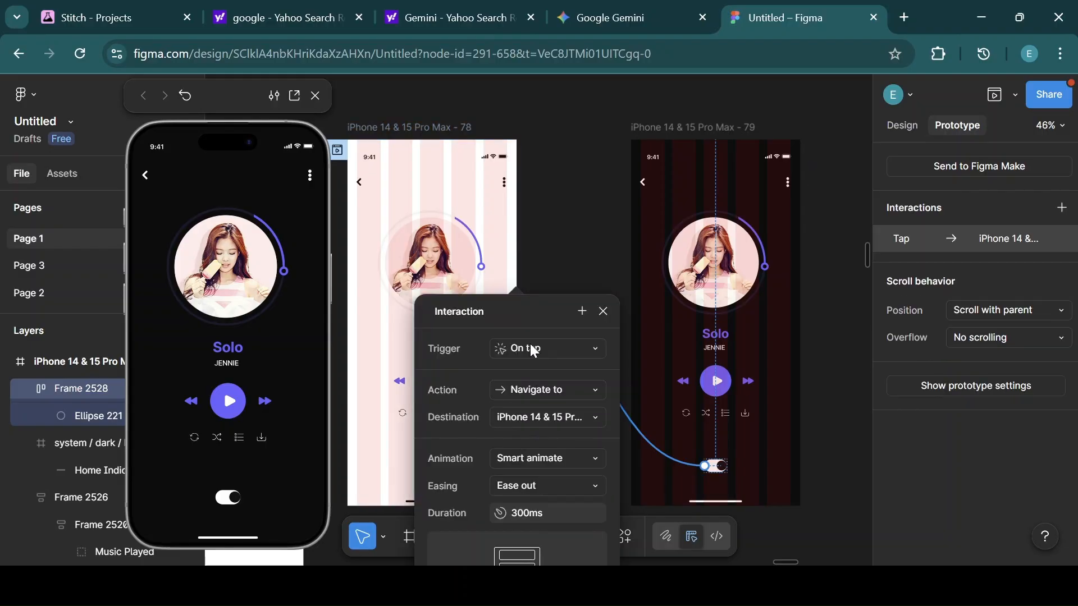
pyautogui.moveTo(531, 303); pyautogui.dragTo(573, 185)
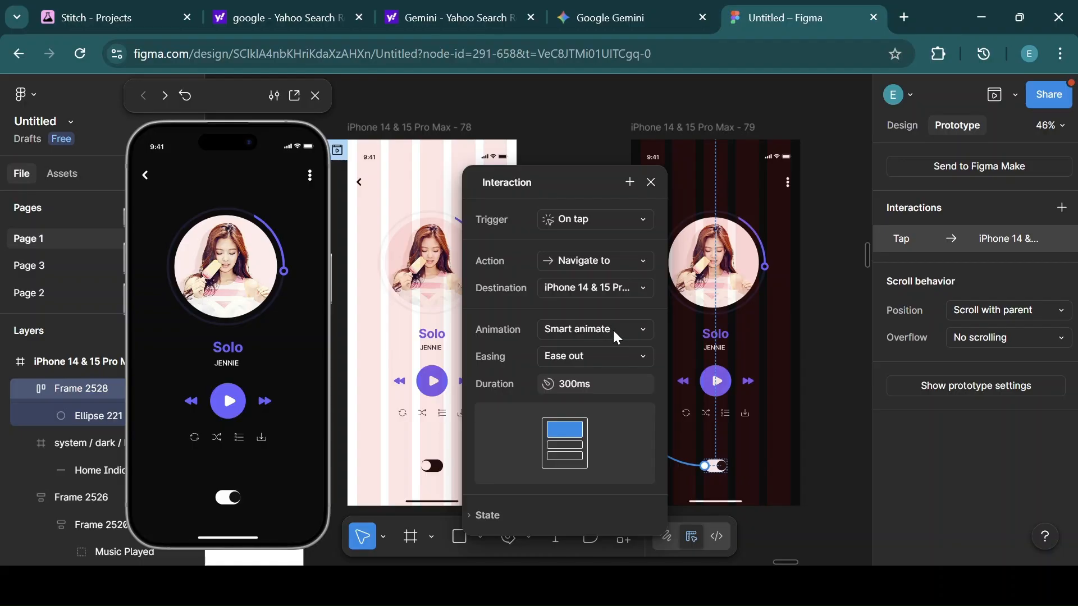
pyautogui.click(651, 182)
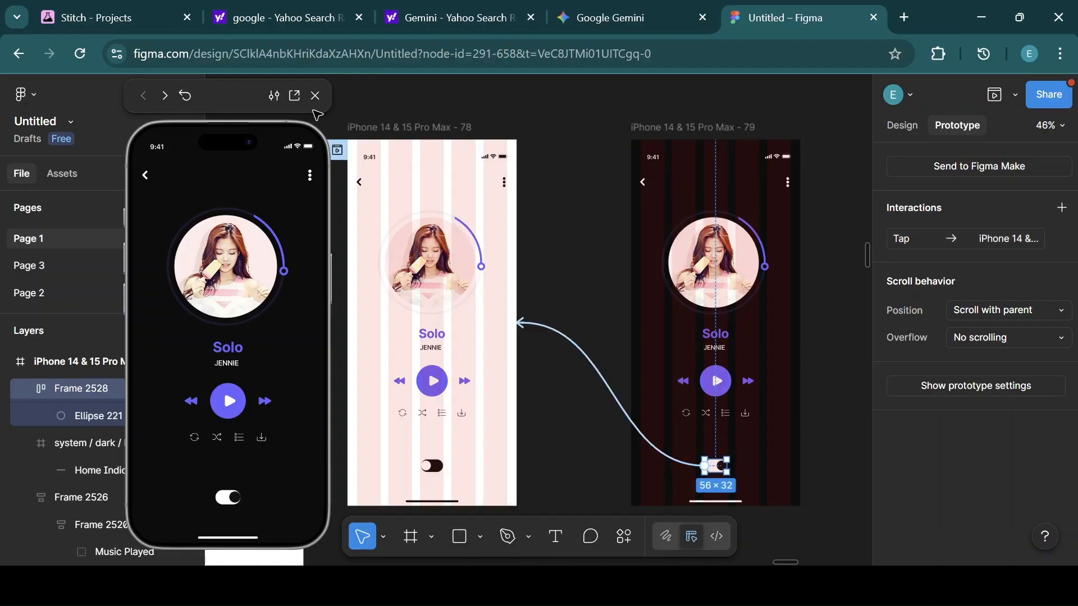
# Test the toggle repeatedly in the prototype preview, switching the player between light and dark modes.
pyautogui.moveTo(243, 99); pyautogui.dragTo(551, 96)
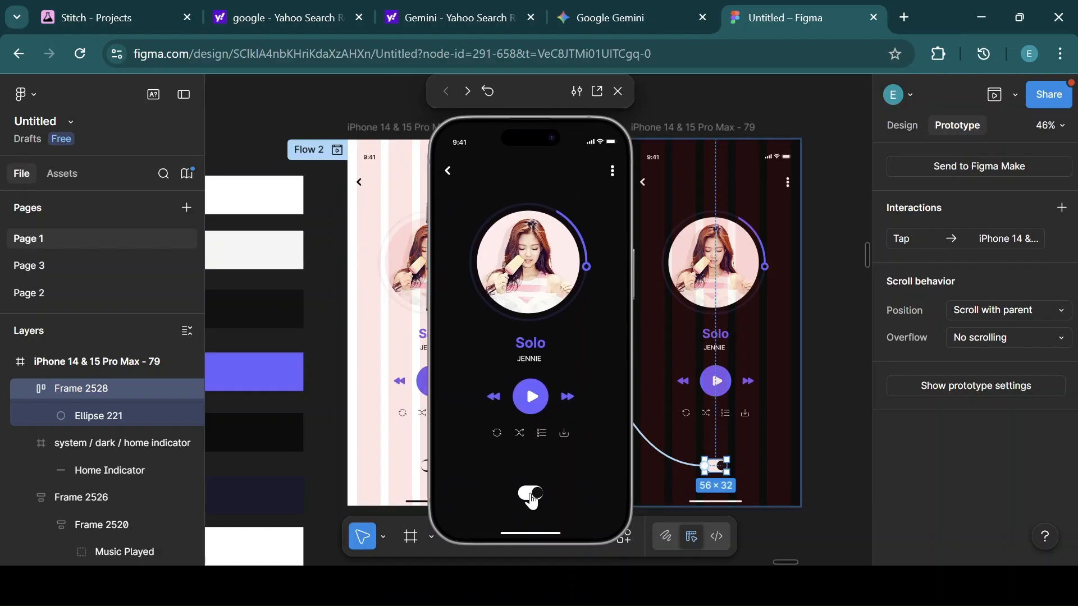
pyautogui.click(532, 499)
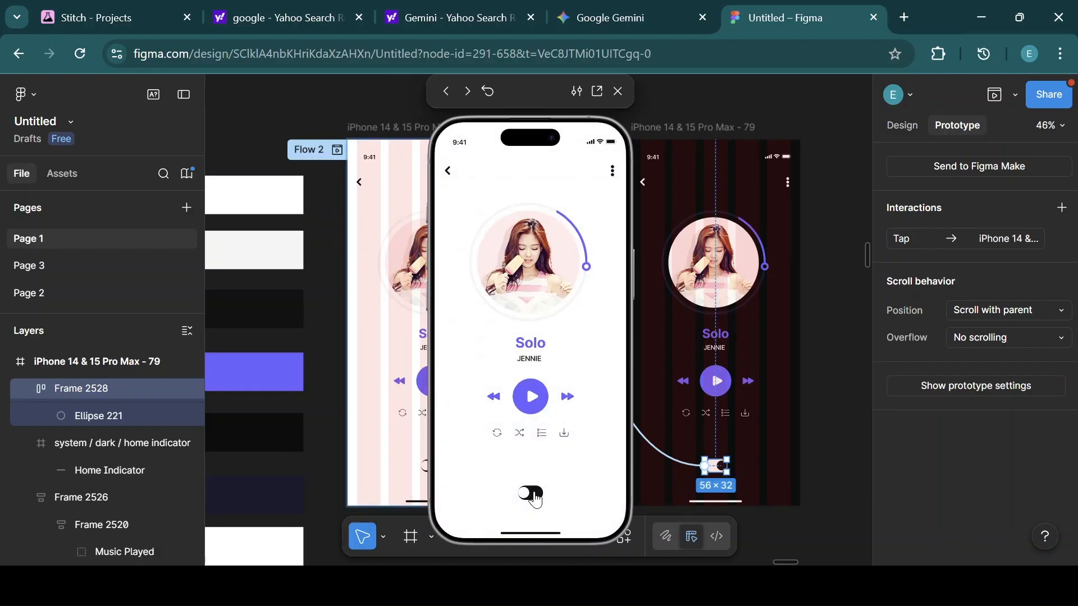
pyautogui.click(533, 498)
pyautogui.click(531, 501)
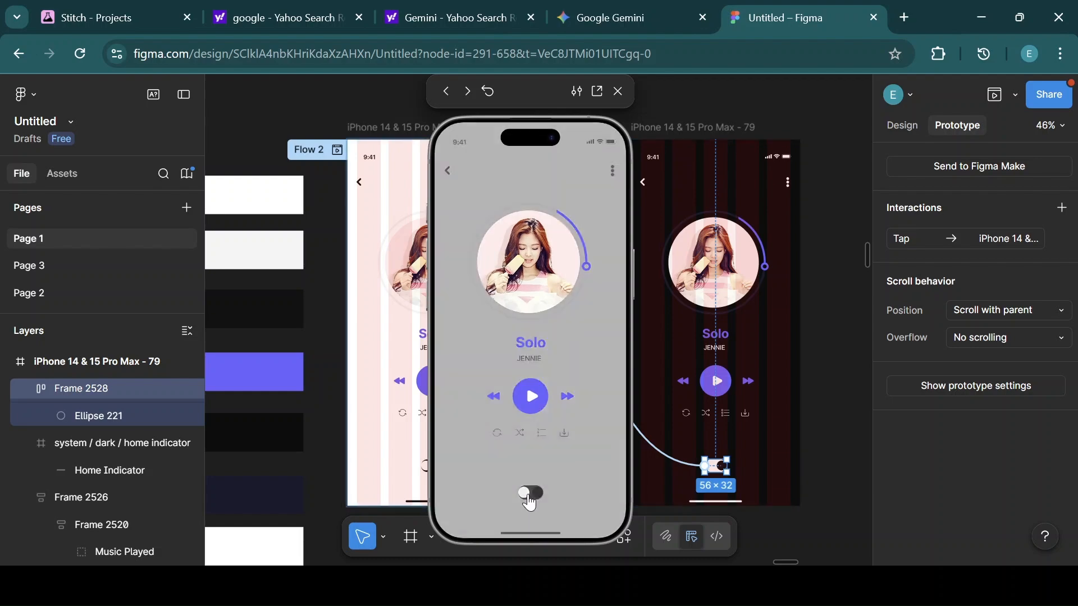
pyautogui.click(531, 501)
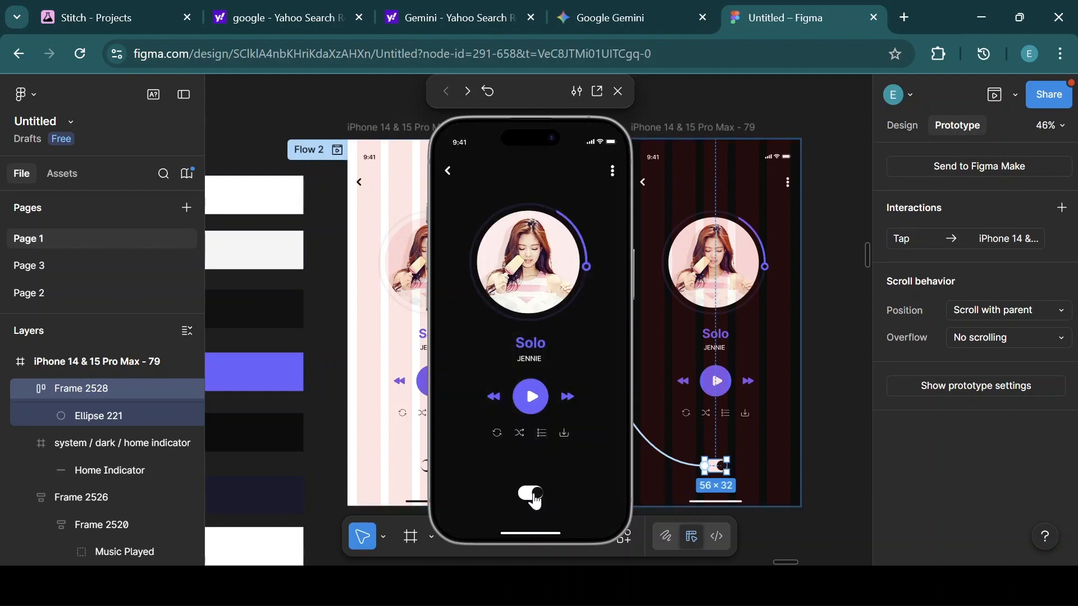
pyautogui.click(527, 499)
pyautogui.click(526, 501)
pyautogui.click(526, 501)
pyautogui.click(529, 501)
pyautogui.click(532, 502)
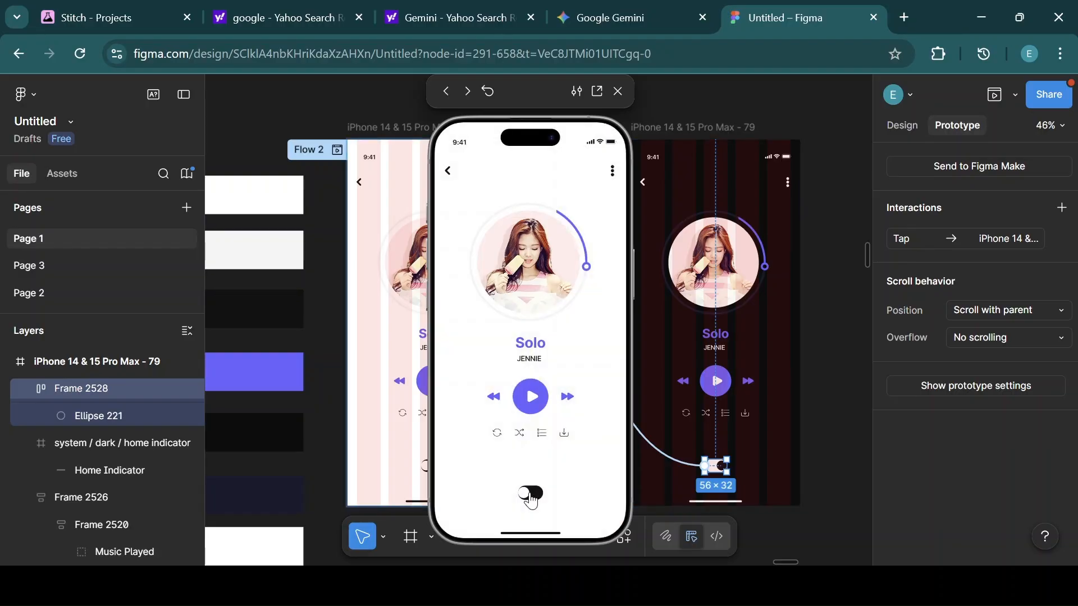